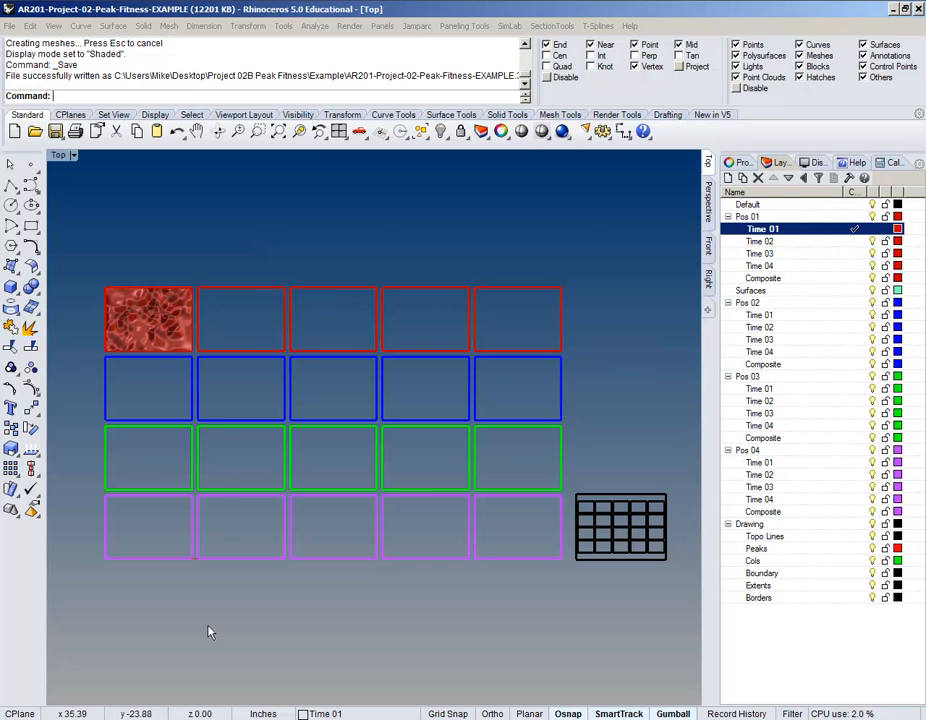
Step: Select the textured red terrain surface in the top-left Pos 01 cell and copy it with Ctrl+C
{"action": "left_click", "coordinate": [167, 331]}
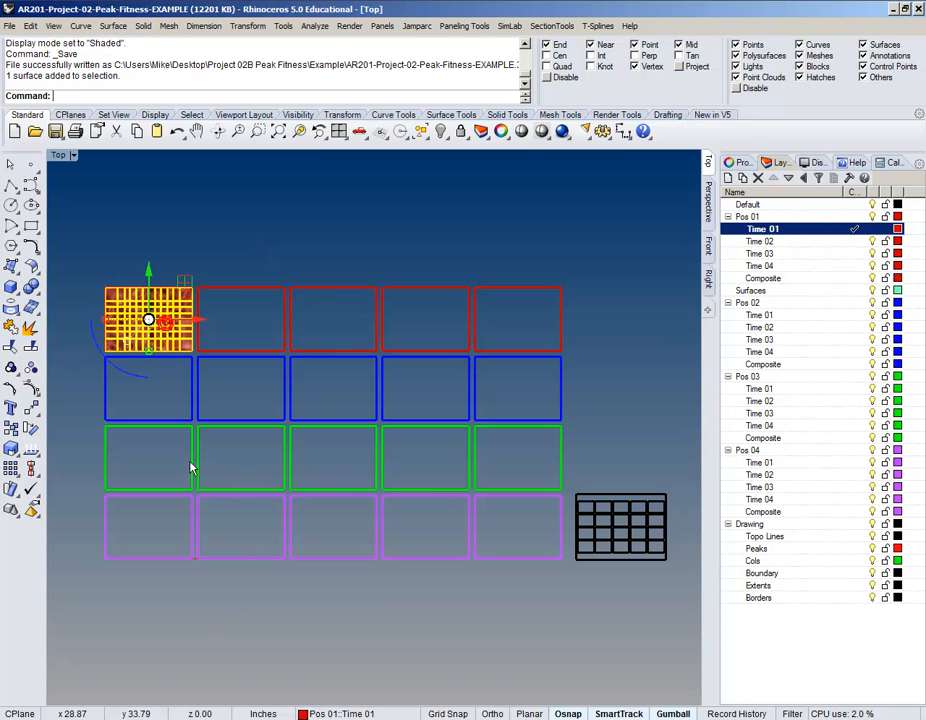
{"action": "scroll", "coordinate": [224, 337], "scroll_direction": "up", "scroll_amount": 5}
{"action": "right_click_drag", "start_coordinate": [224, 337], "coordinate": [296, 356]}
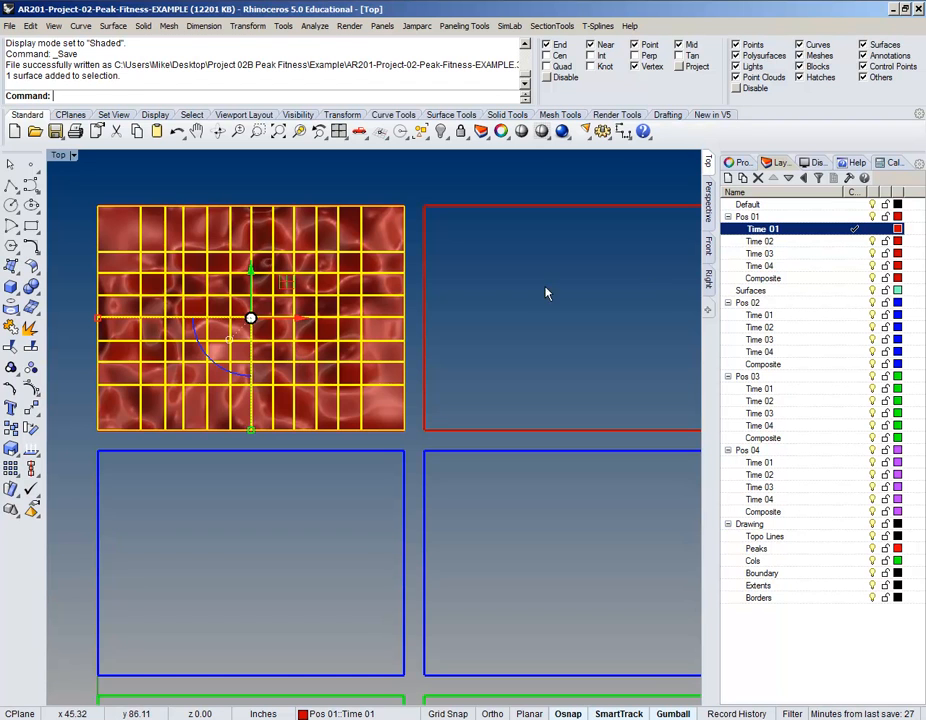
{"action": "scroll", "coordinate": [198, 314], "scroll_direction": "down", "scroll_amount": 5}
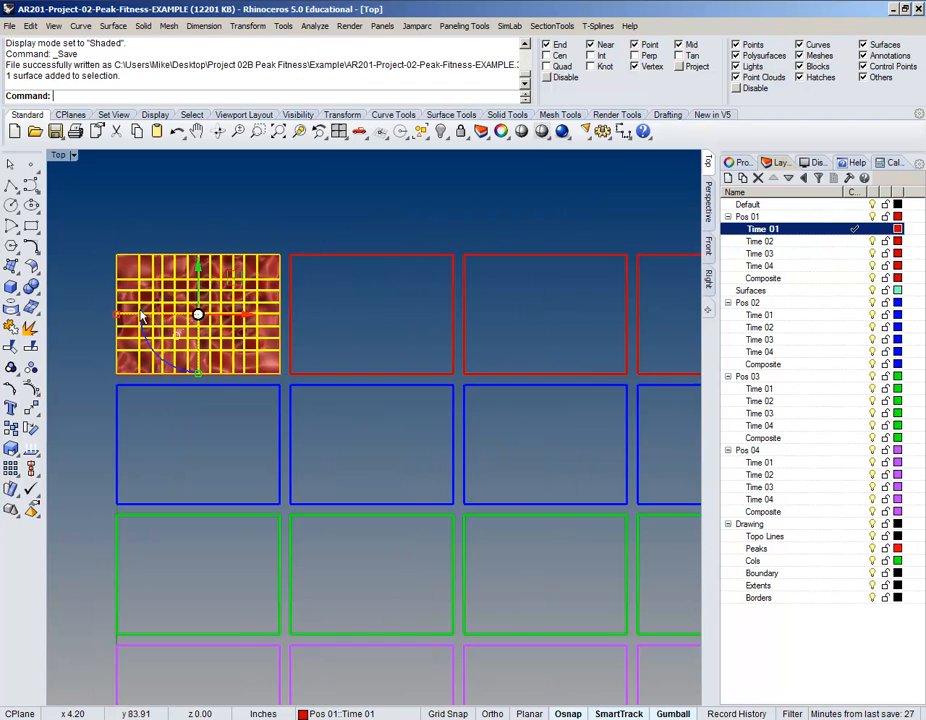
{"action": "right_click_drag", "start_coordinate": [198, 314], "coordinate": [186, 283]}
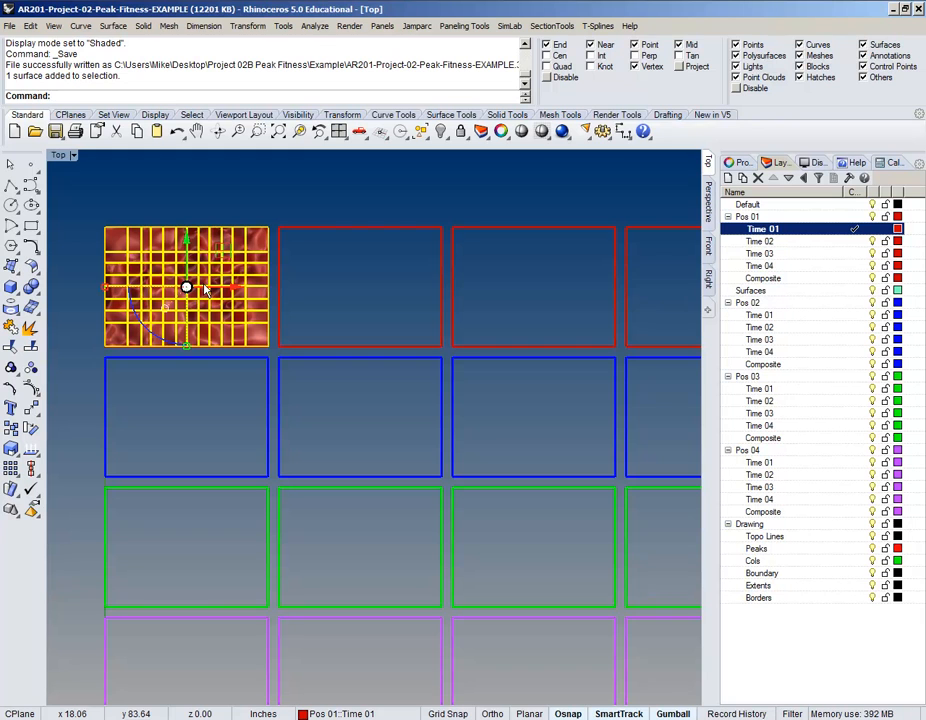
{"action": "key", "text": "ctrl+c"}
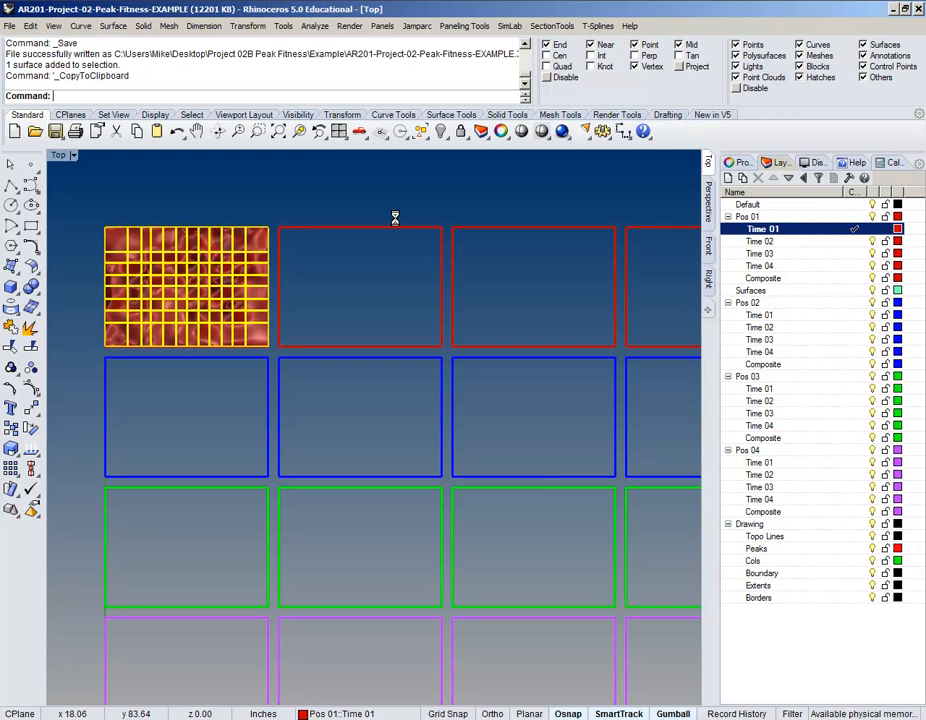
Step: Launch a second Rhinoceros 5.0 (64-bit) session with a new file from the Small Objects - Inches template
{"action": "right_click", "coordinate": [130, 1]}
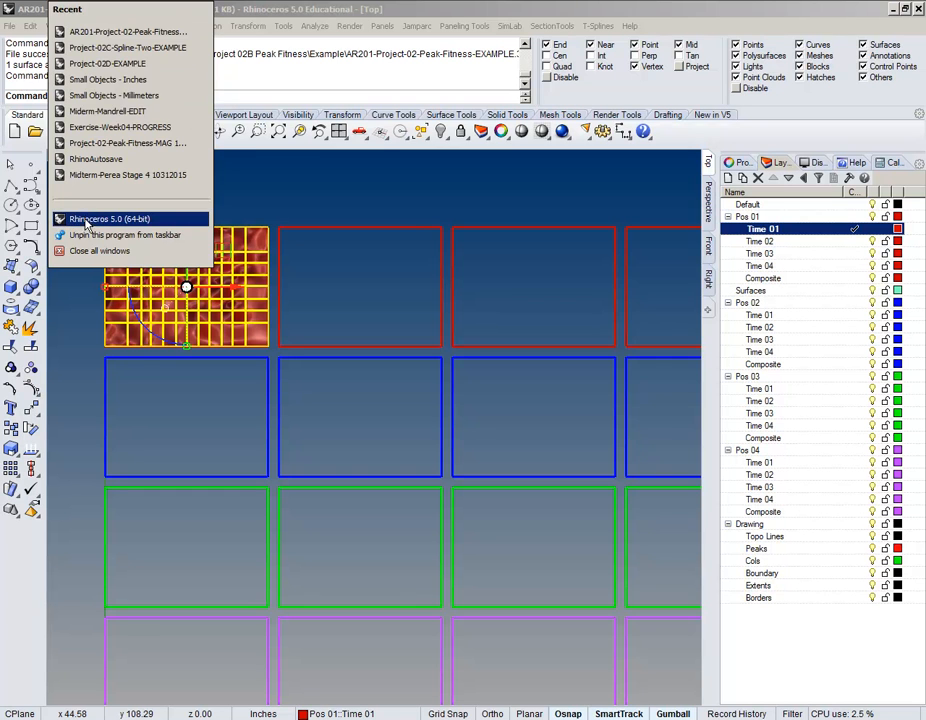
{"action": "left_click", "coordinate": [85, 219]}
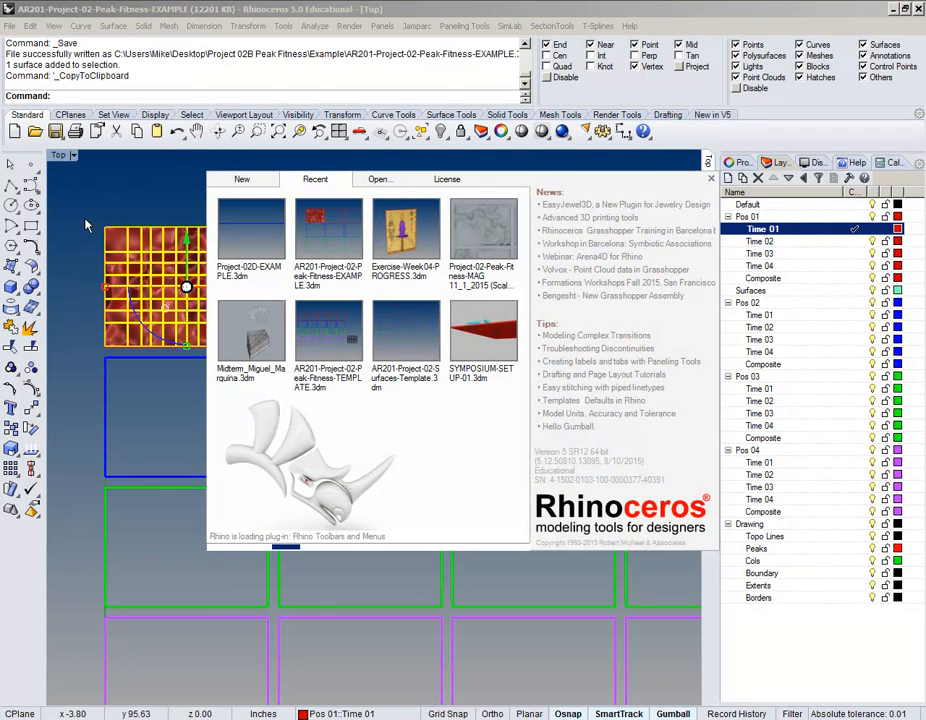
{"action": "left_click", "coordinate": [256, 183]}
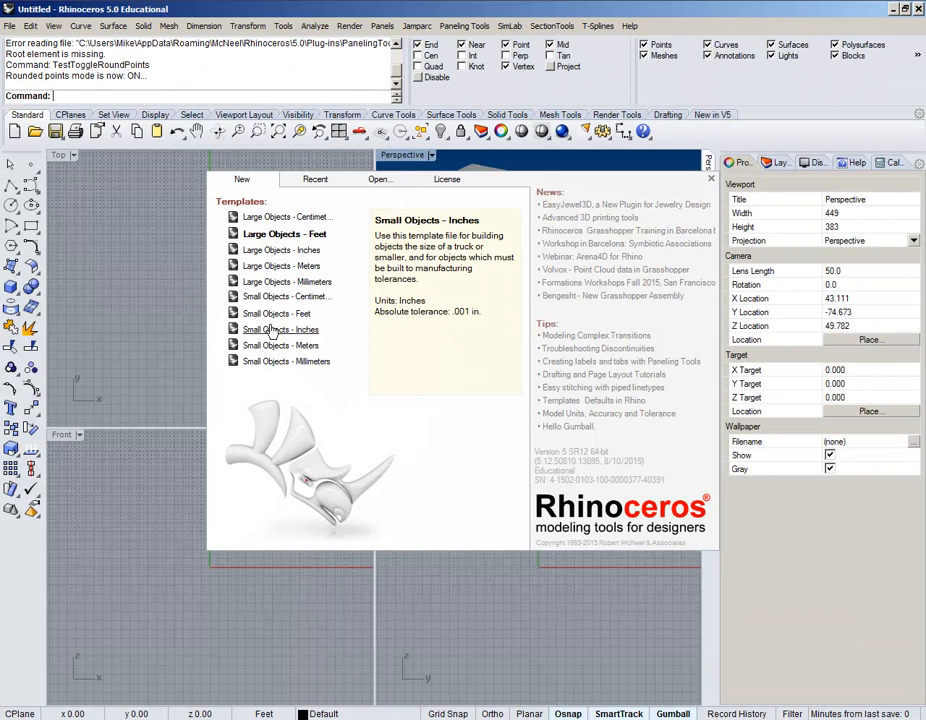
{"action": "left_click", "coordinate": [272, 332]}
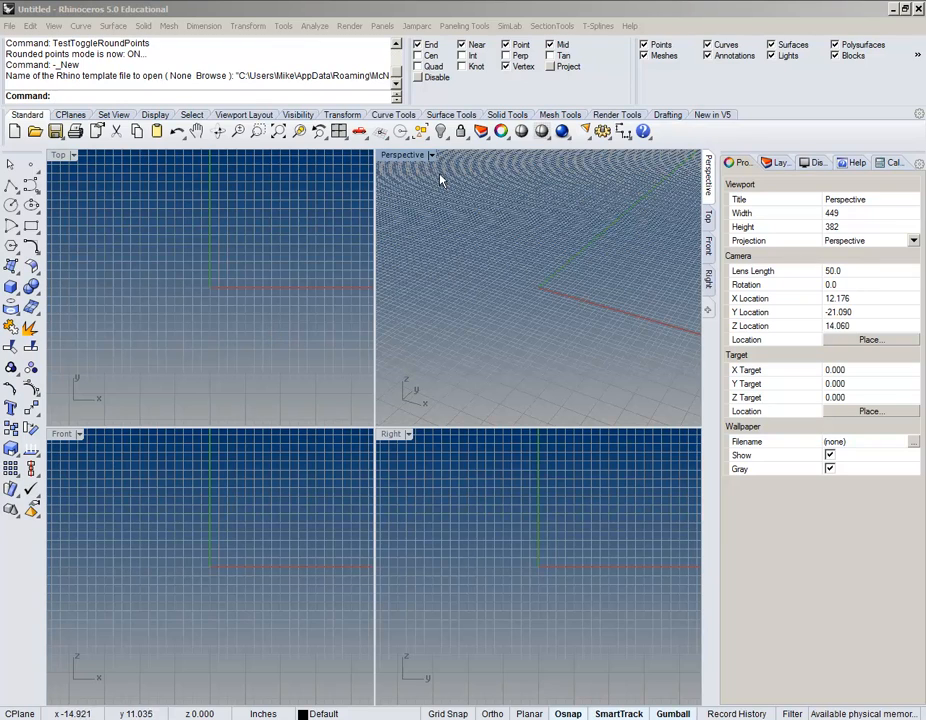
Step: Maximize the Perspective viewport, show the Layers panel, and rename Layer 01 to 'Topo Polysurface'
{"action": "double_click", "coordinate": [410, 155]}
{"action": "right_click_drag", "start_coordinate": [407, 160], "coordinate": [415, 382], "text": "shift"}
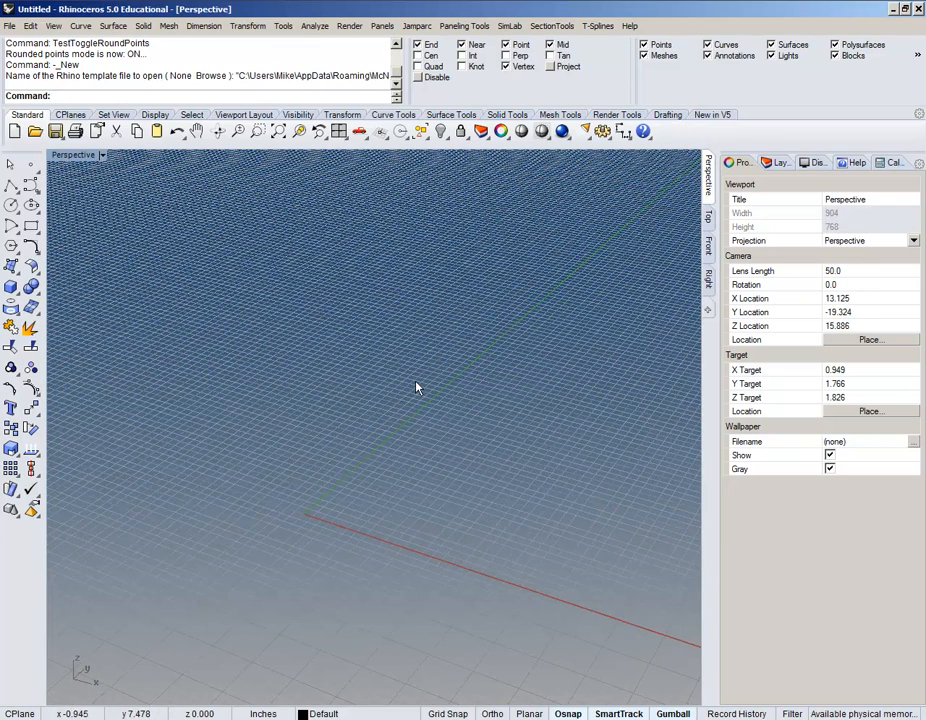
{"action": "left_click", "coordinate": [779, 163]}
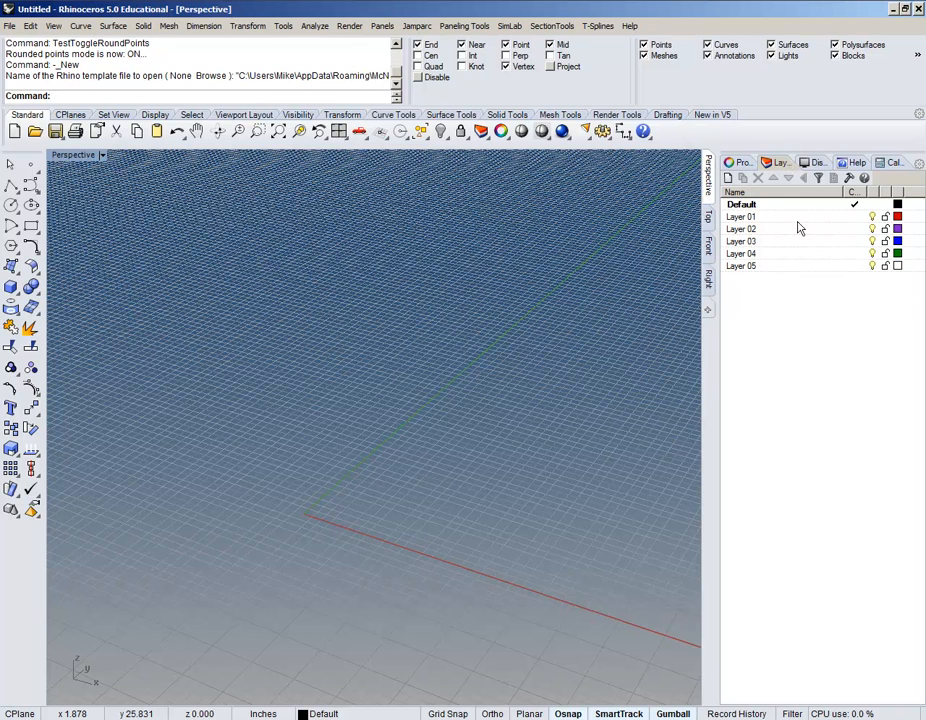
{"action": "left_click", "coordinate": [742, 217]}
{"action": "double_click", "coordinate": [742, 217]}
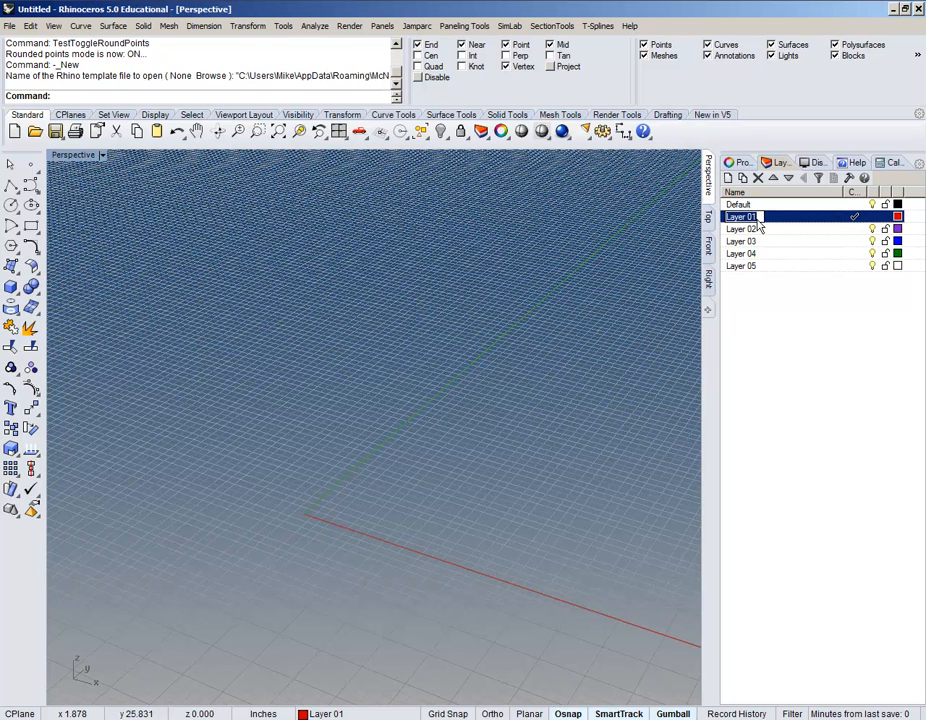
{"action": "type", "text": "Topo Polysurfac"}
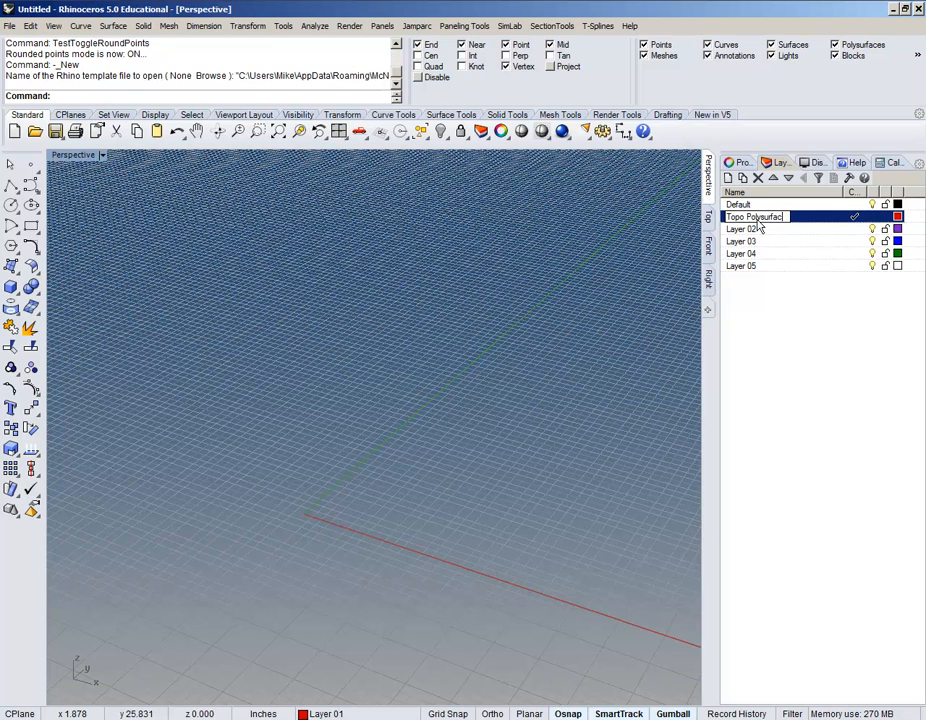
{"action": "type", "text": "e"}
{"action": "key", "text": "Return"}
Step: Rename Layer 02 to 'Bottom Curves' and Layer 03 to 'Top Curves'
{"action": "double_click", "coordinate": [743, 230]}
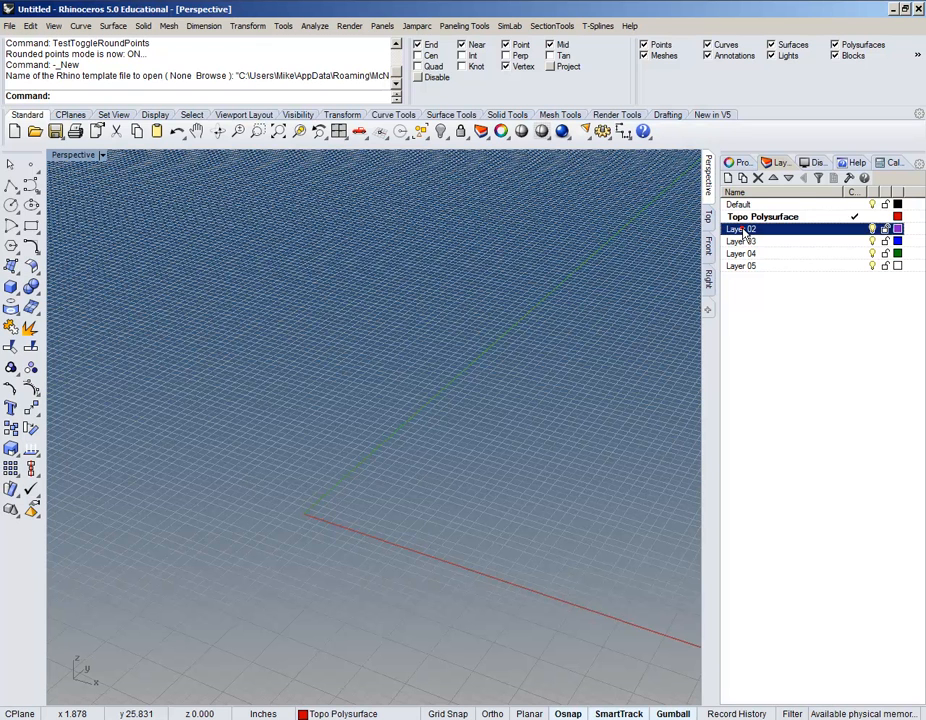
{"action": "left_click", "coordinate": [744, 230]}
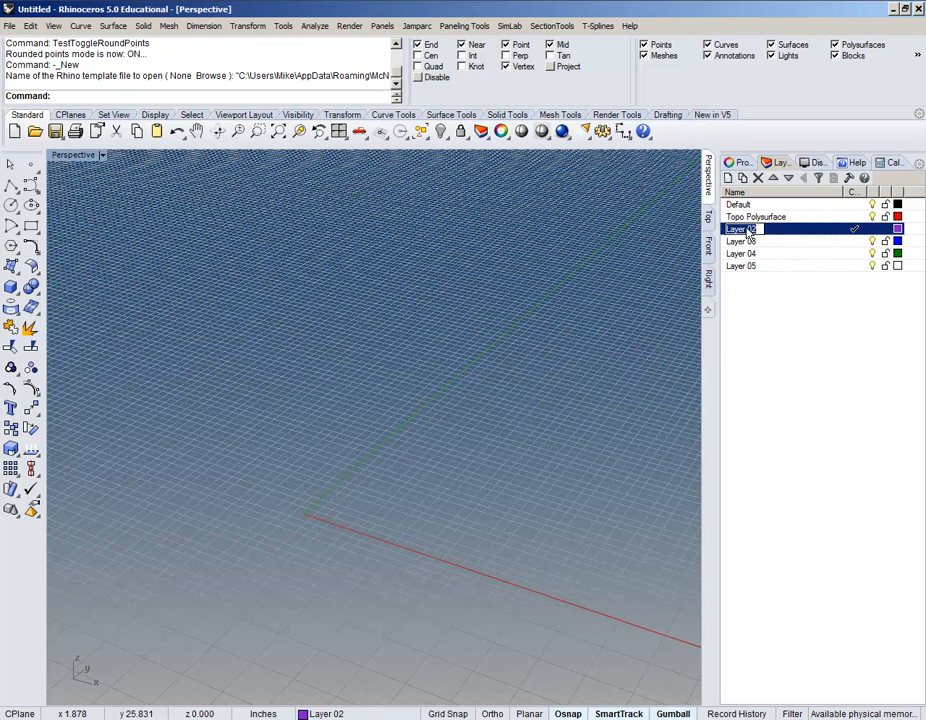
{"action": "type", "text": "Bot"}
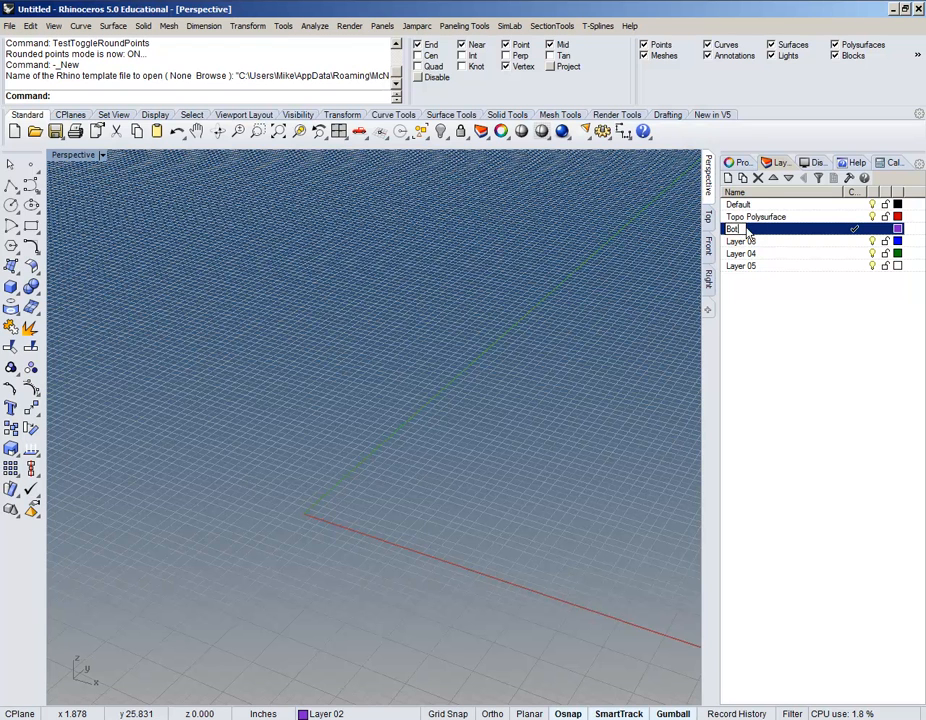
{"action": "type", "text": "tom Curves"}
{"action": "key", "text": "Return"}
{"action": "left_click", "coordinate": [740, 241]}
{"action": "left_click", "coordinate": [740, 241]}
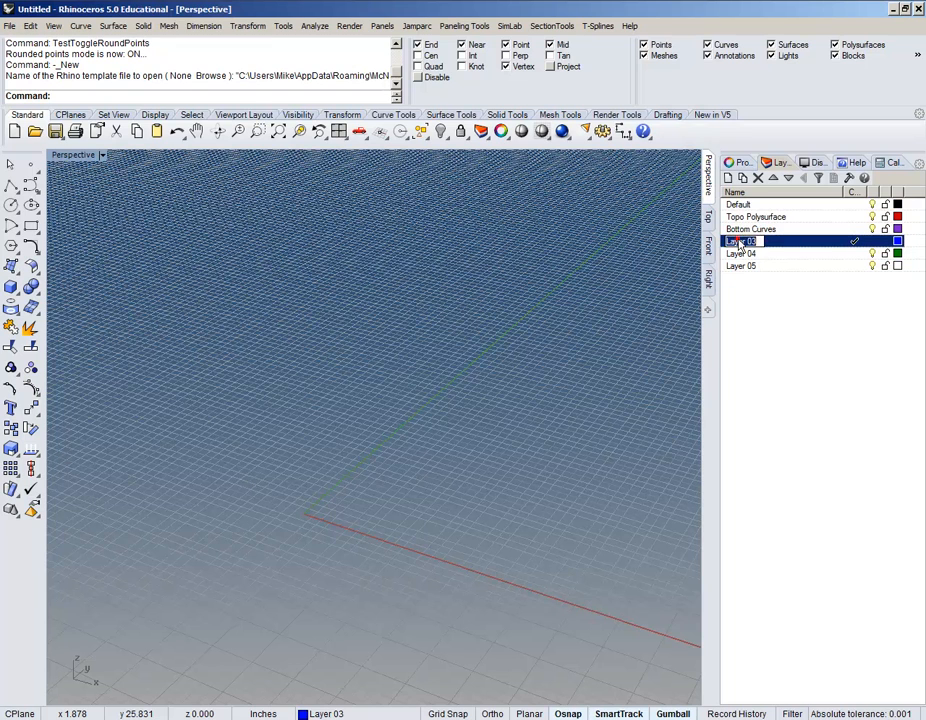
{"action": "type", "text": "Top Curves"}
{"action": "key", "text": "Return"}
Step: Rename Layer 04 to 'Nested Sections' and Layer 05 to 'Nested Numbers'
{"action": "left_click", "coordinate": [745, 254]}
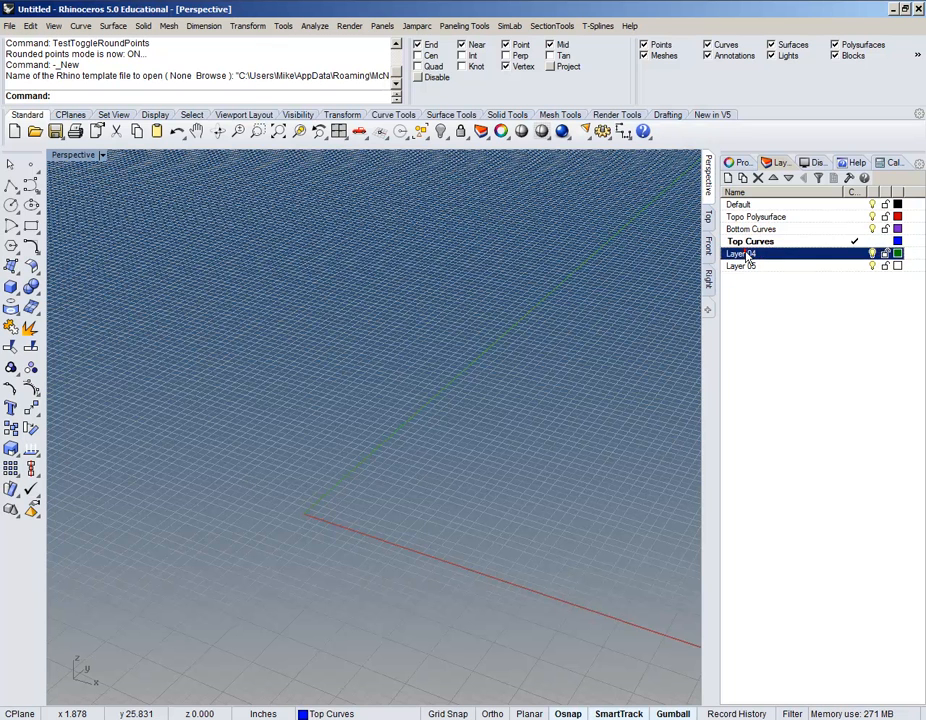
{"action": "left_click", "coordinate": [745, 256]}
{"action": "type", "text": "Nested Sec"}
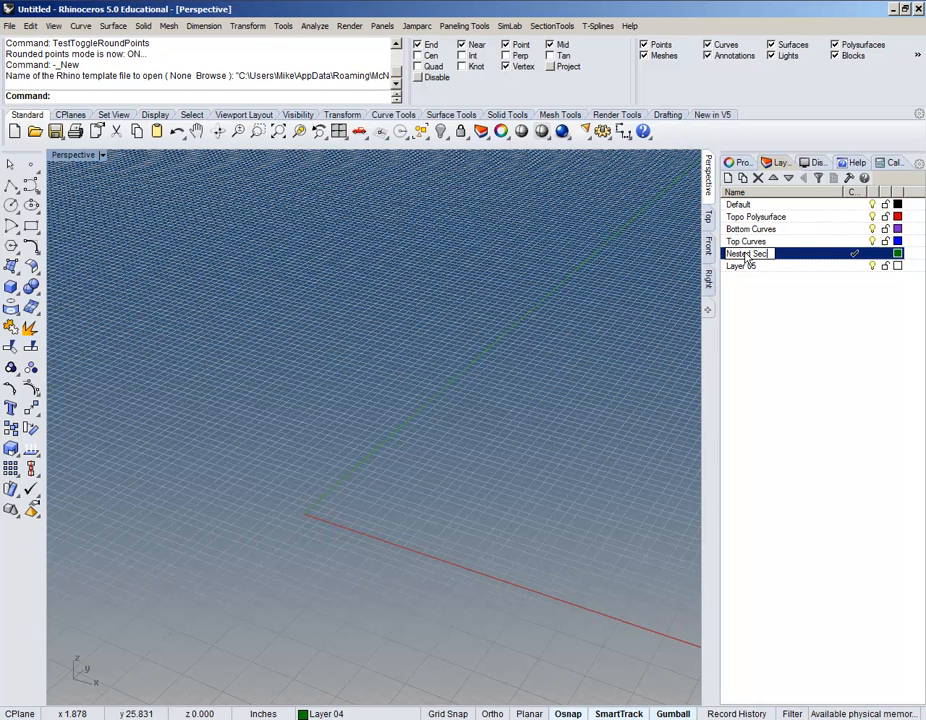
{"action": "type", "text": "tions"}
{"action": "key", "text": "Return"}
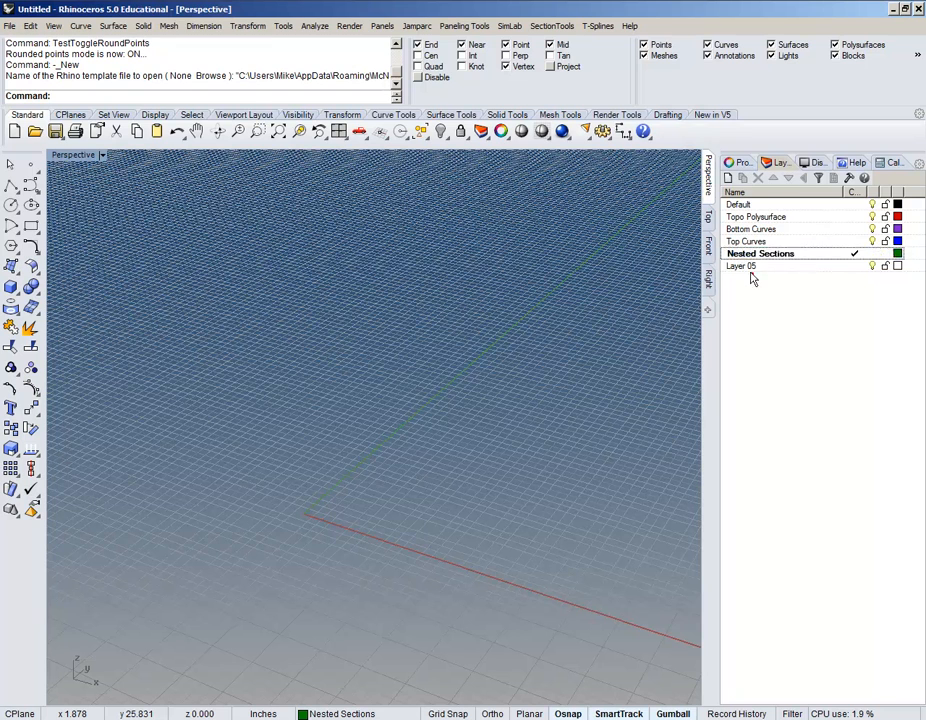
{"action": "left_click", "coordinate": [749, 267]}
{"action": "left_click", "coordinate": [749, 267]}
{"action": "type", "text": "Nested Num"}
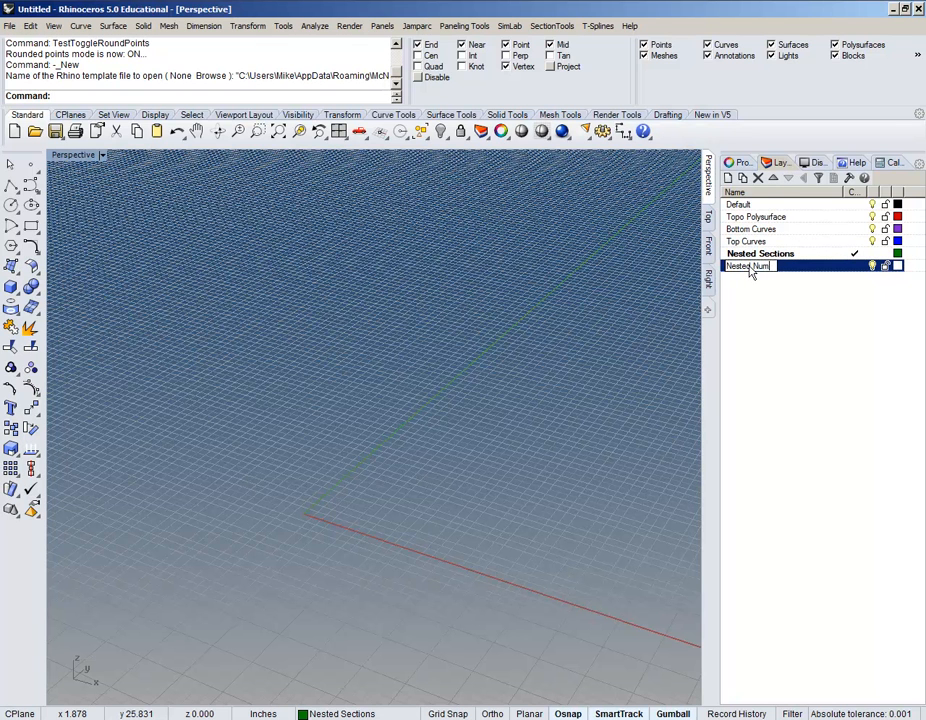
{"action": "key", "text": "Return"}
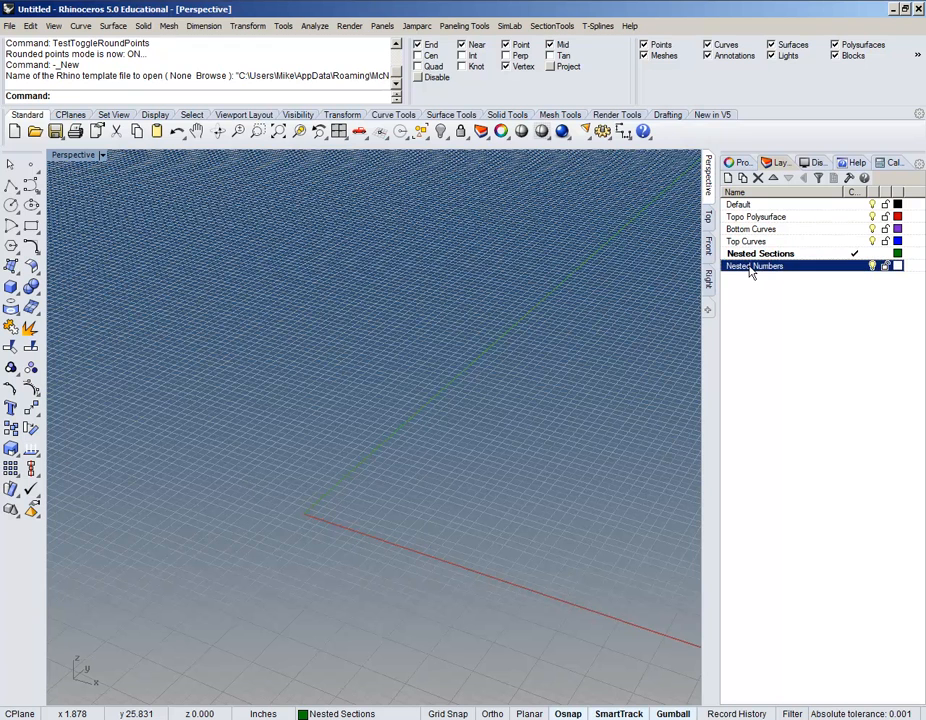
{"action": "left_click", "coordinate": [897, 216]}
Step: Set the colour of all the renamed layers to Black
{"action": "left_click", "coordinate": [732, 504]}
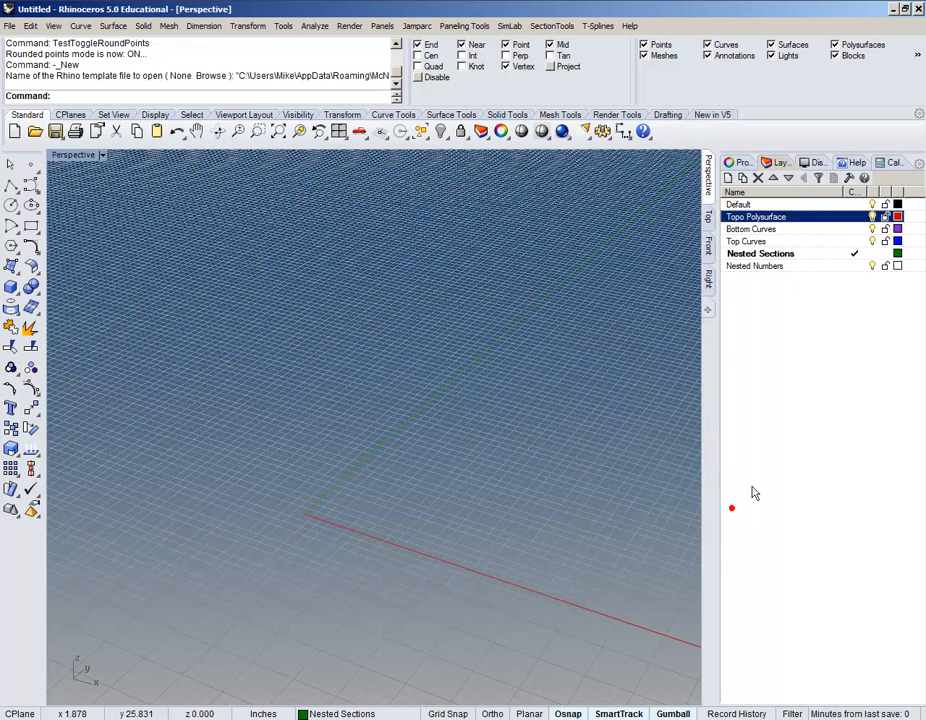
{"action": "left_click", "coordinate": [823, 255], "text": "shift"}
{"action": "left_click", "coordinate": [845, 265], "text": "shift"}
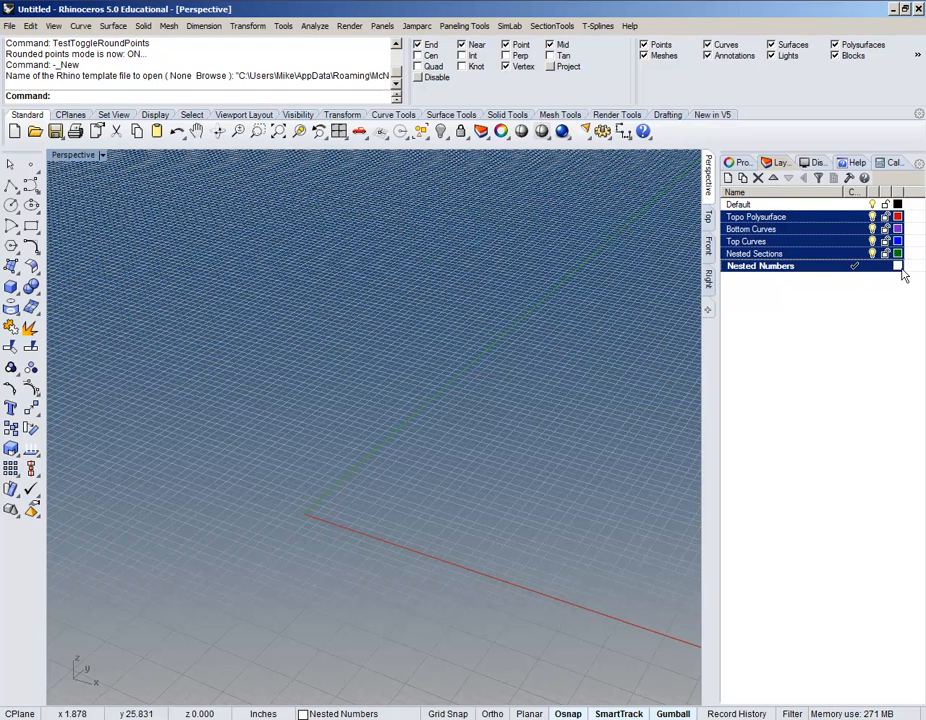
{"action": "left_click", "coordinate": [897, 266]}
{"action": "left_click", "coordinate": [490, 299]}
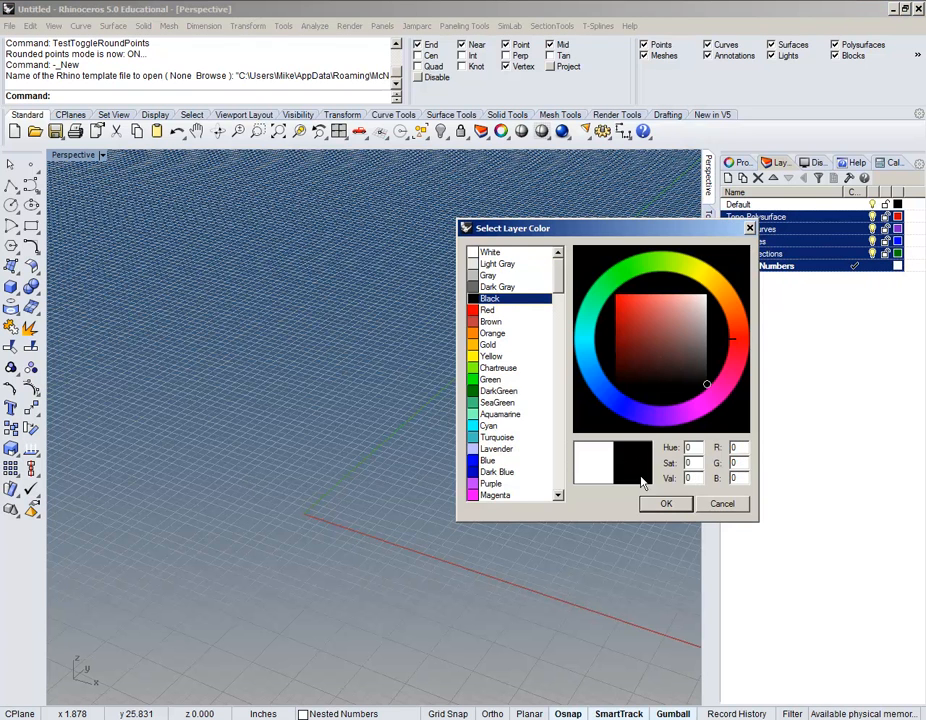
{"action": "left_click", "coordinate": [668, 506]}
{"action": "left_click", "coordinate": [754, 391]}
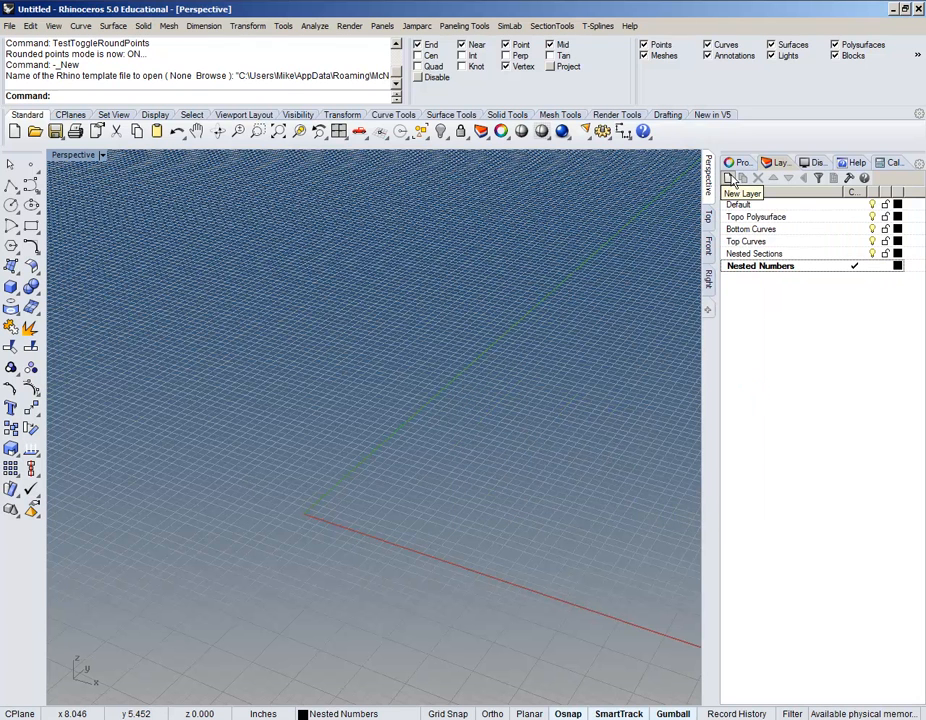
Step: Add a new layer named 'Sections'
{"action": "left_click", "coordinate": [730, 177]}
{"action": "type", "text": "Sect"}
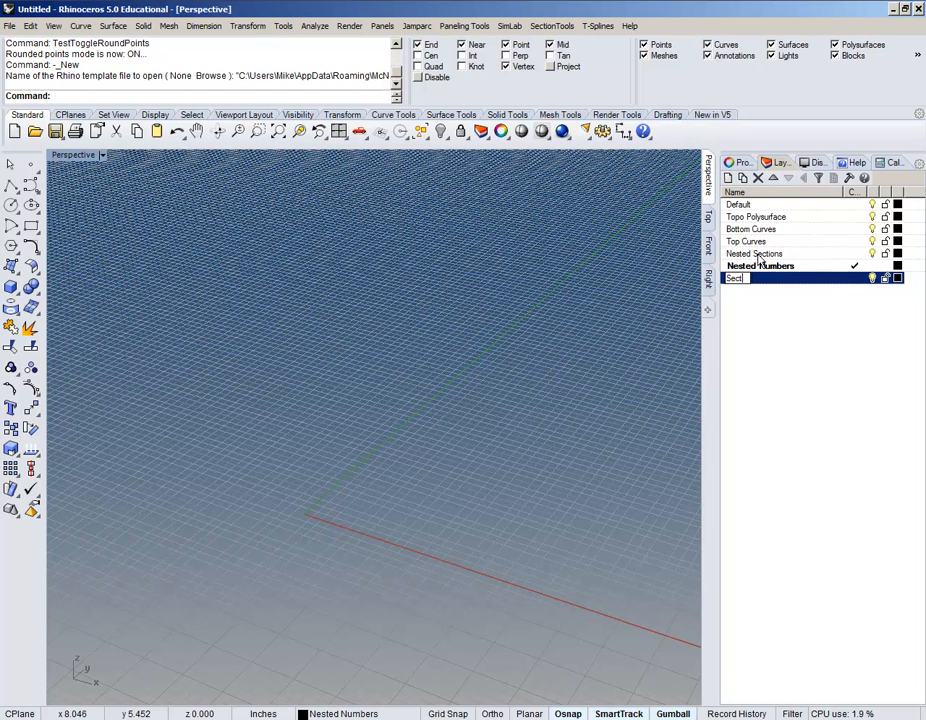
{"action": "key", "text": "Return"}
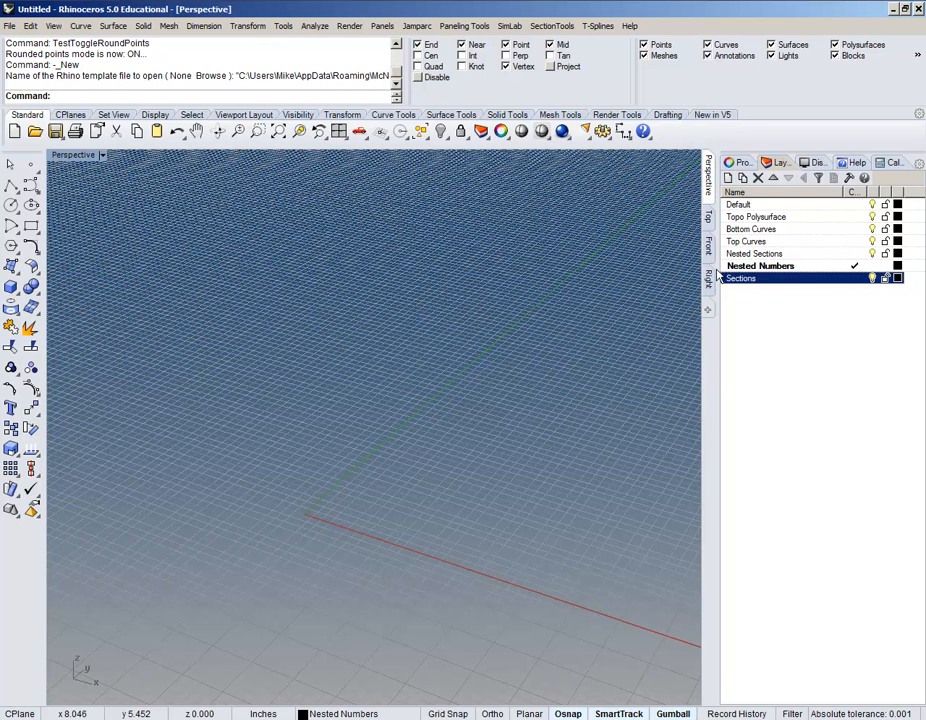
{"action": "left_click", "coordinate": [794, 320]}
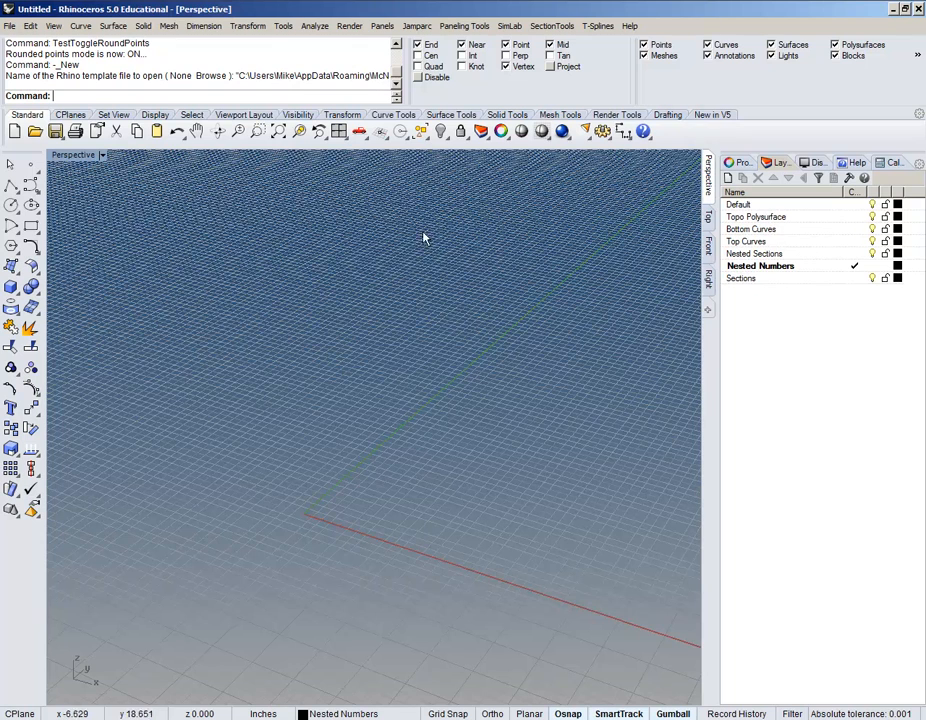
{"action": "right_click_drag", "start_coordinate": [405, 421], "coordinate": [420, 372], "text": "shift"}
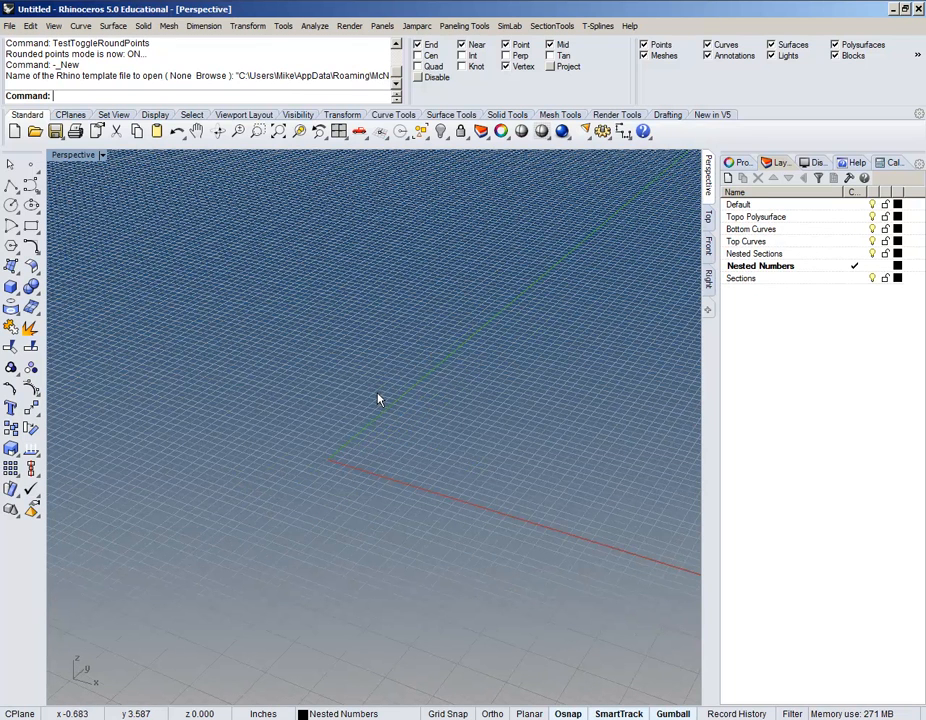
{"action": "key", "text": "ctrl+v"}
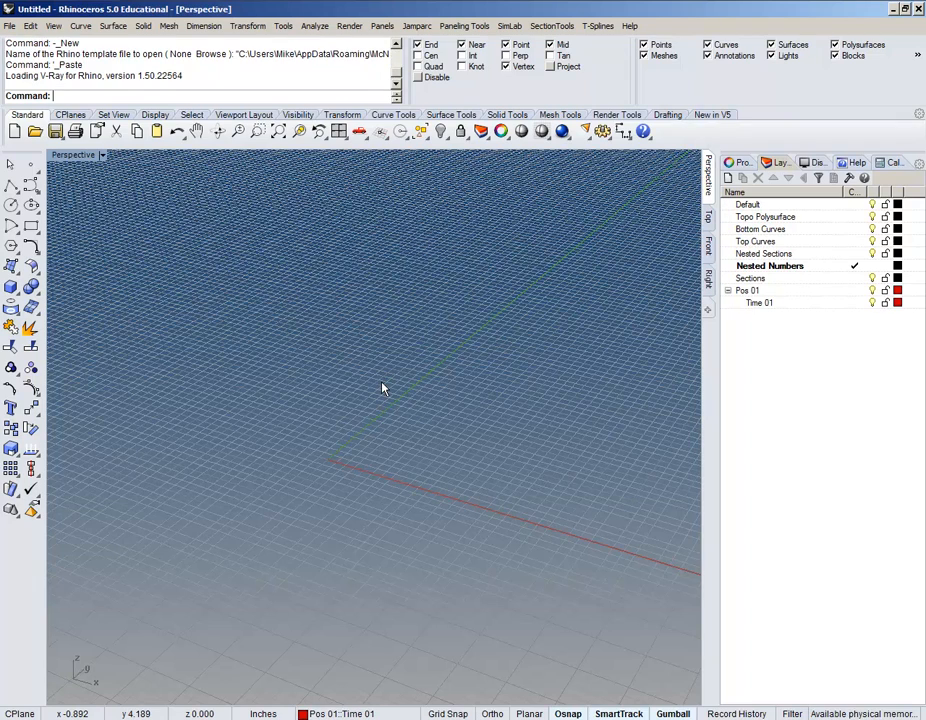
{"action": "scroll", "coordinate": [318, 427], "scroll_direction": "down", "scroll_amount": 5}
{"action": "right_click_drag", "start_coordinate": [394, 383], "coordinate": [311, 461], "text": "shift"}
{"action": "scroll", "coordinate": [318, 427], "scroll_direction": "down", "scroll_amount": 5}
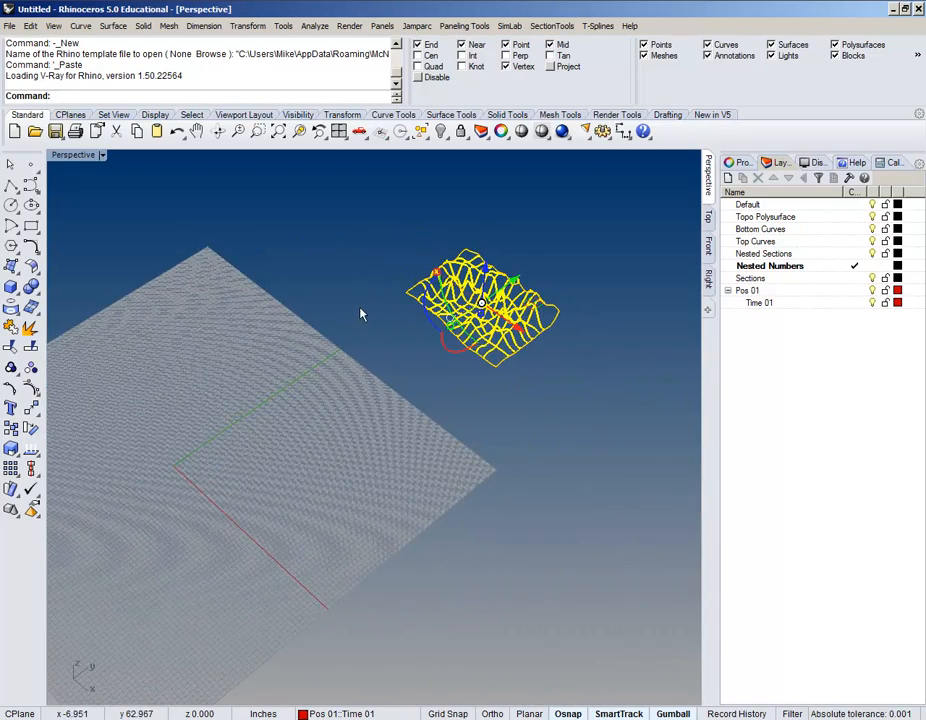
{"action": "right_click_drag", "start_coordinate": [362, 306], "coordinate": [424, 276]}
{"action": "right_click_drag", "start_coordinate": [394, 350], "coordinate": [285, 523]}
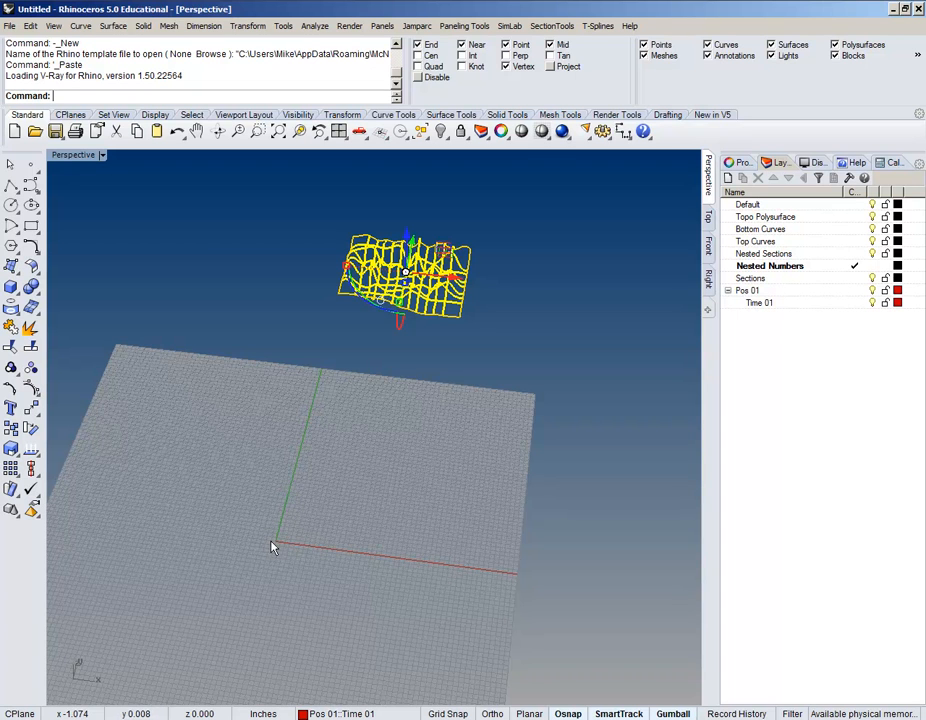
Step: Set object snap to End only with Project enabled, and orbit to a near edge-on view of the curves
{"action": "left_click", "coordinate": [412, 204]}
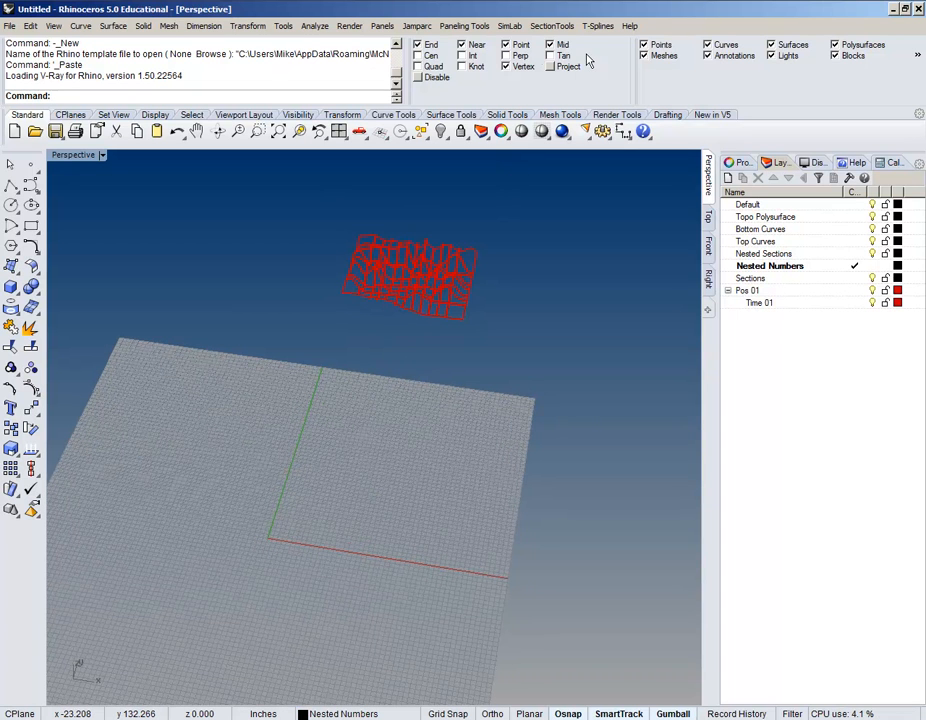
{"action": "right_click", "coordinate": [428, 47]}
{"action": "left_click", "coordinate": [550, 67]}
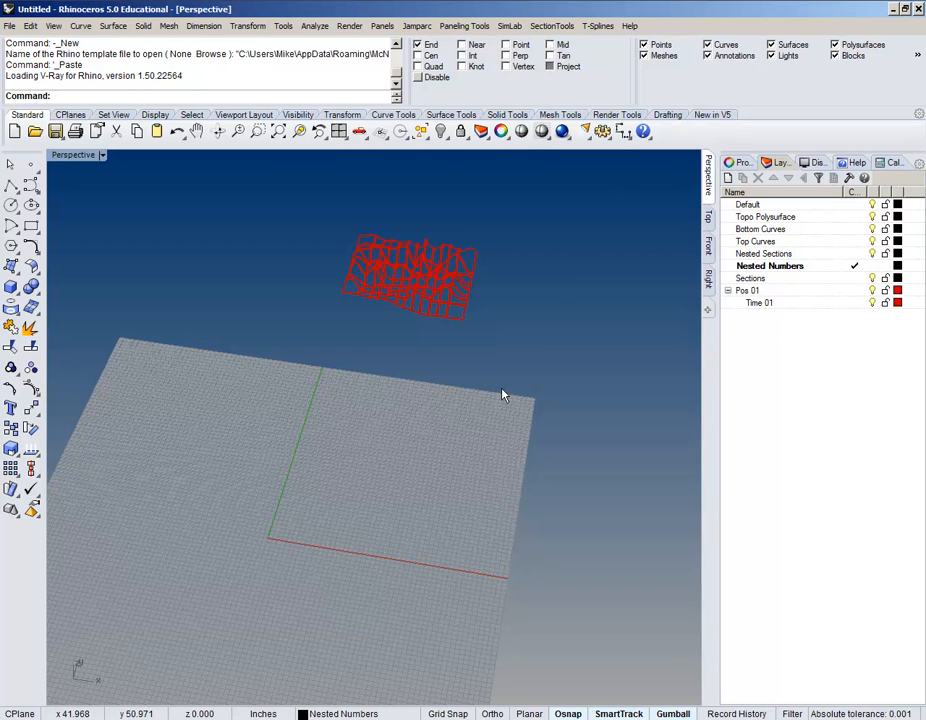
{"action": "right_click_drag", "start_coordinate": [502, 393], "coordinate": [438, 364]}
{"action": "right_click_drag", "start_coordinate": [519, 430], "coordinate": [376, 324]}
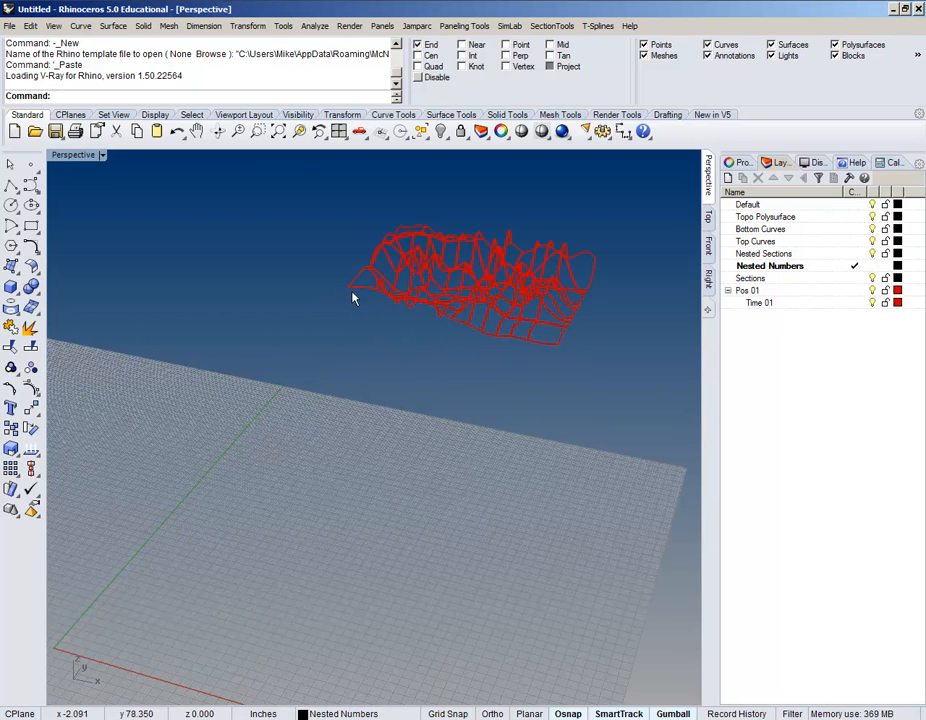
{"action": "scroll", "coordinate": [353, 294], "scroll_direction": "down", "scroll_amount": 4}
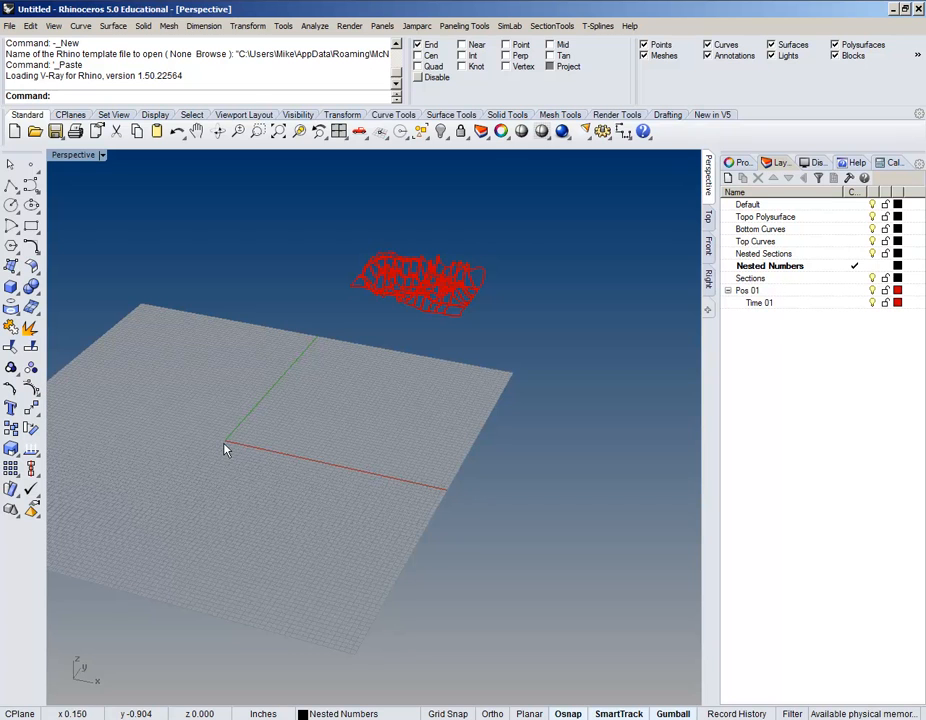
{"action": "right_click_drag", "start_coordinate": [360, 300], "coordinate": [465, 394], "text": "shift"}
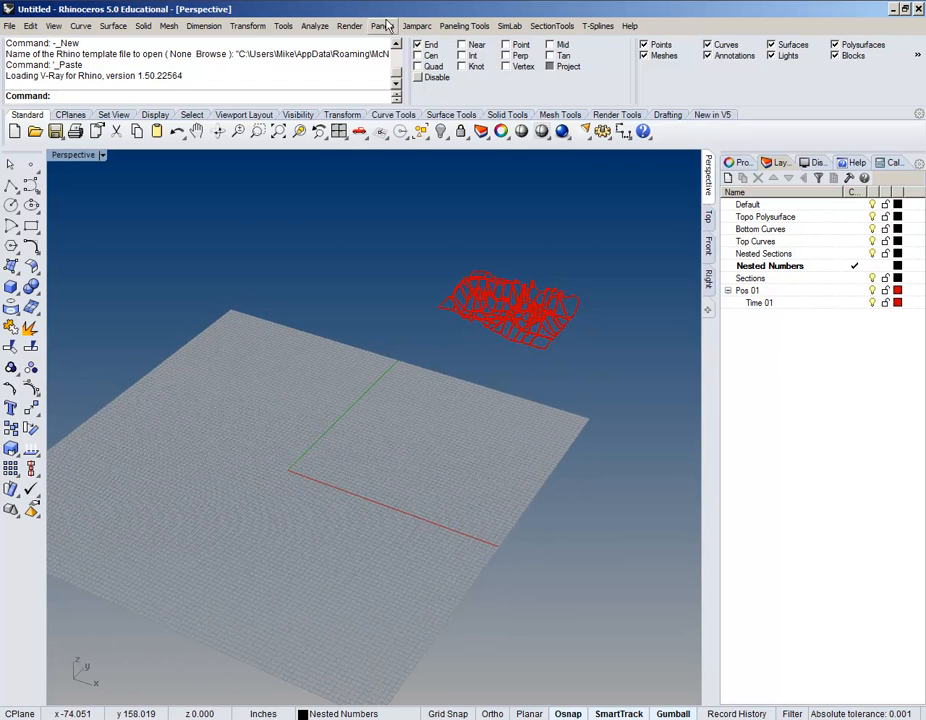
Step: Start Move on the curve wireframe, keeping Project snapping on
{"action": "left_click", "coordinate": [247, 25]}
{"action": "left_click", "coordinate": [249, 45]}
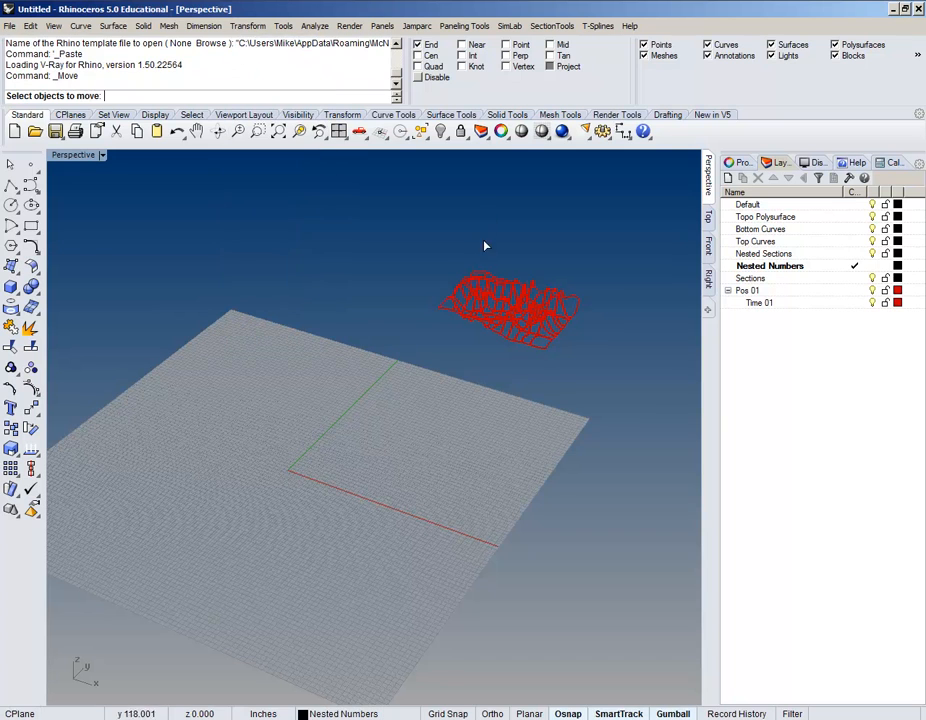
{"action": "left_click", "coordinate": [497, 309]}
{"action": "key", "text": "Return"}
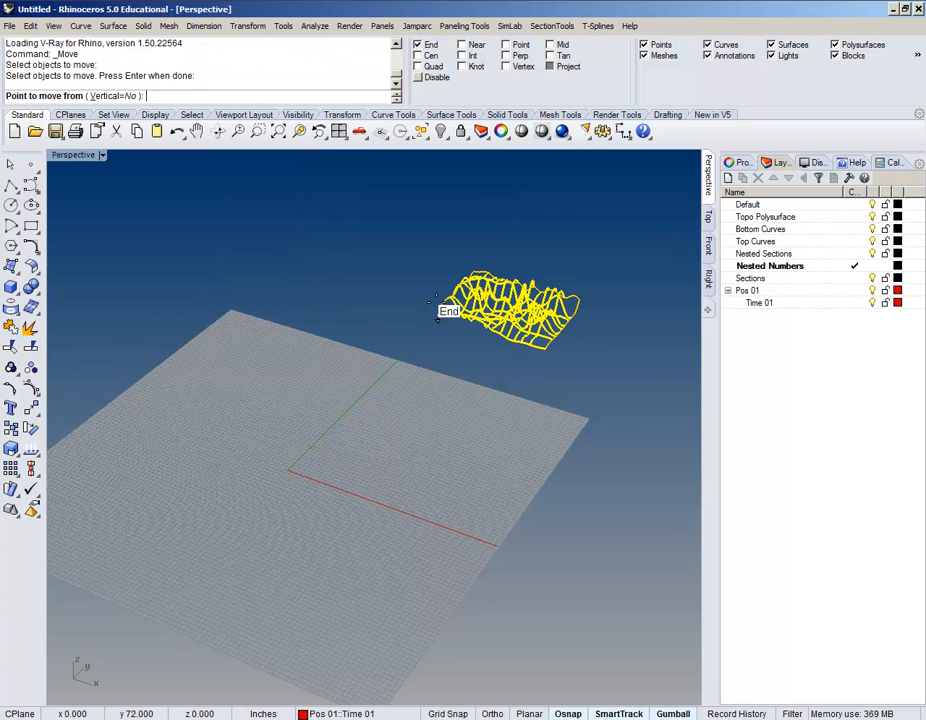
{"action": "scroll", "coordinate": [438, 318], "scroll_direction": "up", "scroll_amount": 5}
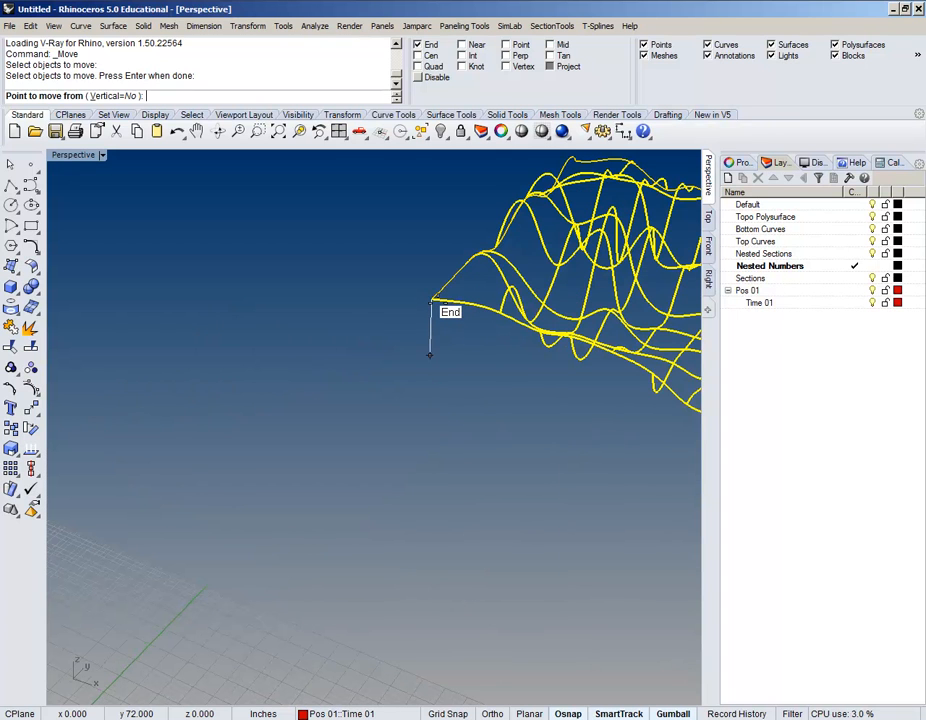
{"action": "left_click", "coordinate": [550, 56]}
{"action": "left_click", "coordinate": [551, 56]}
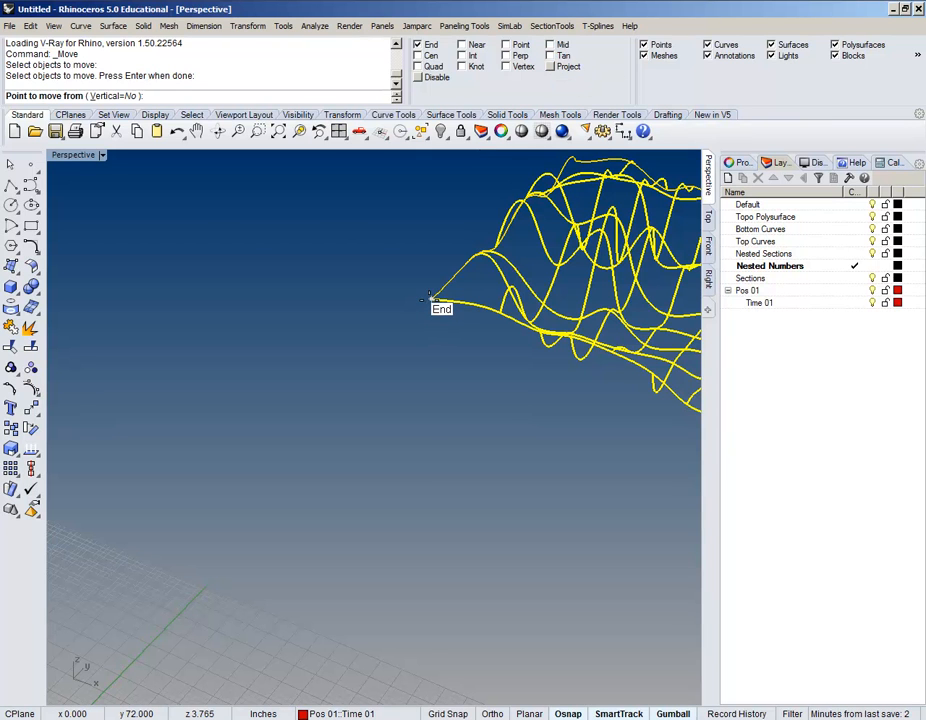
{"action": "left_click", "coordinate": [550, 67]}
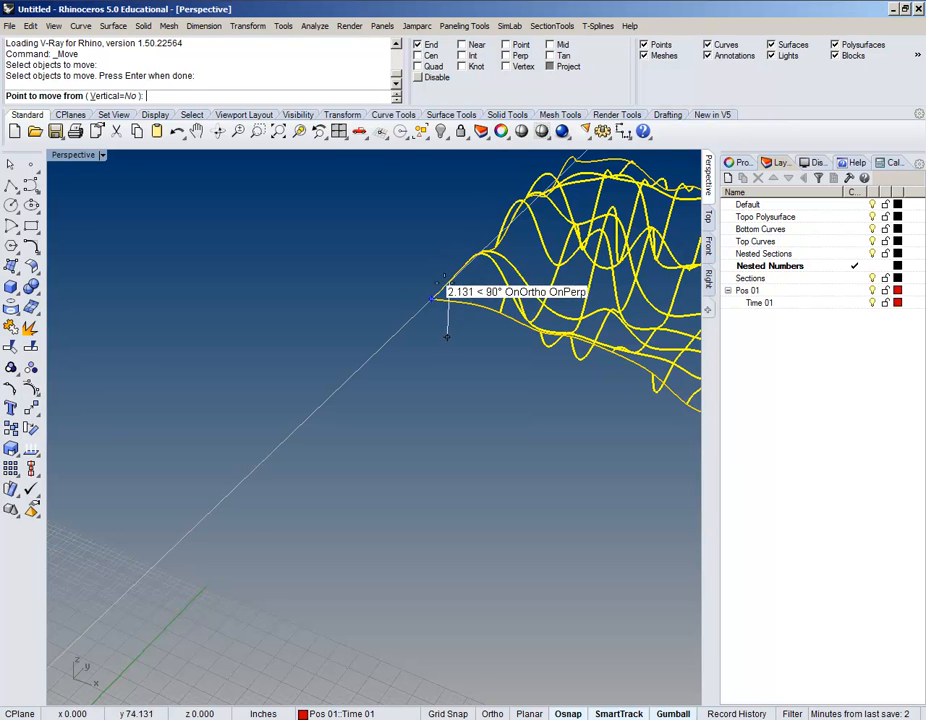
Step: Move the wireframe from its corner end point to the origin
{"action": "left_click", "coordinate": [432, 300]}
{"action": "scroll", "coordinate": [430, 355], "scroll_direction": "down", "scroll_amount": 3}
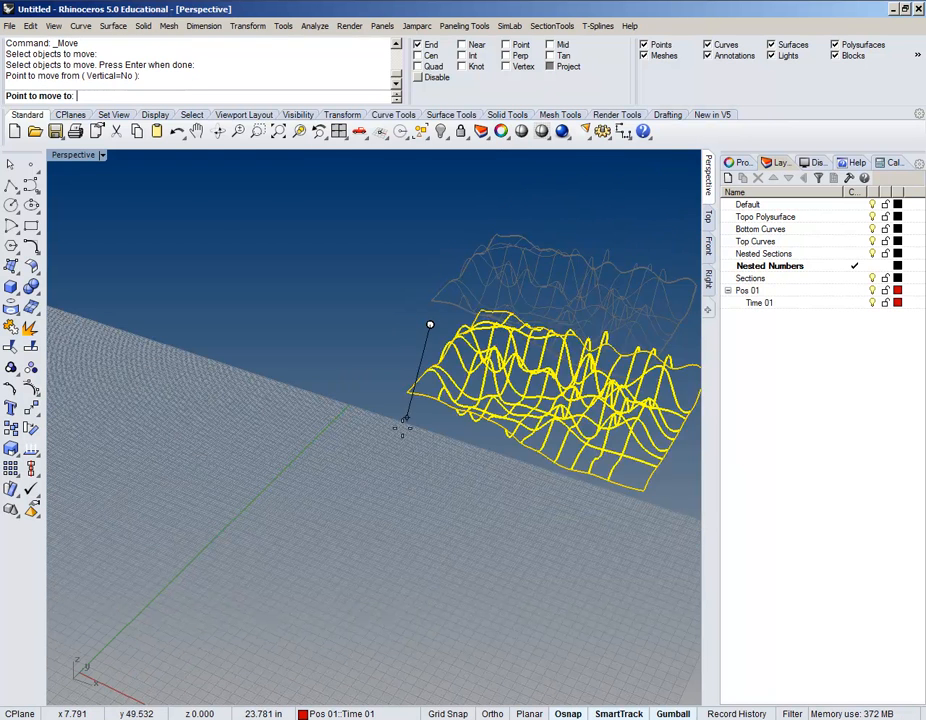
{"action": "scroll", "coordinate": [342, 299], "scroll_direction": "down", "scroll_amount": 10}
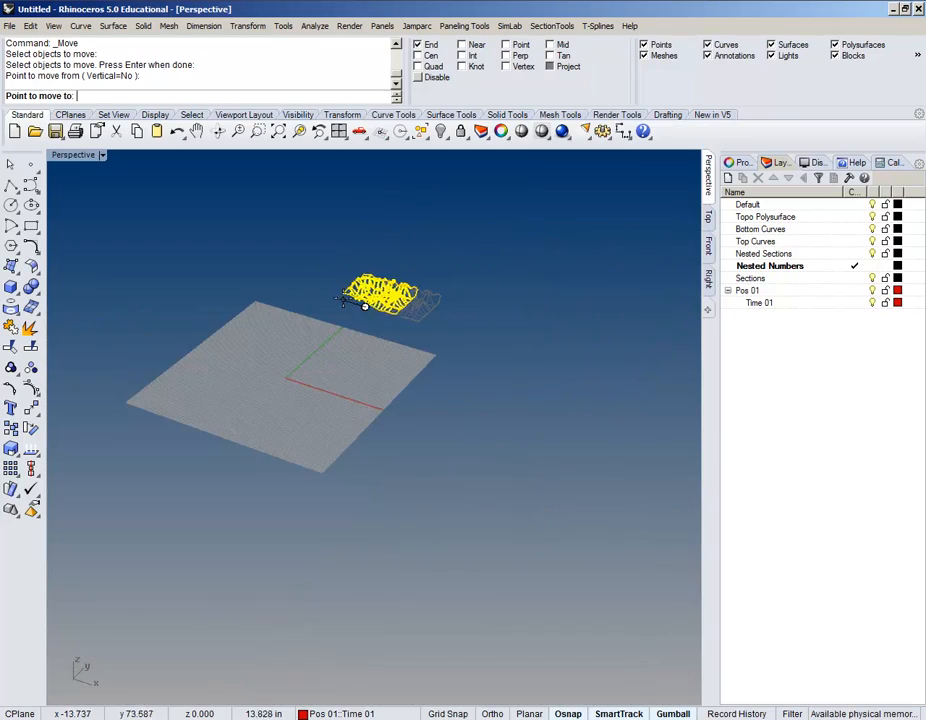
{"action": "key", "text": "Return"}
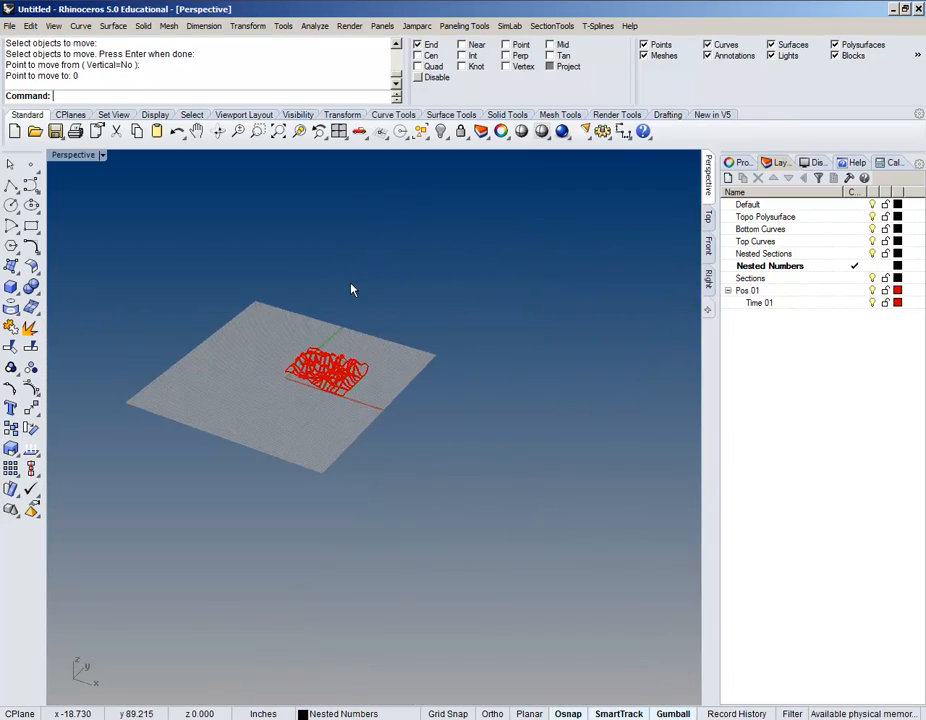
{"action": "right_click_drag", "start_coordinate": [287, 421], "coordinate": [453, 426]}
{"action": "scroll", "coordinate": [440, 410], "scroll_direction": "up", "scroll_amount": 8}
{"action": "scroll", "coordinate": [494, 465], "scroll_direction": "down", "scroll_amount": 4}
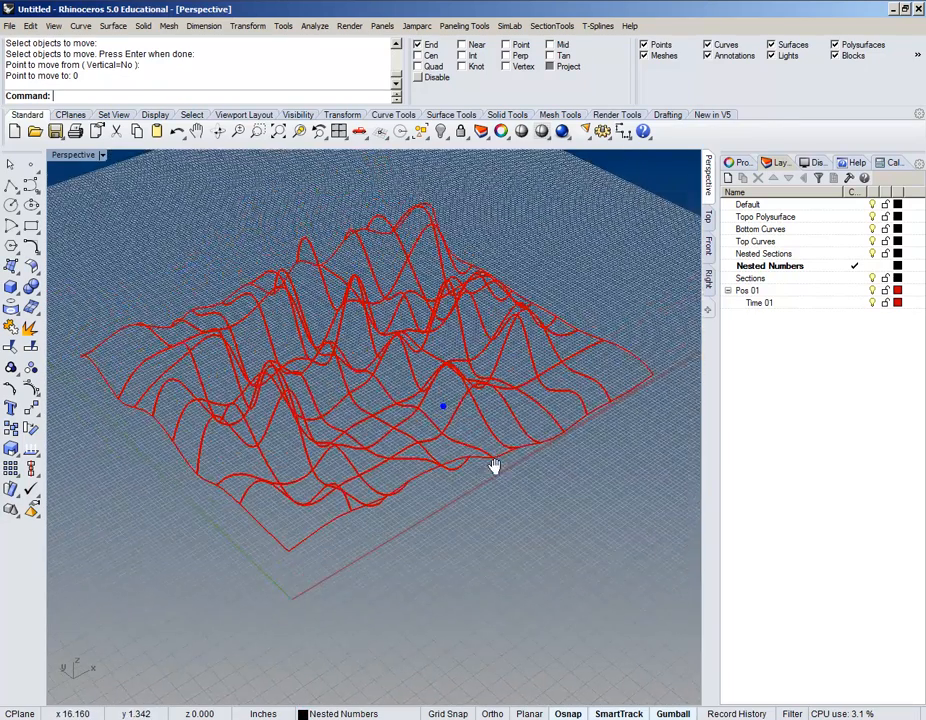
{"action": "mouse_move", "coordinate": [440, 481]}
{"action": "right_mouse_down"}
{"action": "mouse_move", "coordinate": [438, 442]}
{"action": "mouse_move", "coordinate": [440, 460]}
{"action": "right_mouse_up"}
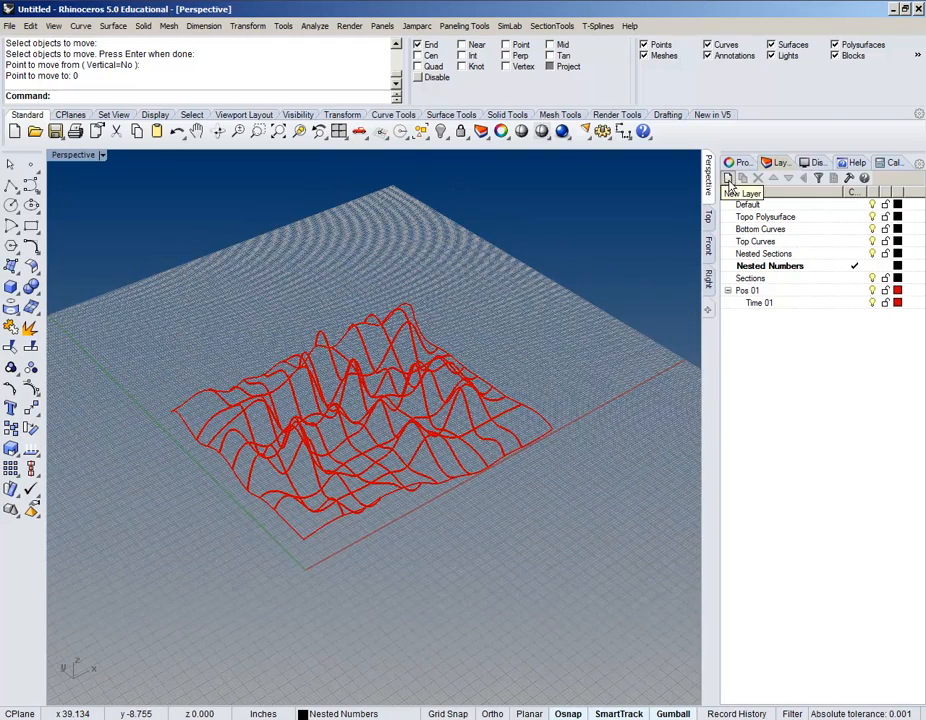
Step: Create a new layer named 'Reference Box' and make it the current layer
{"action": "left_click", "coordinate": [729, 178]}
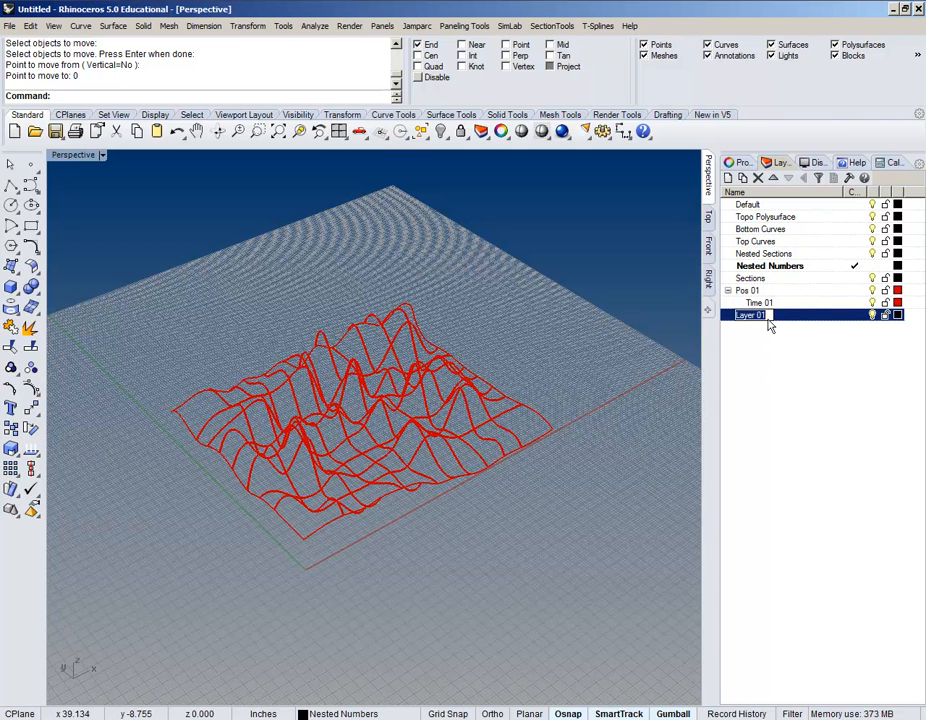
{"action": "type", "text": "Reference Bo"}
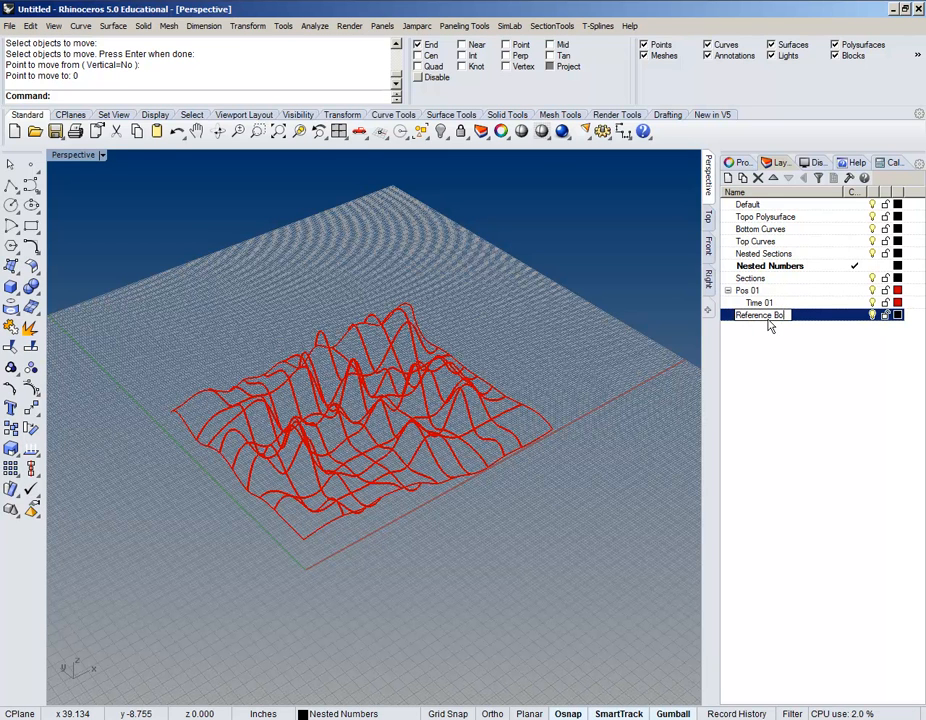
{"action": "type", "text": "x"}
{"action": "key", "text": "Return"}
{"action": "left_click", "coordinate": [862, 315]}
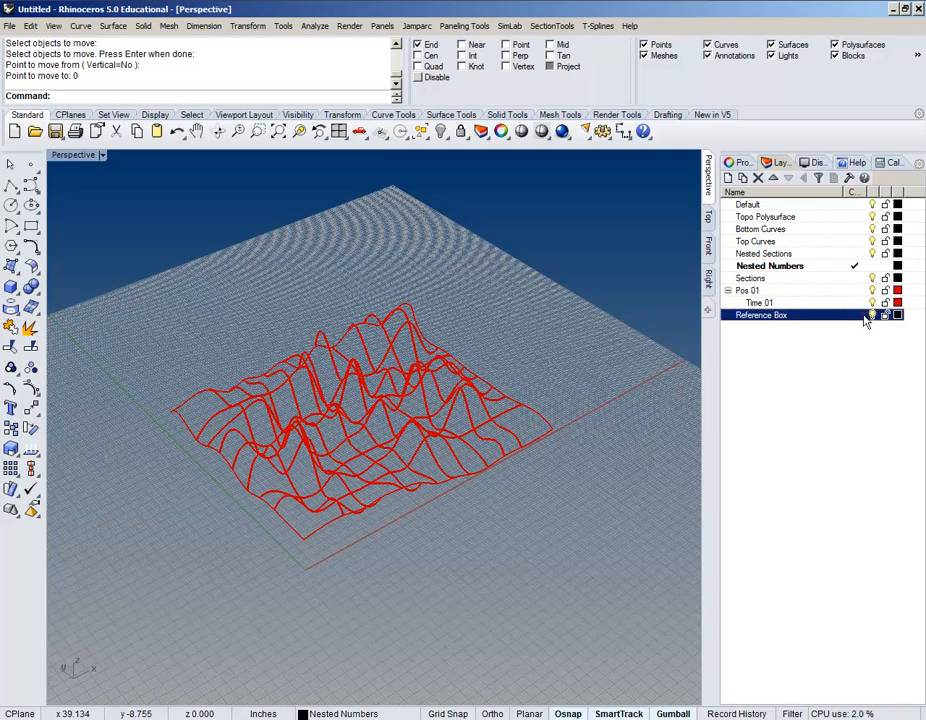
{"action": "key", "text": "Return"}
{"action": "right_click_drag", "start_coordinate": [546, 324], "coordinate": [372, 434]}
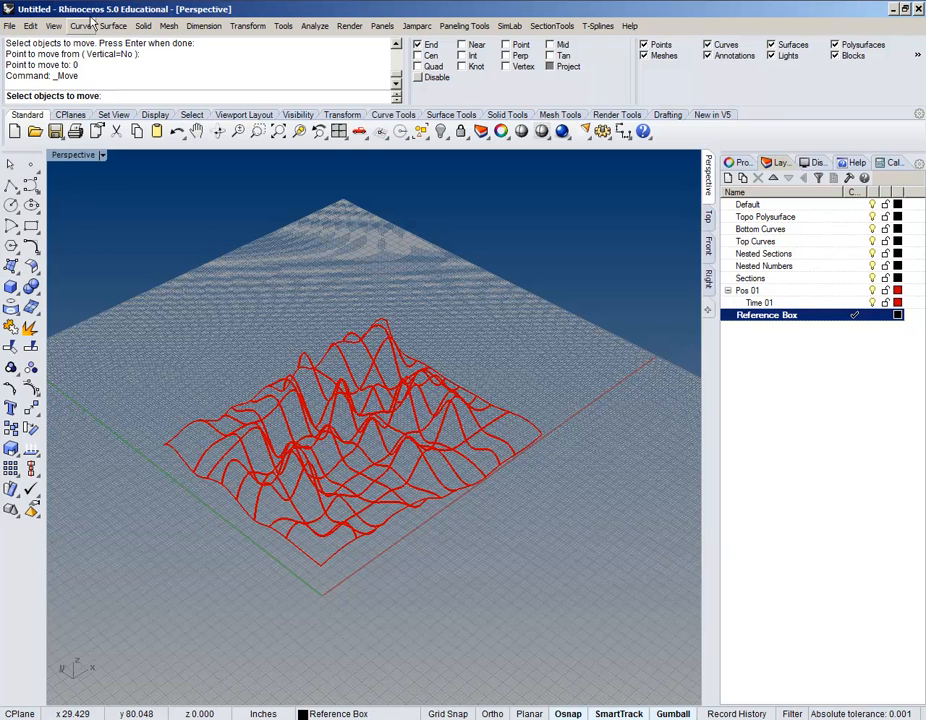
Step: Draw a 30 × 22 × 8 box from the origin around the terrain wireframe
{"action": "left_click", "coordinate": [143, 26]}
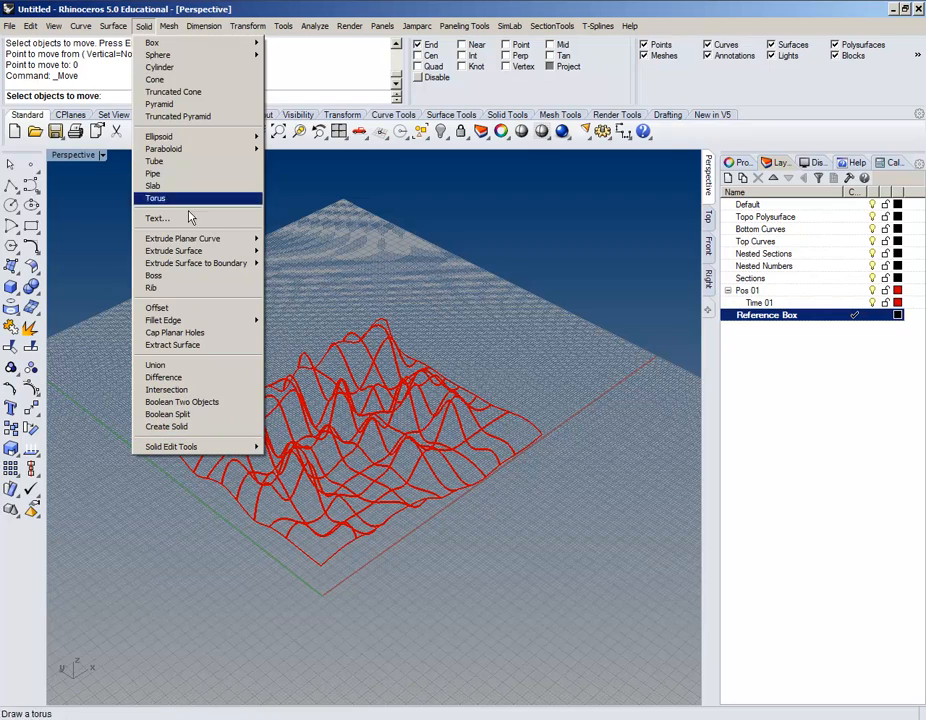
{"action": "mouse_move", "coordinate": [183, 46]}
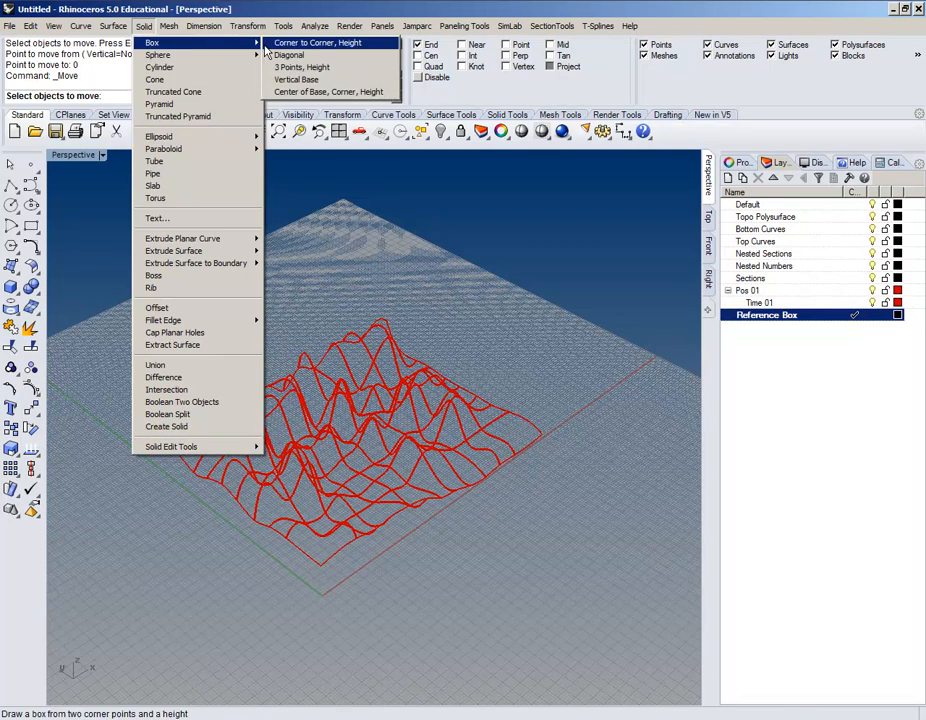
{"action": "left_click", "coordinate": [269, 44]}
{"action": "right_click_drag", "start_coordinate": [291, 212], "coordinate": [252, 281]}
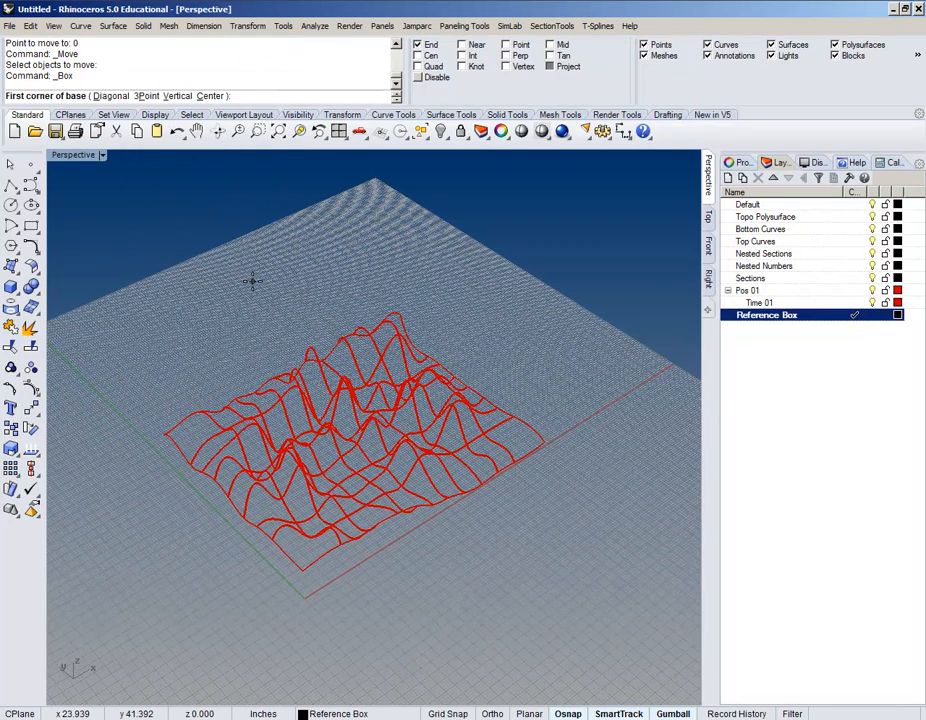
{"action": "type", "text": "0"}
{"action": "key", "text": "Return"}
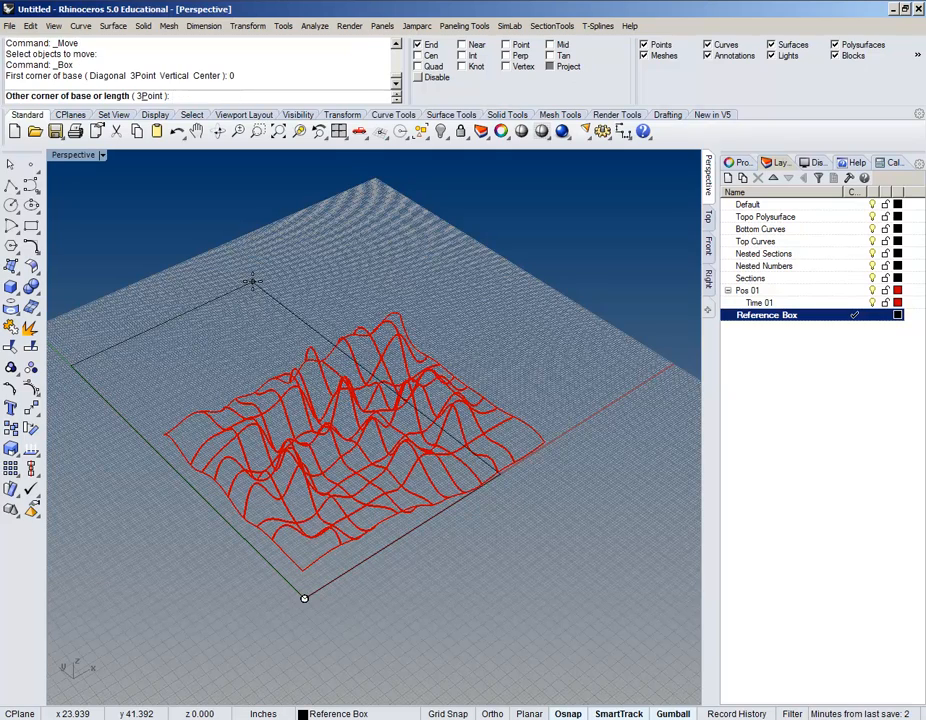
{"action": "right_click_drag", "start_coordinate": [331, 316], "coordinate": [293, 321]}
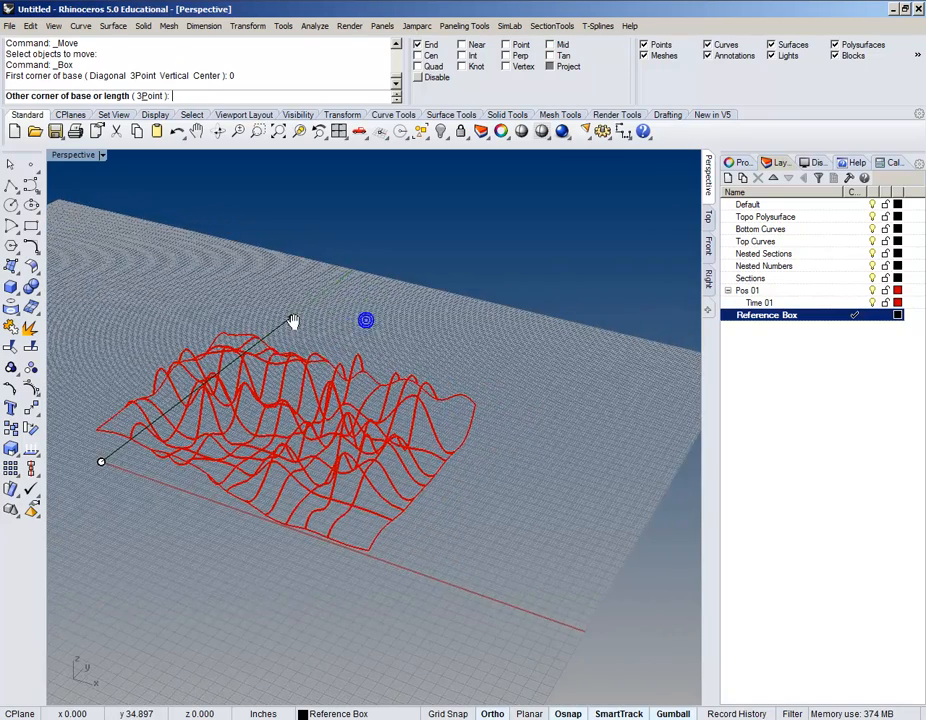
{"action": "right_click_drag", "start_coordinate": [531, 400], "coordinate": [528, 430]}
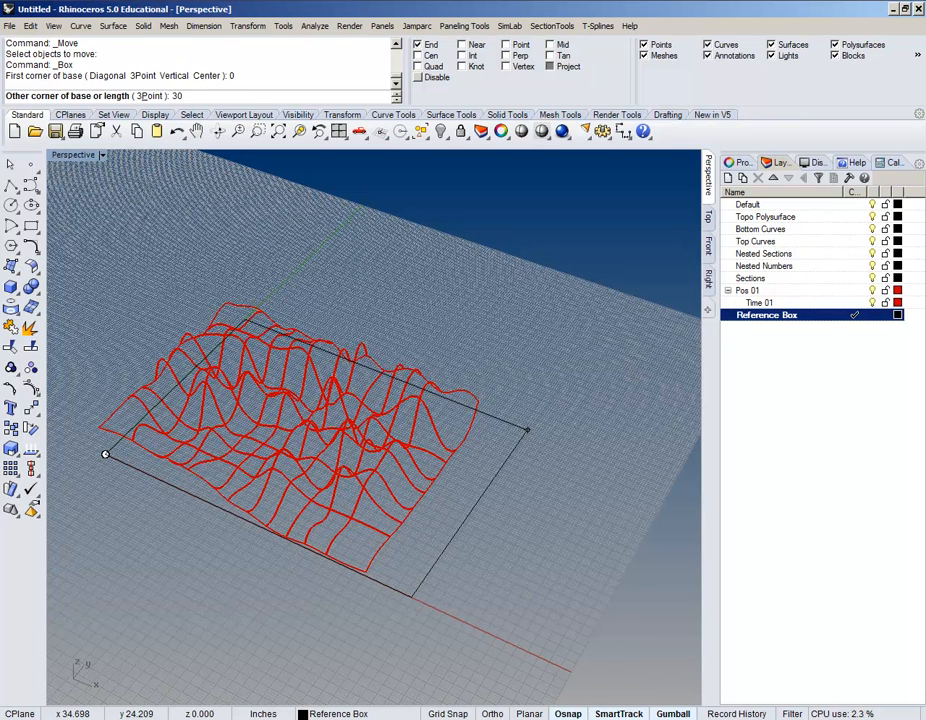
{"action": "key", "text": "Return"}
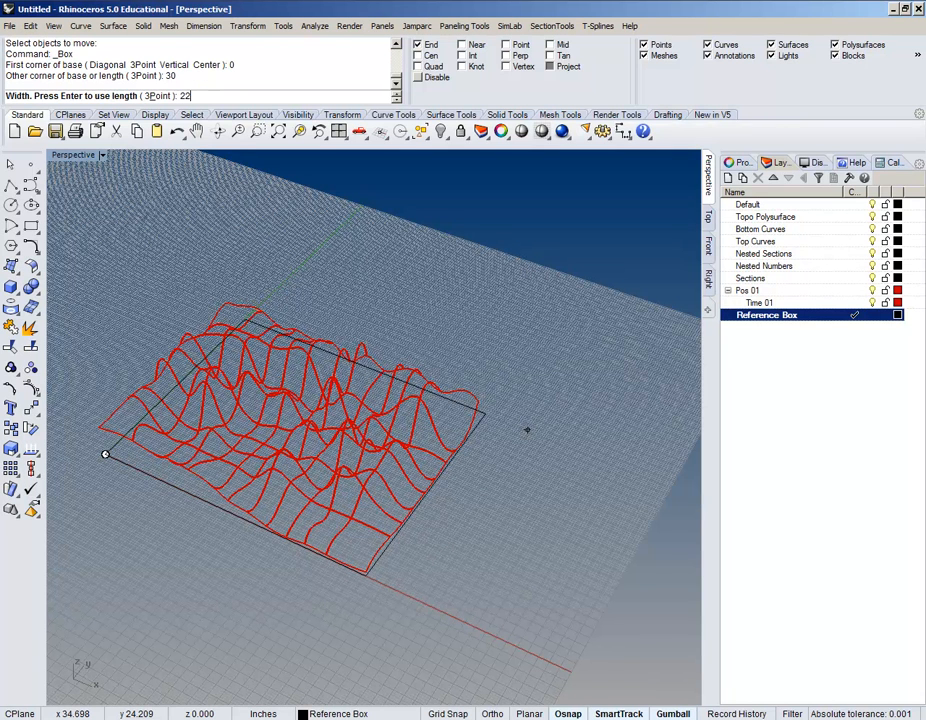
{"action": "key", "text": "Return"}
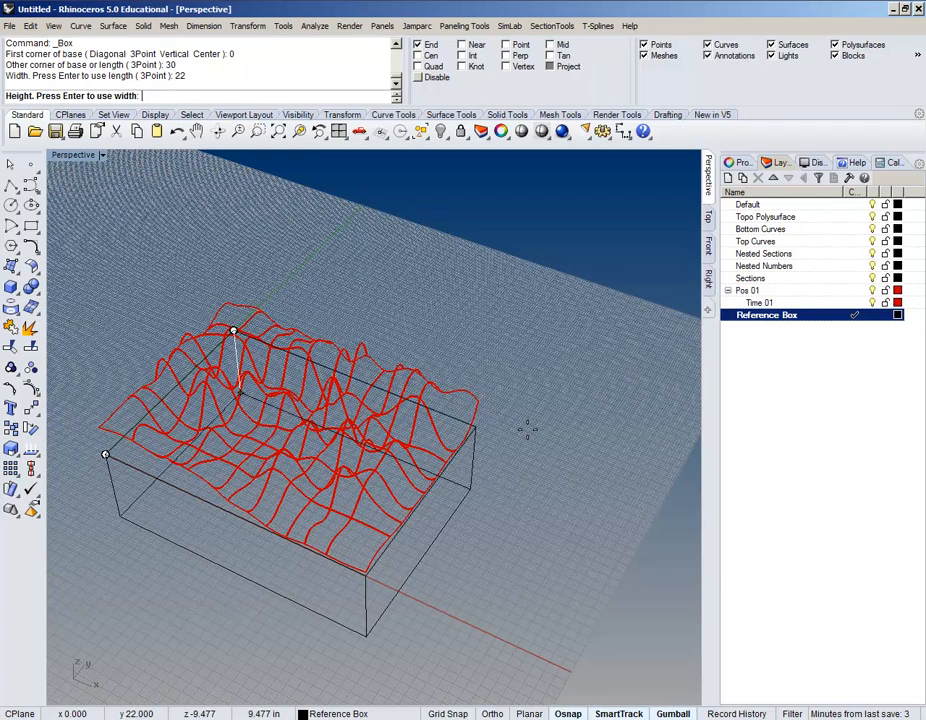
{"action": "right_click_drag", "start_coordinate": [477, 252], "coordinate": [517, 271], "text": "shift"}
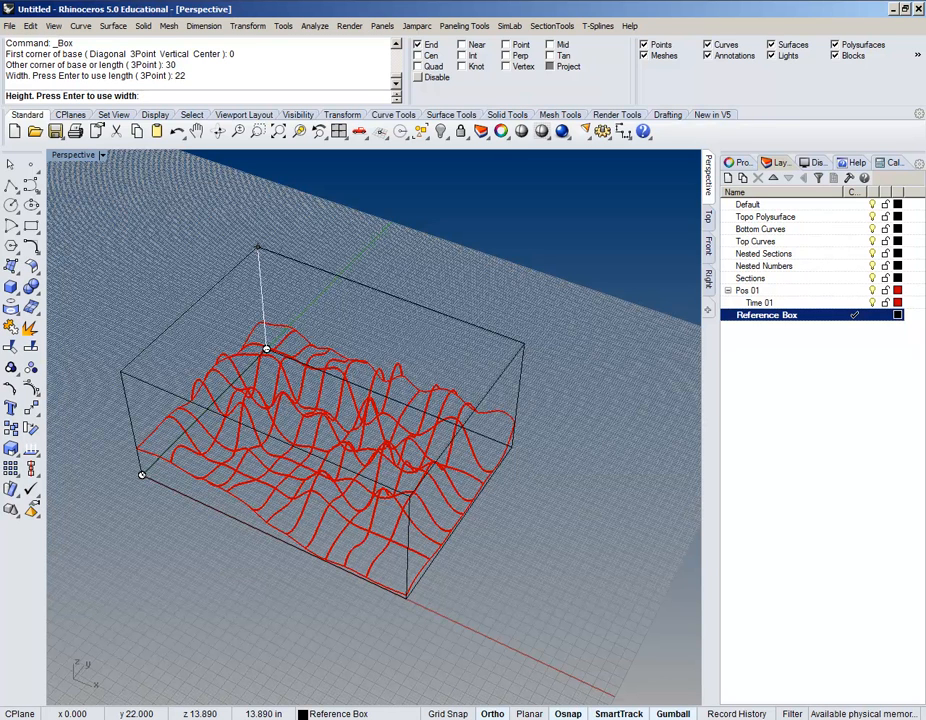
{"action": "key", "text": "Return"}
Step: Orbit around the box and curves, then select the reference box
{"action": "right_click_drag", "start_coordinate": [520, 278], "coordinate": [558, 409]}
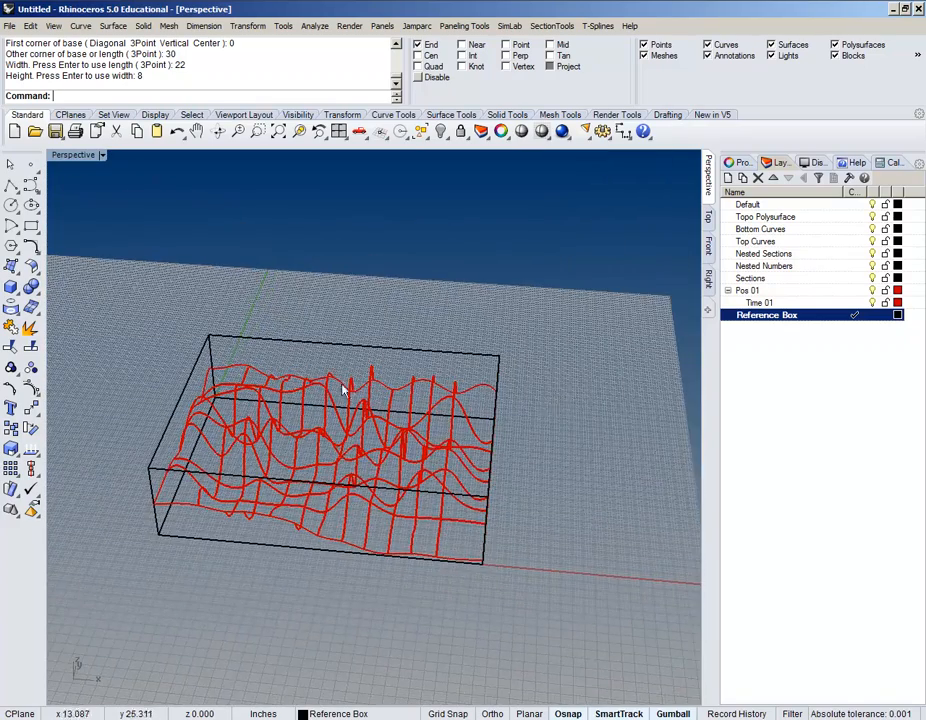
{"action": "right_click_drag", "start_coordinate": [340, 427], "coordinate": [302, 407]}
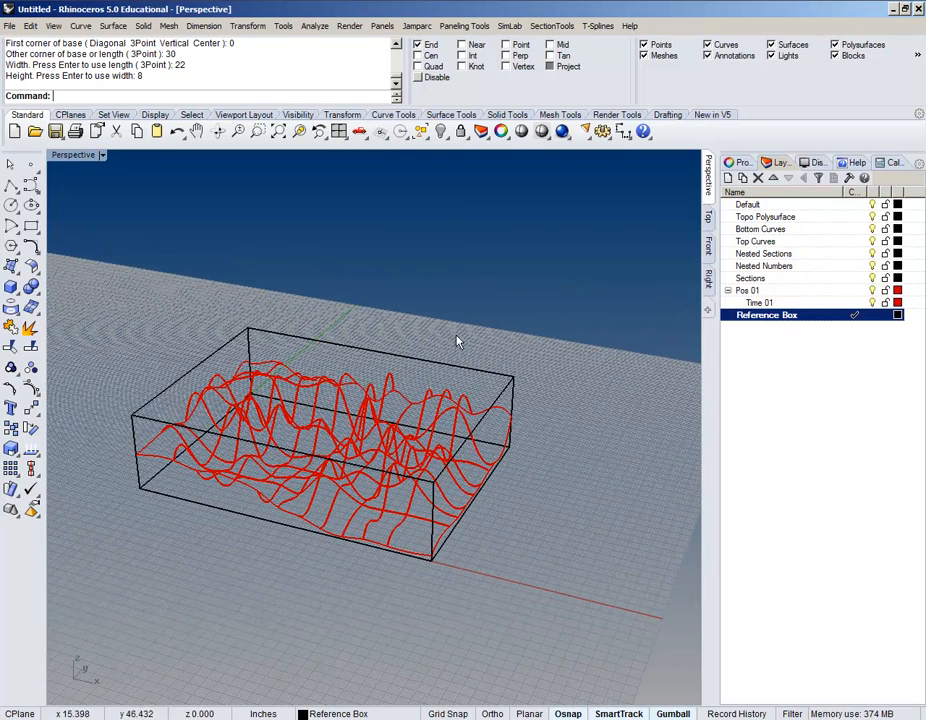
{"action": "scroll", "coordinate": [520, 395], "scroll_direction": "up", "scroll_amount": 5}
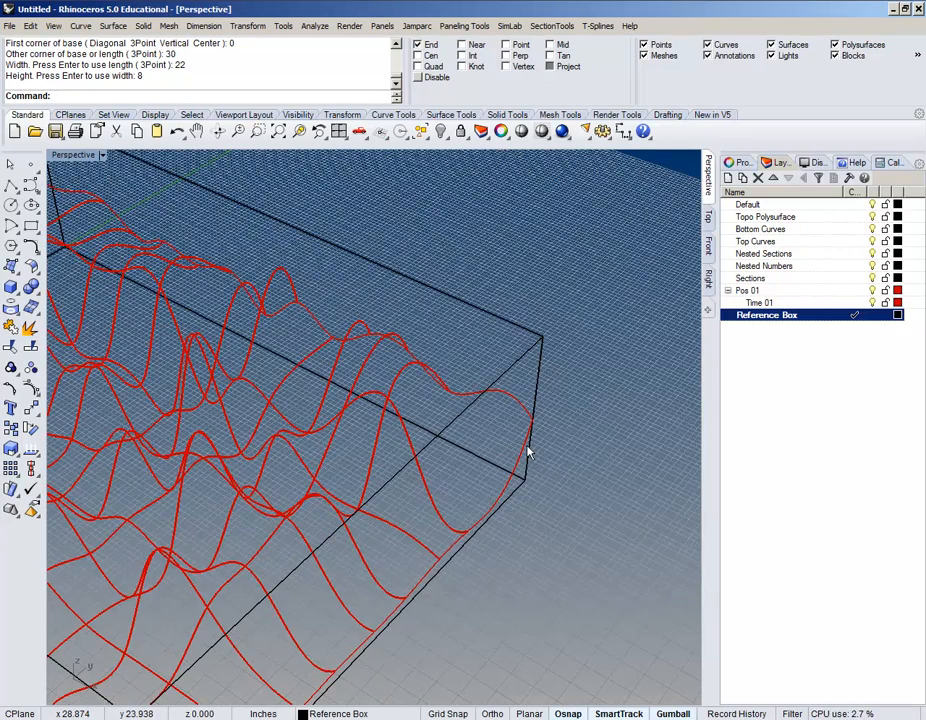
{"action": "scroll", "coordinate": [528, 445], "scroll_direction": "down", "scroll_amount": 5}
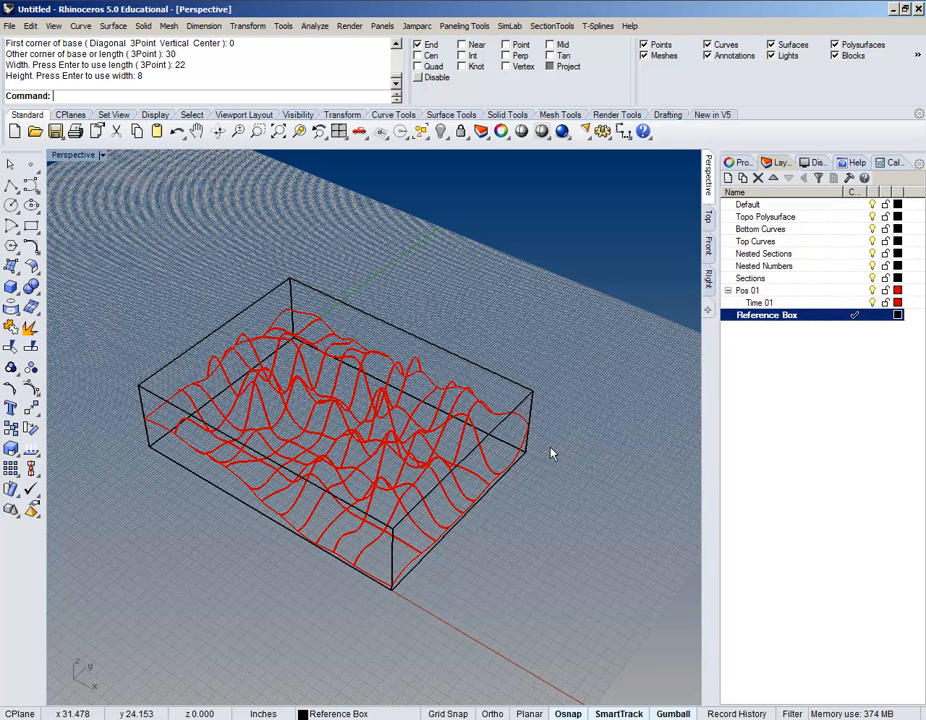
{"action": "left_click", "coordinate": [532, 397]}
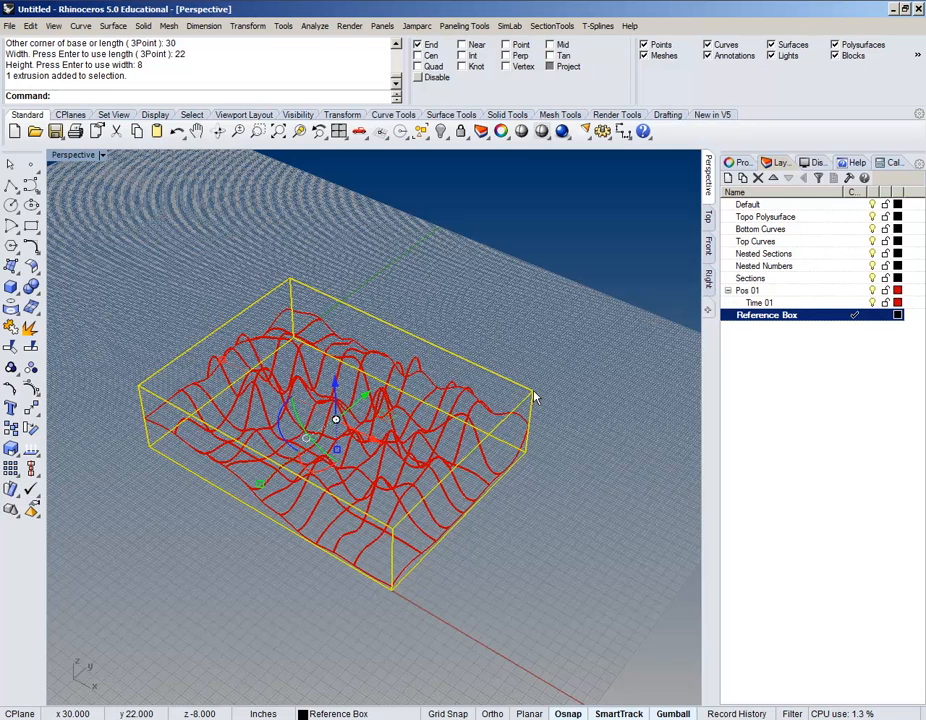
Step: Delete the reference box and select the wave surface
{"action": "key", "text": "Delete"}
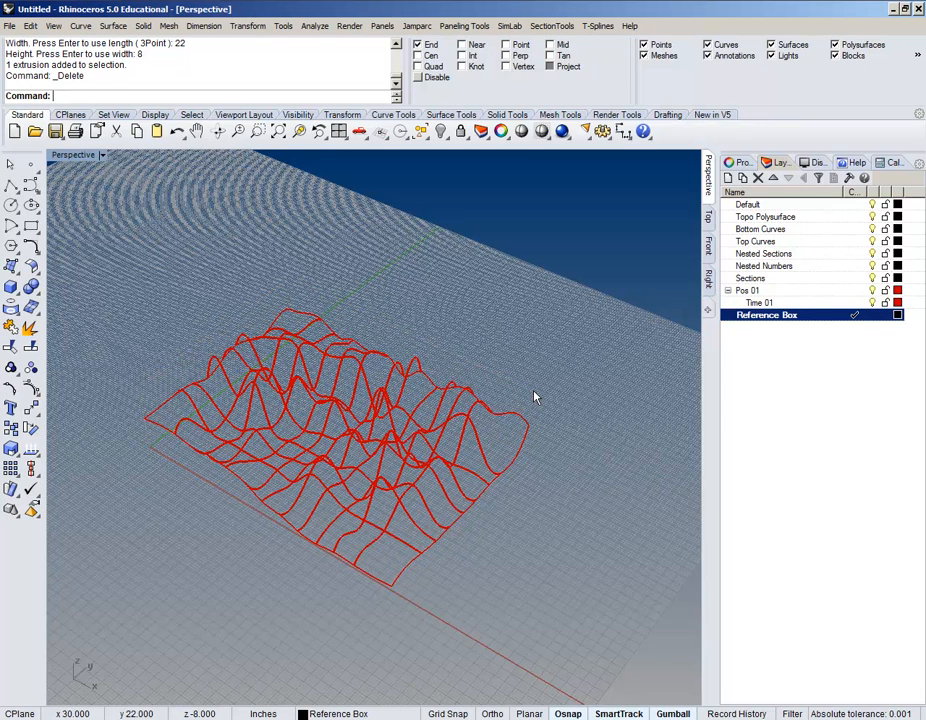
{"action": "right_click_drag", "start_coordinate": [203, 459], "coordinate": [258, 455]}
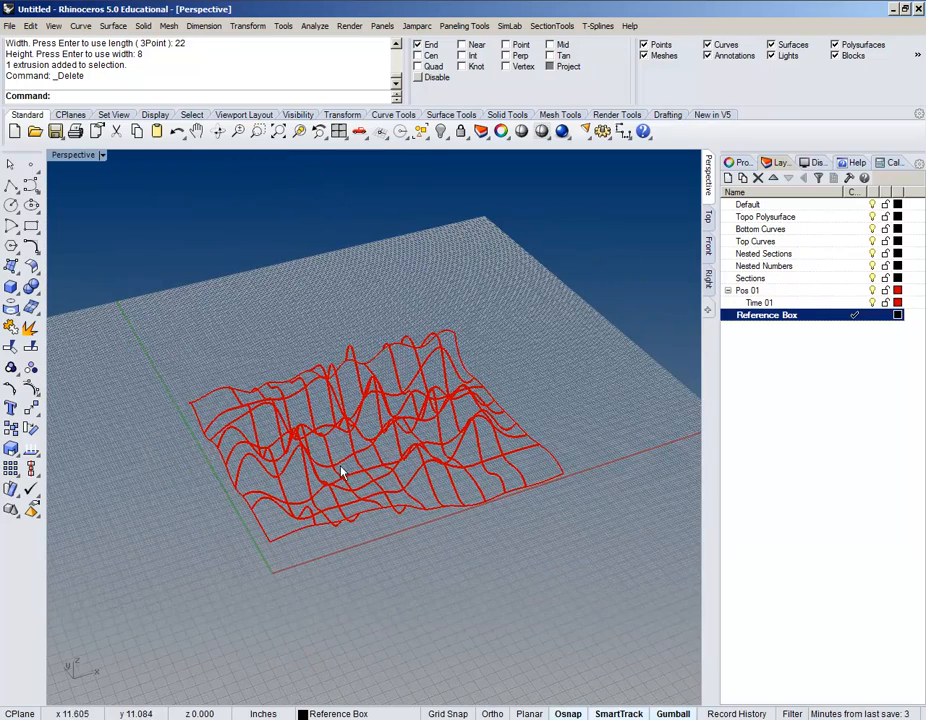
{"action": "right_click_drag", "start_coordinate": [363, 458], "coordinate": [370, 409], "text": "shift"}
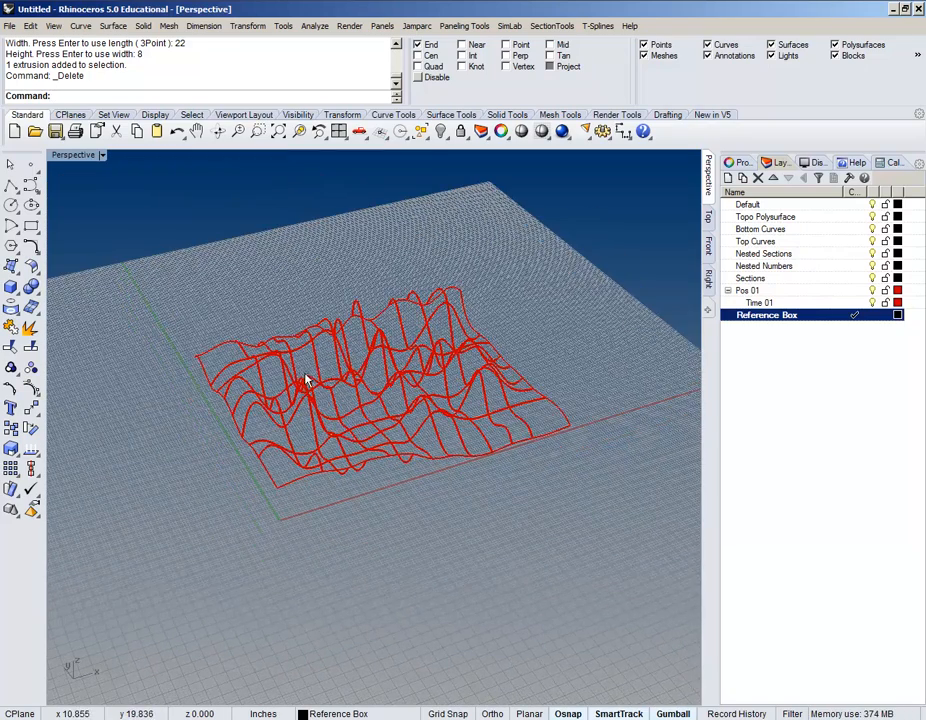
{"action": "scroll", "coordinate": [308, 377], "scroll_direction": "up", "scroll_amount": 6}
{"action": "scroll", "coordinate": [310, 376], "scroll_direction": "down", "scroll_amount": 4}
{"action": "left_click", "coordinate": [383, 405]}
{"action": "right_click_drag", "start_coordinate": [383, 405], "coordinate": [372, 360]}
{"action": "scroll", "coordinate": [283, 521], "scroll_direction": "up", "scroll_amount": 3}
{"action": "scroll", "coordinate": [283, 521], "scroll_direction": "down", "scroll_amount": 3}
{"action": "scroll", "coordinate": [371, 388], "scroll_direction": "up", "scroll_amount": 3}
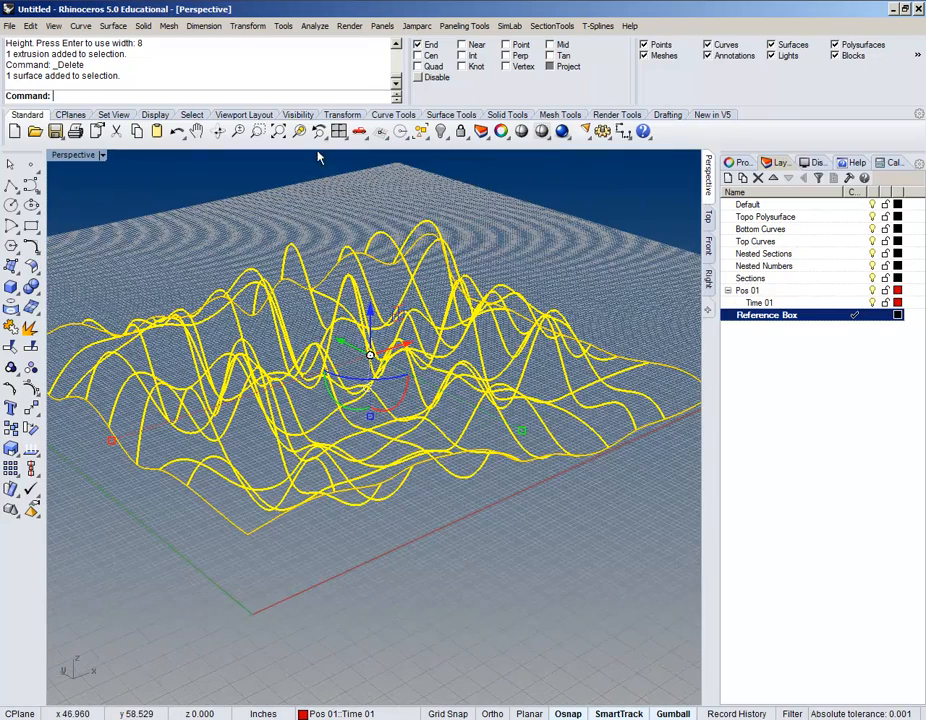
Step: Scale the wave surface in 3-D by 0.5 about the origin
{"action": "left_click", "coordinate": [258, 28]}
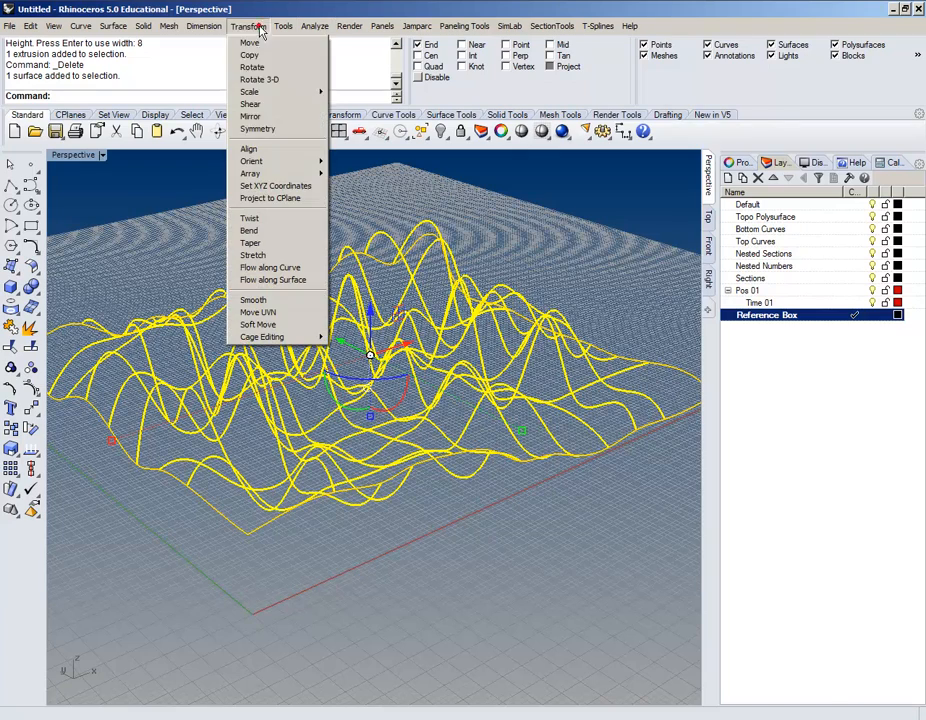
{"action": "mouse_move", "coordinate": [274, 93]}
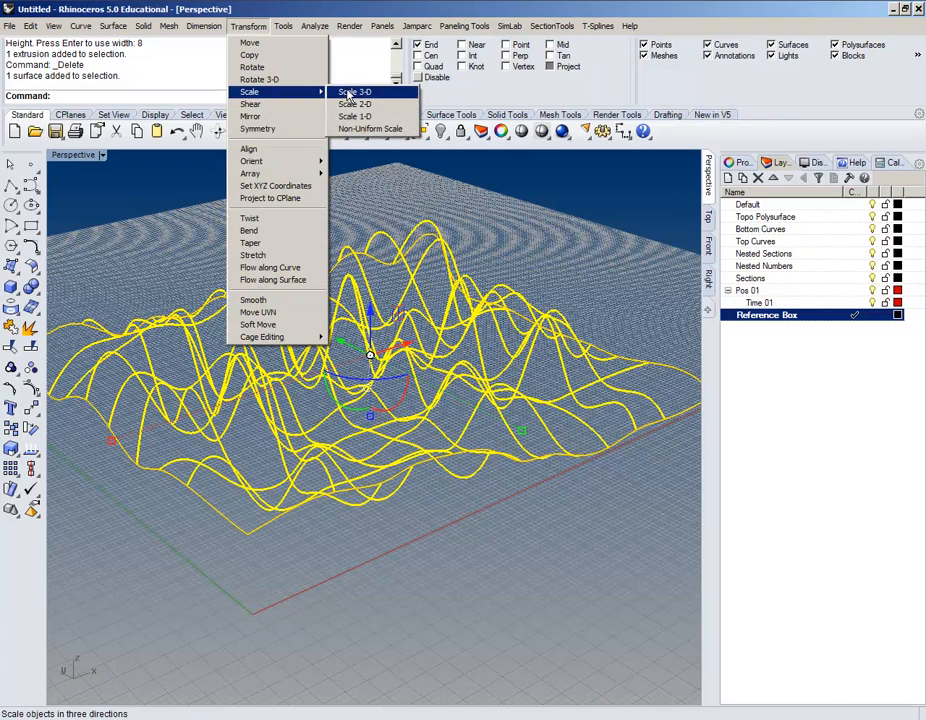
{"action": "left_click", "coordinate": [358, 94]}
{"action": "scroll", "coordinate": [310, 517], "scroll_direction": "up", "scroll_amount": 4}
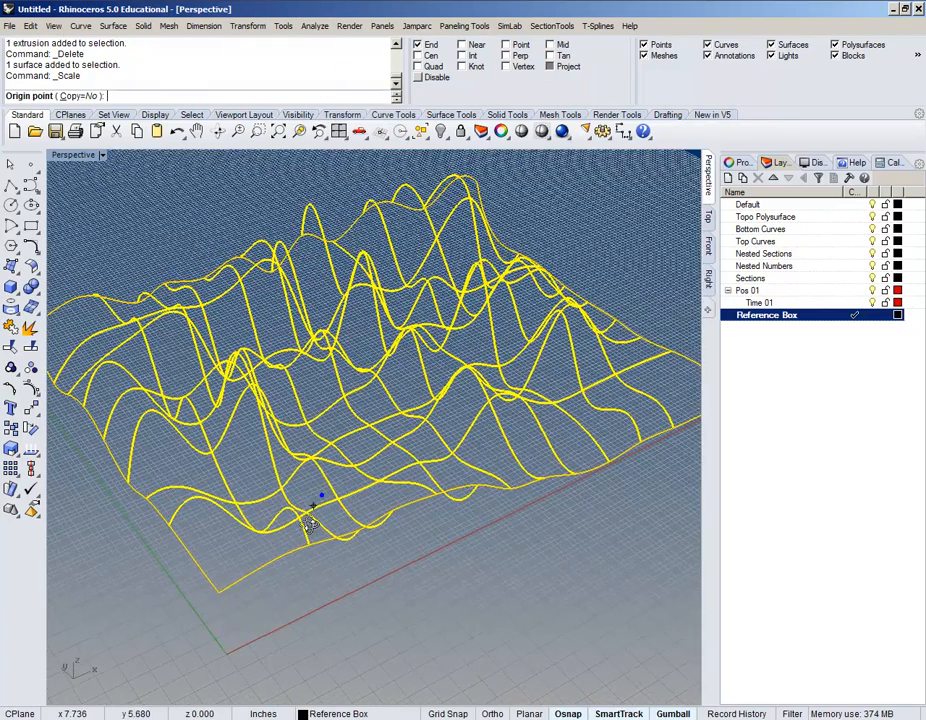
{"action": "type", "text": "0"}
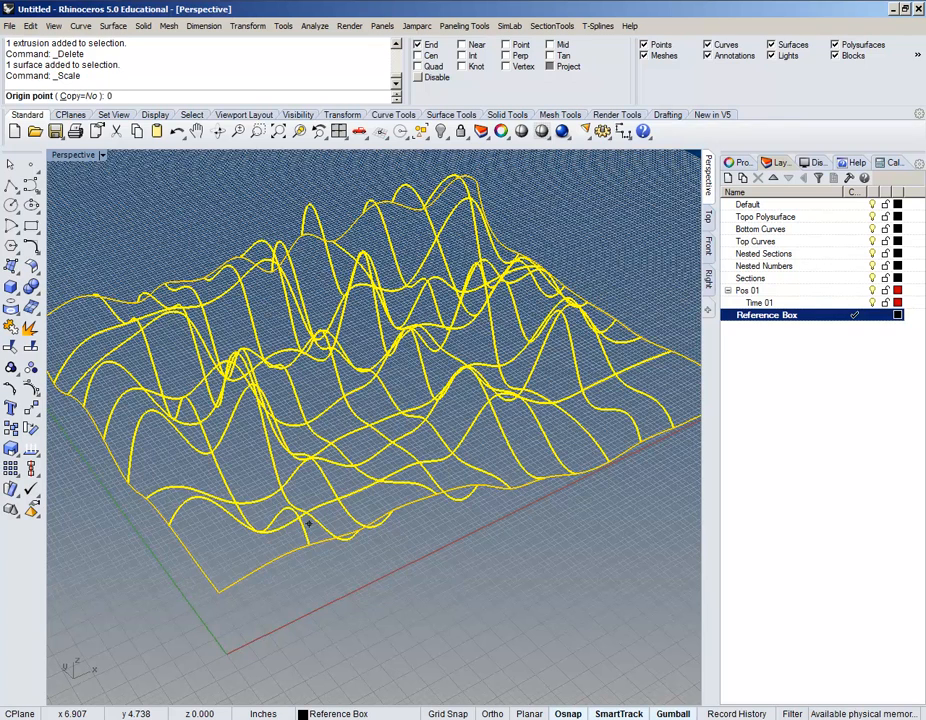
{"action": "key", "text": "Return"}
{"action": "scroll", "coordinate": [308, 522], "scroll_direction": "down", "scroll_amount": 4}
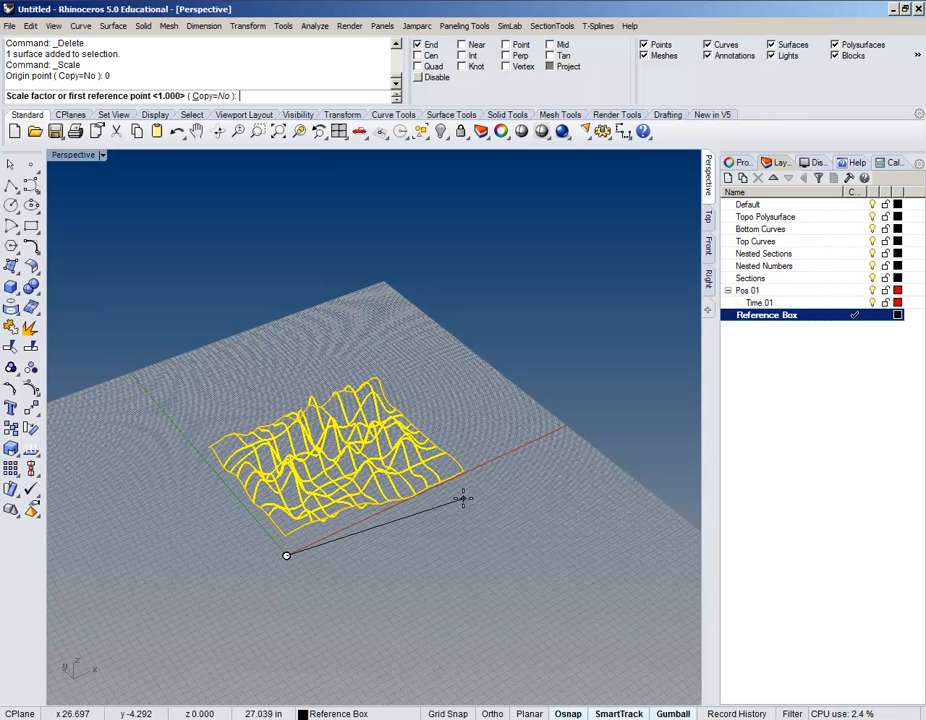
{"action": "mouse_move", "coordinate": [468, 488]}
{"action": "right_mouse_down"}
{"action": "mouse_move", "coordinate": [469, 456]}
{"action": "mouse_move", "coordinate": [473, 469]}
{"action": "right_mouse_up"}
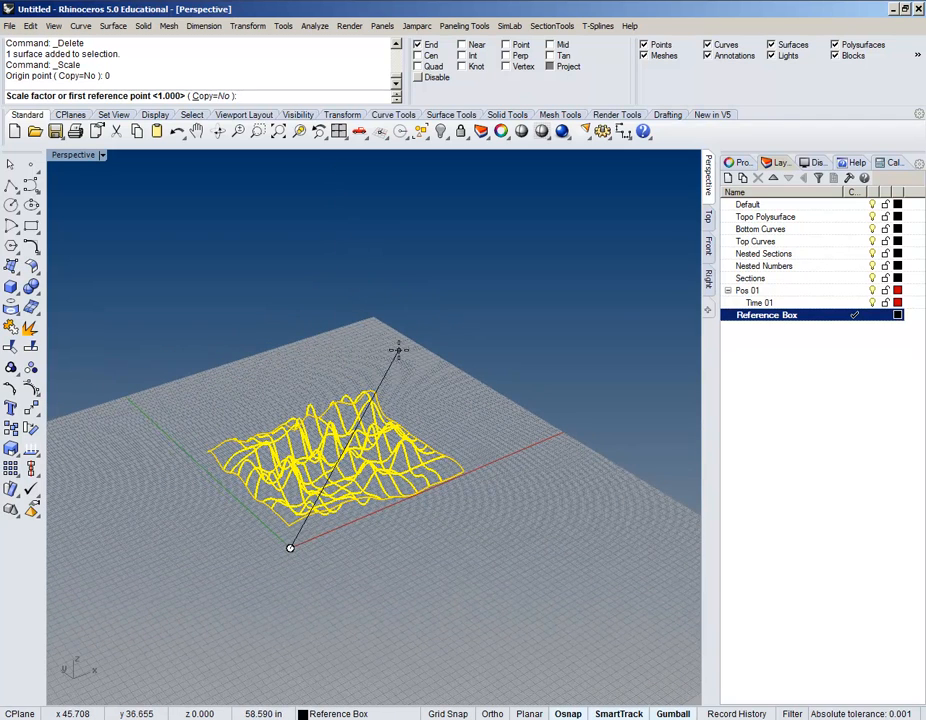
{"action": "type", "text": ".5"}
{"action": "key", "text": "Return"}
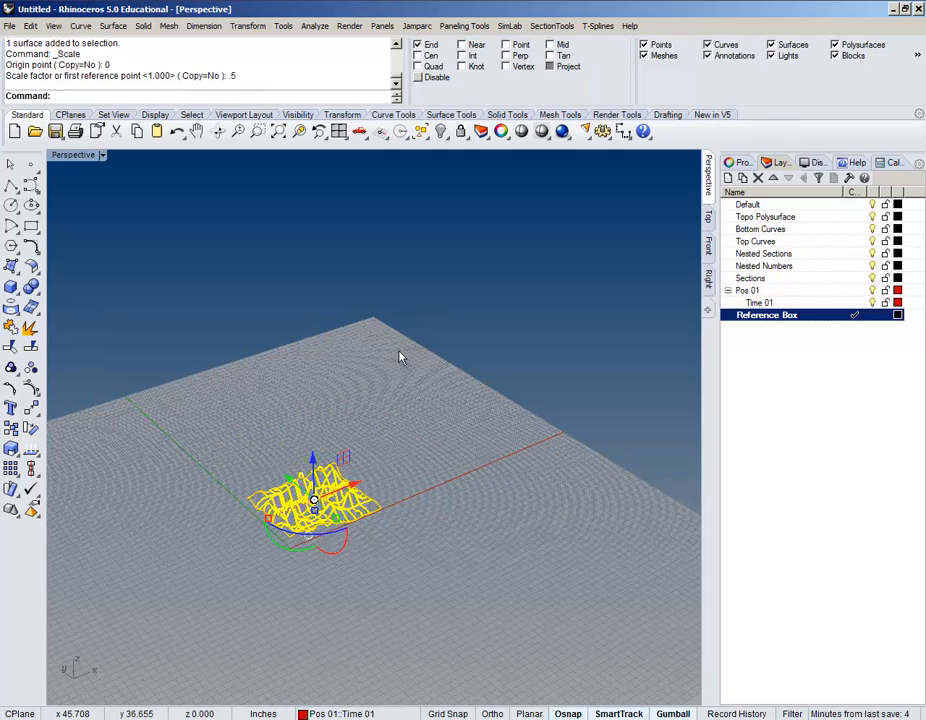
{"action": "scroll", "coordinate": [318, 530], "scroll_direction": "up", "scroll_amount": 9}
{"action": "right_click_drag", "start_coordinate": [302, 523], "coordinate": [410, 531], "text": "shift"}
Step: Start a box at the origin and snap its opposite base corner to the curves' far end point
{"action": "left_click", "coordinate": [535, 334]}
{"action": "right_click_drag", "start_coordinate": [459, 458], "coordinate": [468, 418]}
{"action": "right_click_drag", "start_coordinate": [404, 415], "coordinate": [400, 394]}
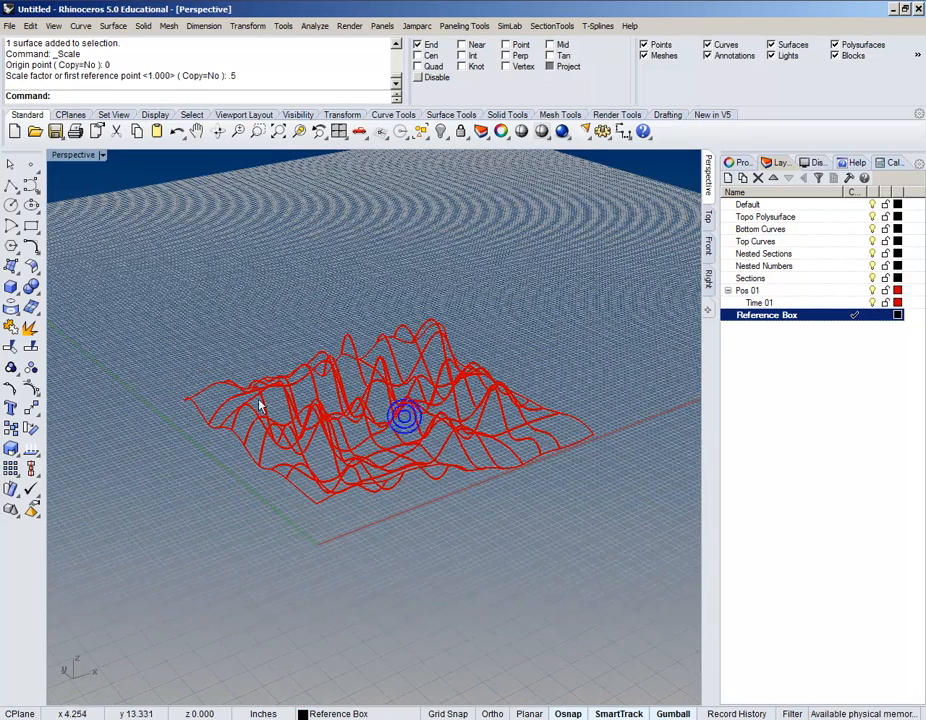
{"action": "left_click", "coordinate": [11, 288]}
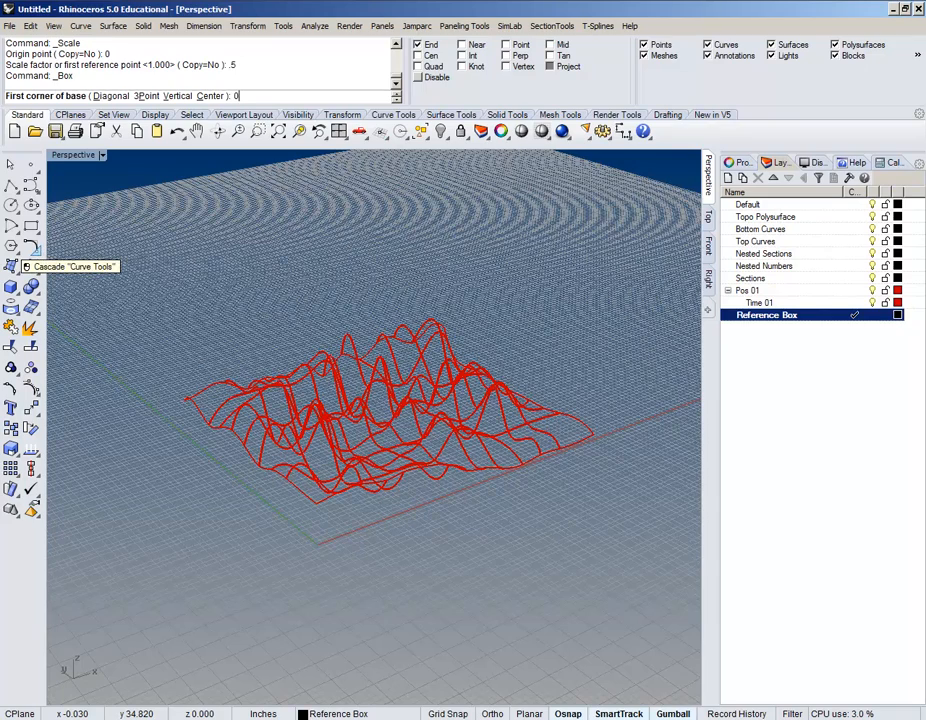
{"action": "key", "text": "Return"}
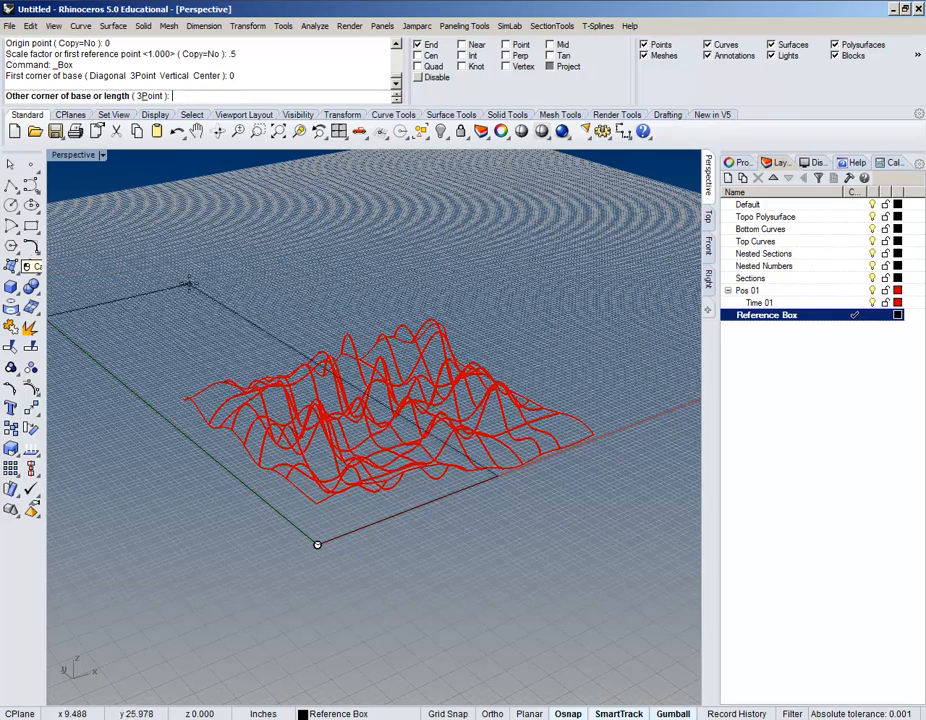
{"action": "right_click_drag", "start_coordinate": [441, 300], "coordinate": [220, 341]}
{"action": "right_click_drag", "start_coordinate": [319, 337], "coordinate": [229, 355]}
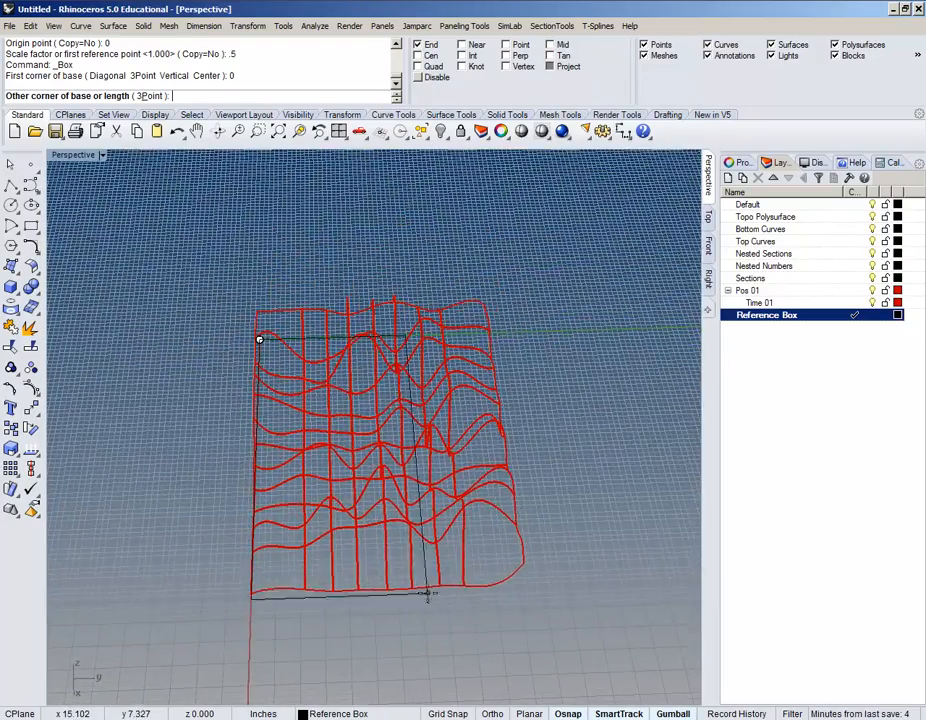
{"action": "right_click_drag", "start_coordinate": [498, 647], "coordinate": [500, 505]}
{"action": "scroll", "coordinate": [520, 505], "scroll_direction": "up", "scroll_amount": 5}
{"action": "right_click_drag", "start_coordinate": [537, 464], "coordinate": [519, 347]}
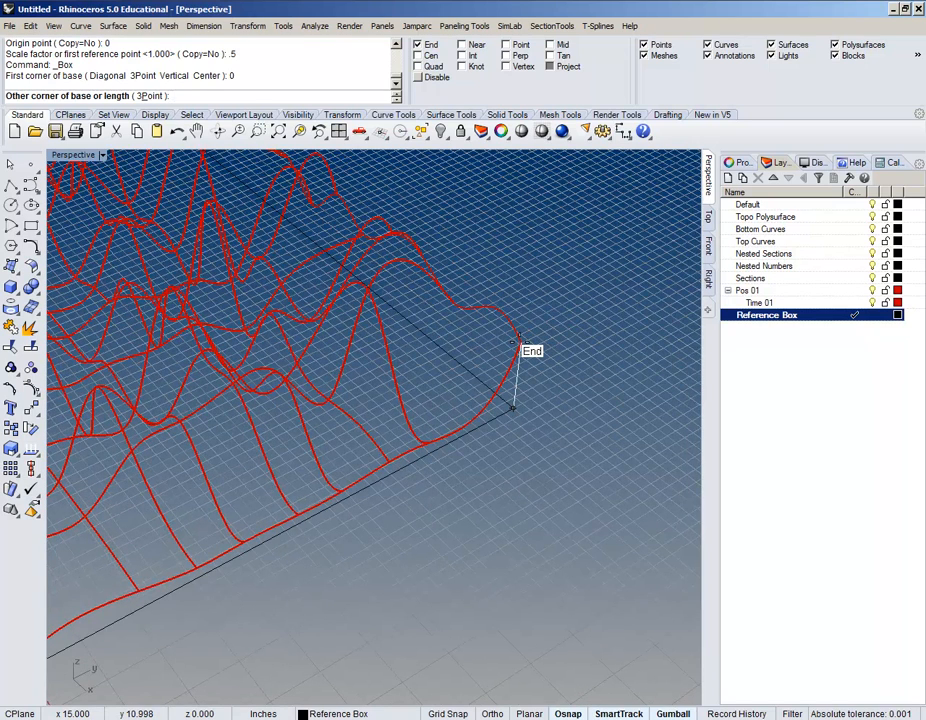
{"action": "left_click", "coordinate": [517, 346]}
Step: Turn off Project snapping and finish the box with a height of 8
{"action": "scroll", "coordinate": [517, 350], "scroll_direction": "down", "scroll_amount": 4}
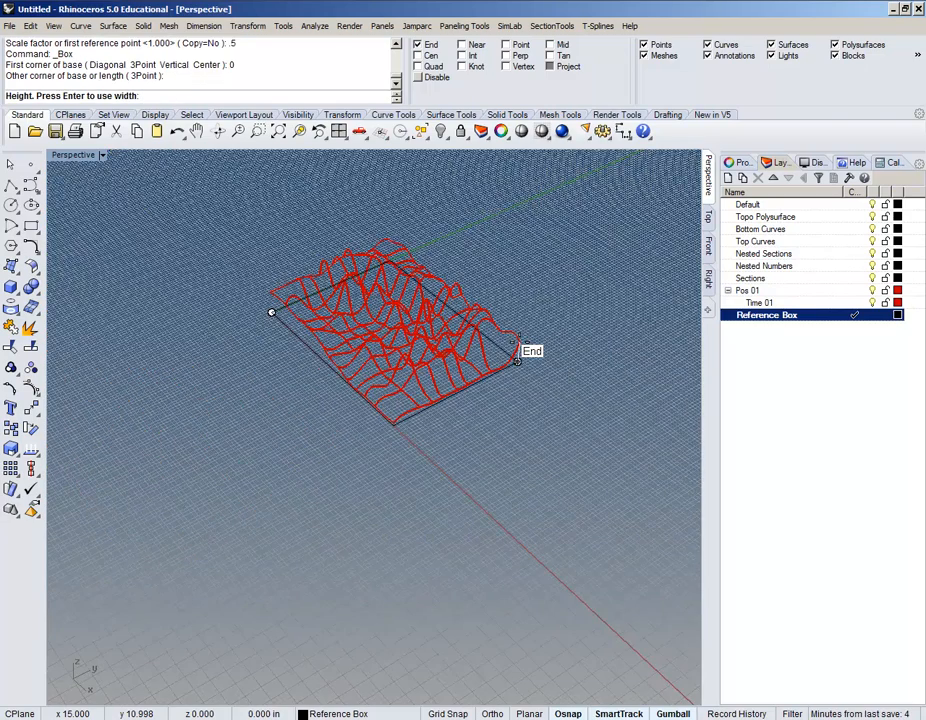
{"action": "scroll", "coordinate": [518, 361], "scroll_direction": "up", "scroll_amount": 4}
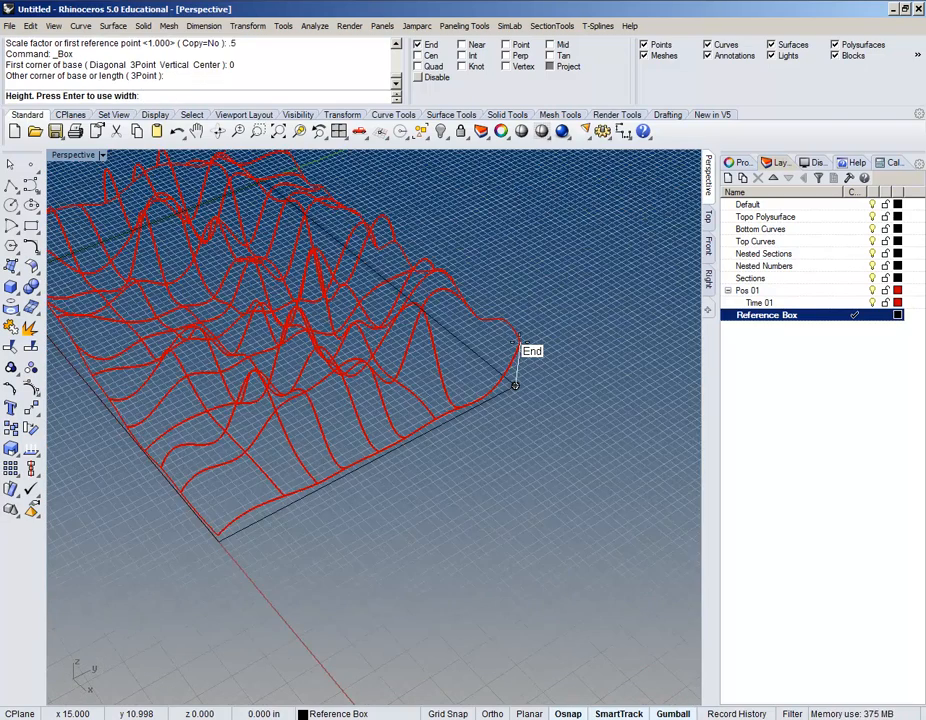
{"action": "right_click_drag", "start_coordinate": [531, 260], "coordinate": [535, 393], "text": "shift"}
{"action": "scroll", "coordinate": [545, 296], "scroll_direction": "down", "scroll_amount": 5}
{"action": "right_click_drag", "start_coordinate": [545, 292], "coordinate": [594, 330]}
{"action": "left_click", "coordinate": [551, 68]}
{"action": "scroll", "coordinate": [586, 338], "scroll_direction": "up", "scroll_amount": 5}
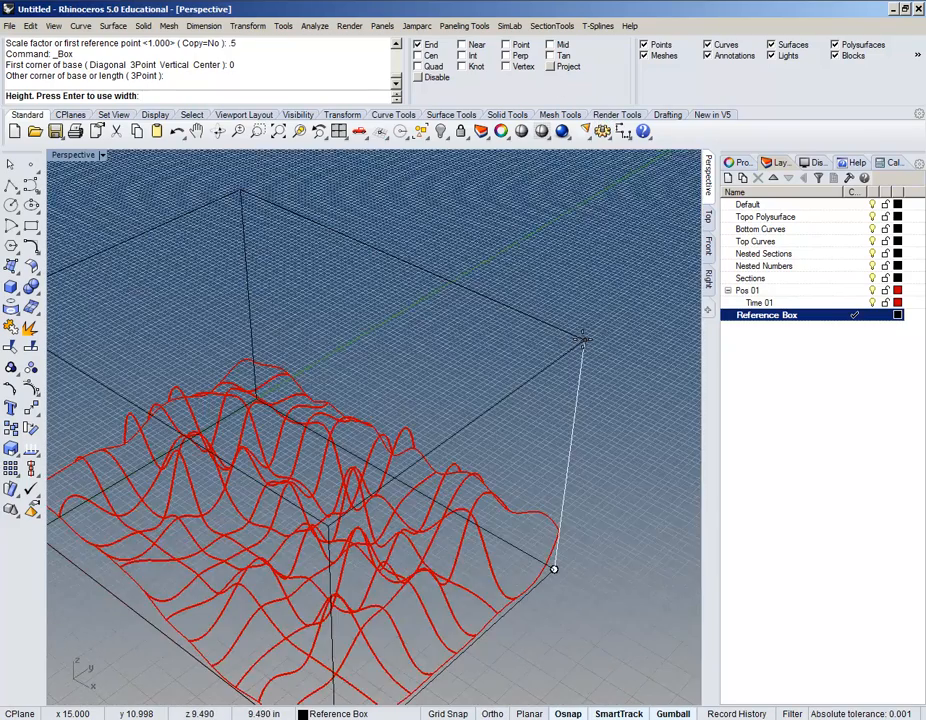
{"action": "scroll", "coordinate": [581, 340], "scroll_direction": "down", "scroll_amount": 6}
{"action": "scroll", "coordinate": [574, 336], "scroll_direction": "up", "scroll_amount": 3}
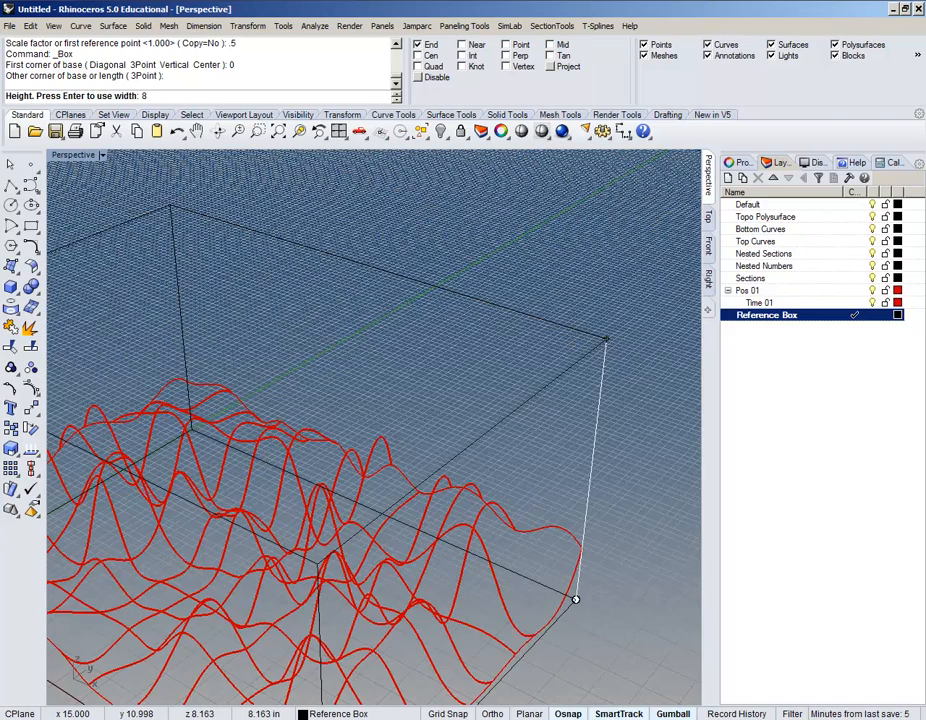
{"action": "key", "text": "Return"}
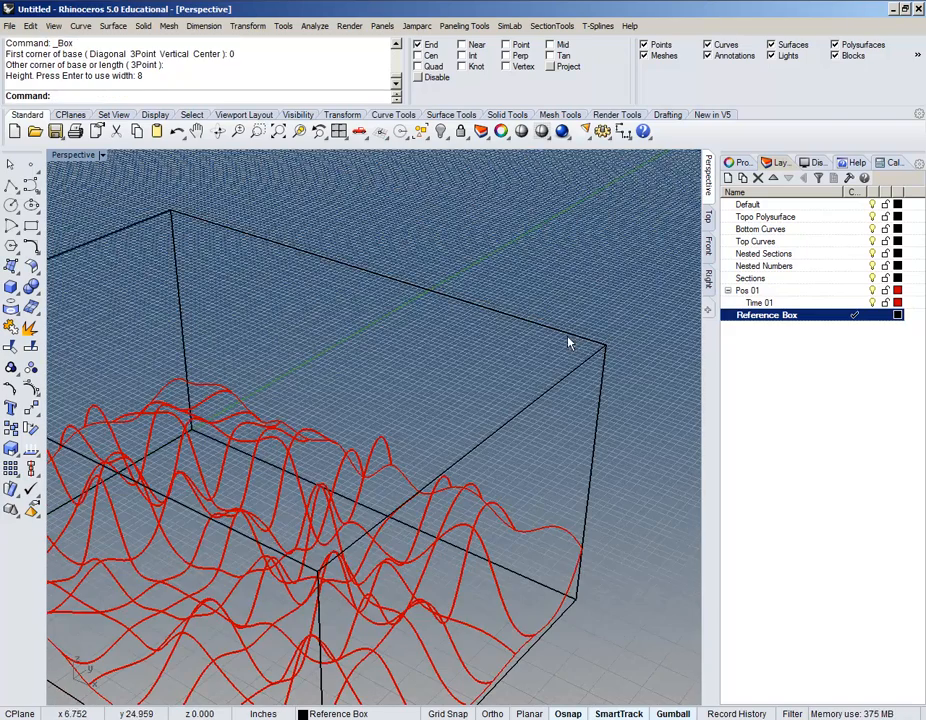
Step: Orbit around the new 8-tall box, from beneath it and back above the grid
{"action": "scroll", "coordinate": [573, 341], "scroll_direction": "down", "scroll_amount": 5}
{"action": "right_click_drag", "start_coordinate": [468, 410], "coordinate": [527, 411]}
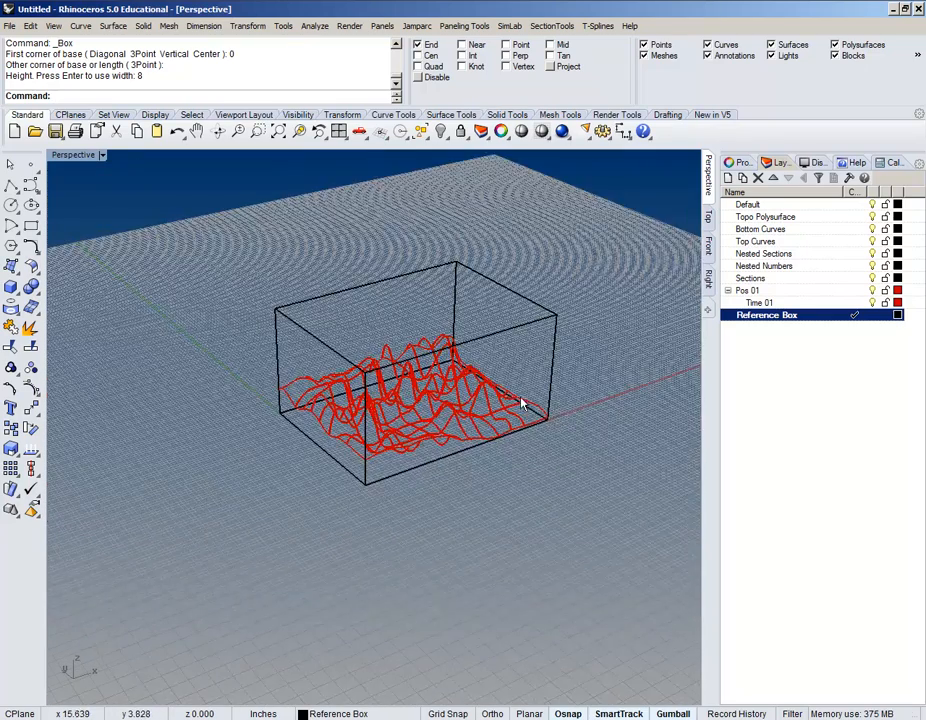
{"action": "scroll", "coordinate": [520, 400], "scroll_direction": "up", "scroll_amount": 5}
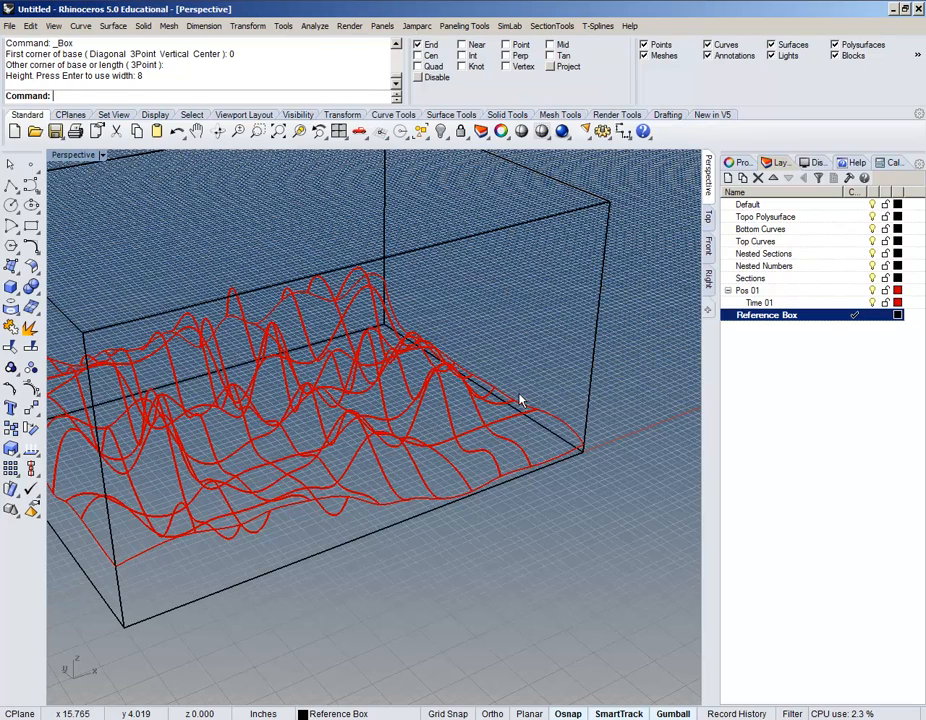
{"action": "scroll", "coordinate": [519, 400], "scroll_direction": "down", "scroll_amount": 5}
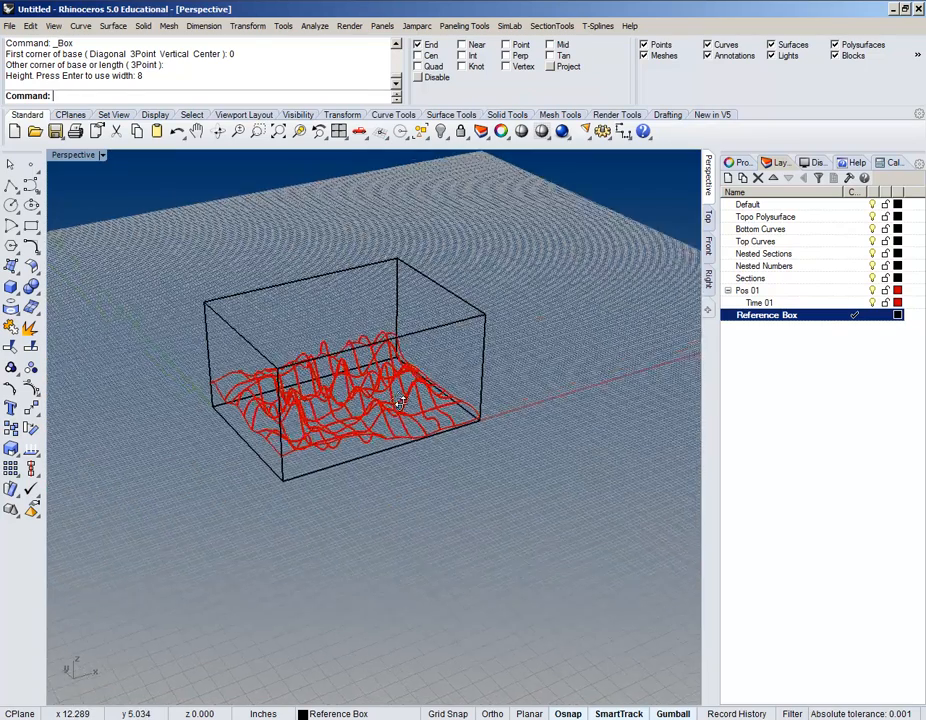
{"action": "right_click_drag", "start_coordinate": [404, 400], "coordinate": [265, 368]}
{"action": "right_click_drag", "start_coordinate": [372, 372], "coordinate": [320, 428], "text": "shift"}
{"action": "scroll", "coordinate": [333, 430], "scroll_direction": "up", "scroll_amount": 6}
{"action": "right_click_drag", "start_coordinate": [407, 405], "coordinate": [411, 420]}
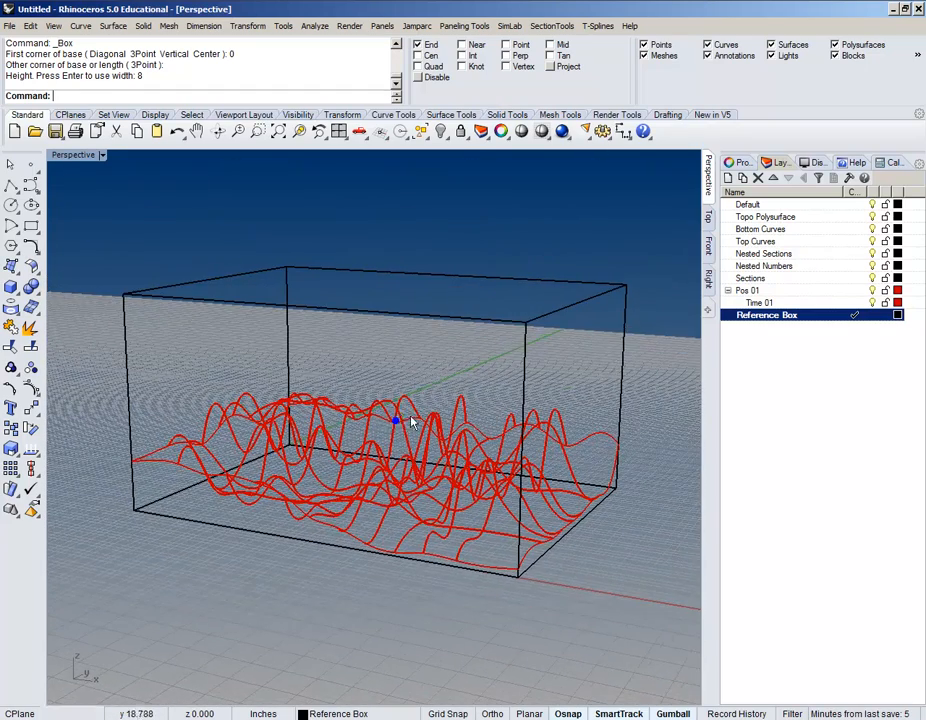
Step: Pan and zoom the Front view to recentre the reference box around the red curves
{"action": "left_click", "coordinate": [708, 216]}
{"action": "scroll", "coordinate": [682, 244], "scroll_direction": "up", "scroll_amount": 3}
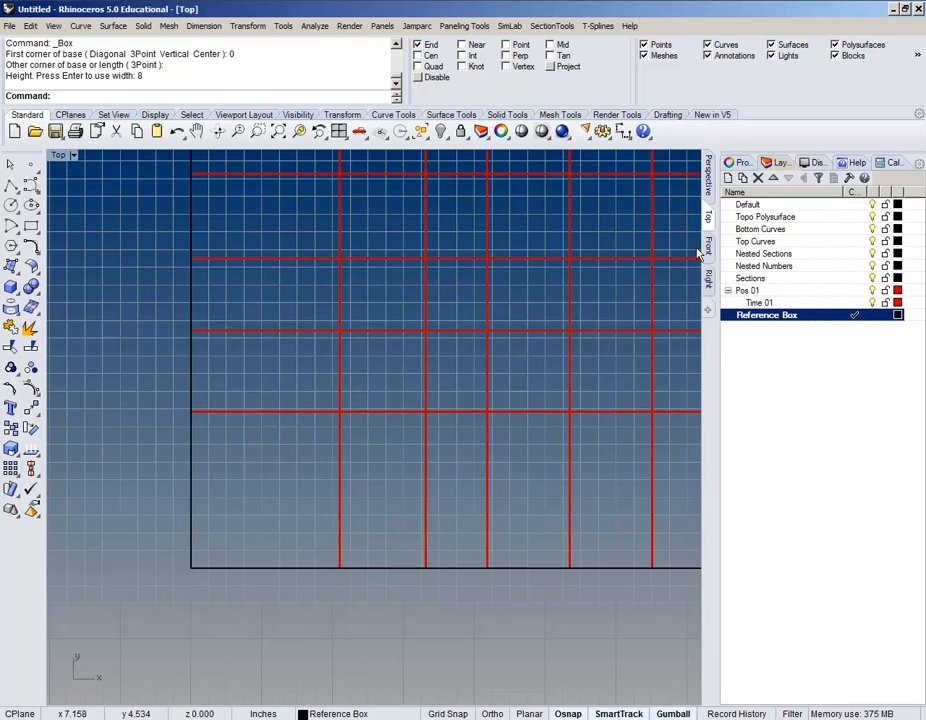
{"action": "left_click", "coordinate": [708, 247]}
{"action": "right_click_drag", "start_coordinate": [627, 292], "coordinate": [355, 337]}
{"action": "scroll", "coordinate": [355, 336], "scroll_direction": "down", "scroll_amount": 2}
{"action": "right_click_drag", "start_coordinate": [394, 285], "coordinate": [318, 323]}
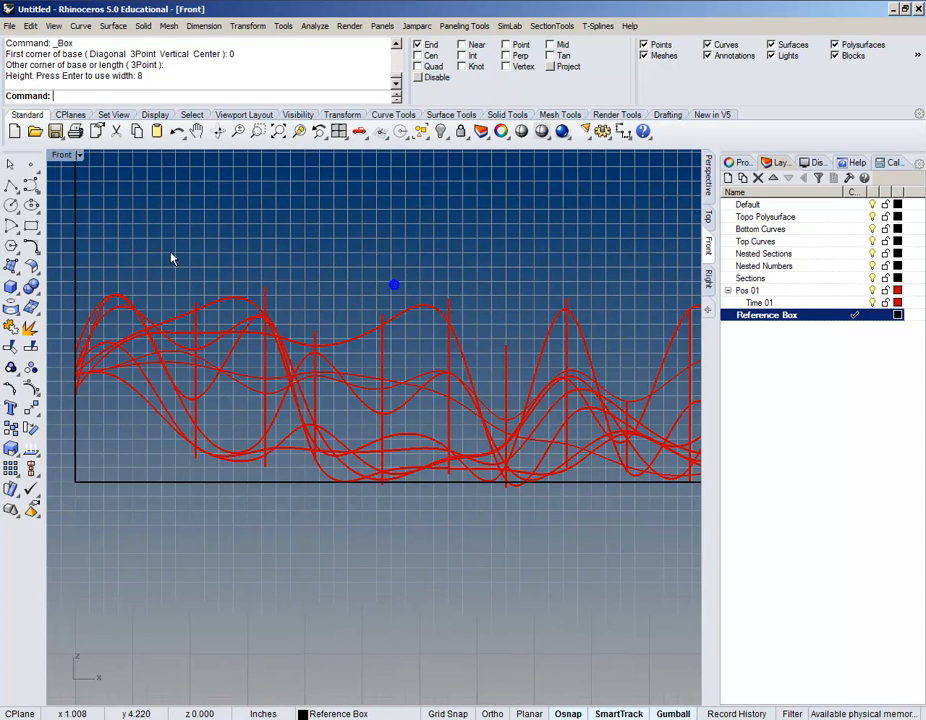
{"action": "left_click", "coordinate": [61, 157]}
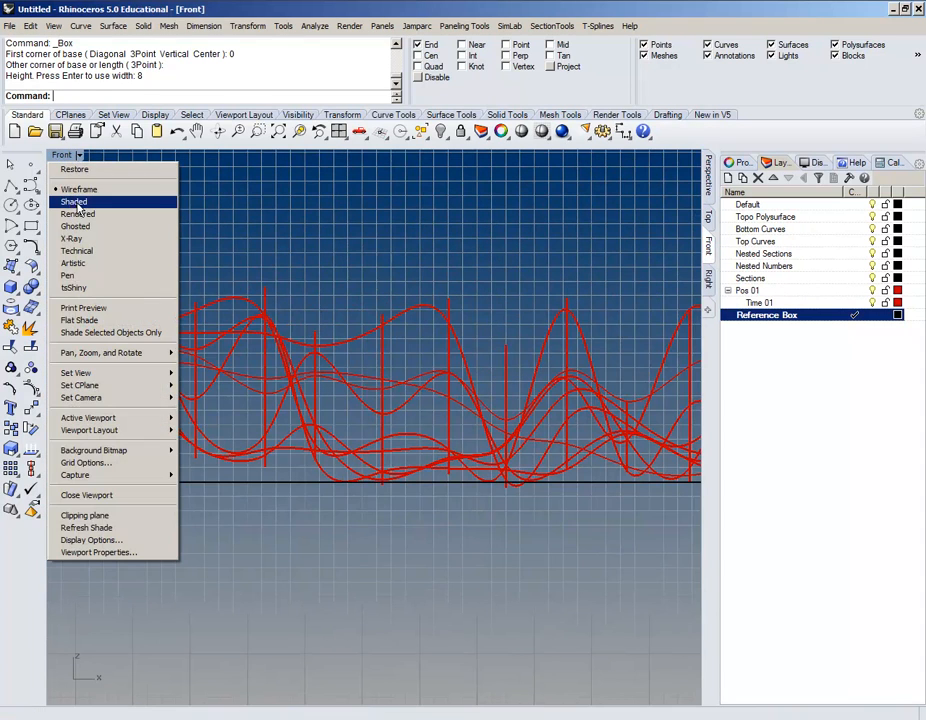
{"action": "right_click_drag", "start_coordinate": [325, 260], "coordinate": [336, 420]}
{"action": "scroll", "coordinate": [264, 304], "scroll_direction": "down", "scroll_amount": 4}
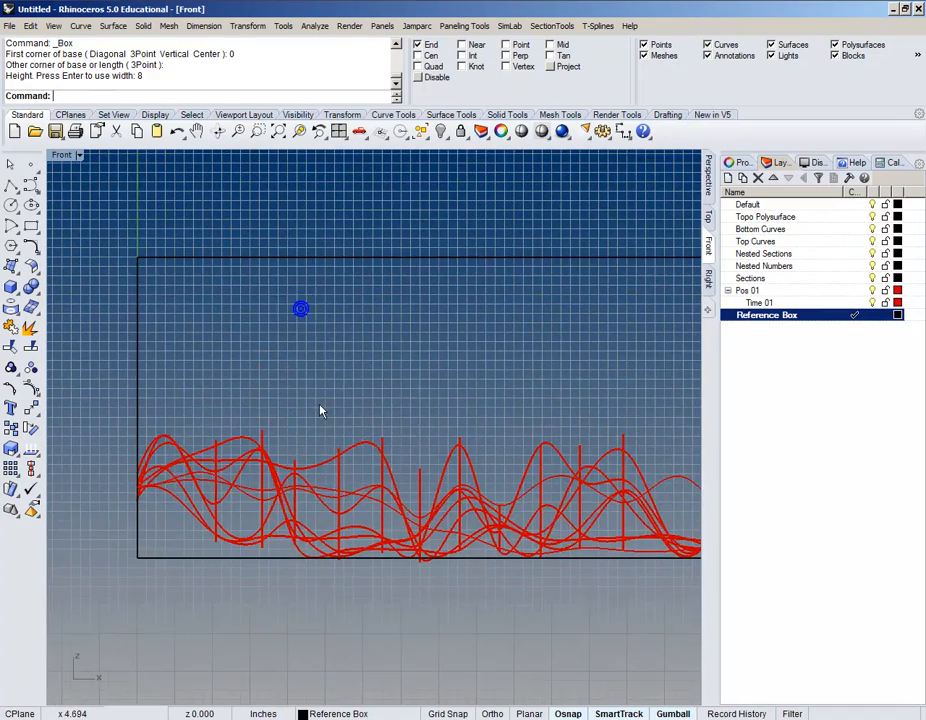
{"action": "scroll", "coordinate": [228, 378], "scroll_direction": "down", "scroll_amount": 2}
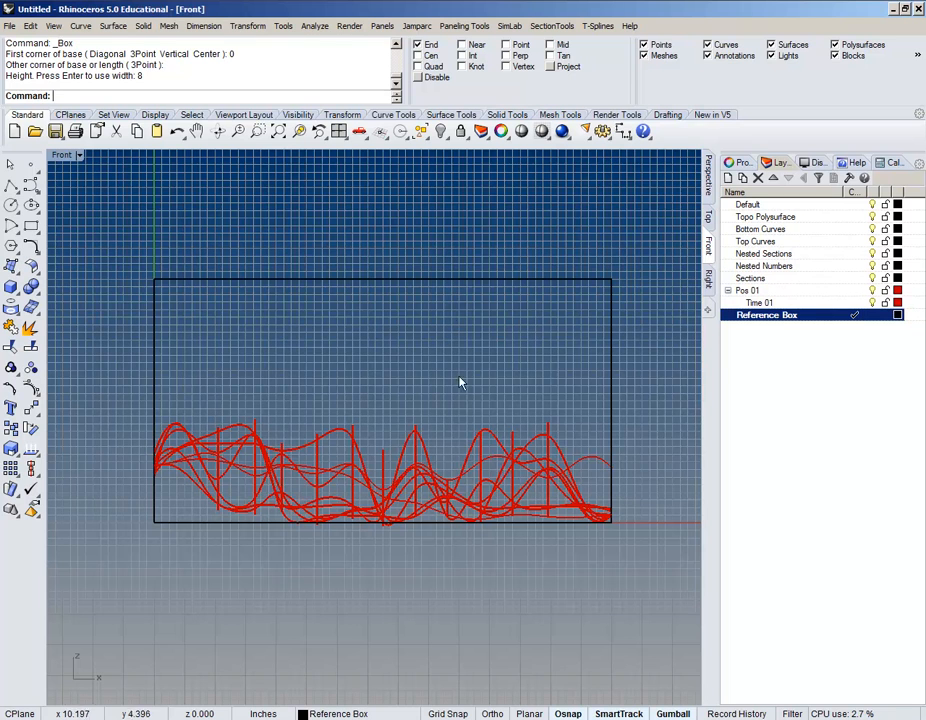
{"action": "right_click_drag", "start_coordinate": [488, 418], "coordinate": [472, 436]}
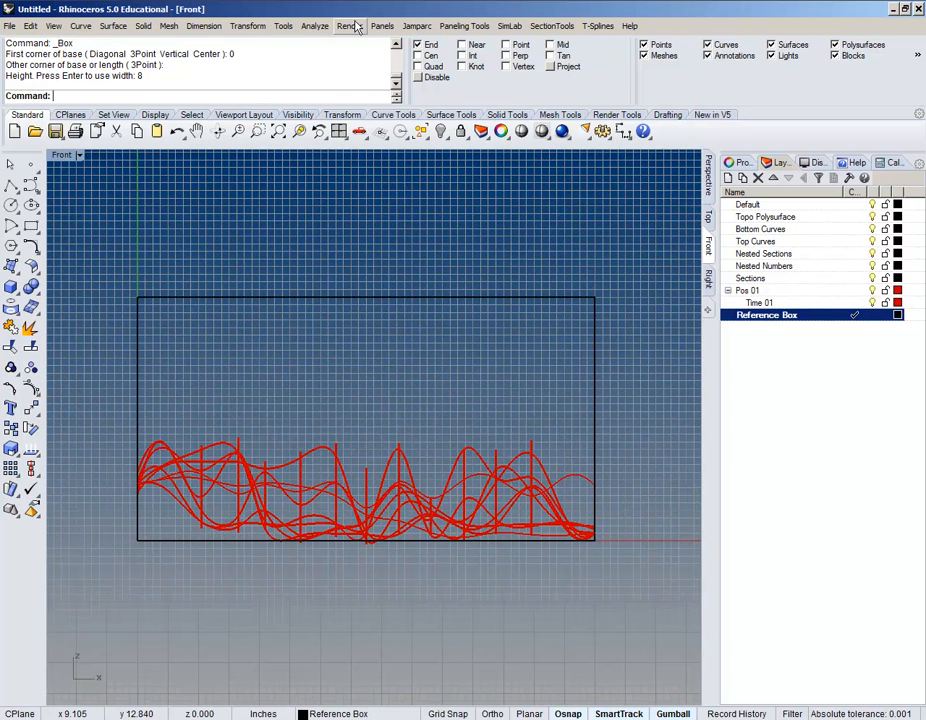
Step: Align the curves and box by Top, snapping to the box's top corner end point
{"action": "left_click", "coordinate": [256, 29]}
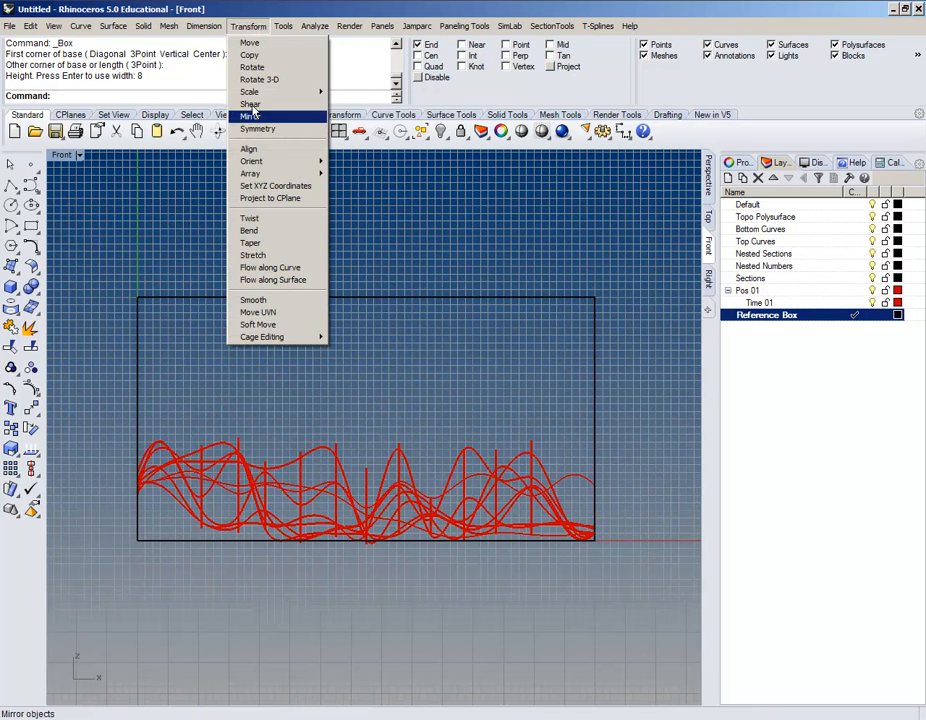
{"action": "left_click", "coordinate": [249, 150]}
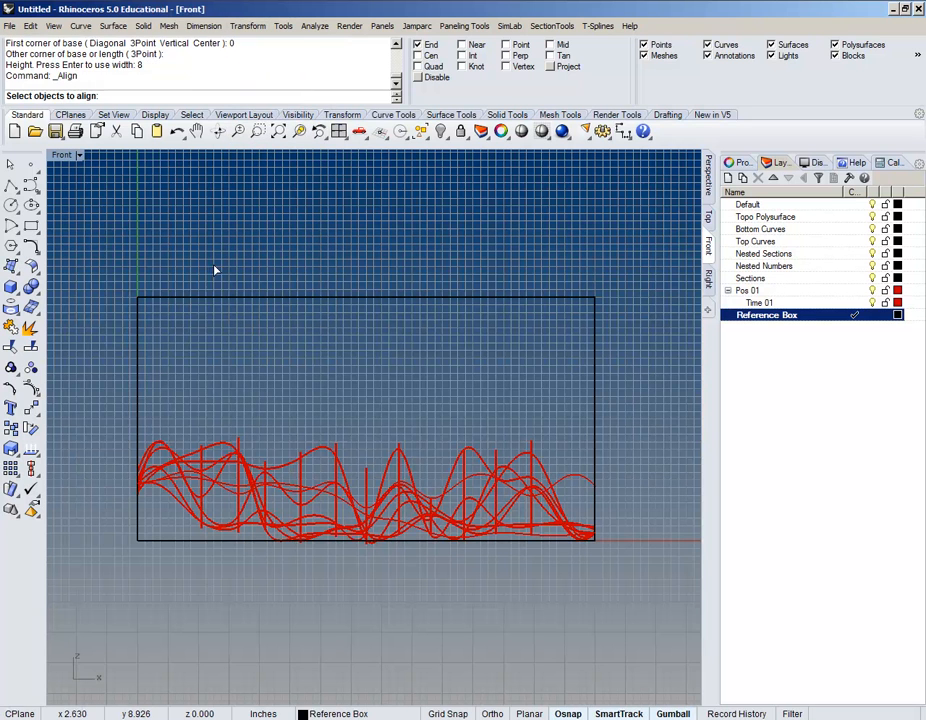
{"action": "left_click", "coordinate": [149, 492]}
{"action": "key", "text": "Return"}
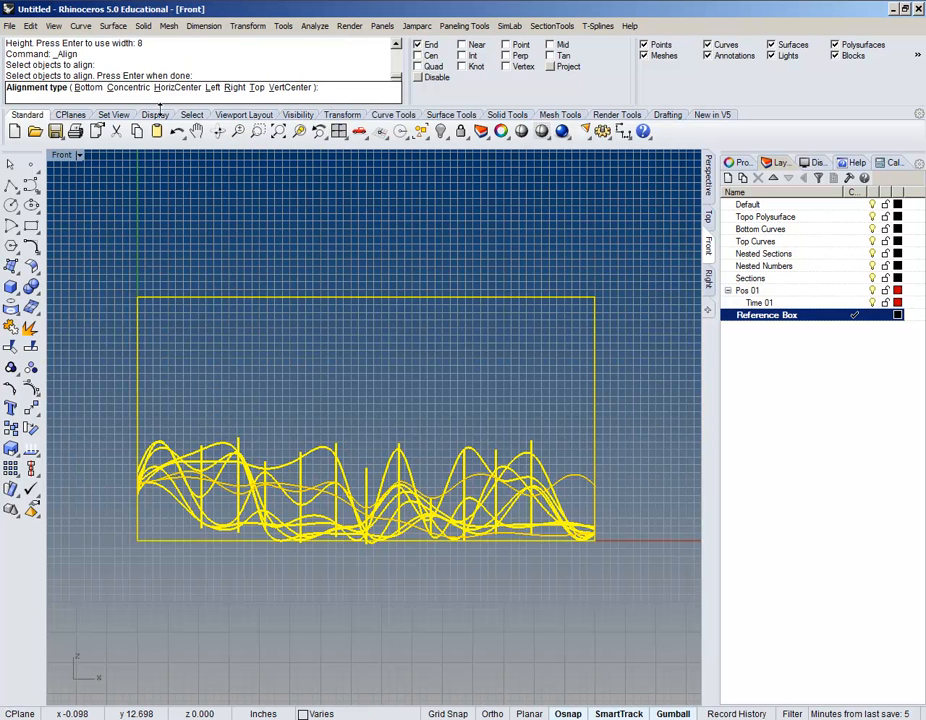
{"action": "left_click", "coordinate": [257, 87]}
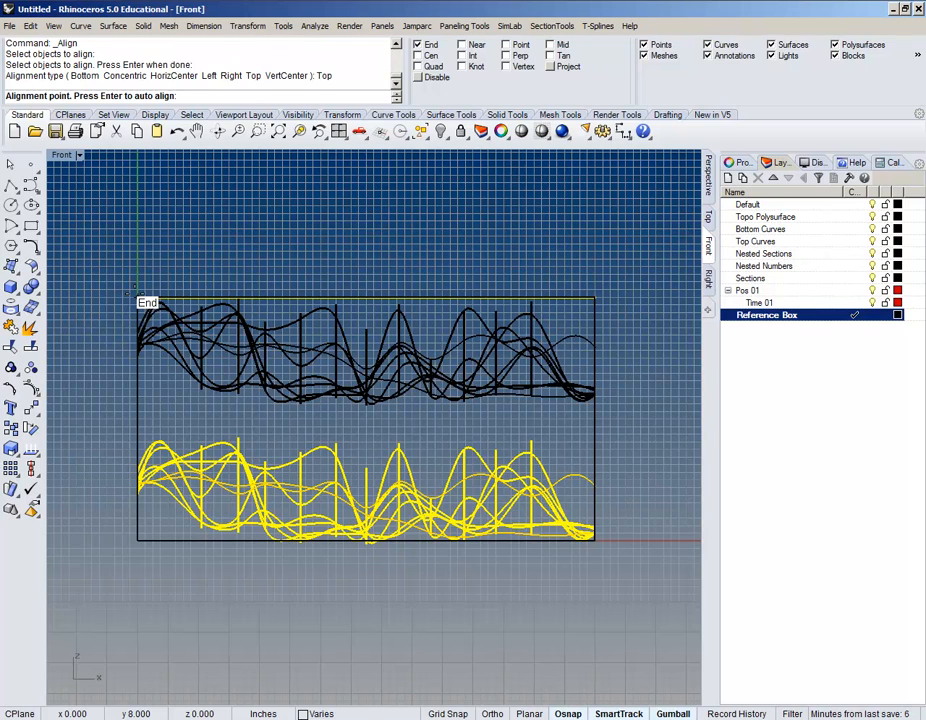
{"action": "left_click", "coordinate": [137, 296]}
Step: Reframe the whole box in Front view, then orbit Perspective to look down on it
{"action": "scroll", "coordinate": [246, 287], "scroll_direction": "up", "scroll_amount": 5}
{"action": "right_click_drag", "start_coordinate": [352, 343], "coordinate": [314, 288]}
{"action": "scroll", "coordinate": [393, 306], "scroll_direction": "down", "scroll_amount": 4}
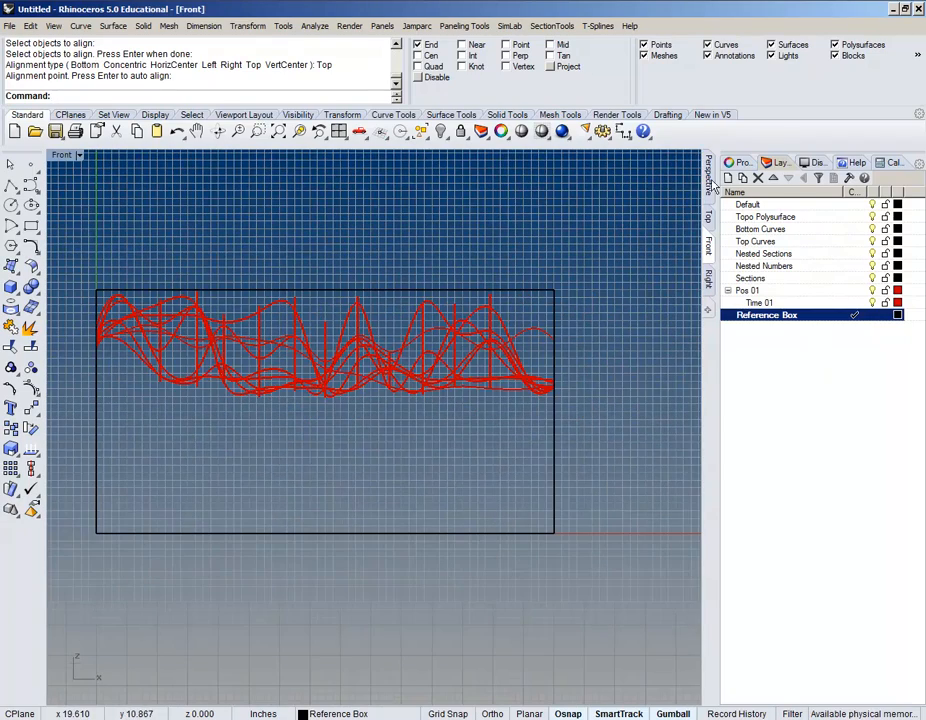
{"action": "left_click", "coordinate": [711, 180]}
{"action": "right_click_drag", "start_coordinate": [672, 227], "coordinate": [300, 275]}
Step: Set the Perspective viewport to Shaded and orbit around the now-solid box
{"action": "left_click", "coordinate": [88, 158]}
{"action": "left_click", "coordinate": [98, 203]}
{"action": "scroll", "coordinate": [389, 360], "scroll_direction": "down", "scroll_amount": 2}
{"action": "scroll", "coordinate": [338, 248], "scroll_direction": "up", "scroll_amount": 4}
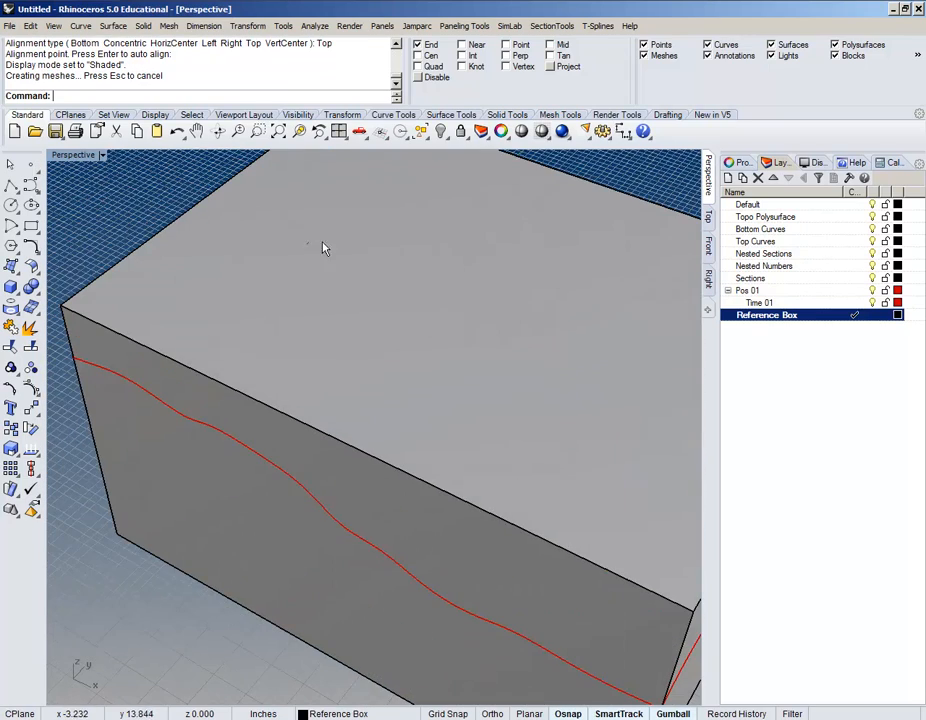
{"action": "scroll", "coordinate": [310, 250], "scroll_direction": "up", "scroll_amount": 2}
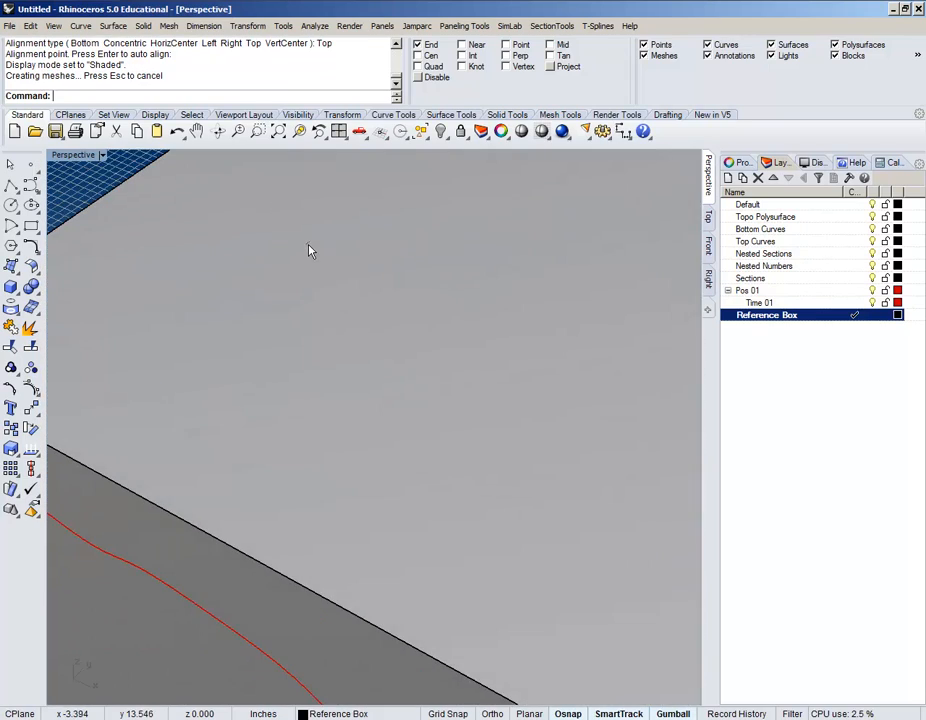
{"action": "scroll", "coordinate": [310, 248], "scroll_direction": "down", "scroll_amount": 8}
{"action": "right_click_drag", "start_coordinate": [593, 452], "coordinate": [285, 348]}
{"action": "scroll", "coordinate": [285, 348], "scroll_direction": "down", "scroll_amount": 6}
{"action": "right_click_drag", "start_coordinate": [540, 451], "coordinate": [397, 457]}
{"action": "scroll", "coordinate": [471, 434], "scroll_direction": "up", "scroll_amount": 7}
{"action": "right_click_drag", "start_coordinate": [510, 419], "coordinate": [458, 448]}
Step: Orbit to a lower frontal angle, then pan the Front view across the curves
{"action": "scroll", "coordinate": [400, 414], "scroll_direction": "up", "scroll_amount": 3}
{"action": "scroll", "coordinate": [389, 395], "scroll_direction": "down", "scroll_amount": 6}
{"action": "scroll", "coordinate": [430, 391], "scroll_direction": "up", "scroll_amount": 6}
{"action": "scroll", "coordinate": [425, 430], "scroll_direction": "down", "scroll_amount": 5}
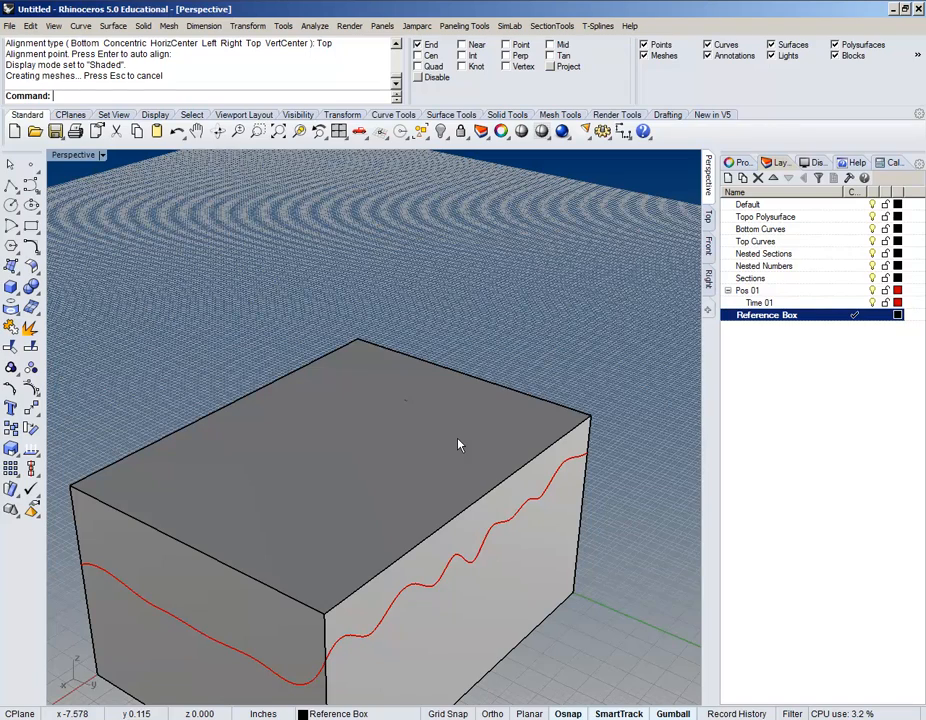
{"action": "scroll", "coordinate": [380, 435], "scroll_direction": "down", "scroll_amount": 4}
{"action": "mouse_move", "coordinate": [303, 457]}
{"action": "right_mouse_down"}
{"action": "mouse_move", "coordinate": [521, 488]}
{"action": "mouse_move", "coordinate": [440, 546]}
{"action": "mouse_move", "coordinate": [462, 483]}
{"action": "right_mouse_up"}
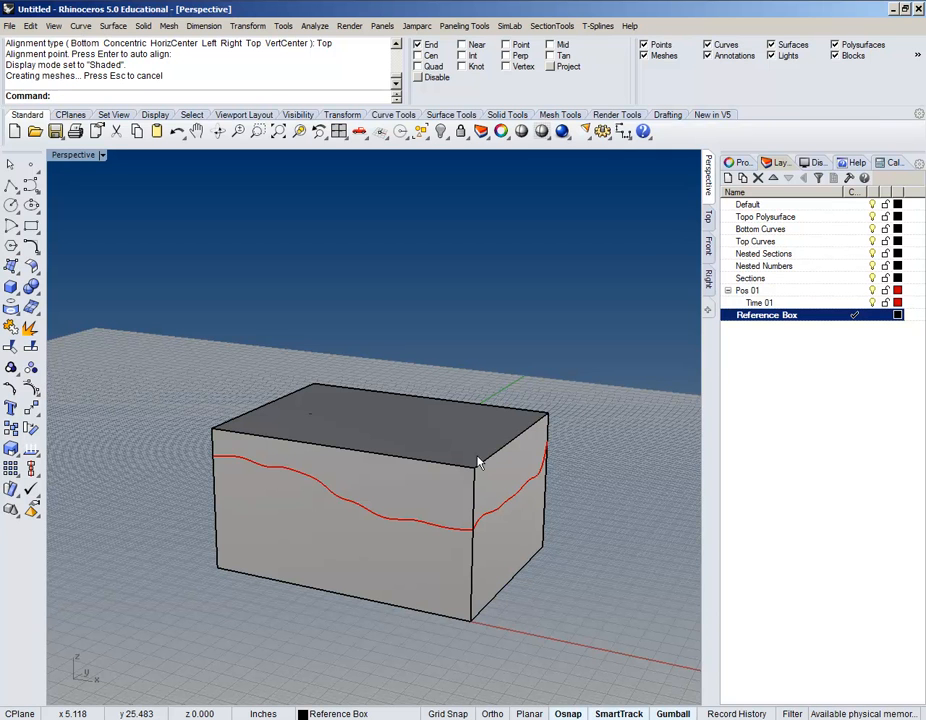
{"action": "scroll", "coordinate": [314, 434], "scroll_direction": "up", "scroll_amount": 3}
{"action": "right_click_drag", "start_coordinate": [314, 434], "coordinate": [664, 551]}
{"action": "left_click", "coordinate": [708, 244]}
{"action": "scroll", "coordinate": [350, 328], "scroll_direction": "up", "scroll_amount": 3}
{"action": "scroll", "coordinate": [240, 341], "scroll_direction": "up", "scroll_amount": 2}
{"action": "right_click_drag", "start_coordinate": [236, 341], "coordinate": [137, 397]}
Step: Orbit the Perspective view to inspect the box from above at several angles
{"action": "left_click", "coordinate": [708, 176]}
{"action": "right_click_drag", "start_coordinate": [636, 267], "coordinate": [420, 298]}
{"action": "scroll", "coordinate": [419, 310], "scroll_direction": "up", "scroll_amount": 4}
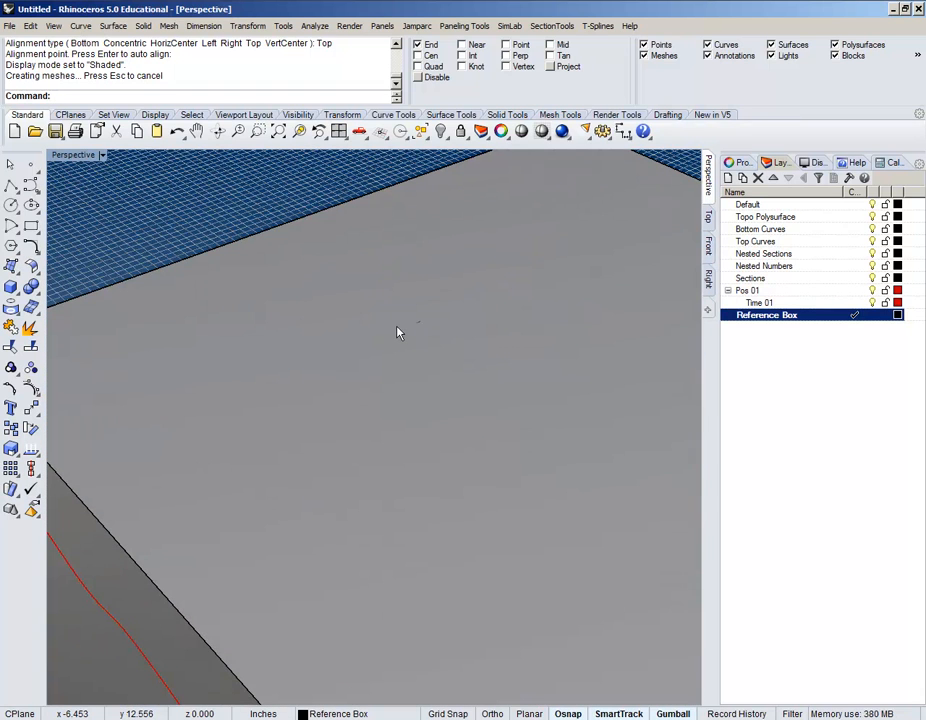
{"action": "scroll", "coordinate": [397, 333], "scroll_direction": "down", "scroll_amount": 5}
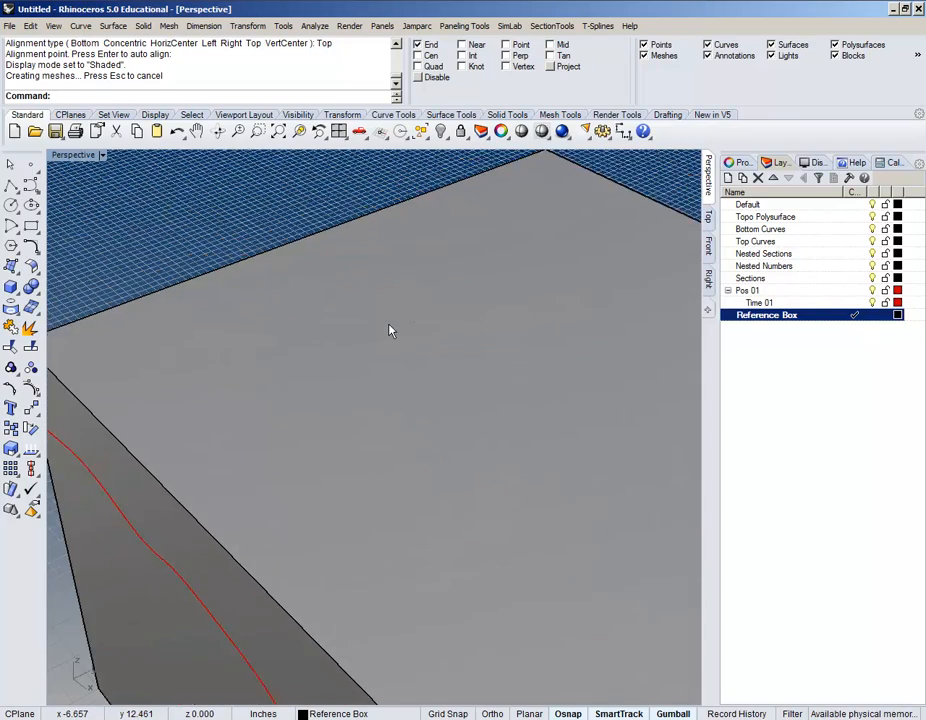
{"action": "right_click_drag", "start_coordinate": [439, 407], "coordinate": [438, 414]}
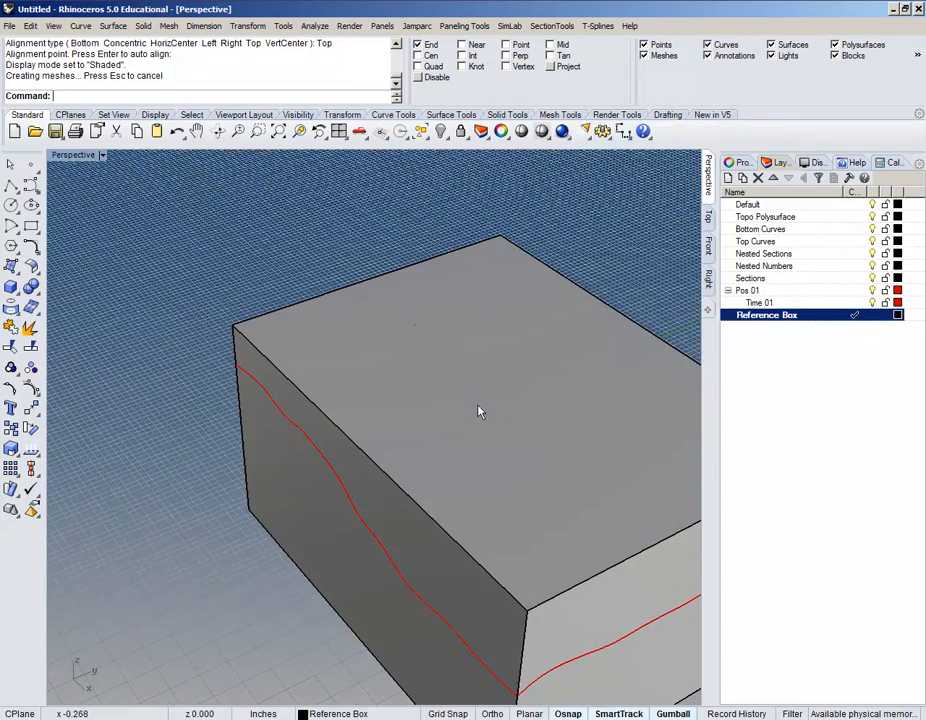
{"action": "mouse_move", "coordinate": [607, 484]}
{"action": "right_mouse_down"}
{"action": "mouse_move", "coordinate": [409, 441]}
{"action": "mouse_move", "coordinate": [490, 372]}
{"action": "right_mouse_up"}
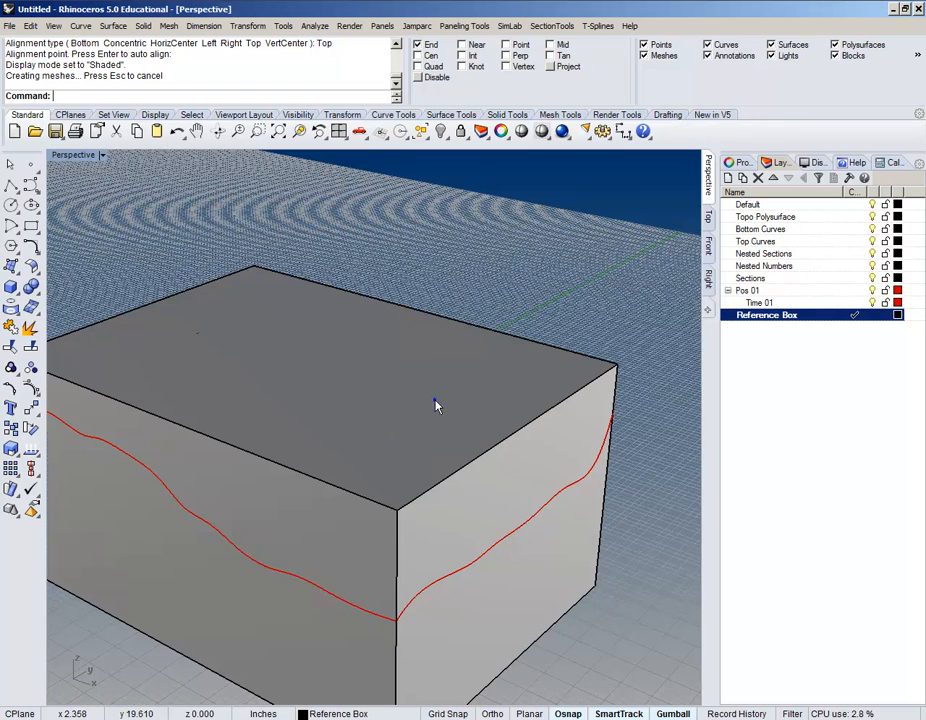
{"action": "right_click_drag", "start_coordinate": [436, 405], "coordinate": [527, 368]}
Step: Select the wavy surface inside the box and delete it
{"action": "left_click", "coordinate": [410, 556]}
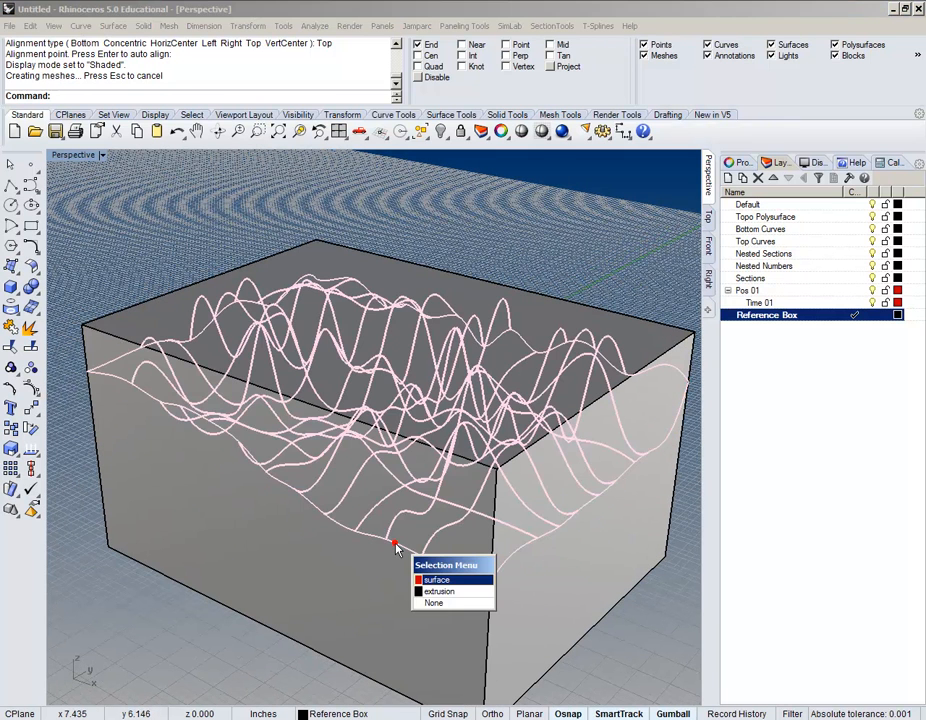
{"action": "left_click", "coordinate": [430, 581]}
{"action": "key", "text": "Delete"}
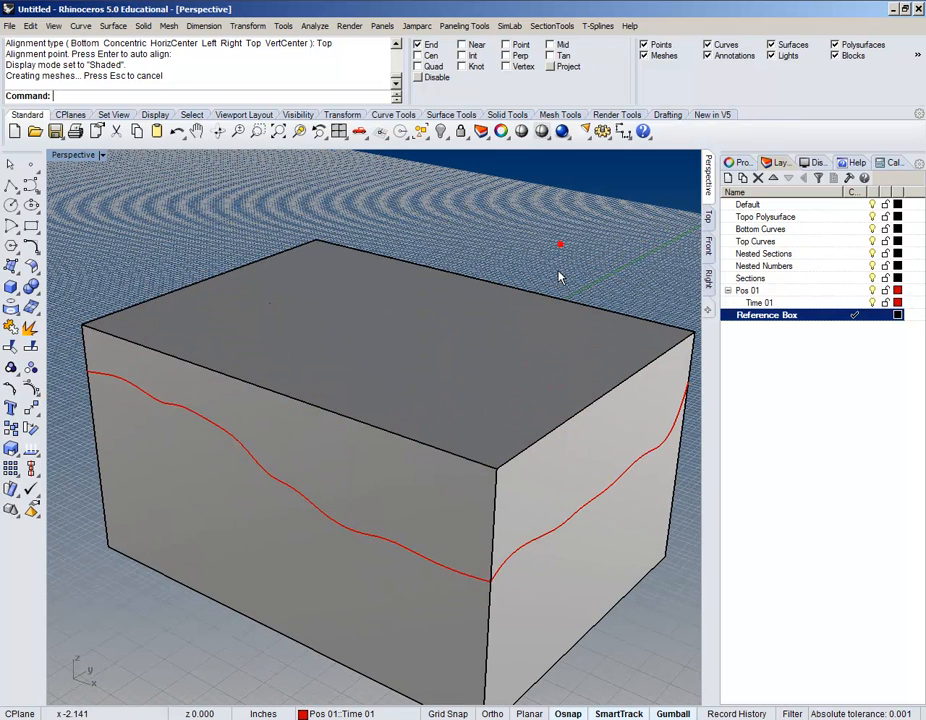
{"action": "right_click_drag", "start_coordinate": [566, 262], "coordinate": [553, 278]}
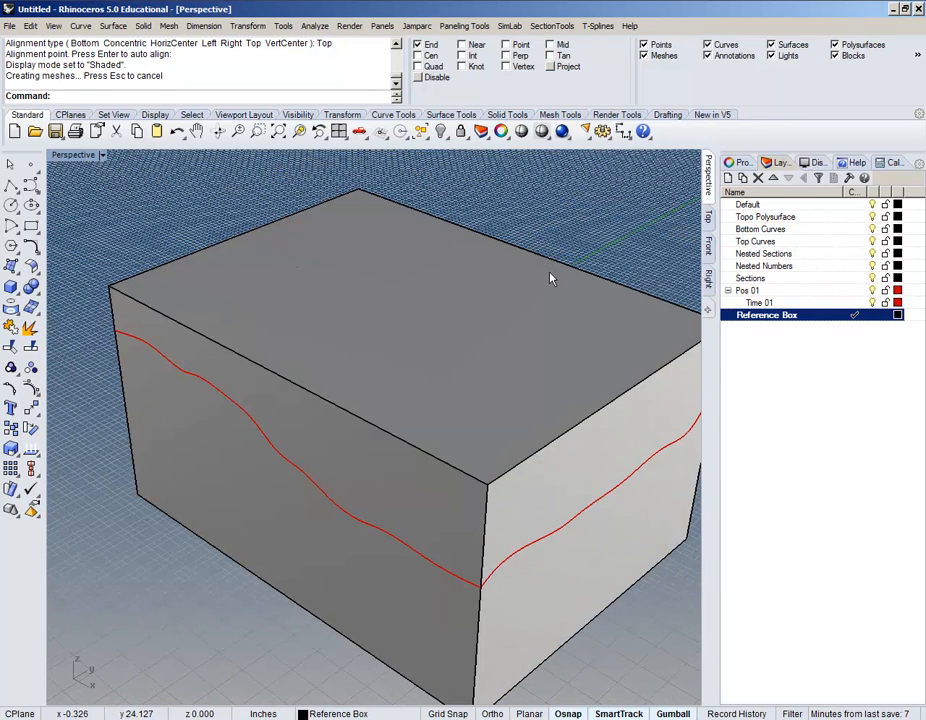
{"action": "right_click_drag", "start_coordinate": [575, 232], "coordinate": [506, 254]}
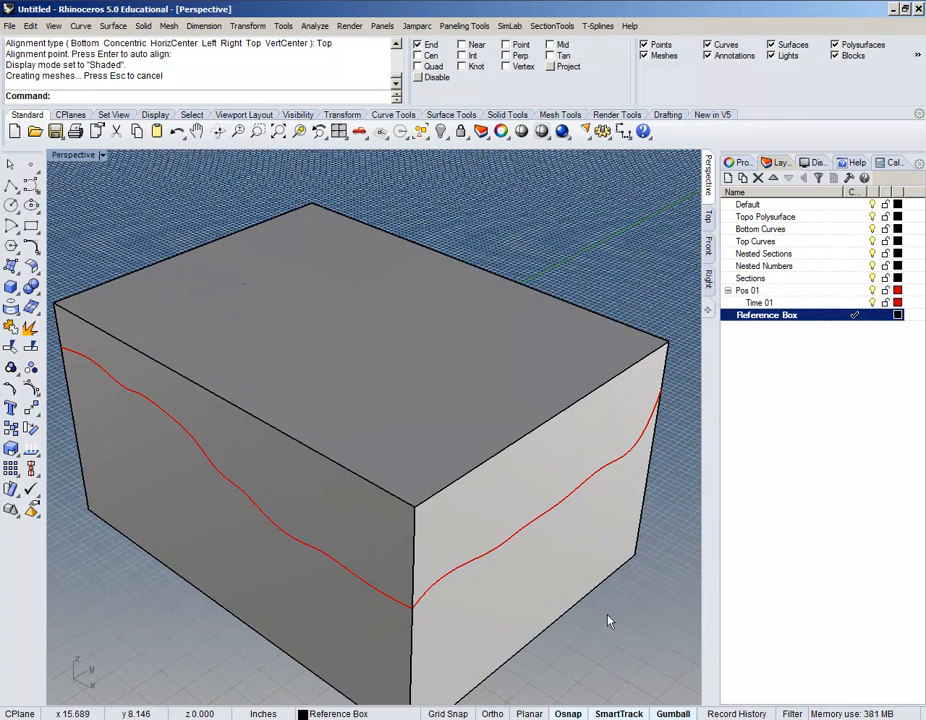
{"action": "scroll", "coordinate": [422, 268], "scroll_direction": "down", "scroll_amount": 4}
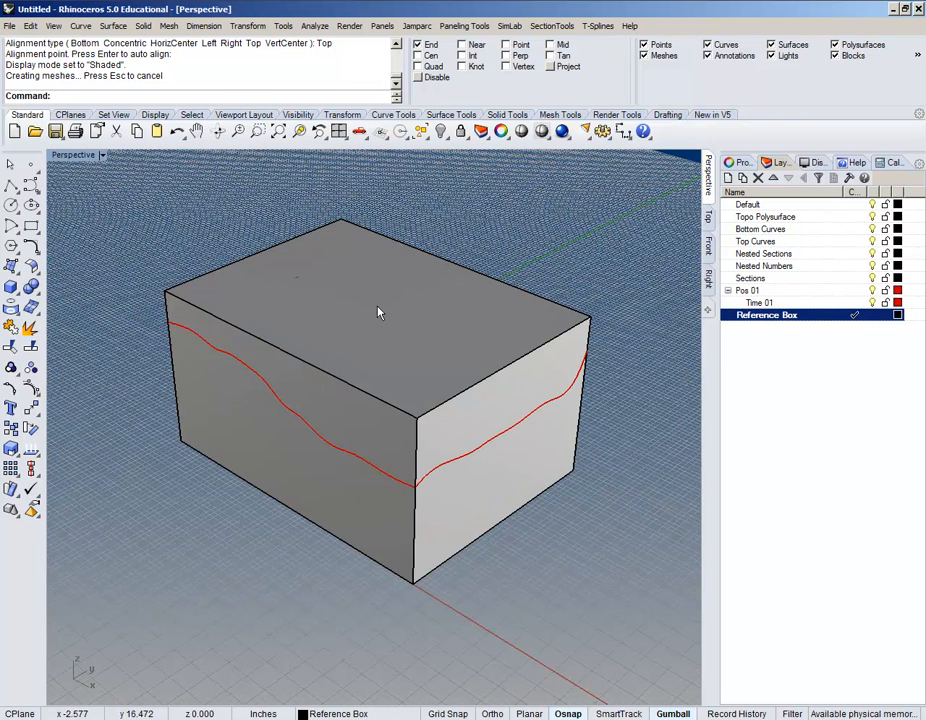
{"action": "left_click", "coordinate": [465, 319]}
{"action": "right_click_drag", "start_coordinate": [465, 319], "coordinate": [450, 340]}
{"action": "scroll", "coordinate": [381, 376], "scroll_direction": "up", "scroll_amount": 3}
{"action": "right_click_drag", "start_coordinate": [405, 377], "coordinate": [437, 377], "text": "shift"}
{"action": "right_click_drag", "start_coordinate": [435, 448], "coordinate": [430, 447]}
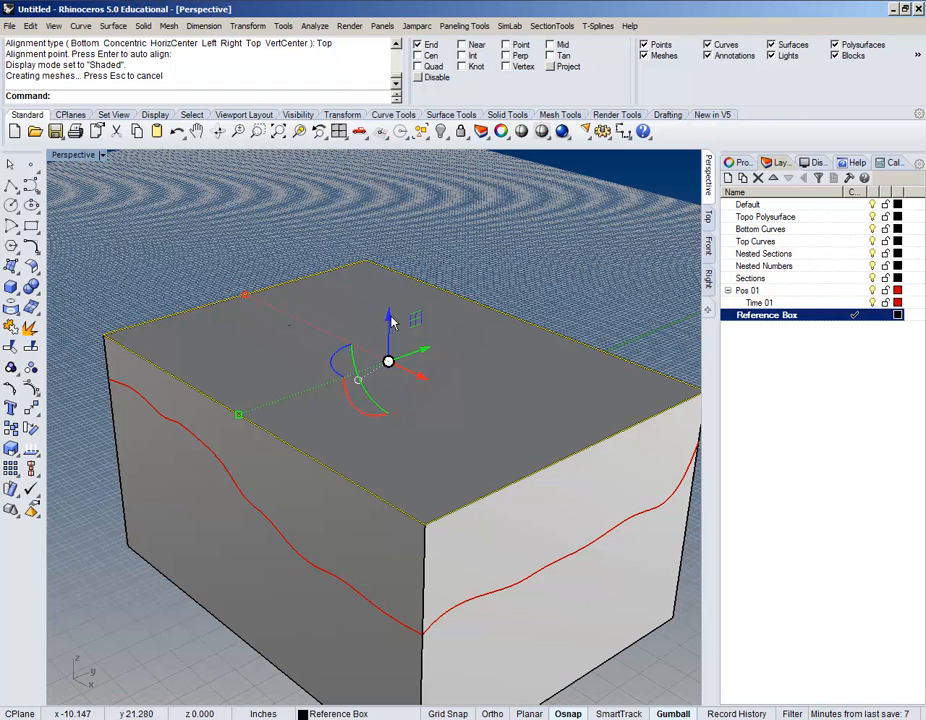
{"action": "left_click", "coordinate": [390, 320]}
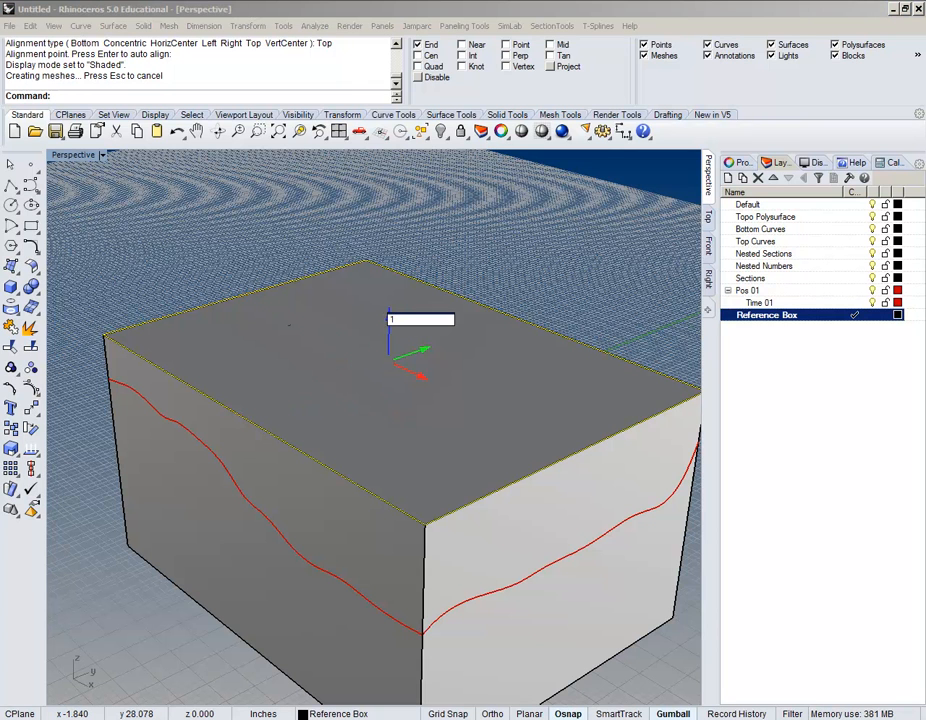
{"action": "key", "text": "Return"}
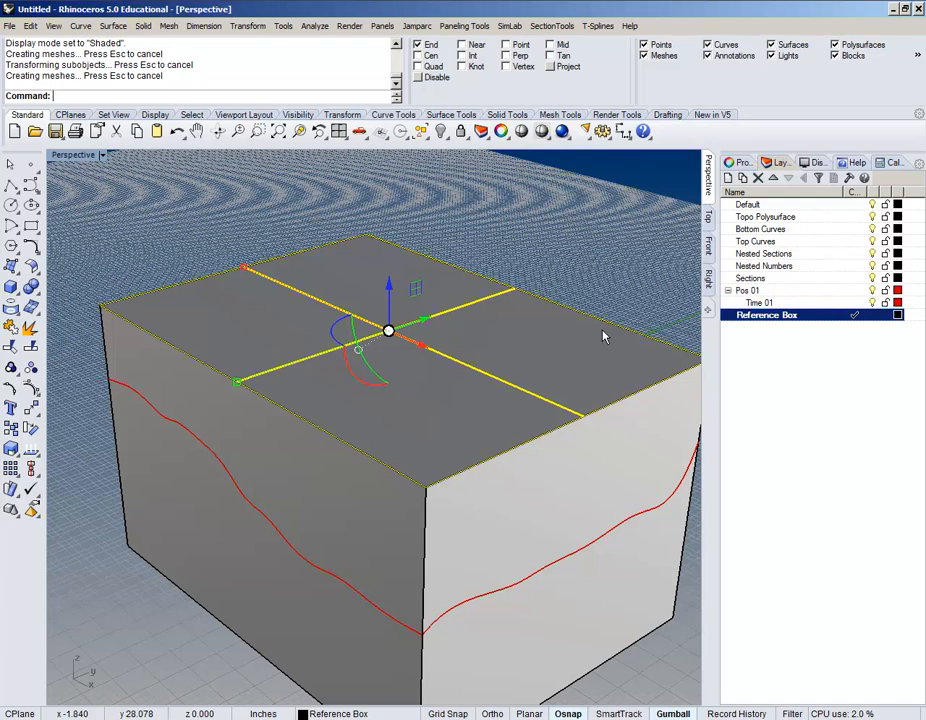
{"action": "right_click_drag", "start_coordinate": [597, 333], "coordinate": [535, 403]}
{"action": "key", "text": "ctrl+z"}
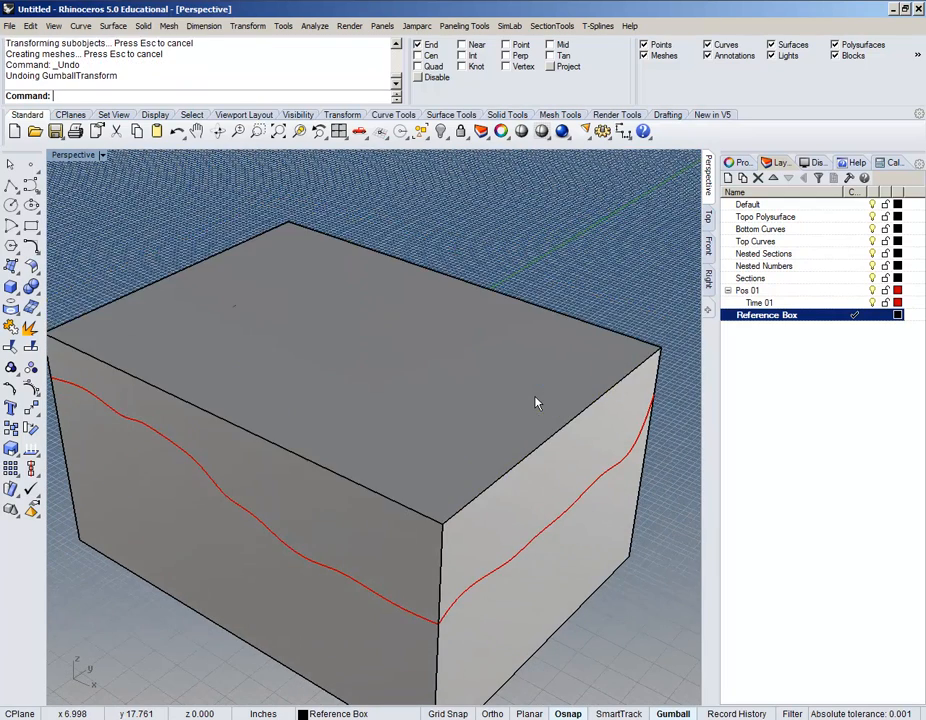
{"action": "scroll", "coordinate": [444, 372], "scroll_direction": "down", "scroll_amount": 4}
{"action": "right_click_drag", "start_coordinate": [505, 502], "coordinate": [455, 464], "text": "shift"}
{"action": "right_click_drag", "start_coordinate": [403, 424], "coordinate": [495, 440]}
{"action": "right_click_drag", "start_coordinate": [358, 494], "coordinate": [488, 464], "text": "shift"}
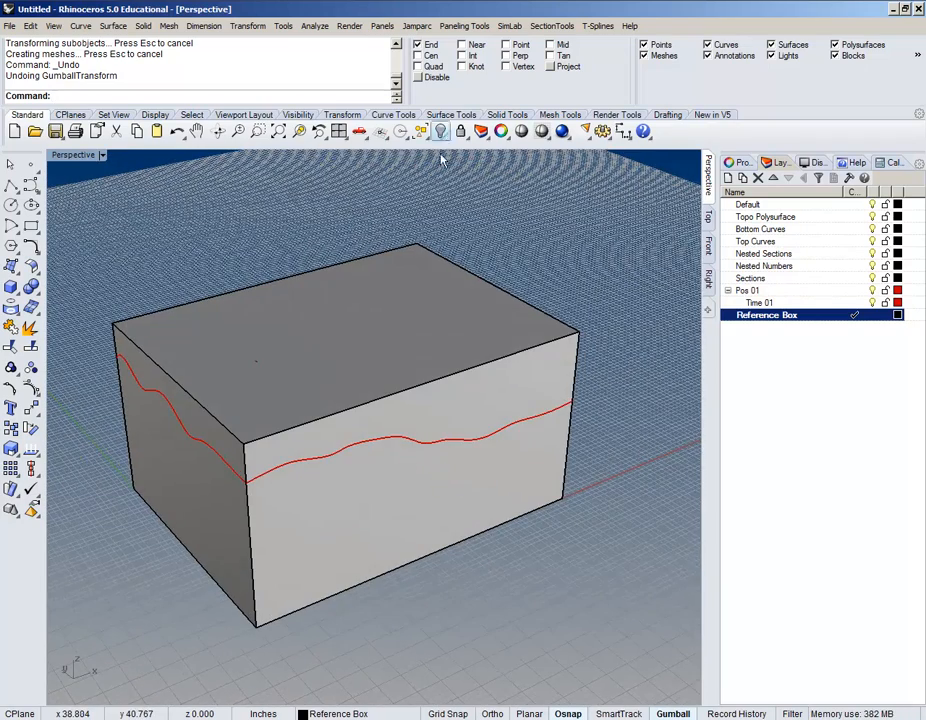
Step: Stretch the reference box in one direction from its bottom corner to 9 units tall
{"action": "left_click", "coordinate": [248, 26]}
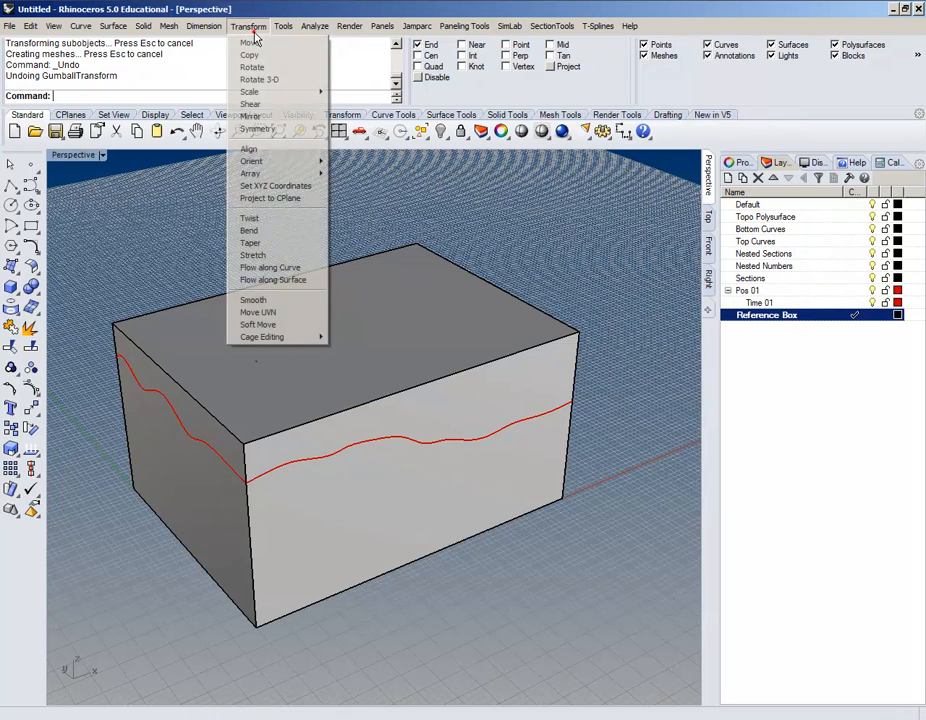
{"action": "mouse_move", "coordinate": [270, 92]}
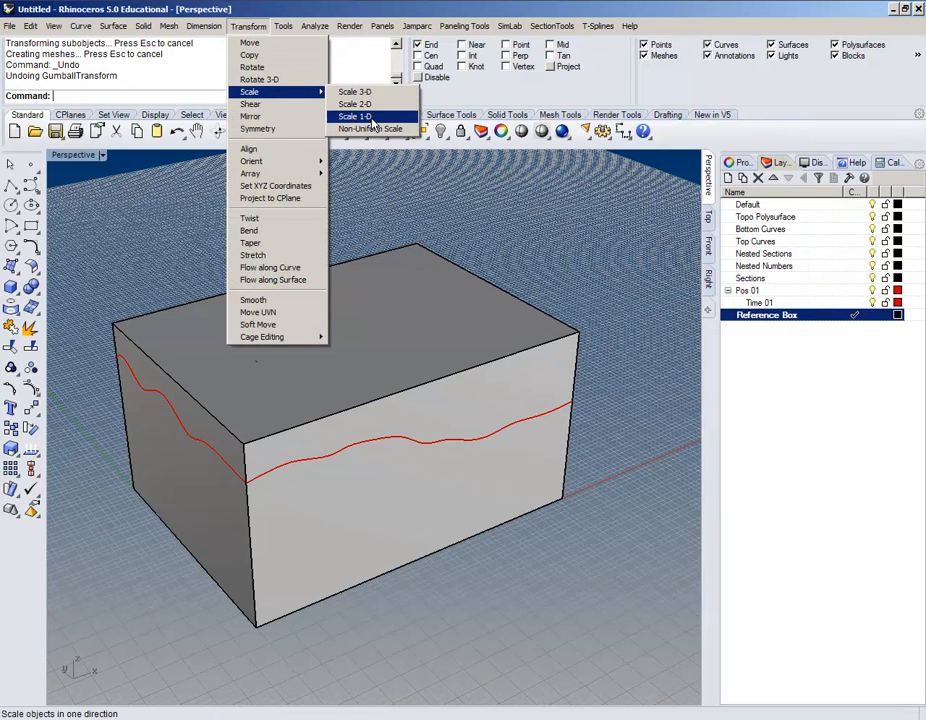
{"action": "left_click", "coordinate": [356, 116]}
{"action": "left_click", "coordinate": [307, 580]}
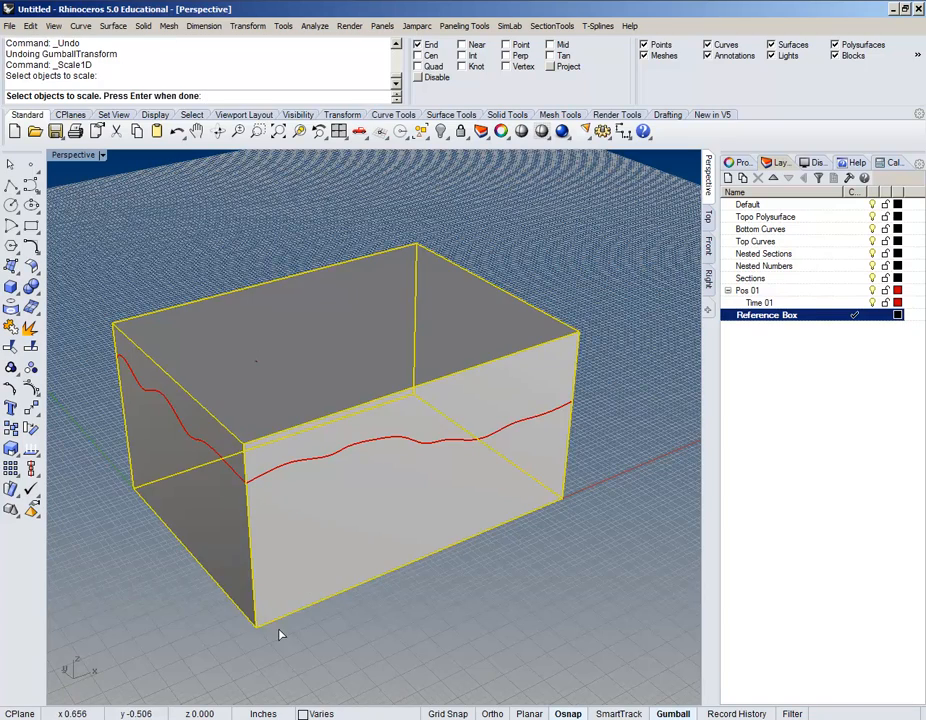
{"action": "key", "text": "Return"}
{"action": "right_click_drag", "start_coordinate": [304, 620], "coordinate": [399, 588]}
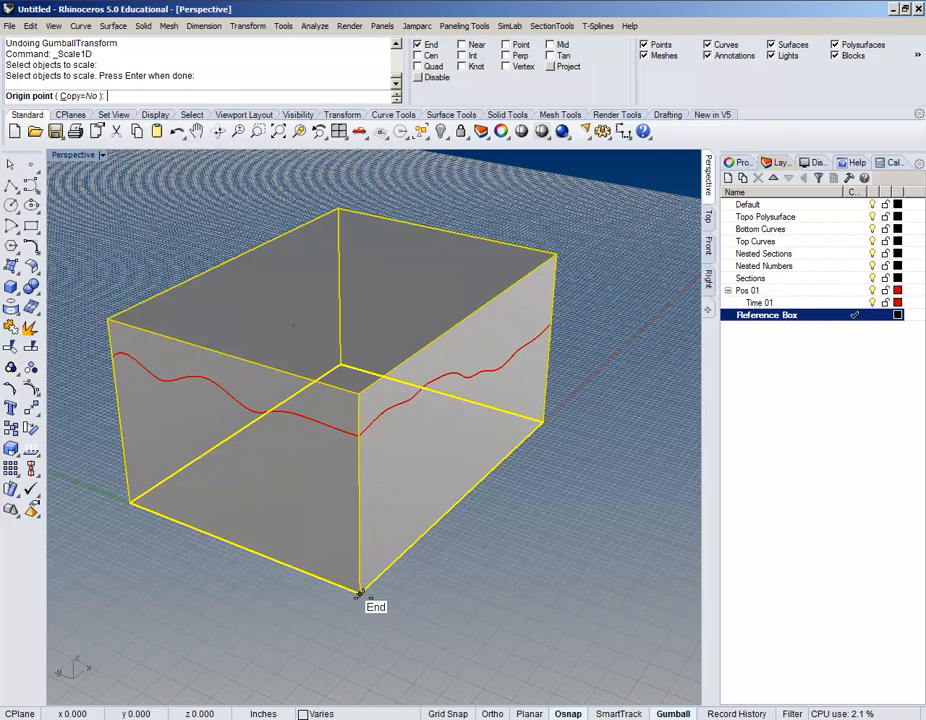
{"action": "left_click", "coordinate": [359, 593]}
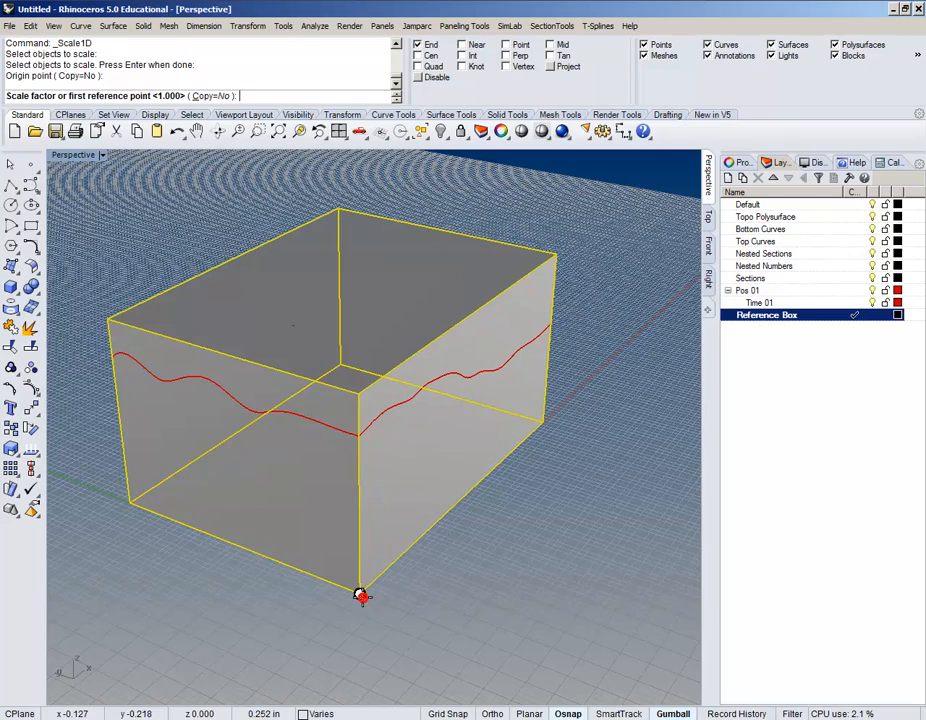
{"action": "mouse_move", "coordinate": [355, 392]}
{"action": "right_mouse_down"}
{"action": "mouse_move", "coordinate": [418, 389]}
{"action": "mouse_move", "coordinate": [366, 398]}
{"action": "mouse_move", "coordinate": [372, 389]}
{"action": "right_mouse_up"}
{"action": "left_click", "coordinate": [357, 394]}
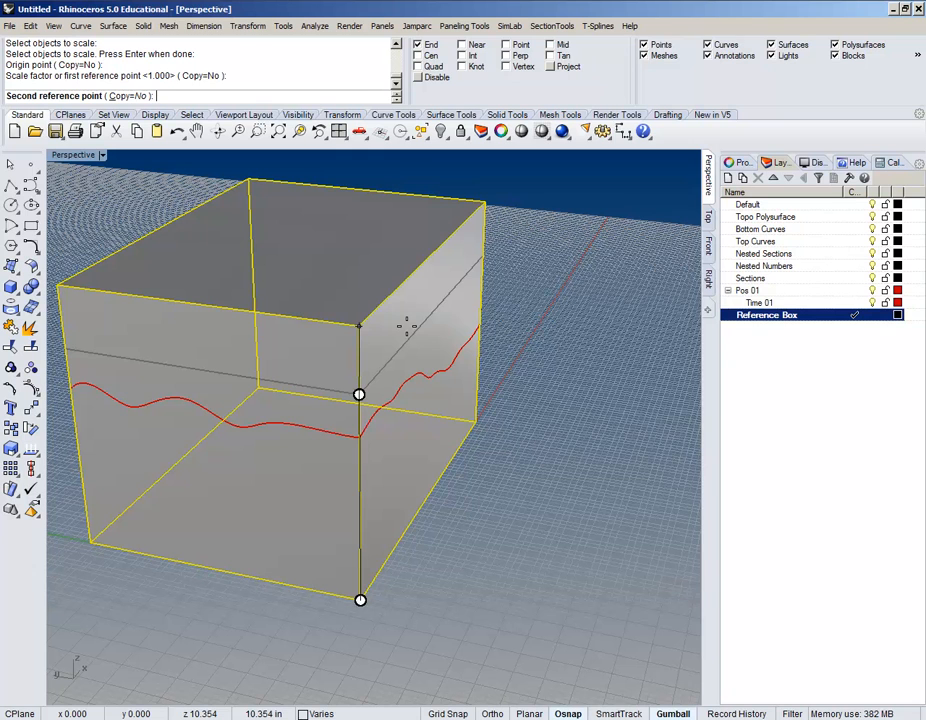
{"action": "key", "text": "Return"}
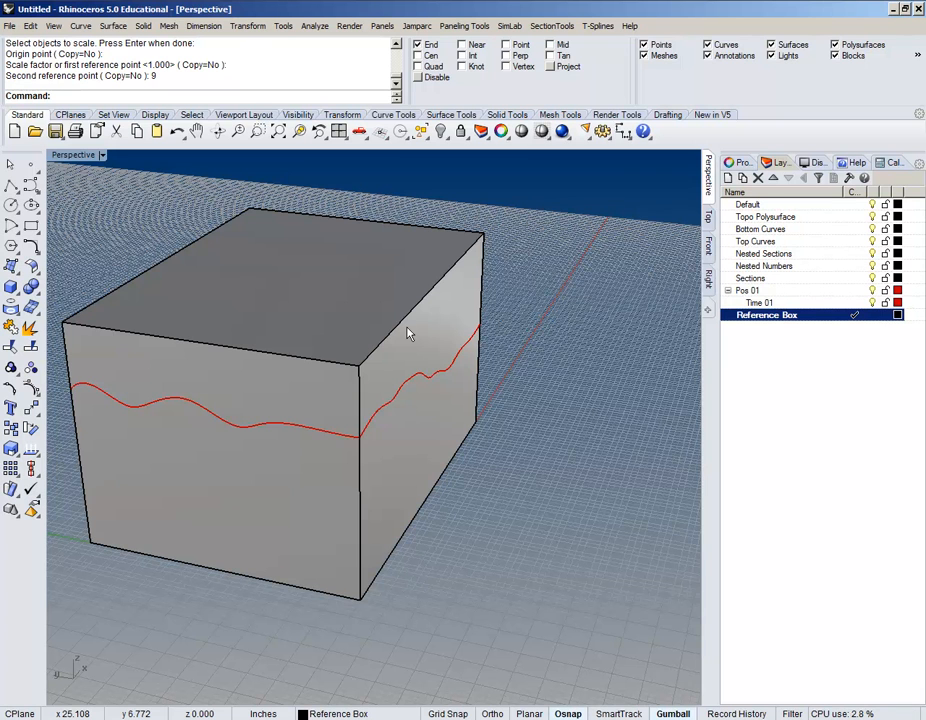
Step: Orbit around the rescaled box and bring up the Solid menu
{"action": "right_click_drag", "start_coordinate": [407, 333], "coordinate": [385, 479]}
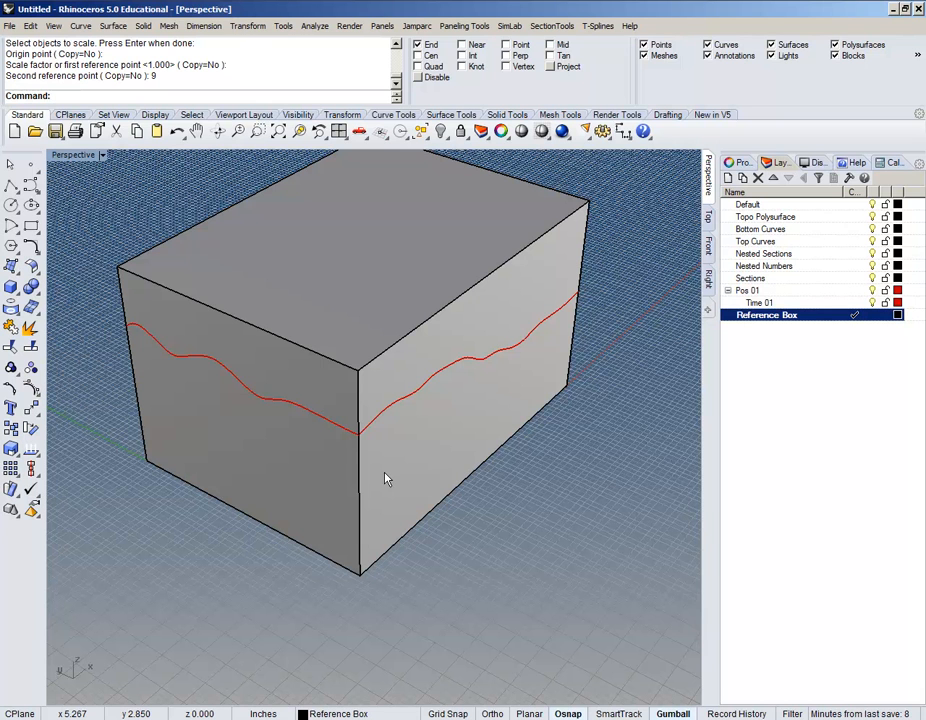
{"action": "right_click_drag", "start_coordinate": [477, 430], "coordinate": [527, 289]}
{"action": "right_click_drag", "start_coordinate": [321, 232], "coordinate": [302, 227]}
{"action": "left_click", "coordinate": [147, 24]}
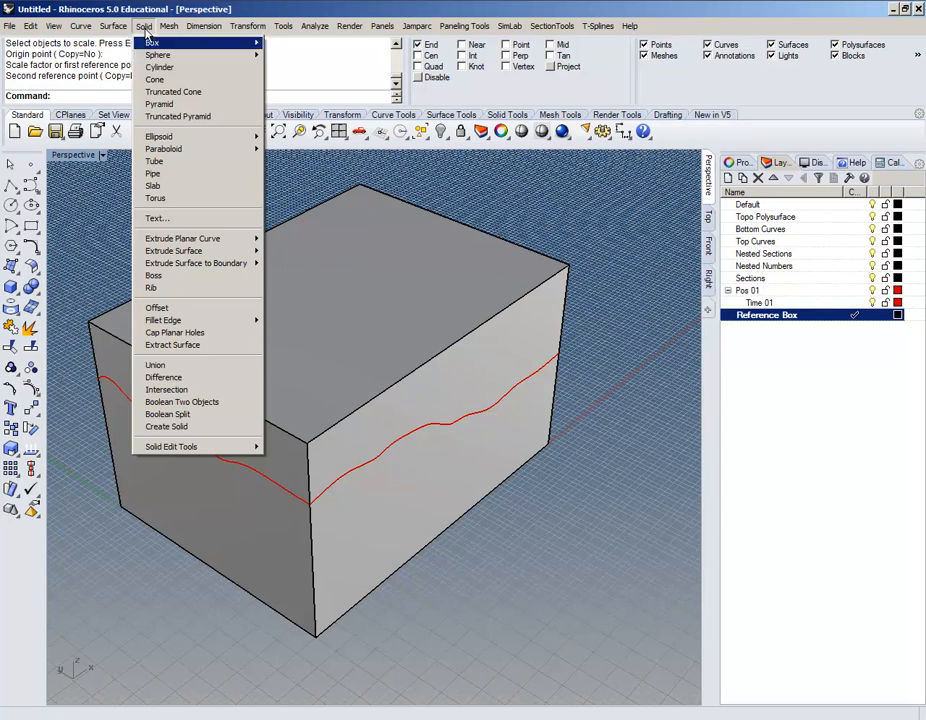
Step: Start Boolean Split and orbit and pan to frame the box
{"action": "left_click", "coordinate": [184, 418]}
{"action": "right_click_drag", "start_coordinate": [329, 445], "coordinate": [203, 397]}
{"action": "right_click_drag", "start_coordinate": [418, 422], "coordinate": [268, 418]}
{"action": "right_click_drag", "start_coordinate": [475, 432], "coordinate": [368, 405], "text": "shift"}
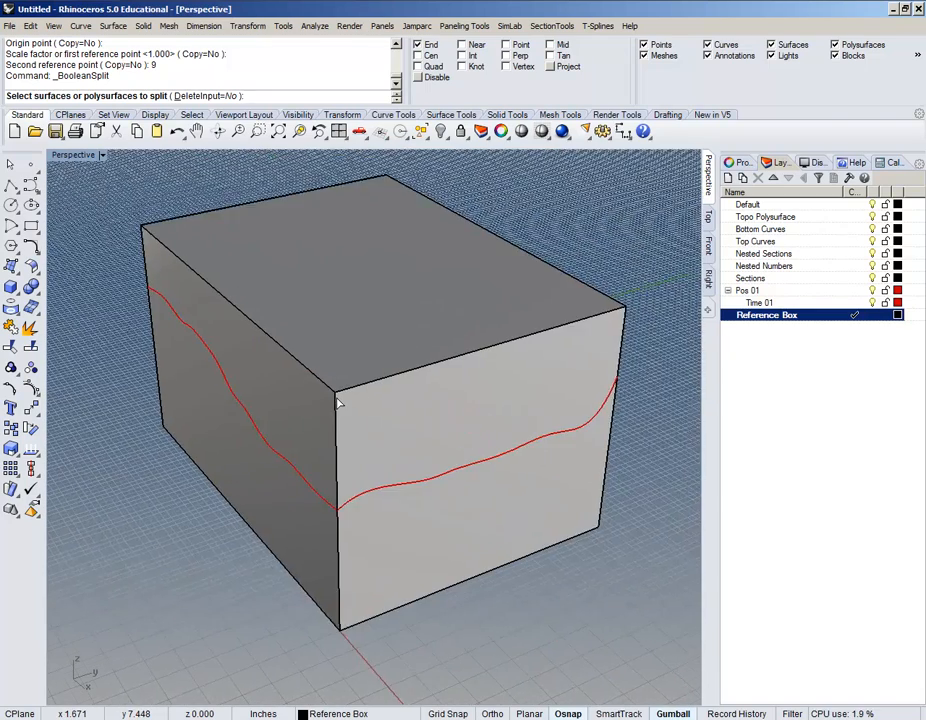
{"action": "scroll", "coordinate": [337, 402], "scroll_direction": "down", "scroll_amount": 3}
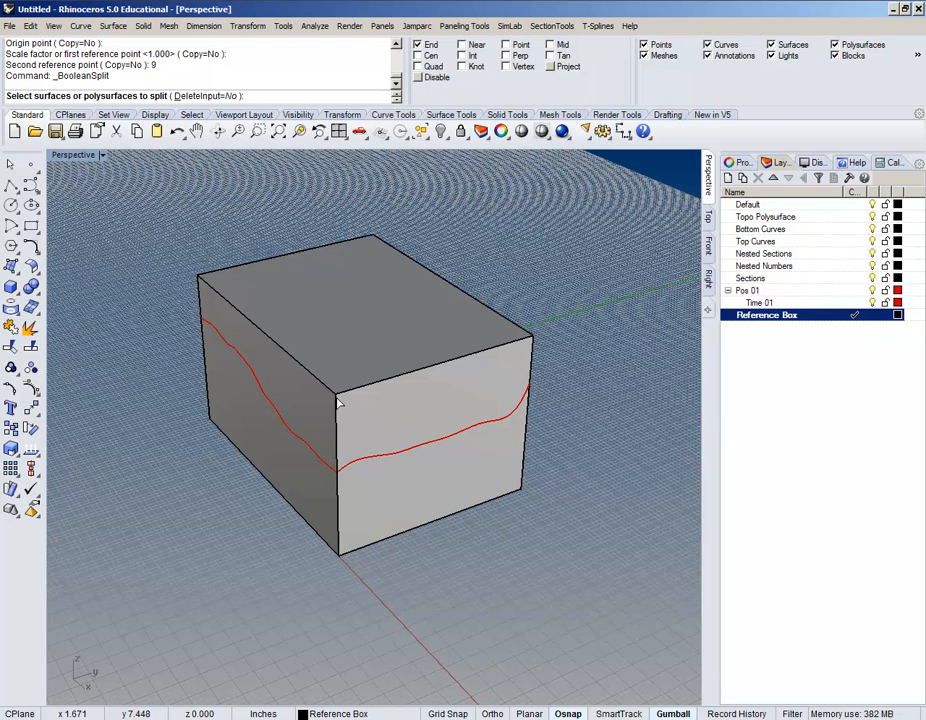
{"action": "right_click_drag", "start_coordinate": [283, 463], "coordinate": [296, 473]}
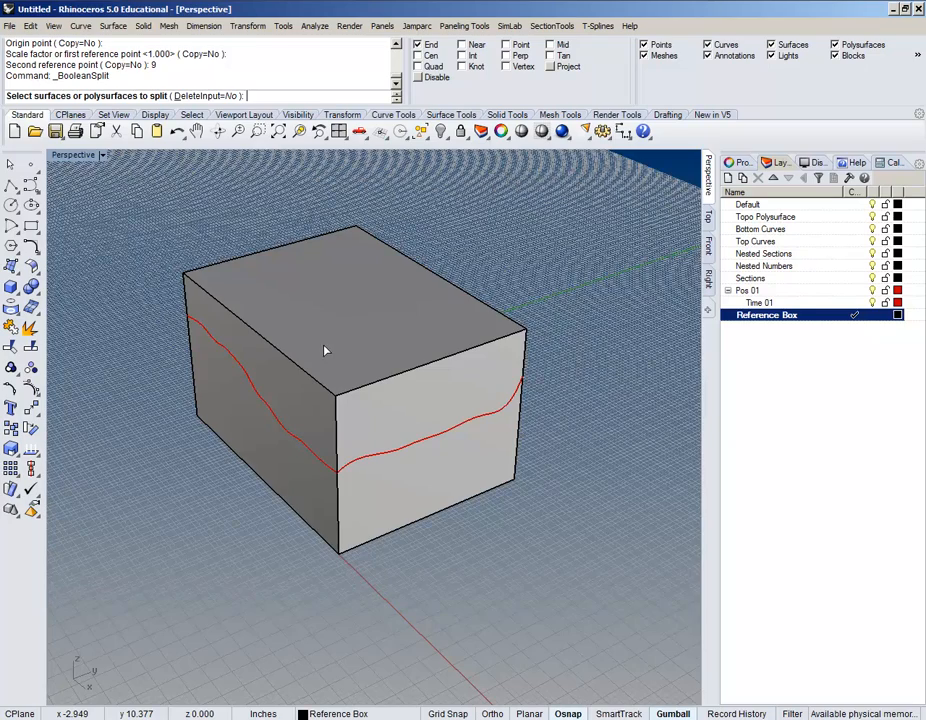
{"action": "right_click_drag", "start_coordinate": [331, 337], "coordinate": [316, 367], "text": "shift"}
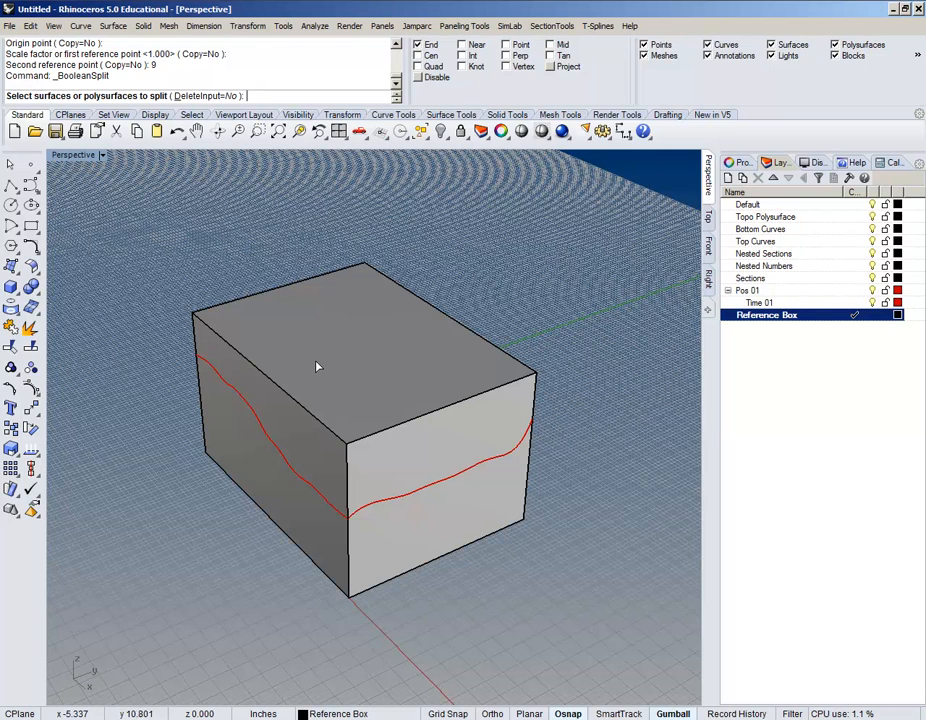
{"action": "right_click_drag", "start_coordinate": [269, 413], "coordinate": [213, 452]}
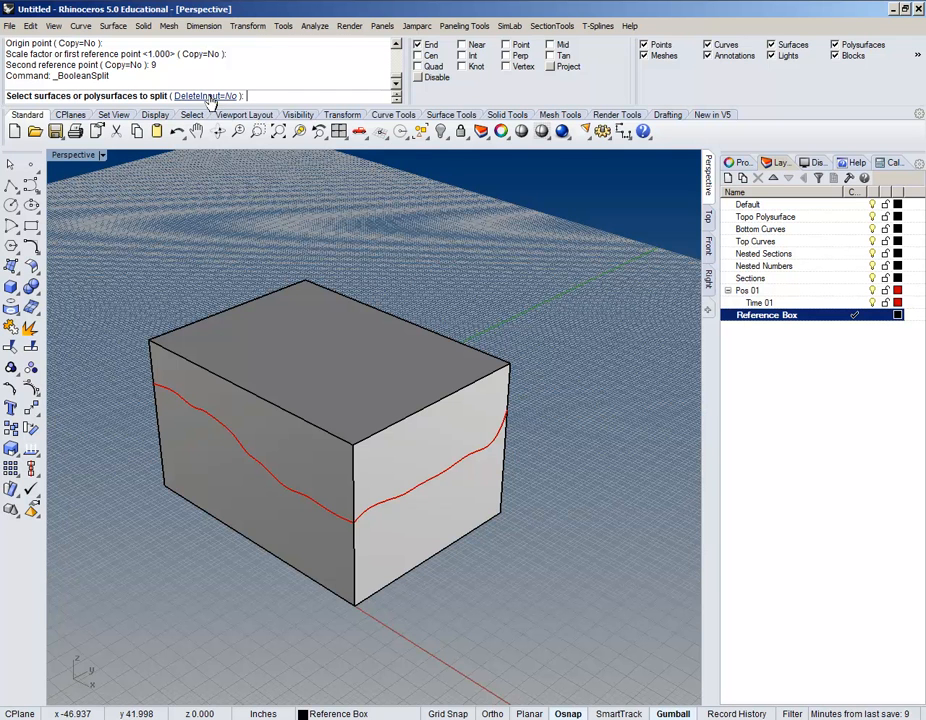
{"action": "right_click_drag", "start_coordinate": [318, 404], "coordinate": [345, 404]}
{"action": "right_click_drag", "start_coordinate": [510, 318], "coordinate": [300, 320]}
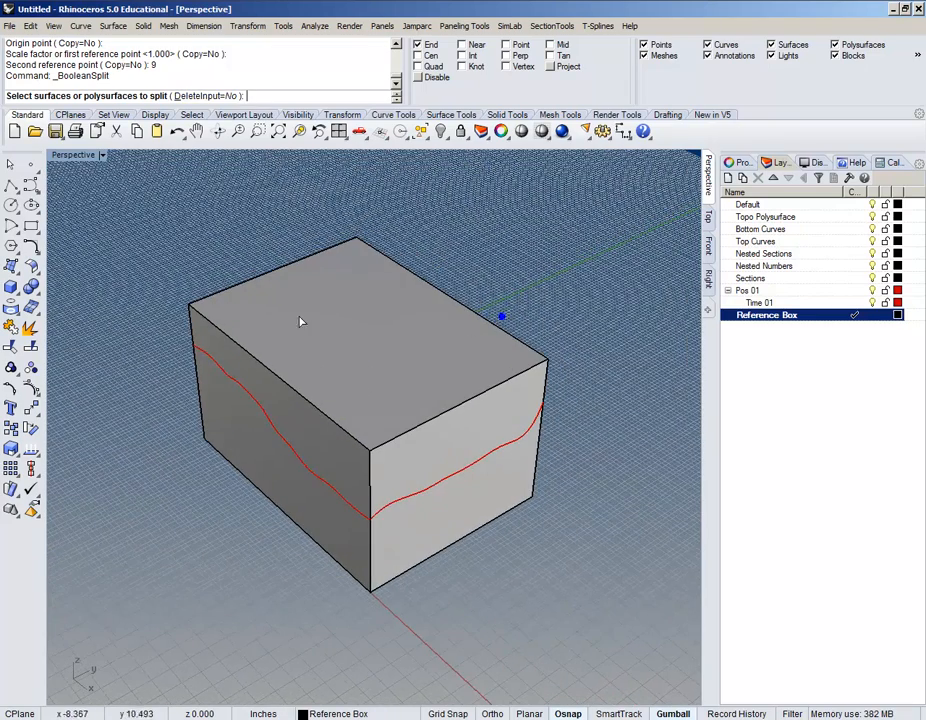
Step: Split the box using the wavy terrain surface as the cutter
{"action": "left_click", "coordinate": [409, 401]}
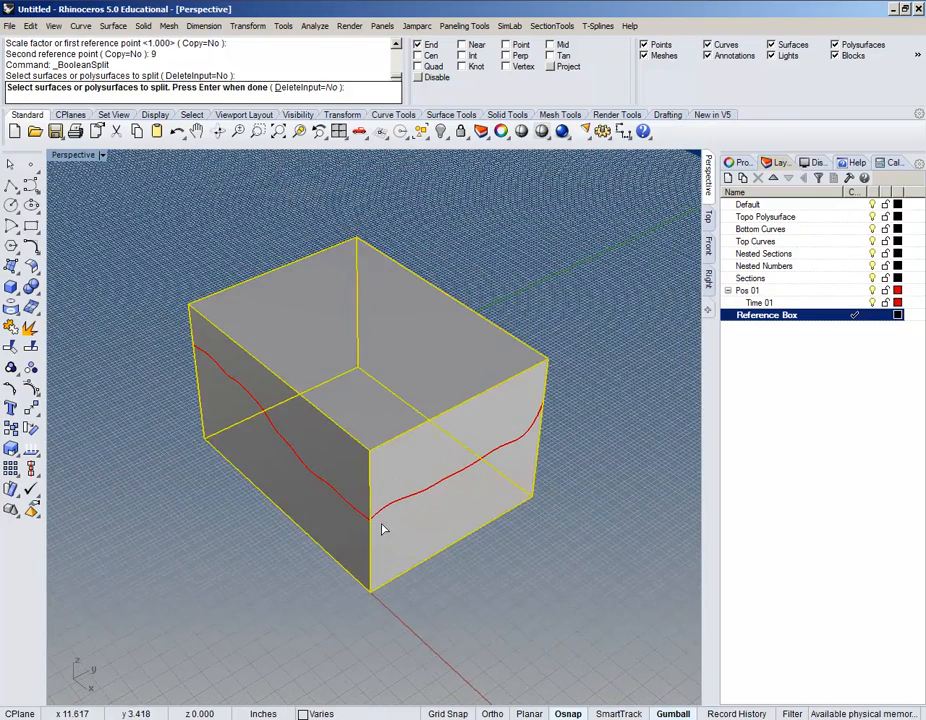
{"action": "right_click_drag", "start_coordinate": [382, 527], "coordinate": [380, 519]}
{"action": "right_click", "coordinate": [382, 517]}
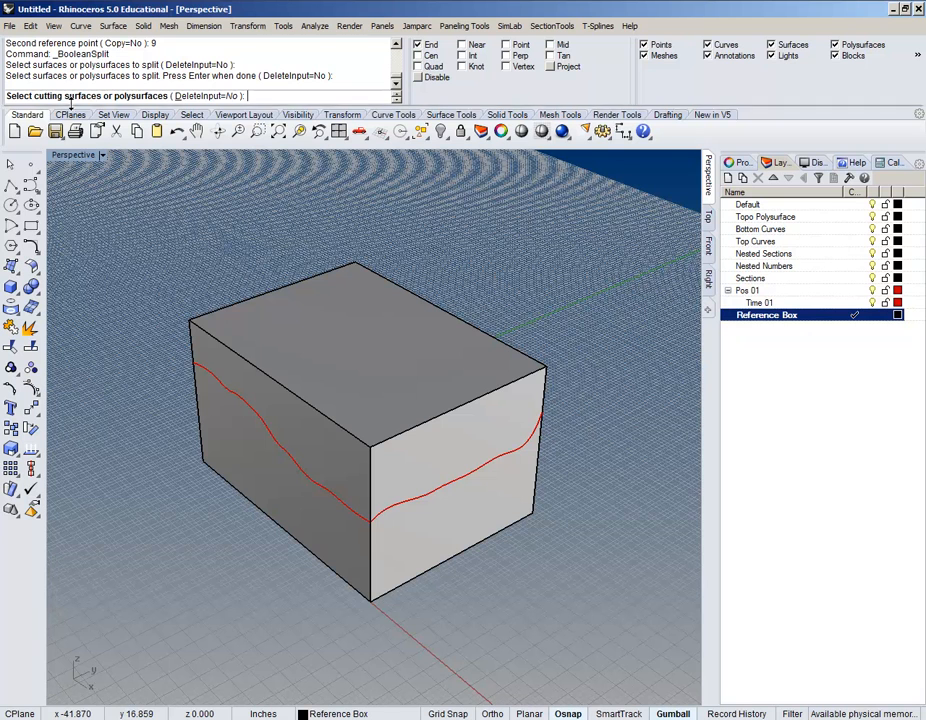
{"action": "left_click", "coordinate": [300, 477]}
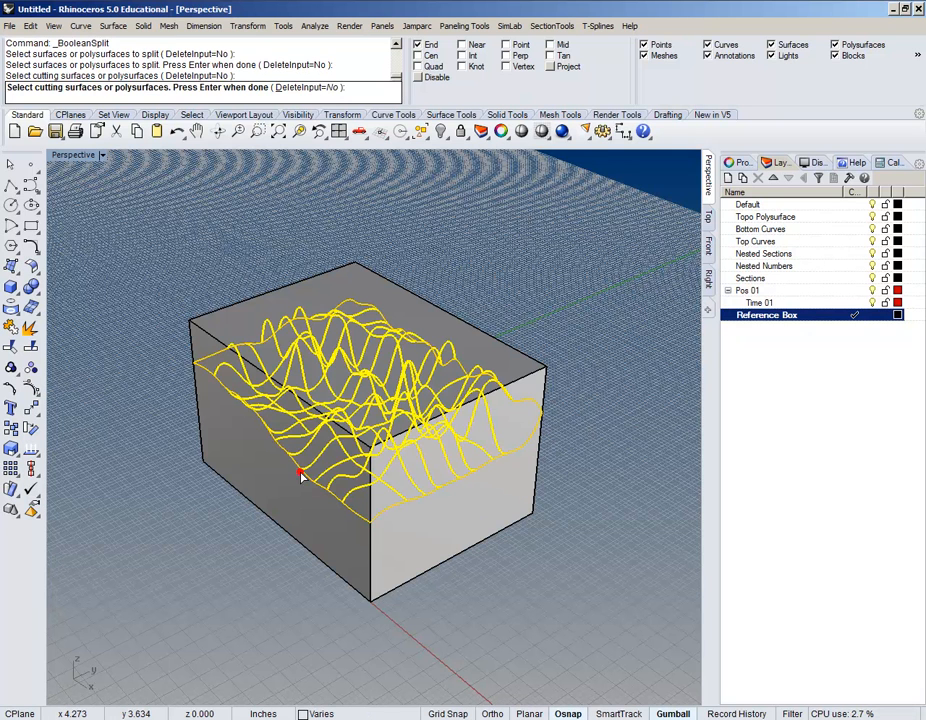
{"action": "key", "text": "Return"}
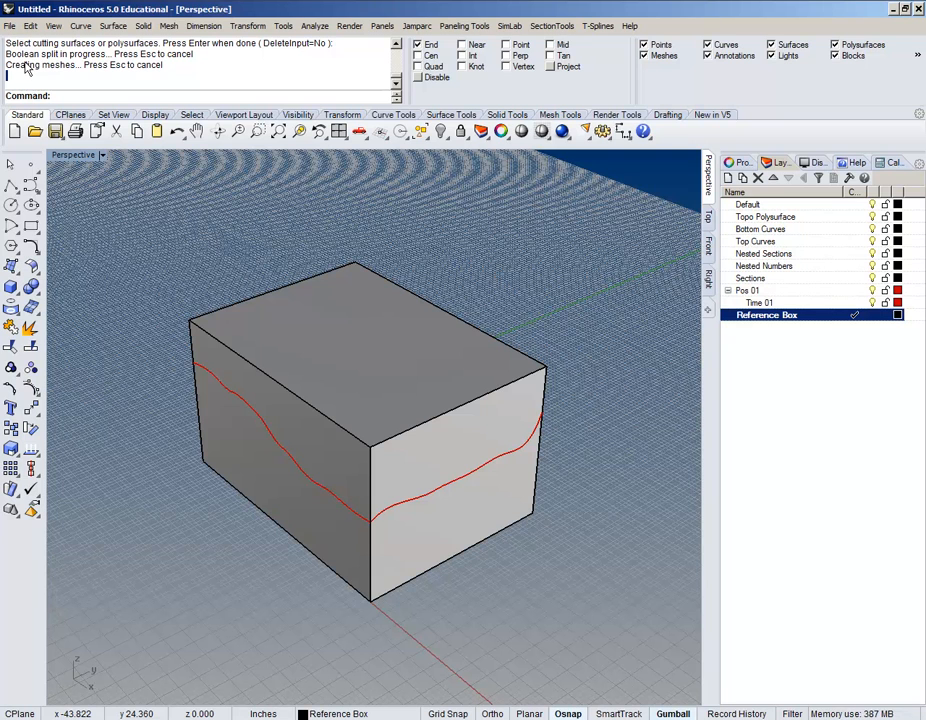
{"action": "right_click_drag", "start_coordinate": [275, 315], "coordinate": [334, 380]}
{"action": "left_click", "coordinate": [348, 408]}
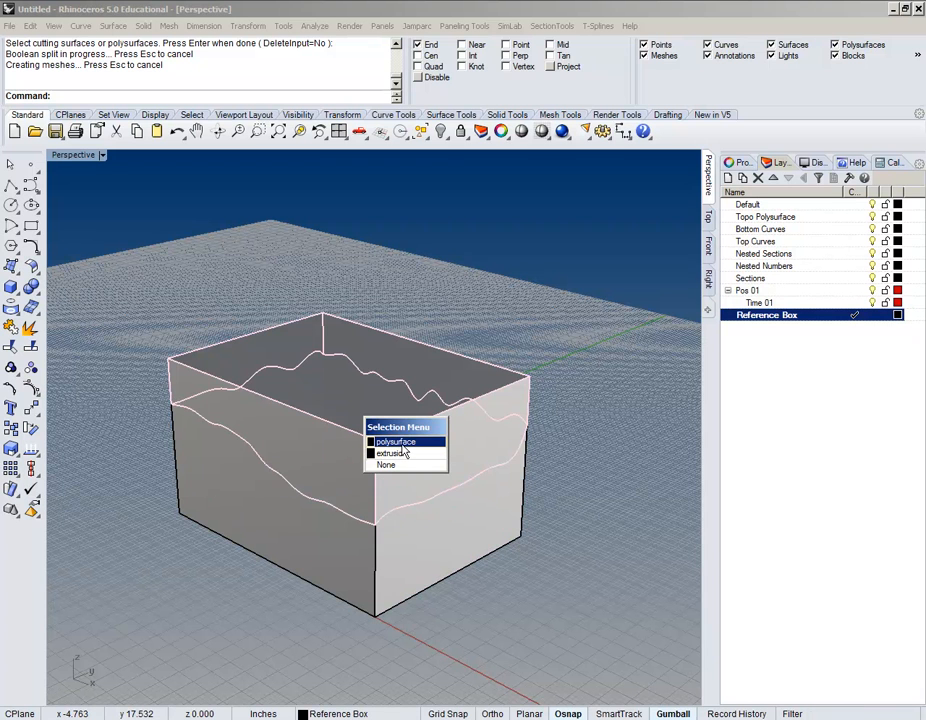
Step: Select the wavy polysurface piece of the split box and hide it
{"action": "left_click", "coordinate": [425, 558]}
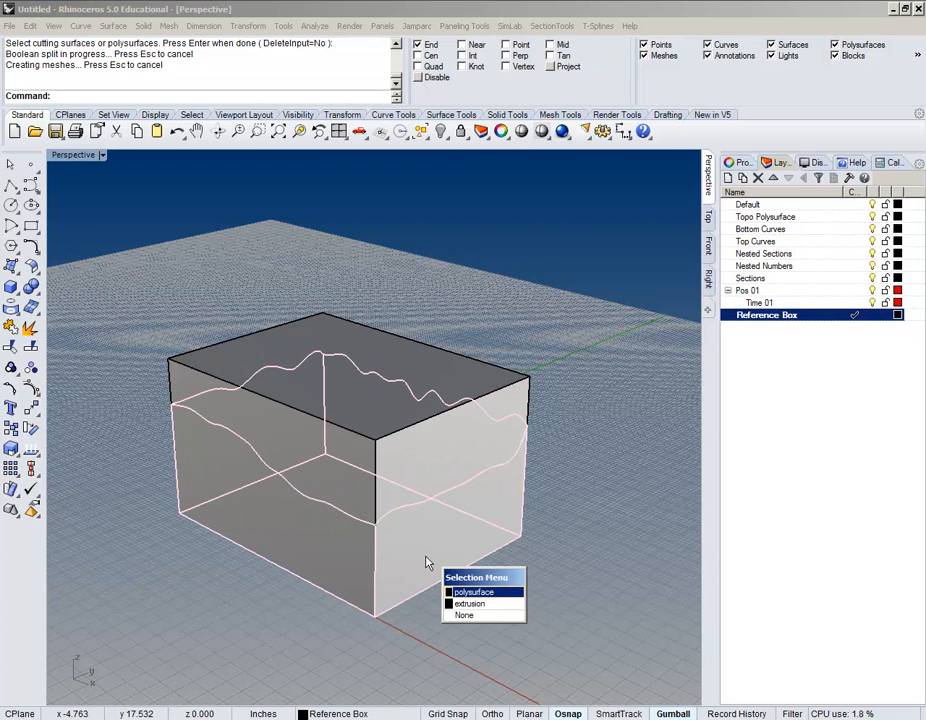
{"action": "left_click", "coordinate": [459, 274]}
{"action": "left_click", "coordinate": [423, 385]}
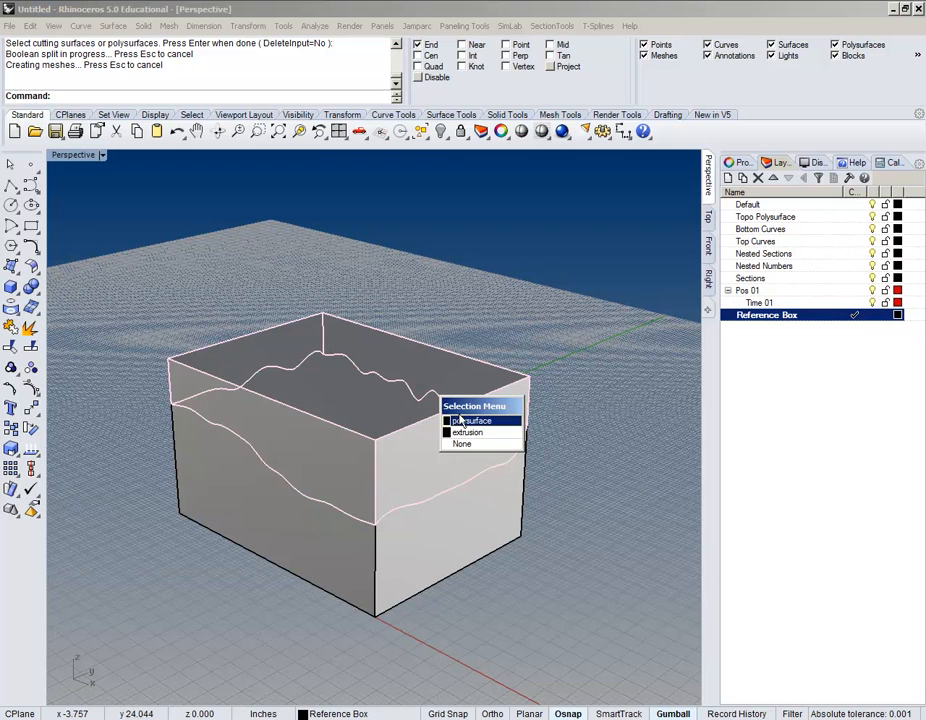
{"action": "left_click", "coordinate": [460, 421]}
{"action": "key", "text": "ctrl+h"}
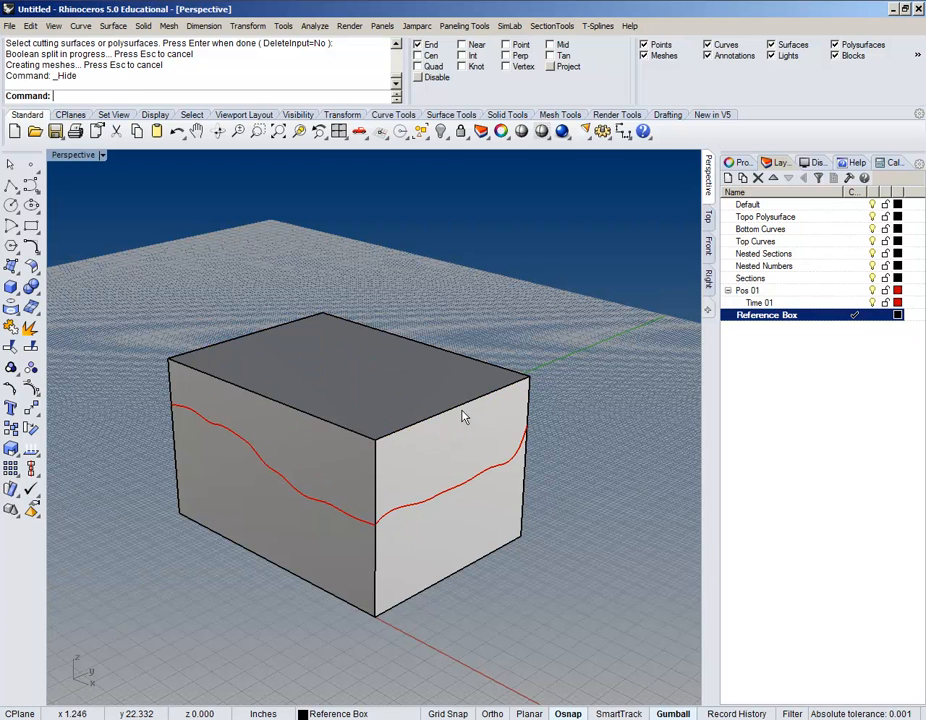
Step: Select the box extrusion, make Pos 01 current, and toggle the Reference Box layer
{"action": "left_click", "coordinate": [463, 370]}
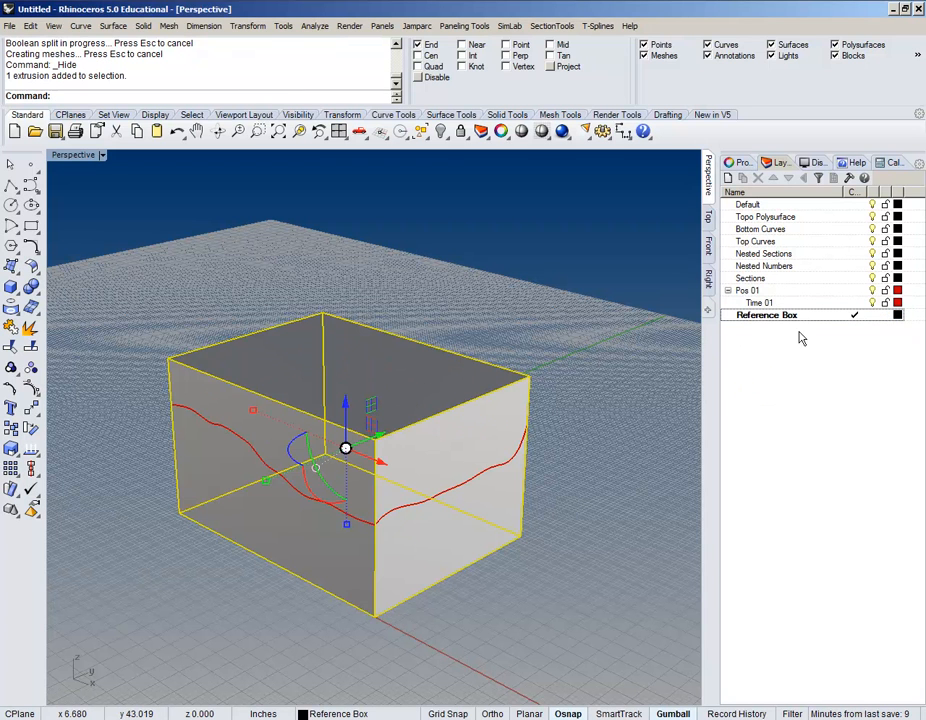
{"action": "left_click", "coordinate": [863, 290]}
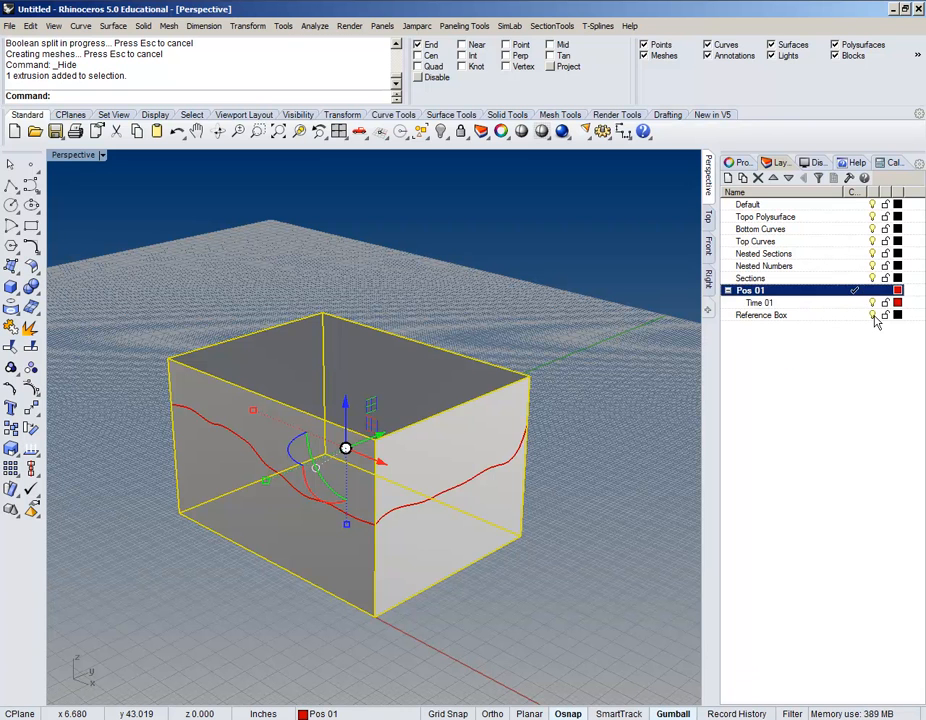
{"action": "left_click", "coordinate": [872, 315]}
{"action": "left_click", "coordinate": [873, 315]}
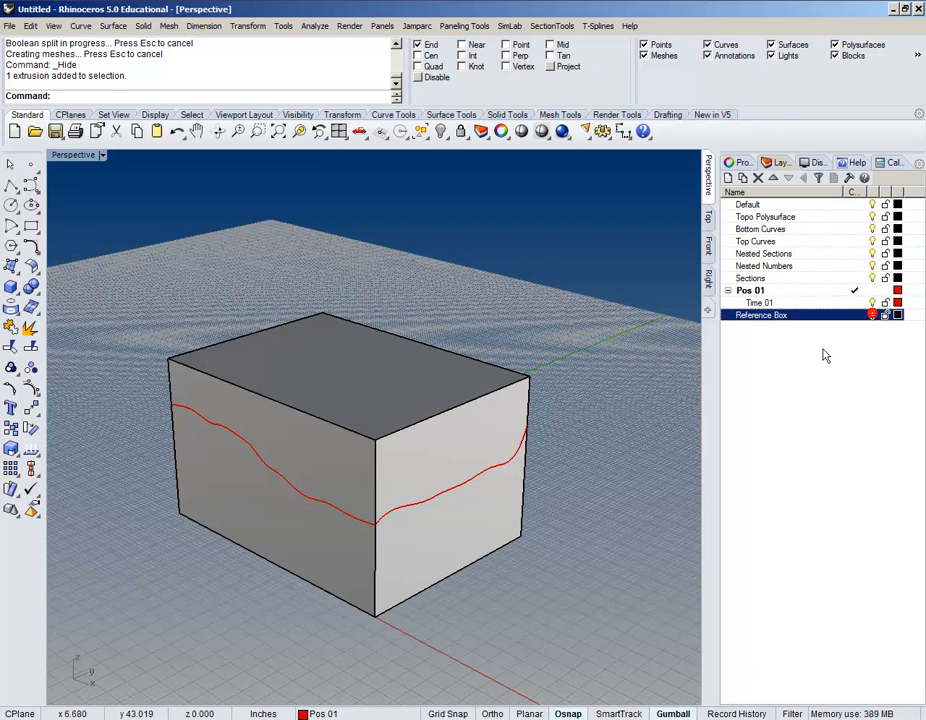
Step: Move the terrain-shaped piece to the Topo Polysurface layer and hide the Reference Box layer
{"action": "left_click", "coordinate": [424, 438]}
{"action": "right_click_drag", "start_coordinate": [594, 421], "coordinate": [581, 441]}
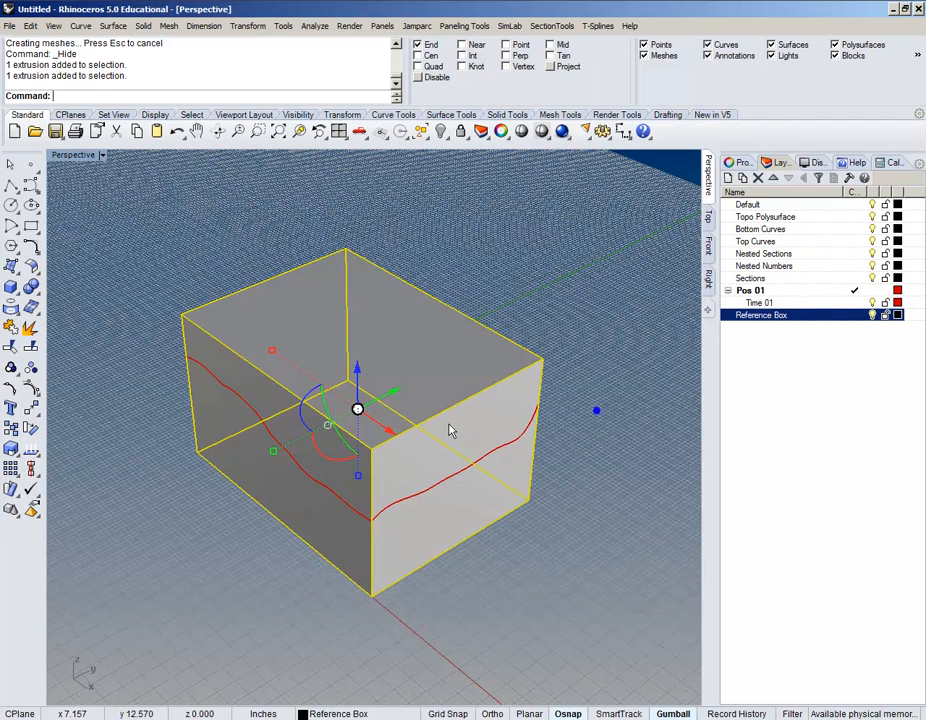
{"action": "left_click", "coordinate": [406, 523]}
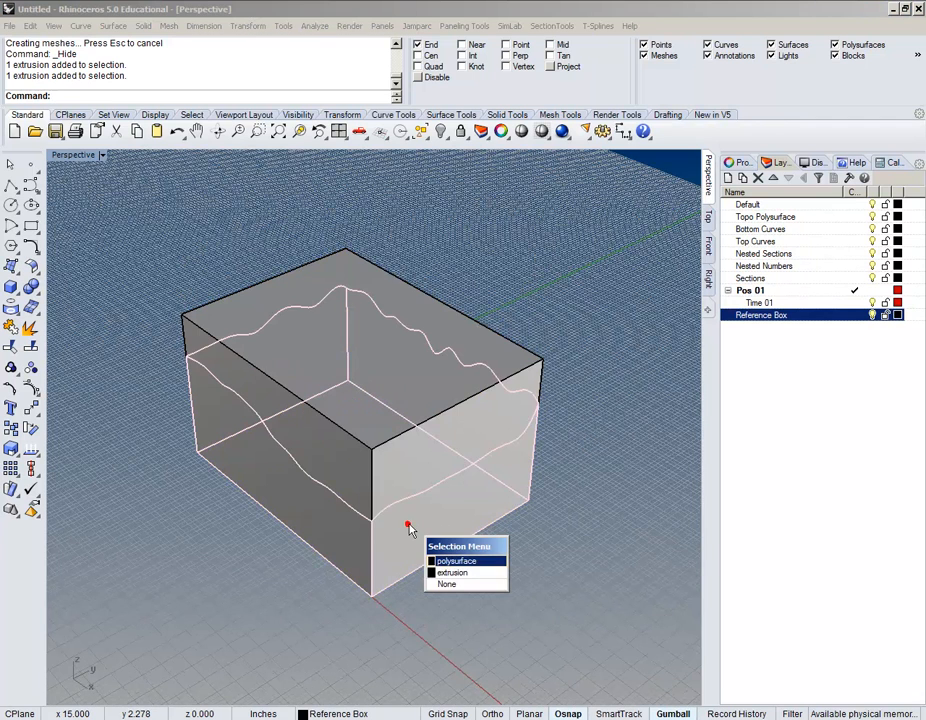
{"action": "left_click", "coordinate": [465, 561]}
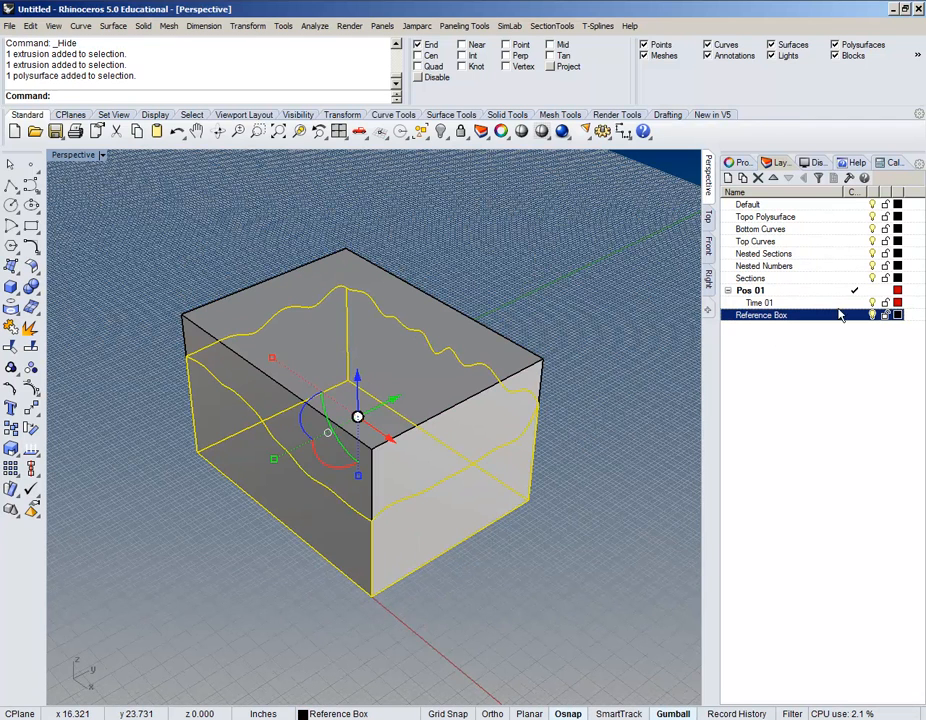
{"action": "right_click", "coordinate": [835, 217]}
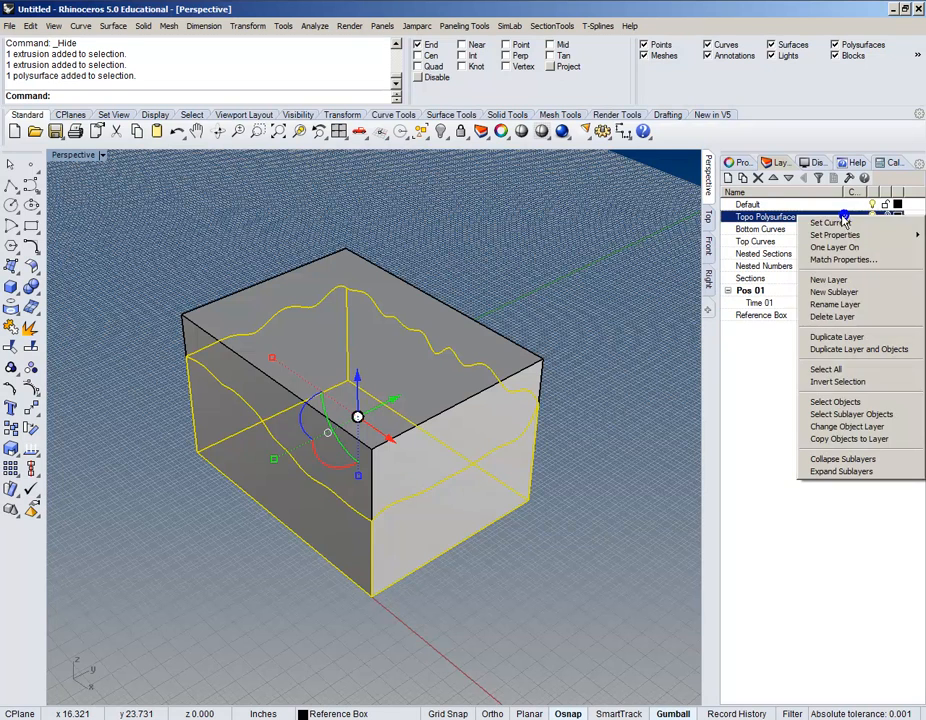
{"action": "left_click", "coordinate": [845, 427]}
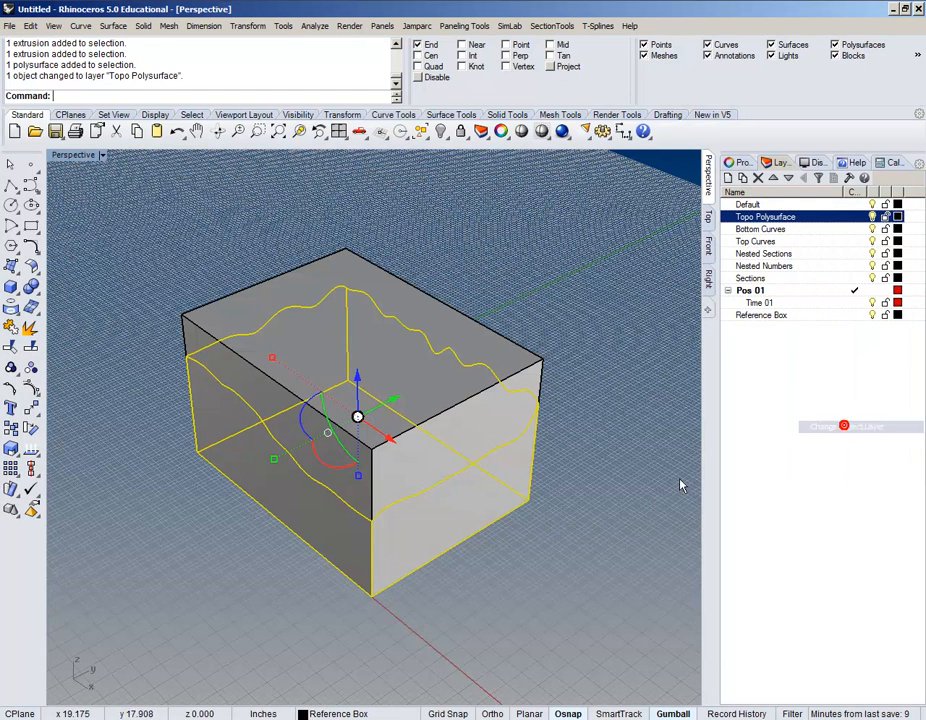
{"action": "left_click", "coordinate": [657, 501]}
{"action": "left_click", "coordinate": [872, 315]}
Step: Make Topo Polysurface current and hide the red Pos 01 surface, viewing the terrain from above
{"action": "right_click_drag", "start_coordinate": [477, 548], "coordinate": [471, 543]}
{"action": "scroll", "coordinate": [445, 445], "scroll_direction": "up", "scroll_amount": 6}
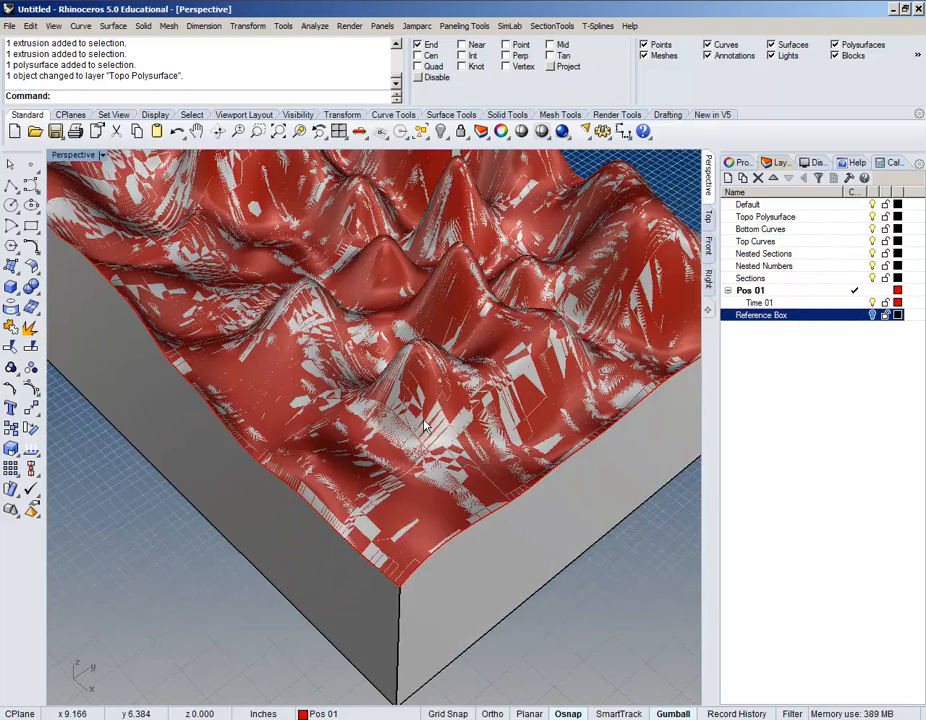
{"action": "right_click_drag", "start_coordinate": [425, 425], "coordinate": [421, 470]}
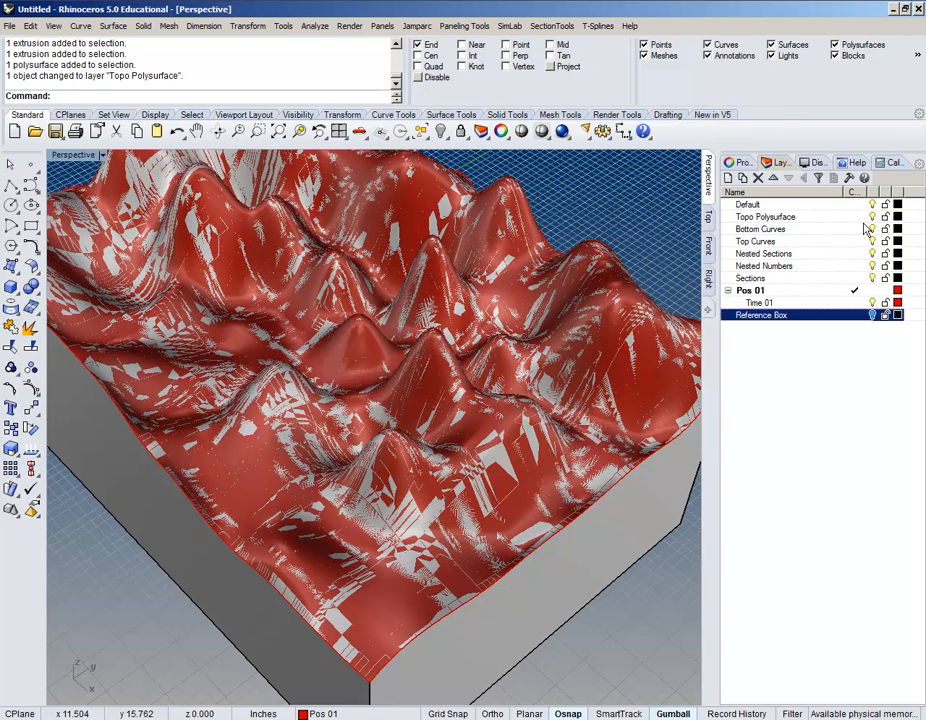
{"action": "left_click", "coordinate": [862, 217]}
{"action": "left_click", "coordinate": [856, 216]}
{"action": "left_click", "coordinate": [872, 290]}
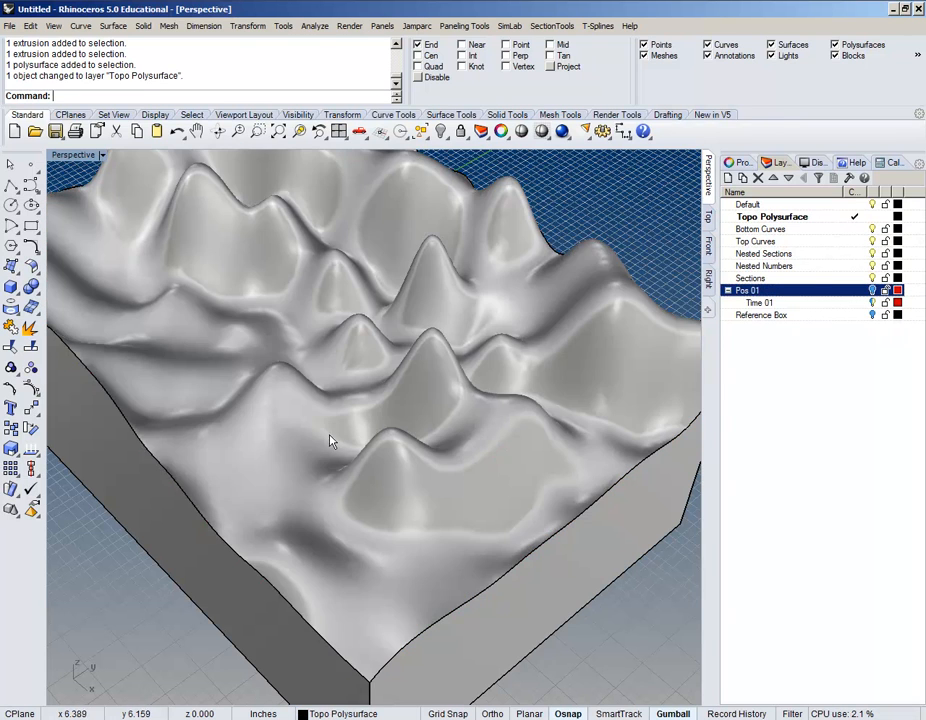
{"action": "scroll", "coordinate": [331, 441], "scroll_direction": "down", "scroll_amount": 3}
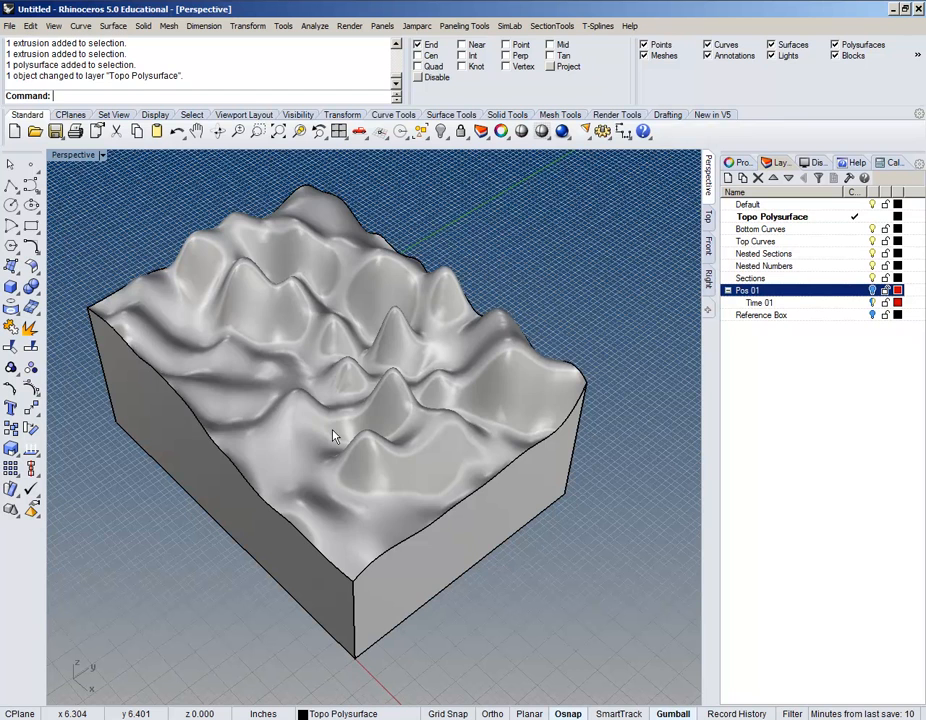
Step: Undo the last two layer changes to bring the reference box back into view
{"action": "key", "text": "ctrl+z"}
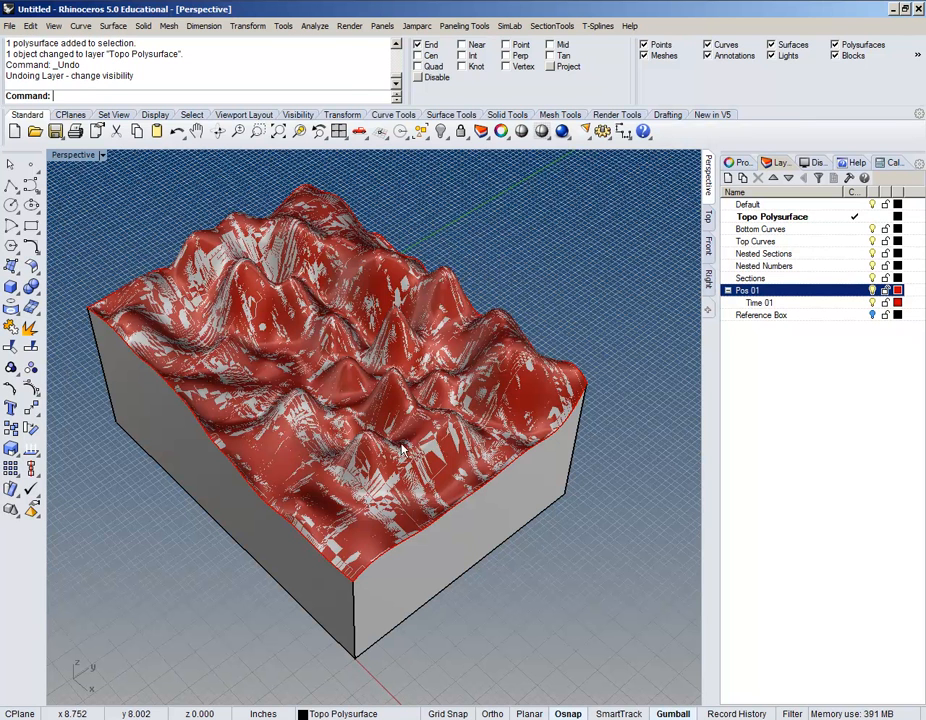
{"action": "key", "text": "ctrl+z"}
{"action": "right_click_drag", "start_coordinate": [537, 455], "coordinate": [426, 422]}
{"action": "left_click", "coordinate": [425, 415]}
{"action": "right_click_drag", "start_coordinate": [486, 511], "coordinate": [567, 456]}
{"action": "left_click", "coordinate": [525, 468]}
{"action": "scroll", "coordinate": [552, 480], "scroll_direction": "up", "scroll_amount": 3}
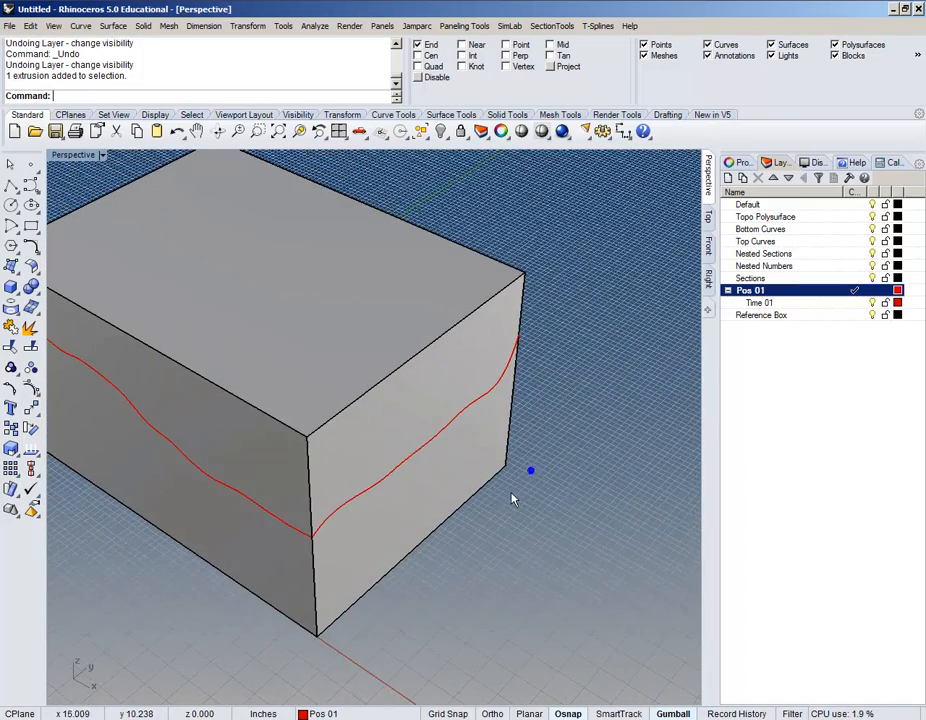
{"action": "scroll", "coordinate": [494, 488], "scroll_direction": "up", "scroll_amount": 4}
{"action": "scroll", "coordinate": [477, 484], "scroll_direction": "down", "scroll_amount": 4}
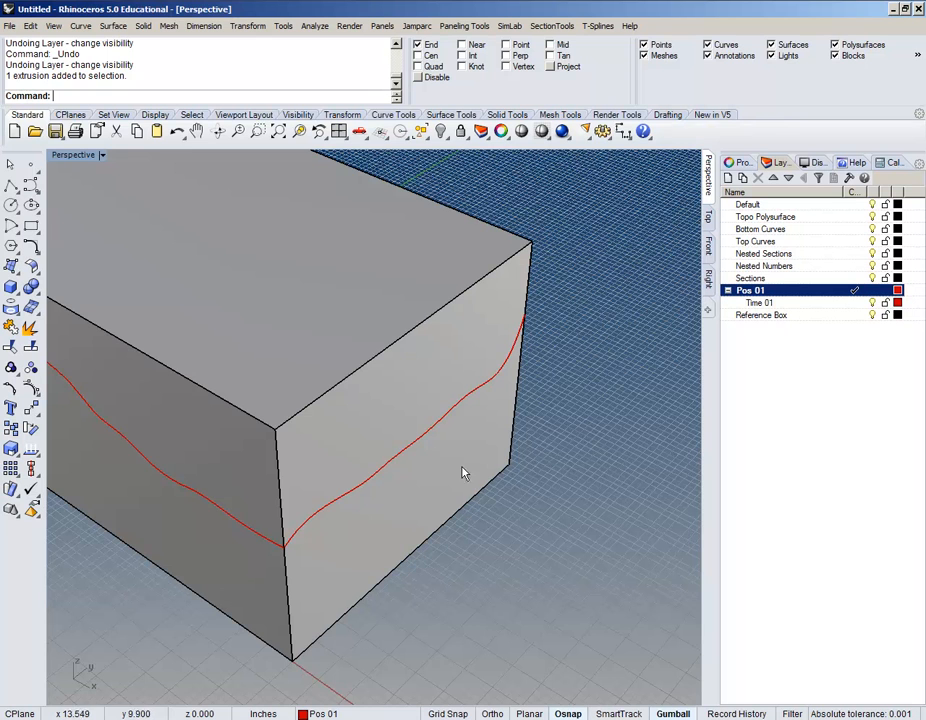
{"action": "right_click_drag", "start_coordinate": [395, 485], "coordinate": [420, 490], "text": "shift"}
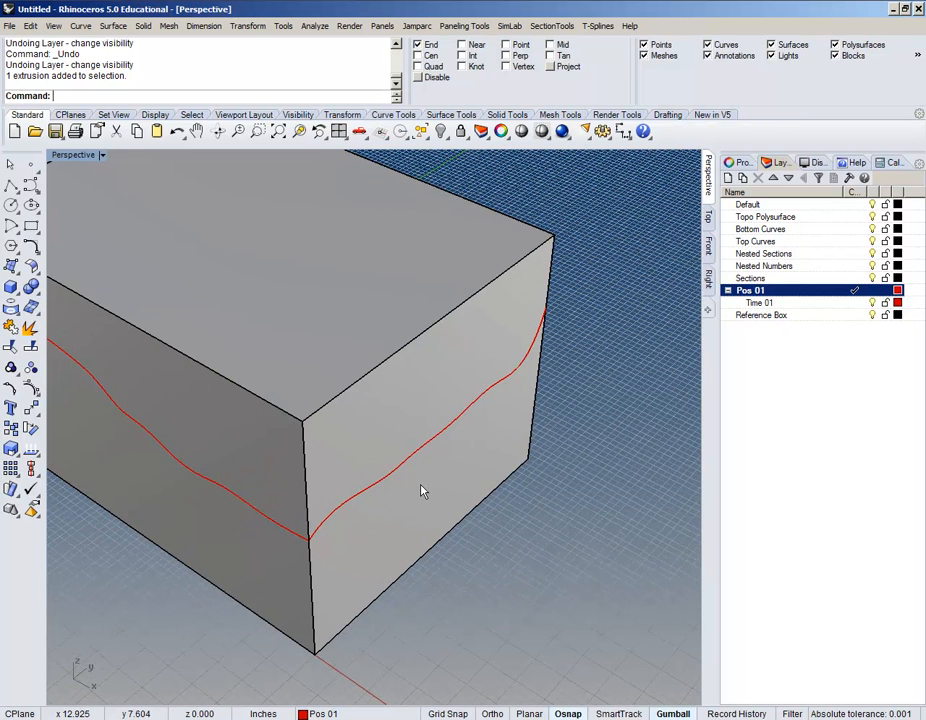
Step: Push the box's end face out 0.02 units with the gumball's red arrow
{"action": "left_click", "coordinate": [440, 388], "text": "ctrl+shift"}
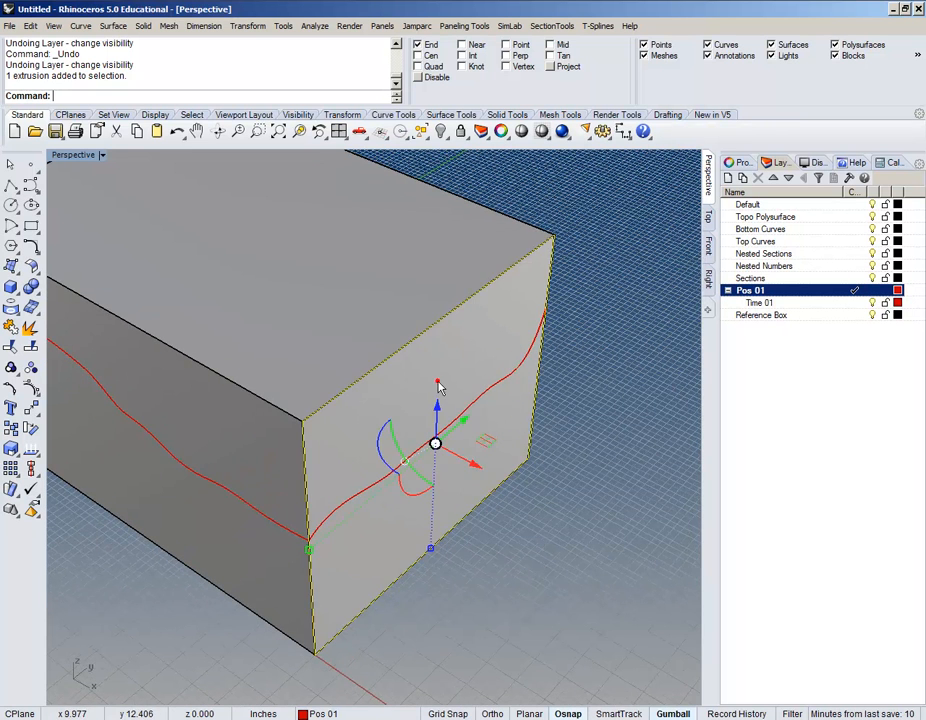
{"action": "scroll", "coordinate": [434, 450], "scroll_direction": "up", "scroll_amount": 5}
{"action": "left_click", "coordinate": [463, 468]}
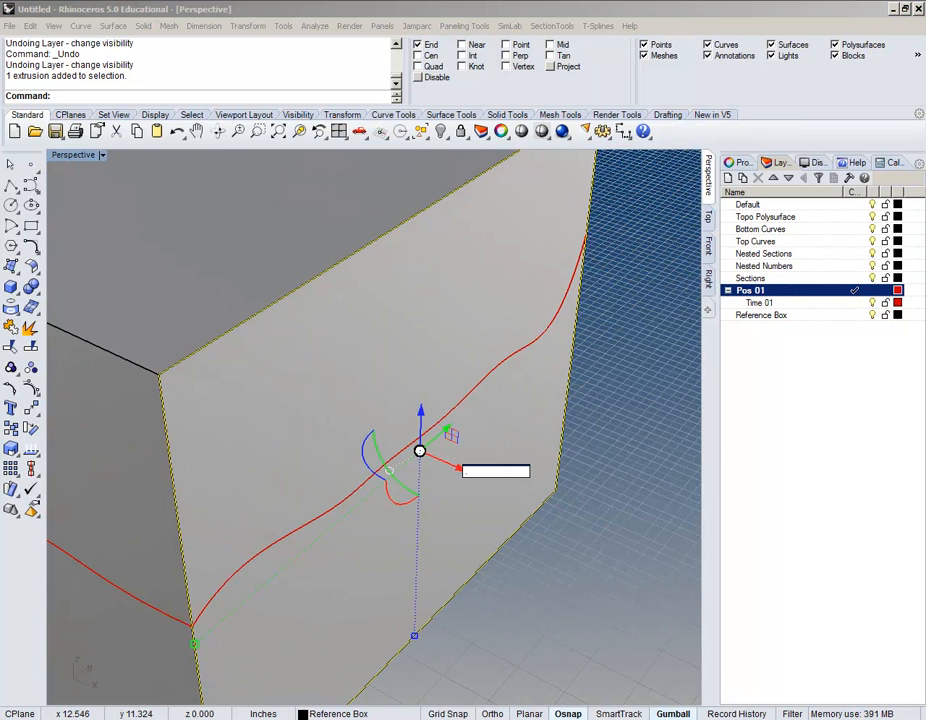
{"action": "key", "text": "Return"}
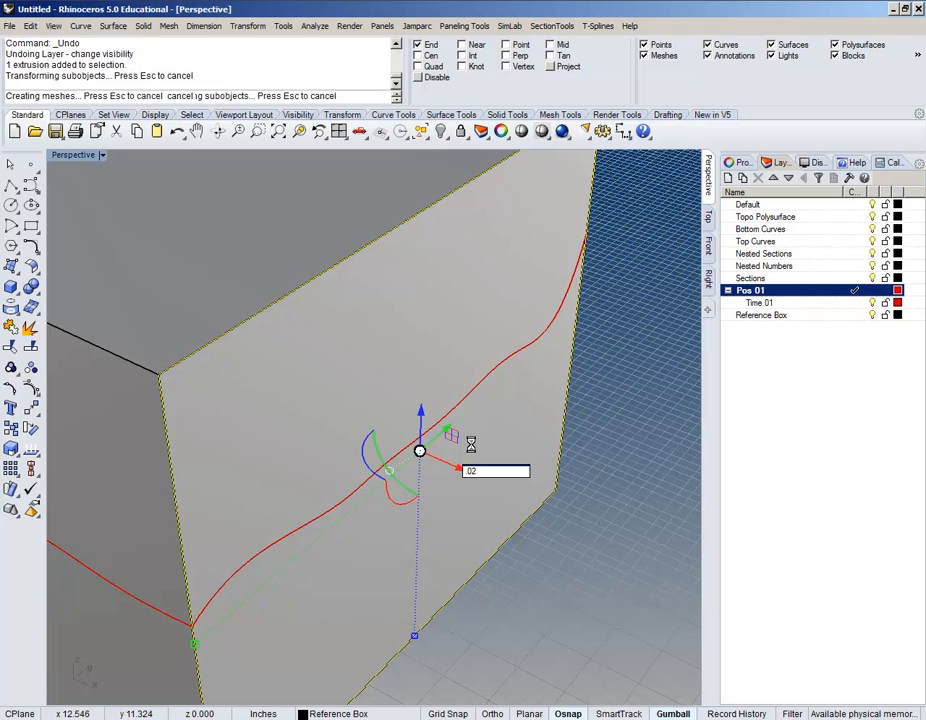
{"action": "left_click", "coordinate": [635, 556]}
{"action": "scroll", "coordinate": [387, 380], "scroll_direction": "down", "scroll_amount": 4}
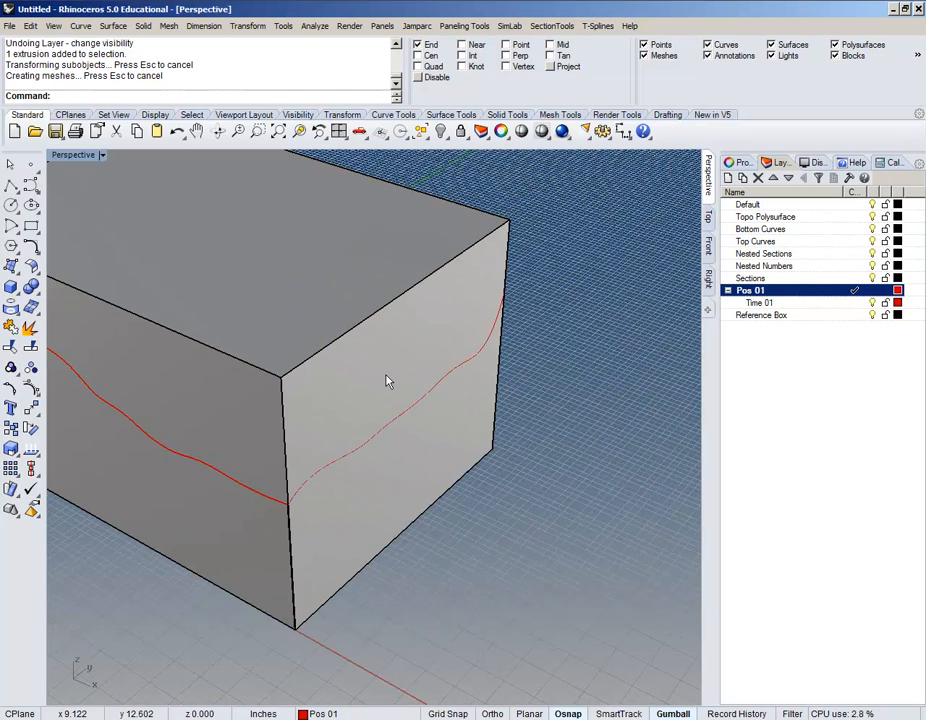
{"action": "scroll", "coordinate": [387, 380], "scroll_direction": "up", "scroll_amount": 4}
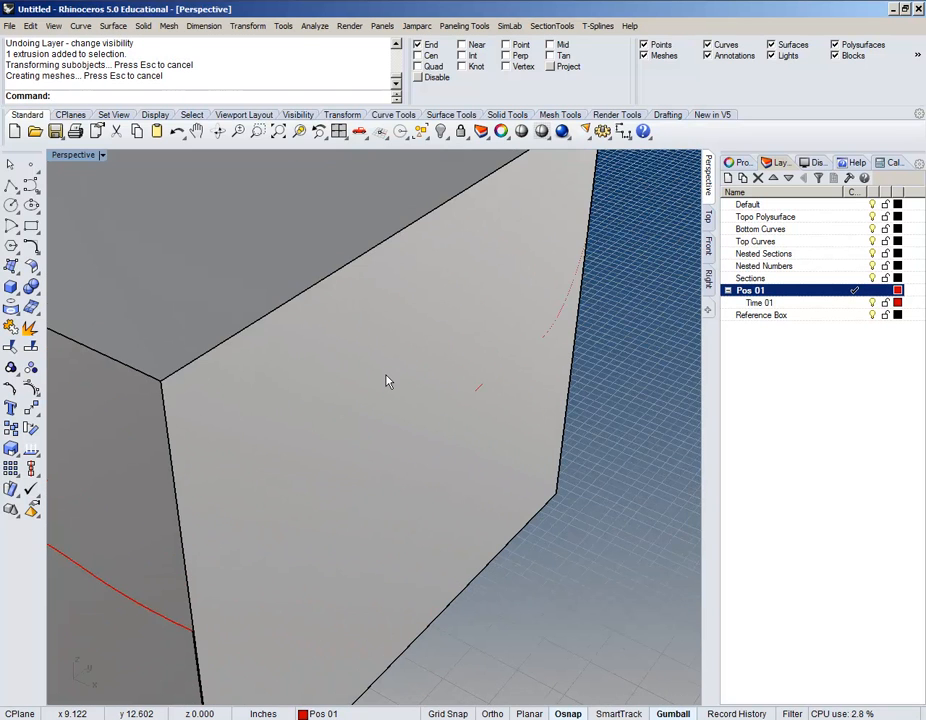
{"action": "scroll", "coordinate": [386, 380], "scroll_direction": "down", "scroll_amount": 3}
{"action": "right_click_drag", "start_coordinate": [377, 383], "coordinate": [484, 494]}
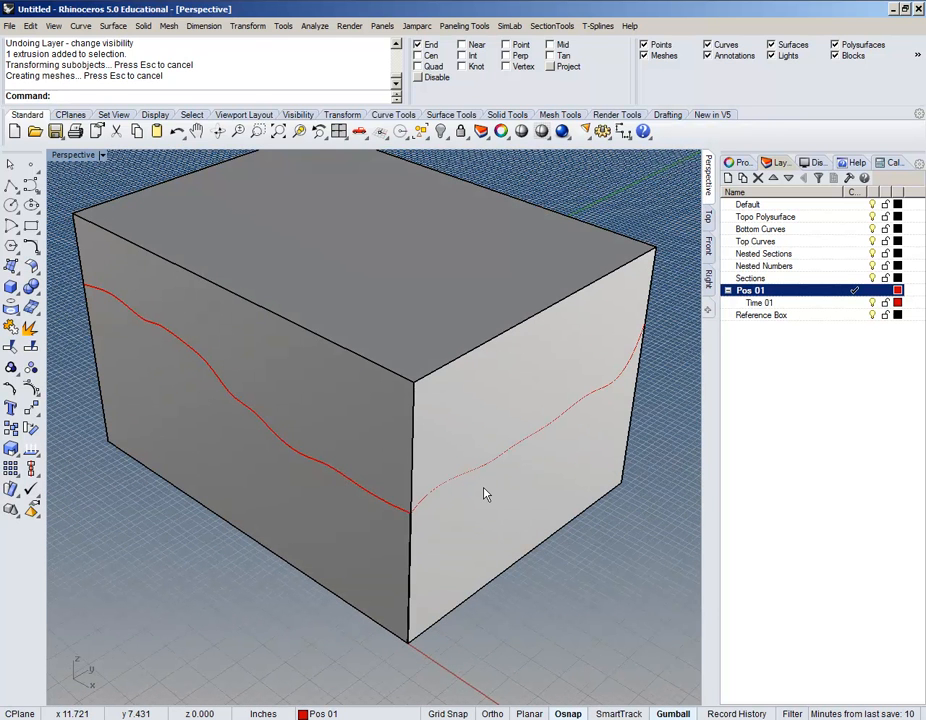
{"action": "right_click", "coordinate": [172, 63]}
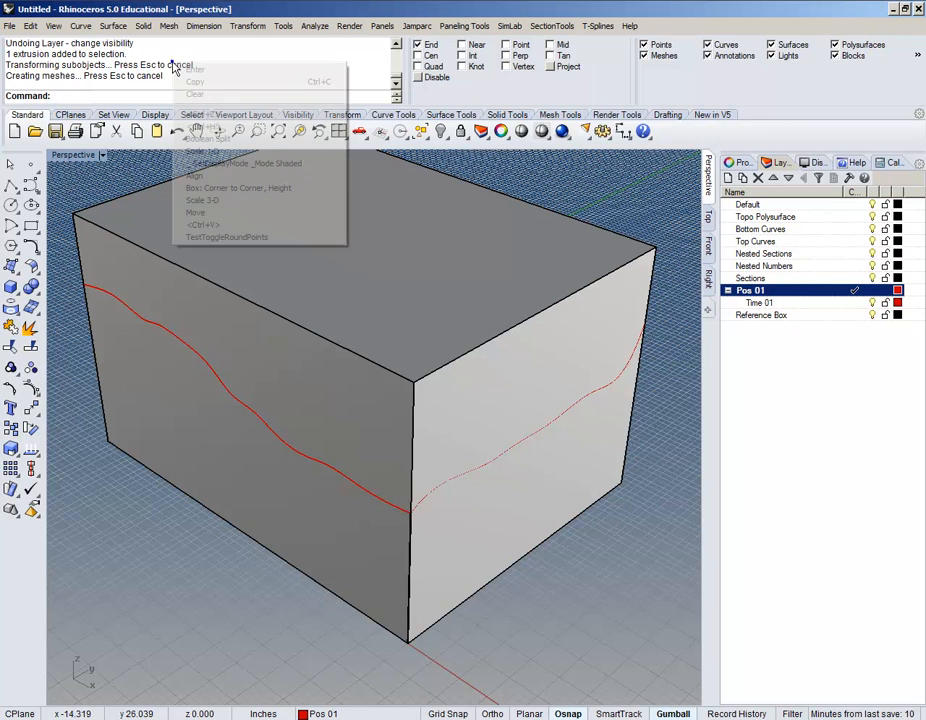
{"action": "left_click", "coordinate": [222, 138]}
{"action": "left_click", "coordinate": [399, 252]}
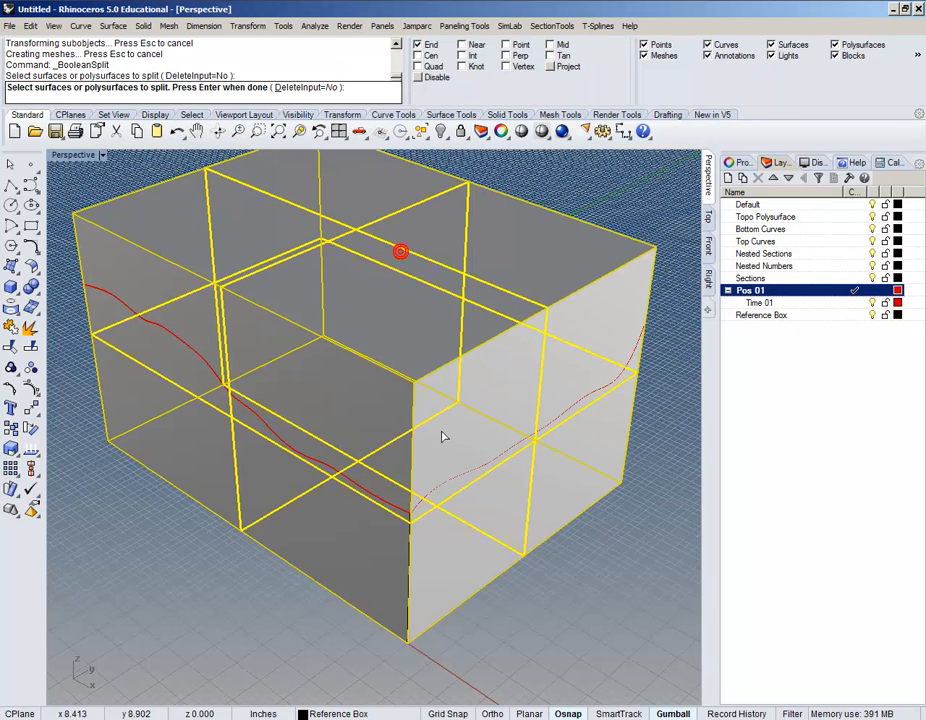
{"action": "right_click", "coordinate": [183, 356]}
{"action": "left_click", "coordinate": [184, 344]}
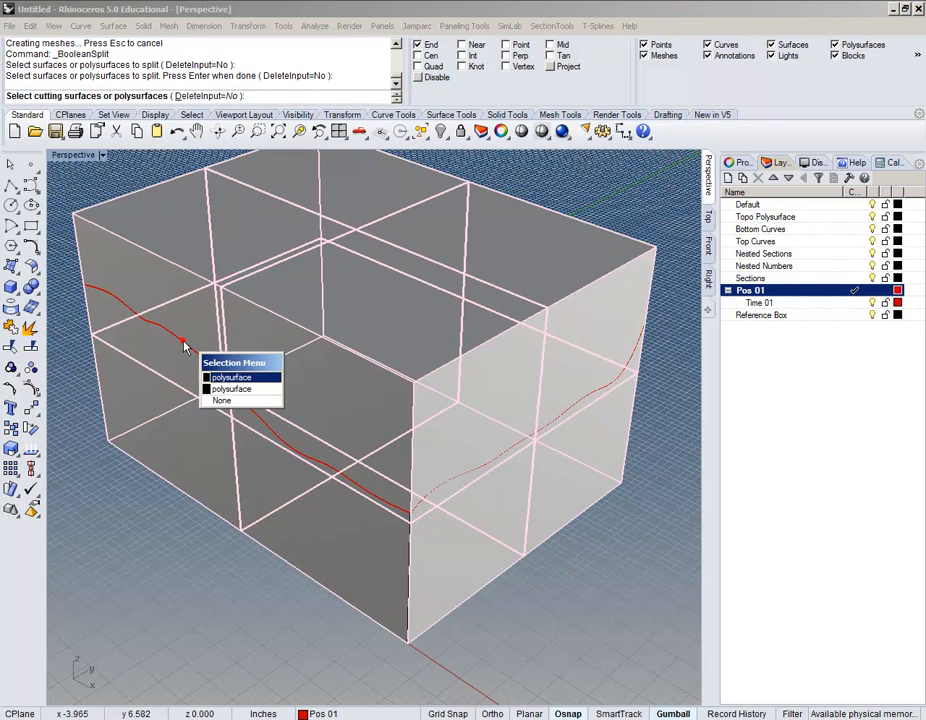
{"action": "left_click", "coordinate": [212, 391]}
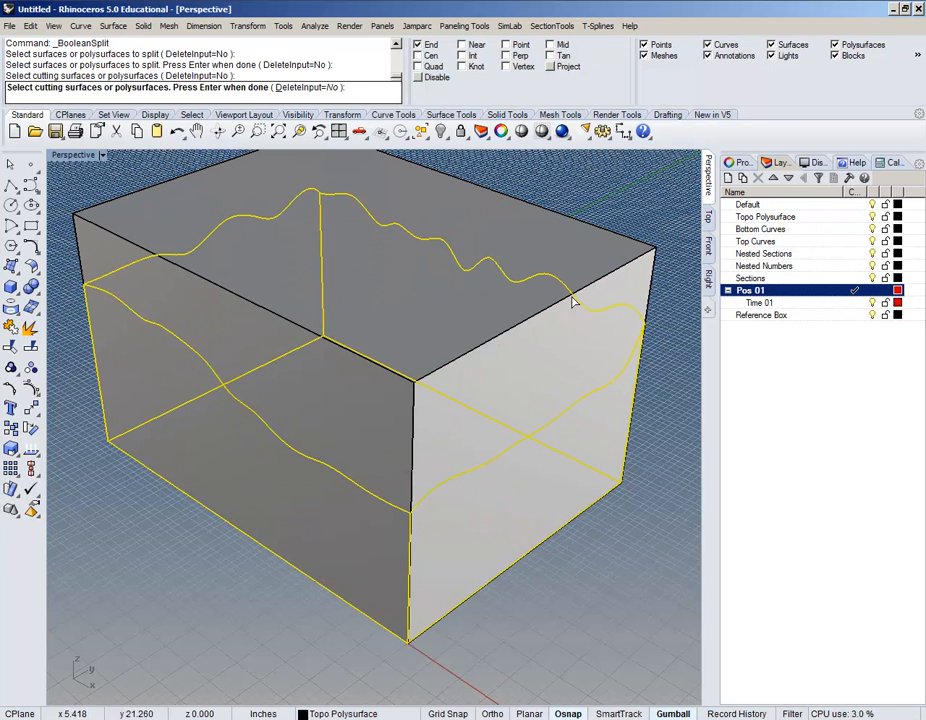
{"action": "right_click", "coordinate": [661, 207]}
{"action": "left_click", "coordinate": [530, 466]}
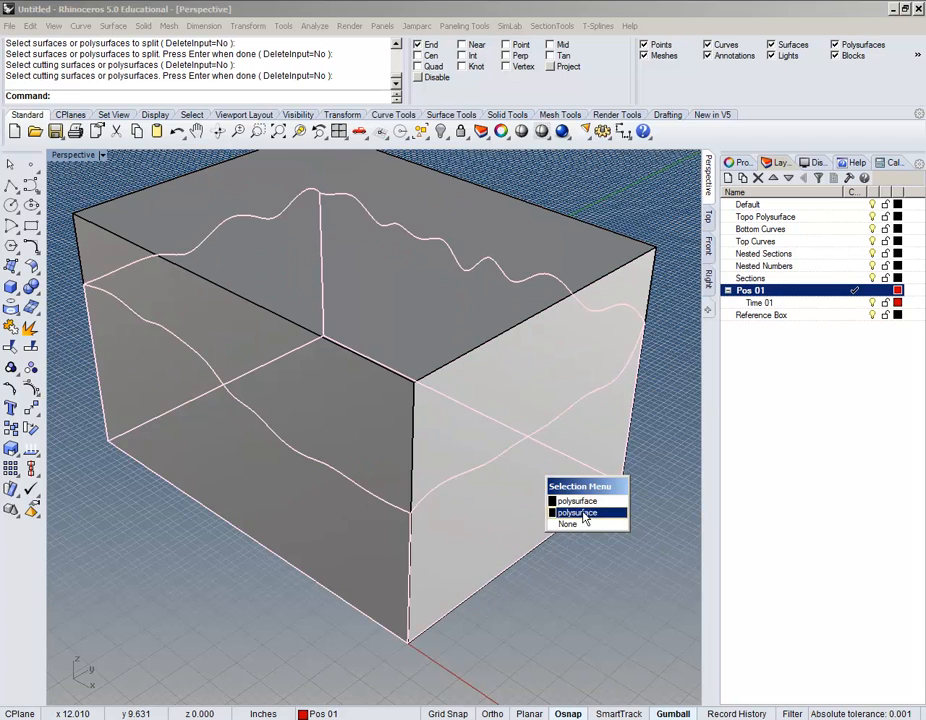
{"action": "left_click", "coordinate": [585, 508]}
{"action": "key", "text": "Delete"}
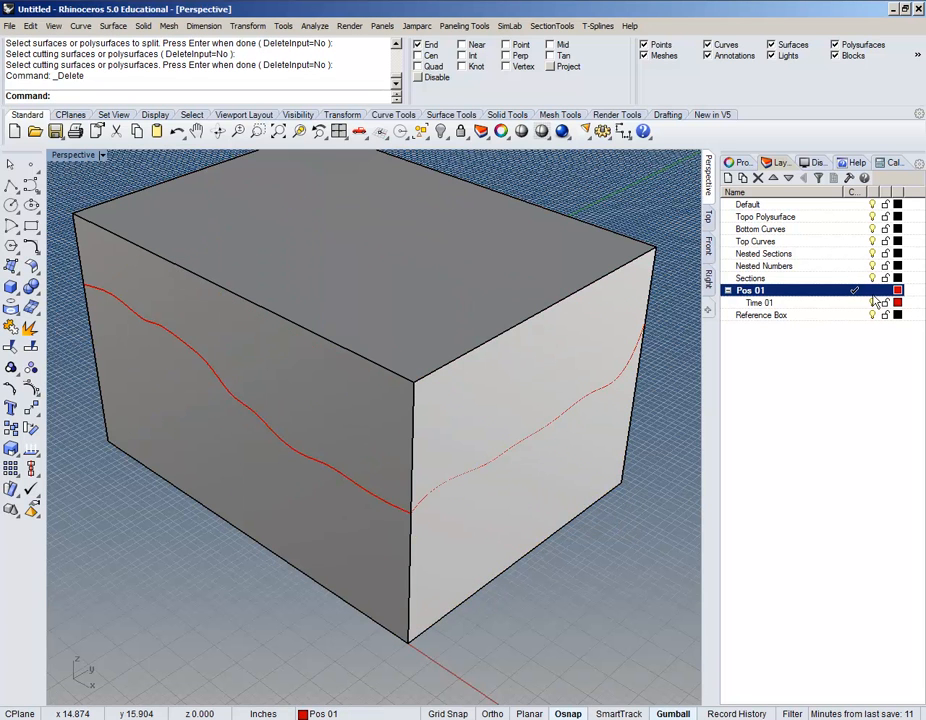
{"action": "right_click", "coordinate": [506, 360]}
{"action": "left_click", "coordinate": [507, 350]}
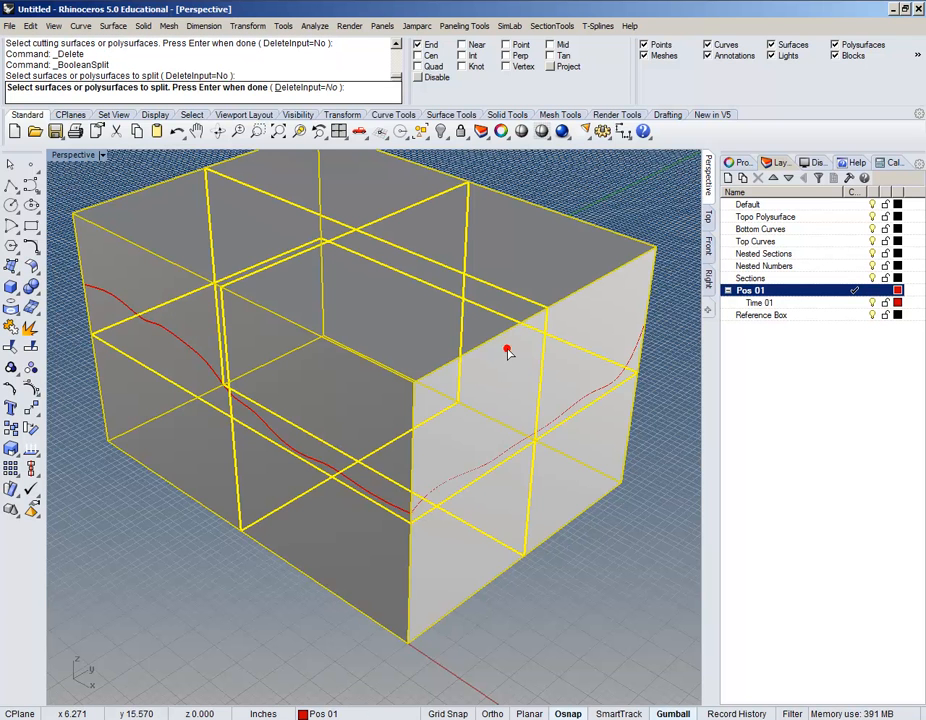
{"action": "right_click", "coordinate": [500, 456]}
{"action": "left_click", "coordinate": [504, 457]}
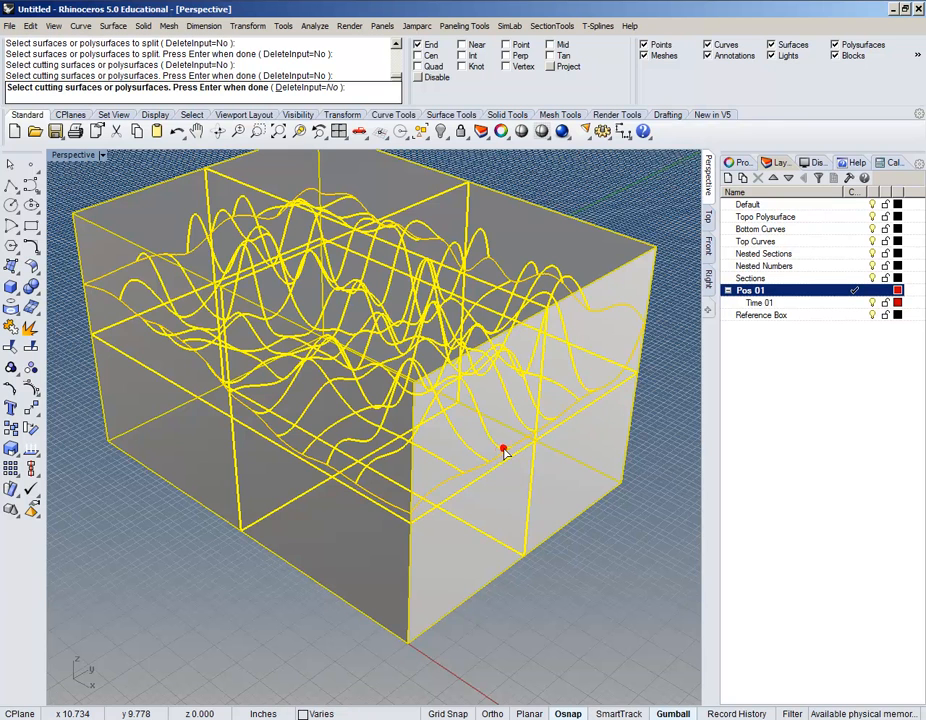
{"action": "right_click", "coordinate": [536, 488]}
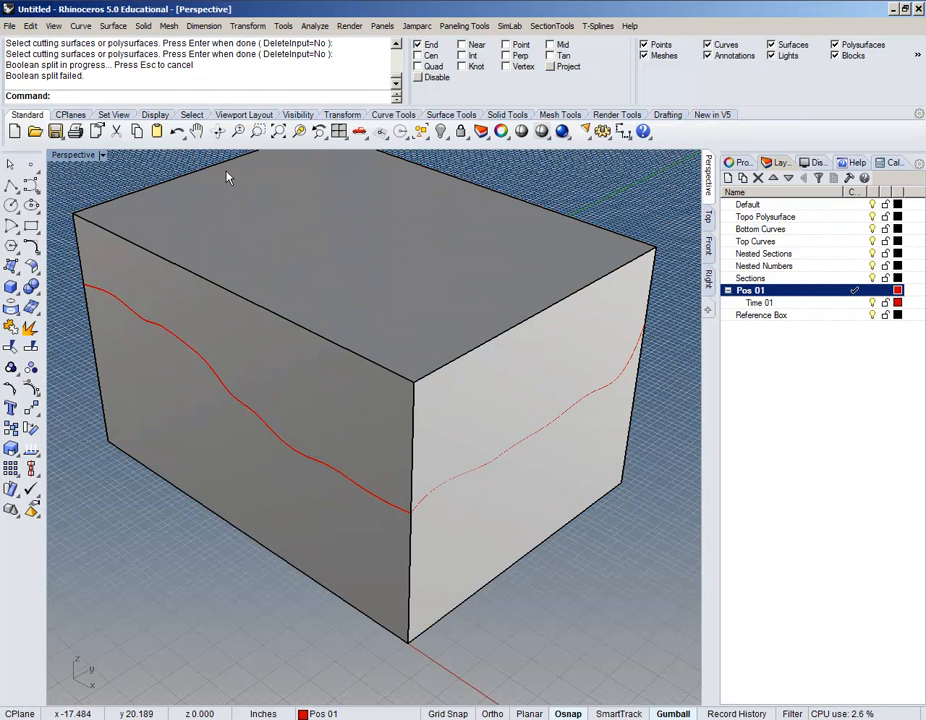
{"action": "left_click", "coordinate": [517, 367]}
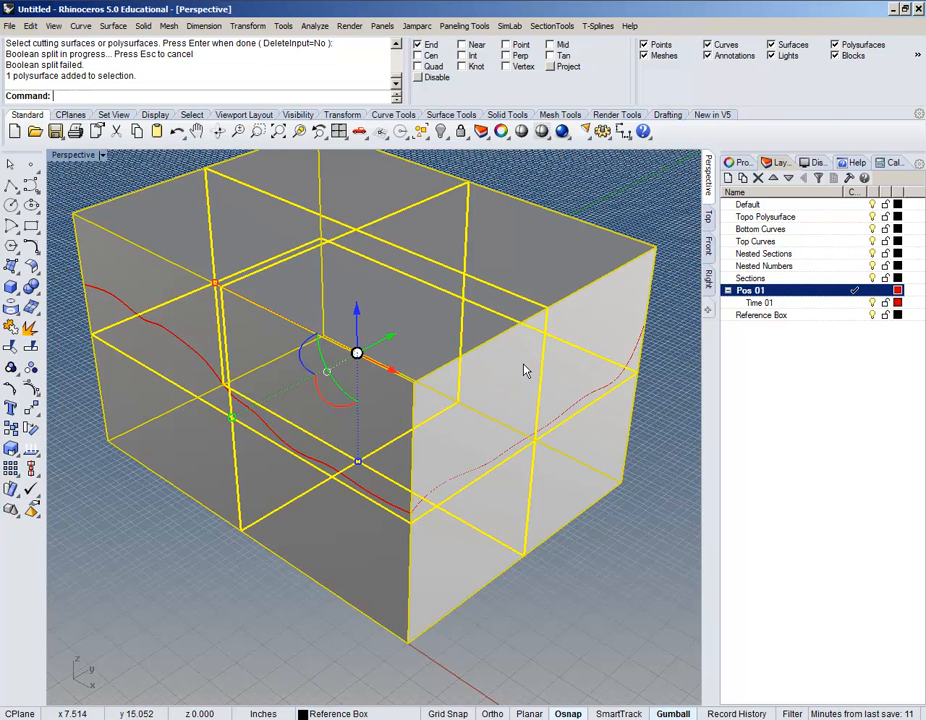
{"action": "key", "text": "ctrl+h"}
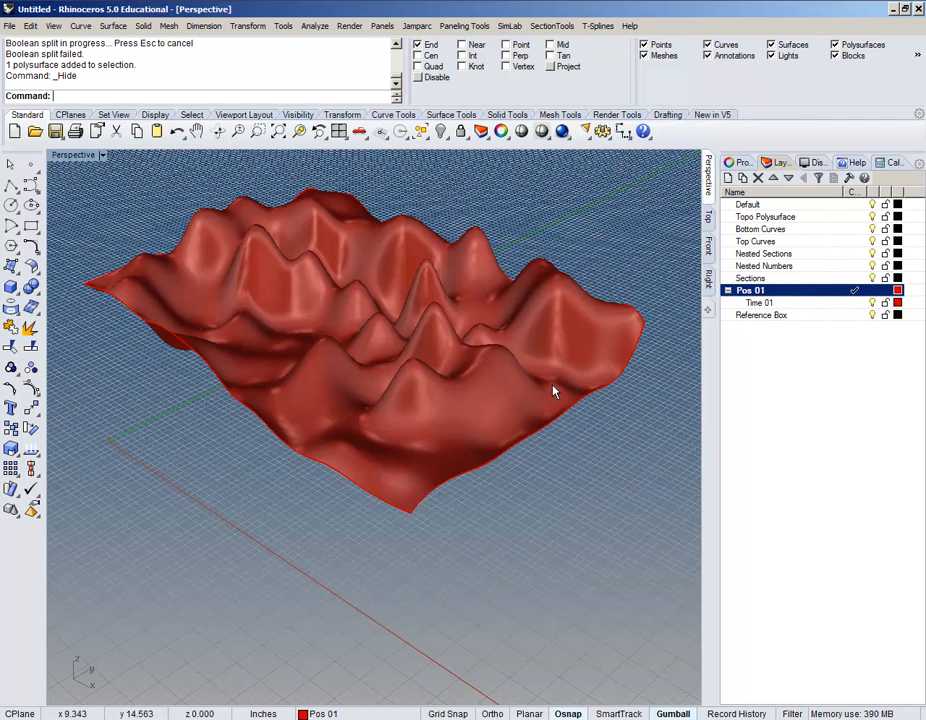
{"action": "key", "text": "ctrl+z"}
{"action": "right_click_drag", "start_coordinate": [593, 399], "coordinate": [399, 457]}
{"action": "scroll", "coordinate": [502, 425], "scroll_direction": "down", "scroll_amount": 5}
{"action": "right_click_drag", "start_coordinate": [500, 482], "coordinate": [360, 429], "text": "shift"}
{"action": "left_click", "coordinate": [473, 455]}
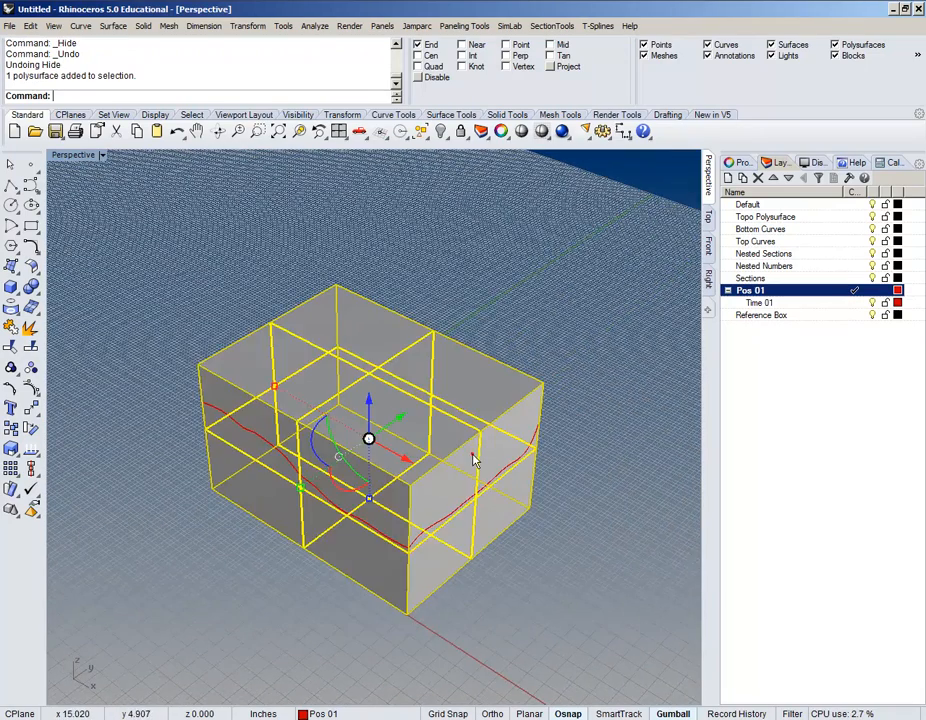
{"action": "left_click", "coordinate": [575, 419]}
{"action": "mouse_move", "coordinate": [593, 424]}
{"action": "right_mouse_down"}
{"action": "mouse_move", "coordinate": [465, 433]}
{"action": "mouse_move", "coordinate": [436, 445]}
{"action": "mouse_move", "coordinate": [437, 437]}
{"action": "right_mouse_up"}
{"action": "left_click", "coordinate": [81, 26]}
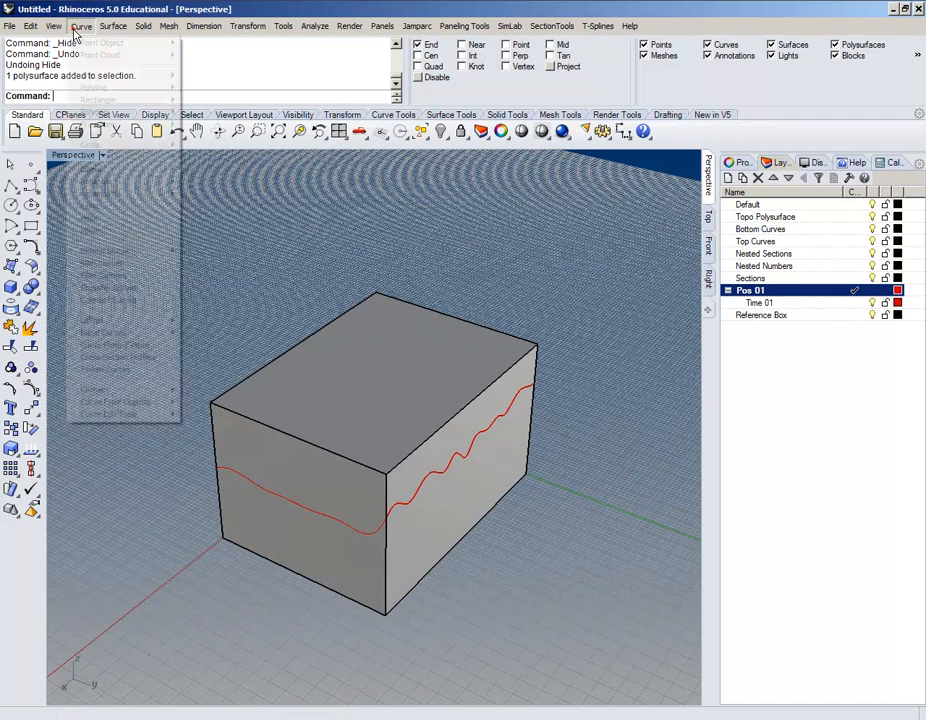
{"action": "mouse_move", "coordinate": [128, 405]}
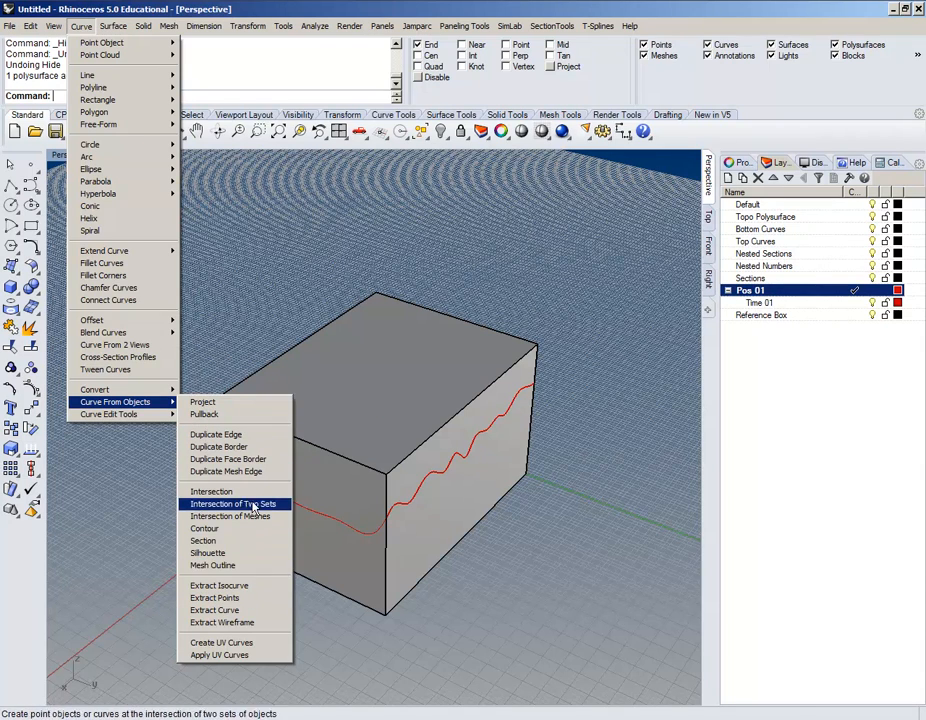
{"action": "left_click", "coordinate": [211, 491]}
{"action": "right_click_drag", "start_coordinate": [482, 490], "coordinate": [428, 453]}
{"action": "left_click", "coordinate": [428, 455]}
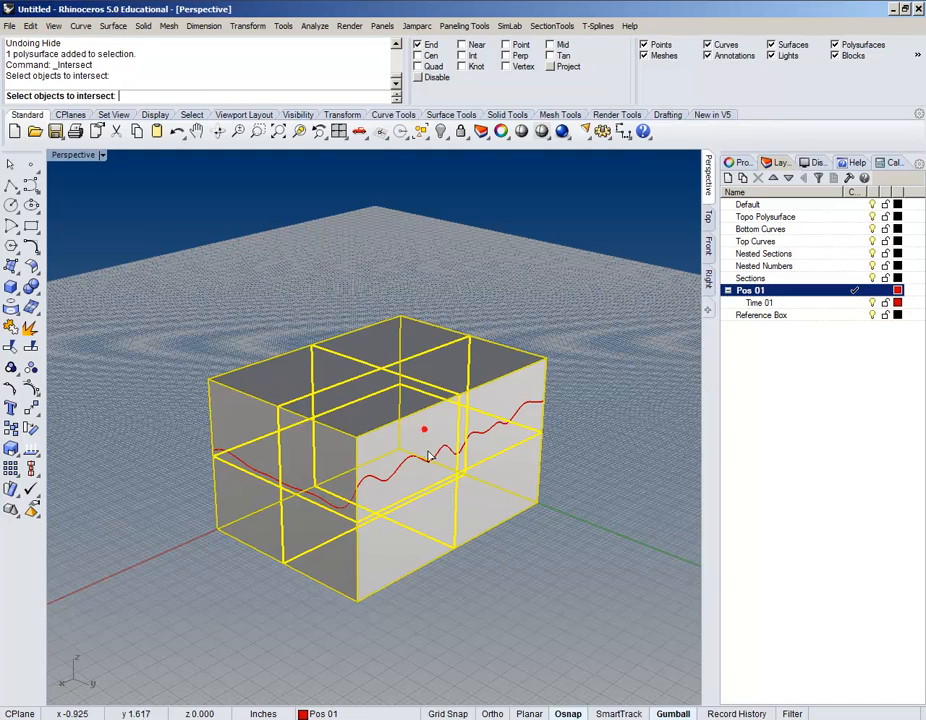
{"action": "left_click", "coordinate": [427, 460]}
{"action": "key", "text": "Return"}
{"action": "right_click_drag", "start_coordinate": [427, 563], "coordinate": [462, 589]}
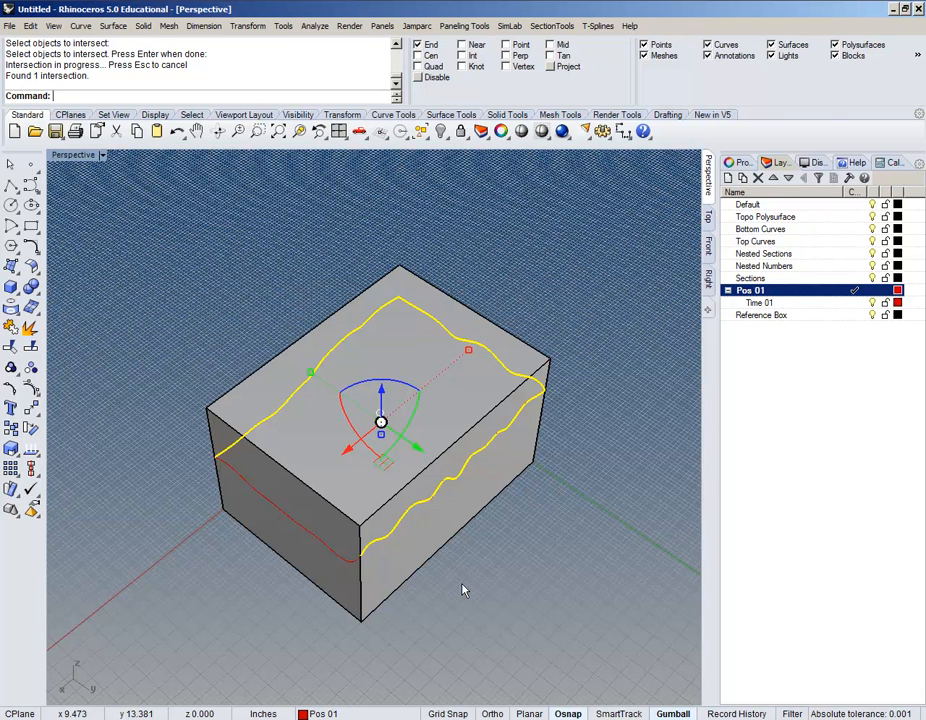
{"action": "right_click_drag", "start_coordinate": [262, 457], "coordinate": [480, 362]}
{"action": "key", "text": "Delete"}
{"action": "scroll", "coordinate": [470, 479], "scroll_direction": "up", "scroll_amount": 6}
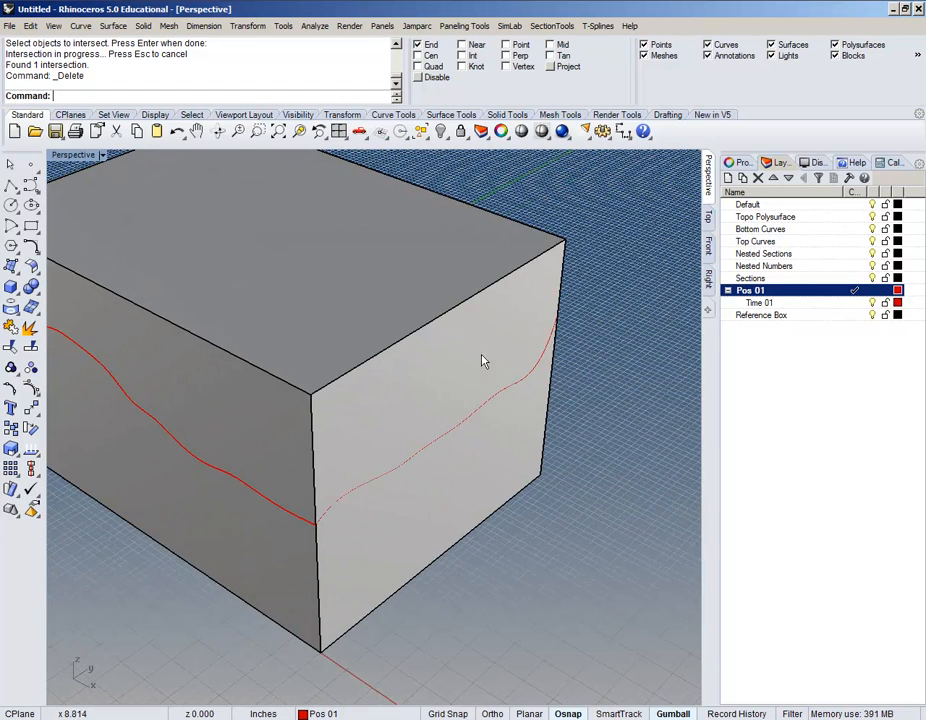
Step: Slide the box's end face along X with the gumball's red arrow until it meets the terrain edge
{"action": "scroll", "coordinate": [506, 403], "scroll_direction": "down", "scroll_amount": 3}
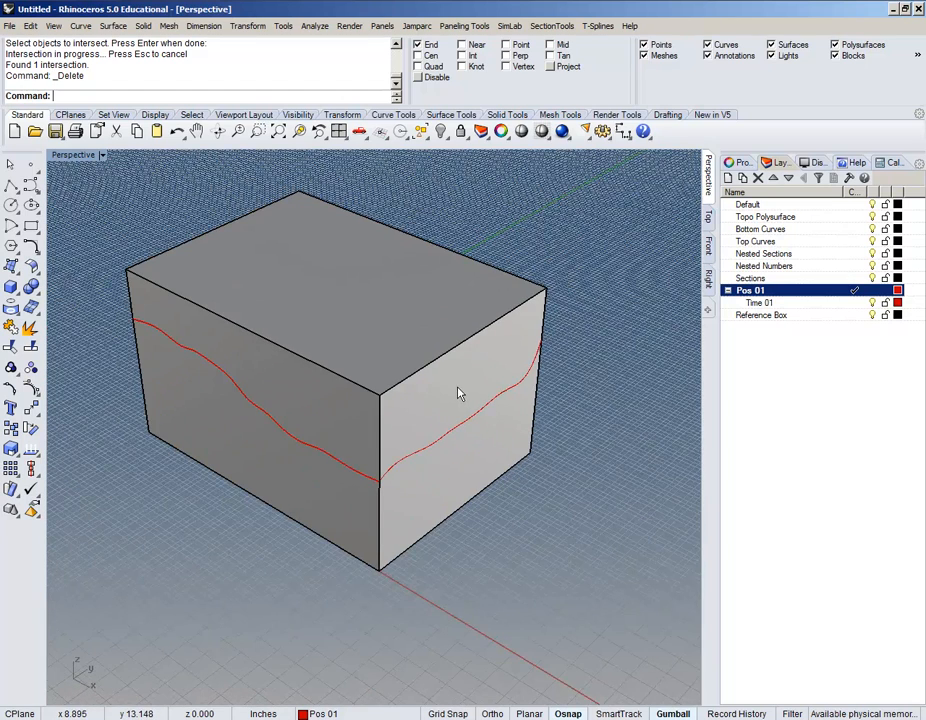
{"action": "left_click", "coordinate": [458, 393], "text": "ctrl+shift"}
{"action": "scroll", "coordinate": [413, 508], "scroll_direction": "up", "scroll_amount": 3}
{"action": "right_click_drag", "start_coordinate": [336, 437], "coordinate": [515, 368]}
{"action": "scroll", "coordinate": [367, 444], "scroll_direction": "down", "scroll_amount": 3}
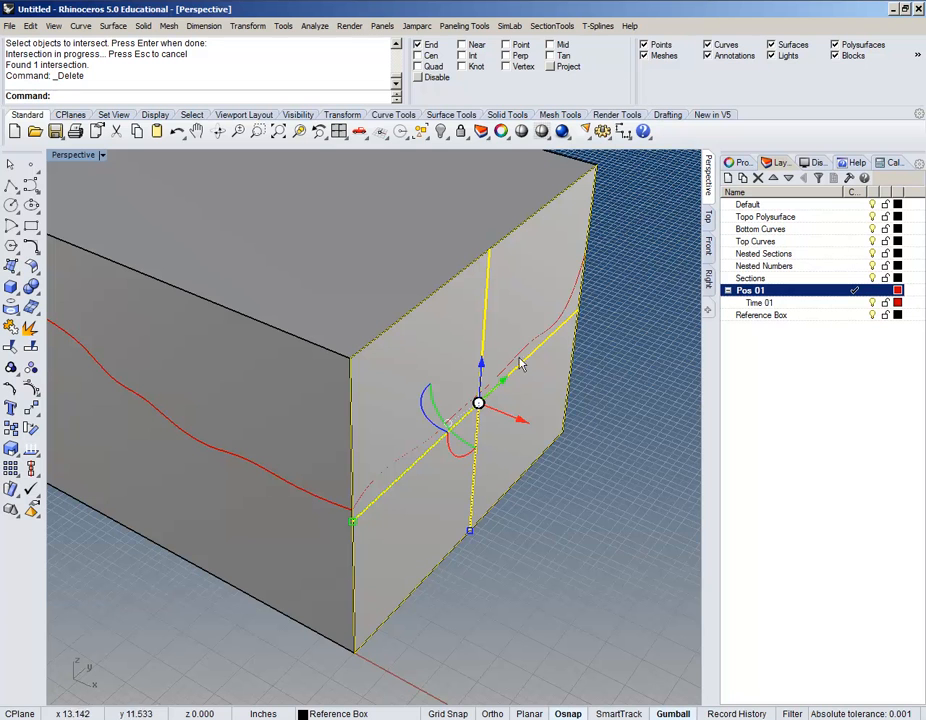
{"action": "left_click_drag", "start_coordinate": [519, 424], "coordinate": [352, 510]}
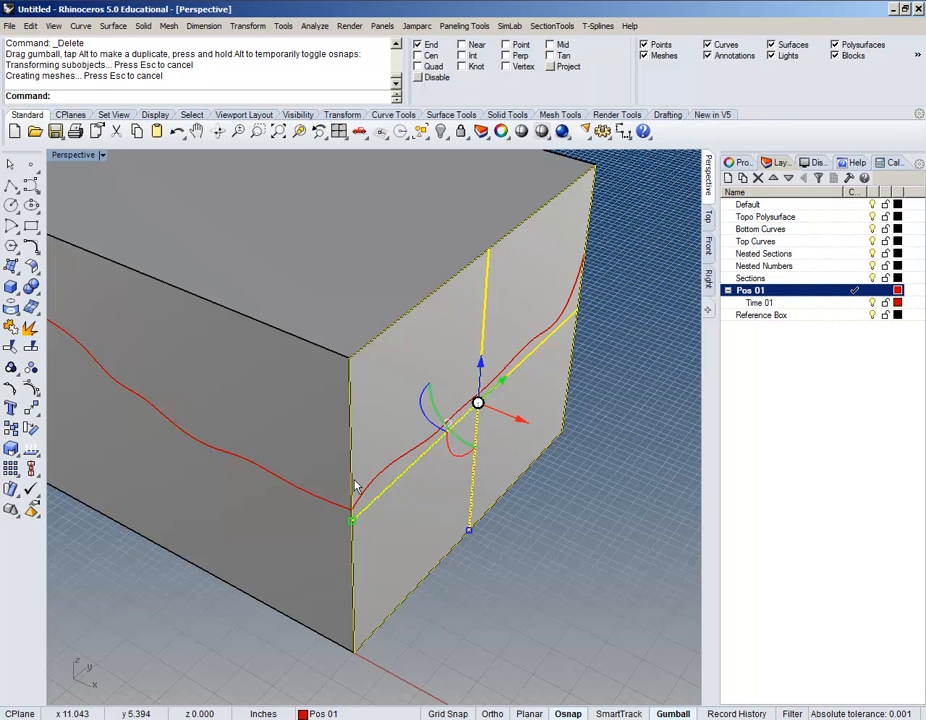
{"action": "scroll", "coordinate": [355, 484], "scroll_direction": "down", "scroll_amount": 6}
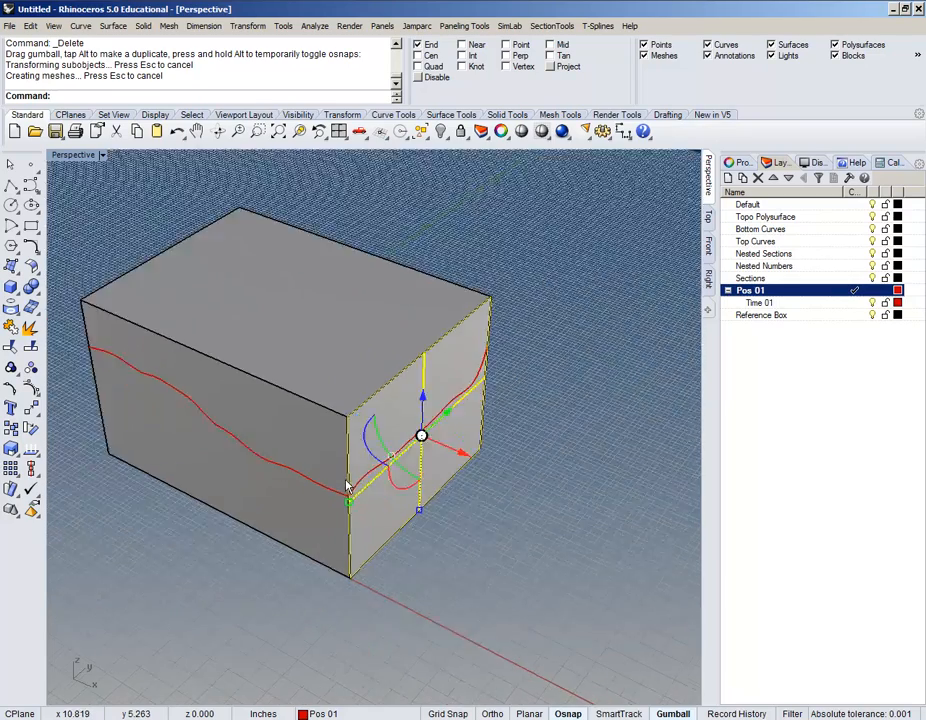
{"action": "left_click", "coordinate": [409, 552]}
{"action": "right_click_drag", "start_coordinate": [409, 552], "coordinate": [496, 550]}
{"action": "mouse_move", "coordinate": [431, 500]}
{"action": "right_mouse_down", "text": "shift"}
{"action": "mouse_move", "coordinate": [519, 518]}
{"action": "mouse_move", "coordinate": [368, 521]}
{"action": "mouse_move", "coordinate": [320, 511]}
{"action": "mouse_move", "coordinate": [537, 519]}
{"action": "mouse_move", "coordinate": [437, 500]}
{"action": "mouse_move", "coordinate": [585, 490]}
{"action": "right_mouse_up", "text": "shift"}
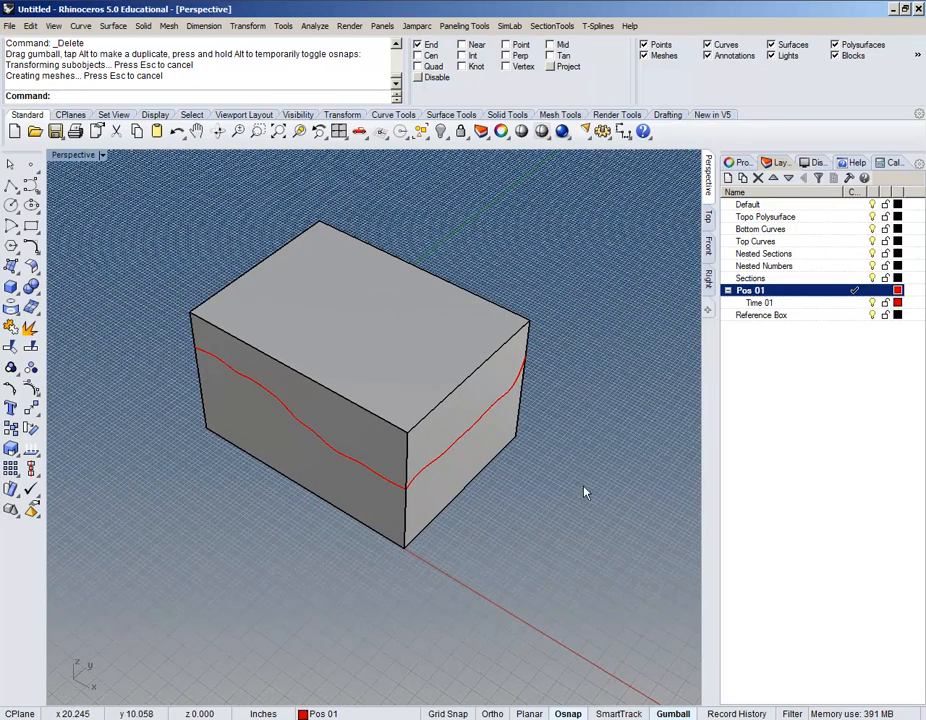
Step: Split the box with the wavy terrain surface using BooleanSplit
{"action": "left_click", "coordinate": [581, 482]}
{"action": "type", "text": "Boole"}
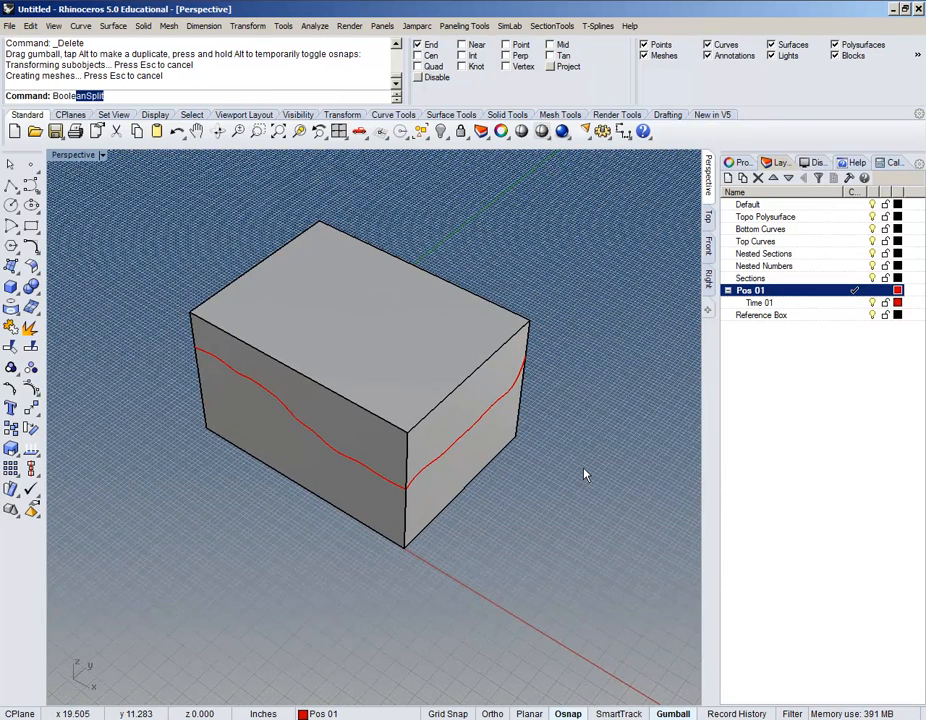
{"action": "key", "text": "Return"}
{"action": "left_click", "coordinate": [414, 360]}
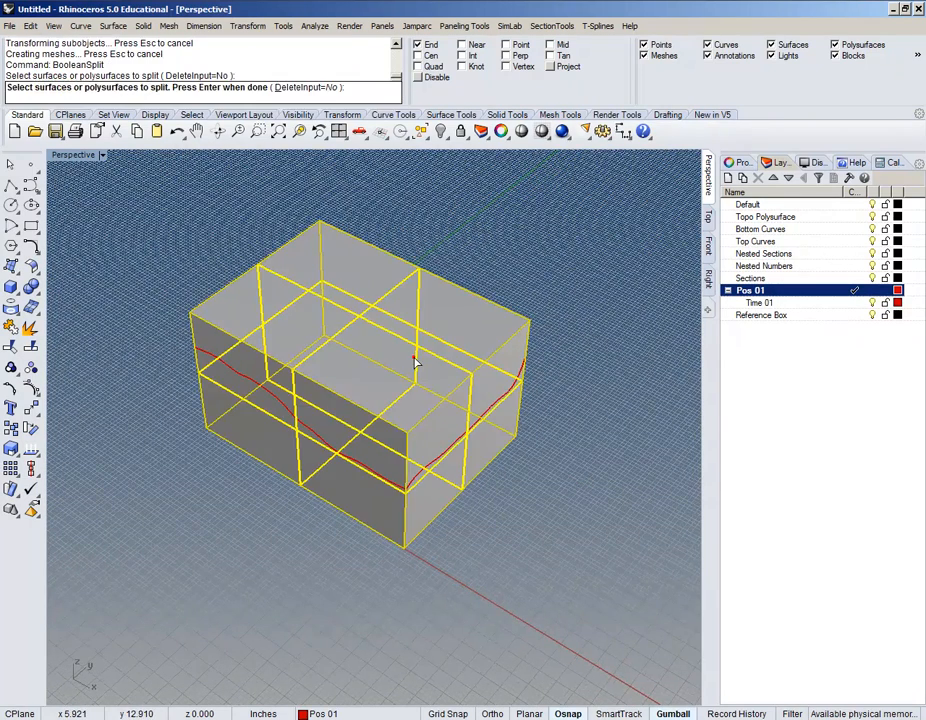
{"action": "key", "text": "Return"}
{"action": "left_click", "coordinate": [440, 459]}
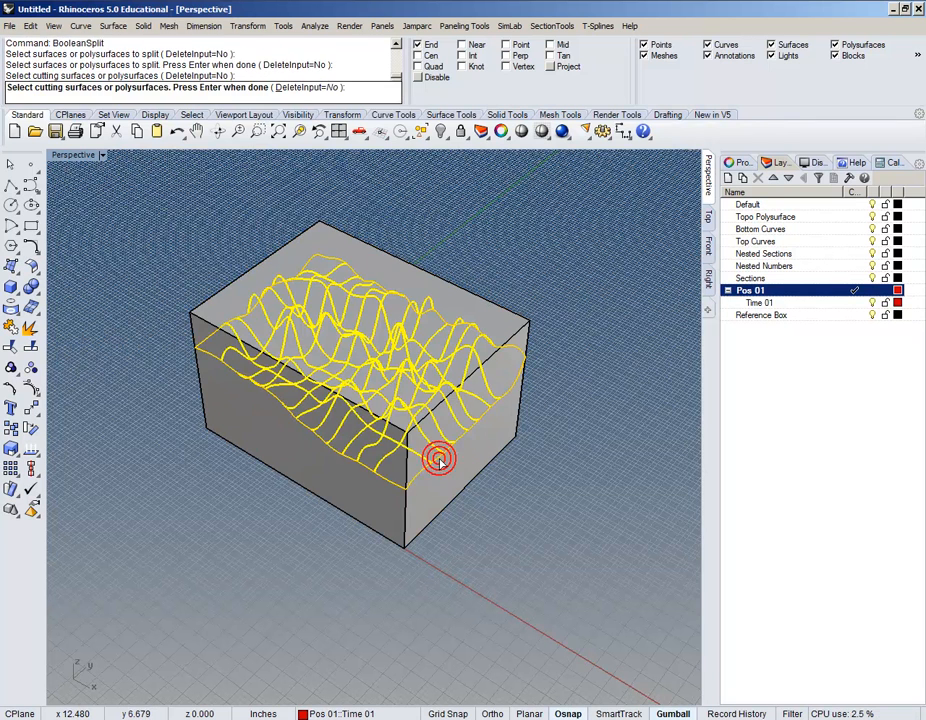
{"action": "key", "text": "Return"}
Step: Move the wavy surface to the Topo Polysurface layer and make that layer current
{"action": "left_click", "coordinate": [440, 330]}
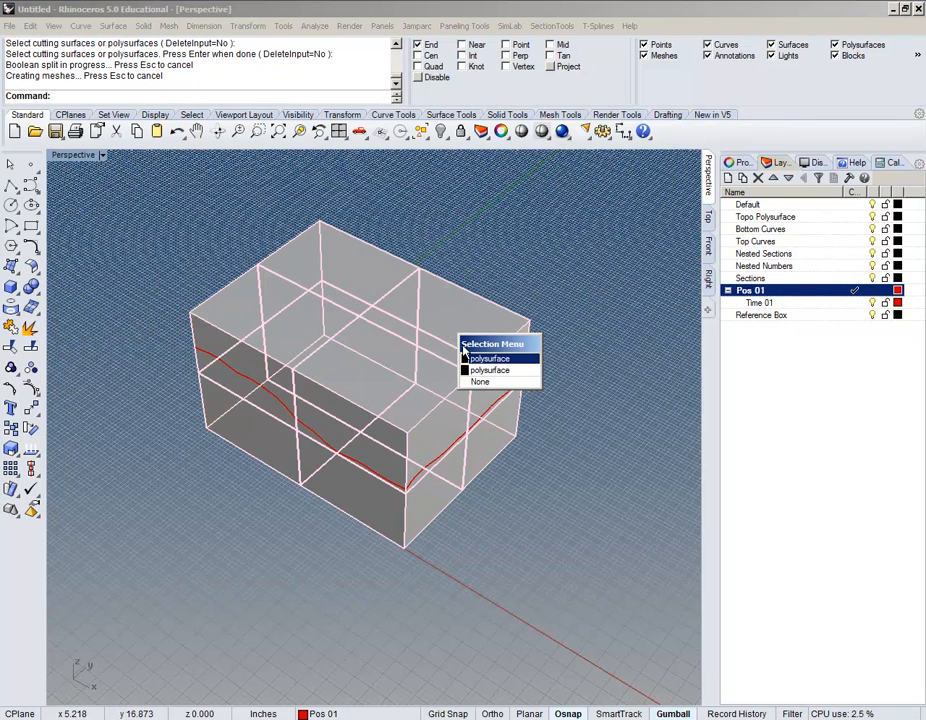
{"action": "left_click", "coordinate": [466, 358]}
{"action": "left_click", "coordinate": [486, 453]}
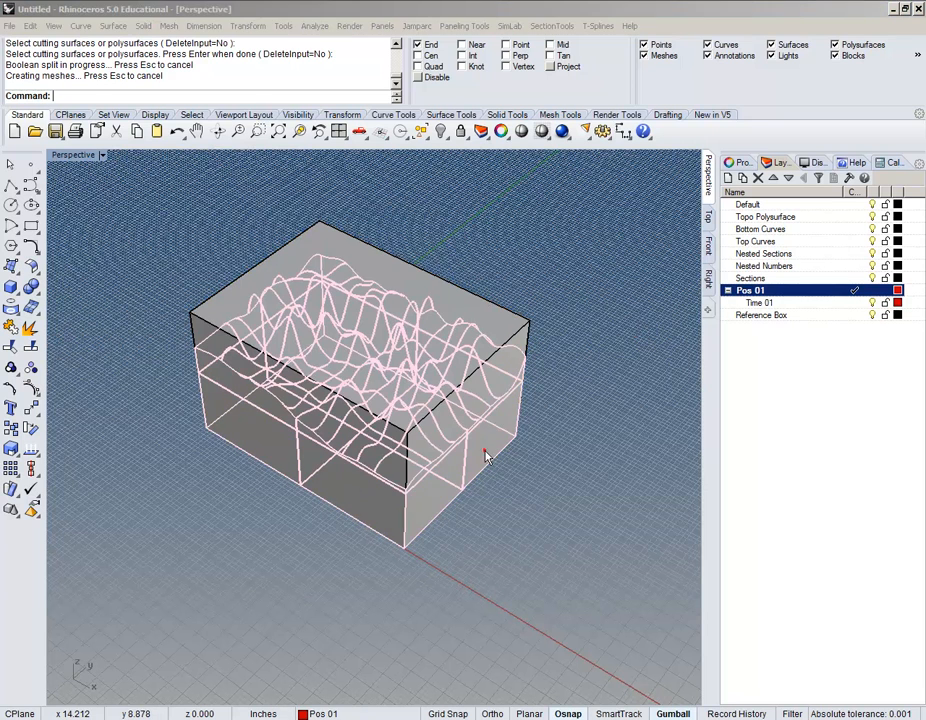
{"action": "left_click", "coordinate": [520, 498]}
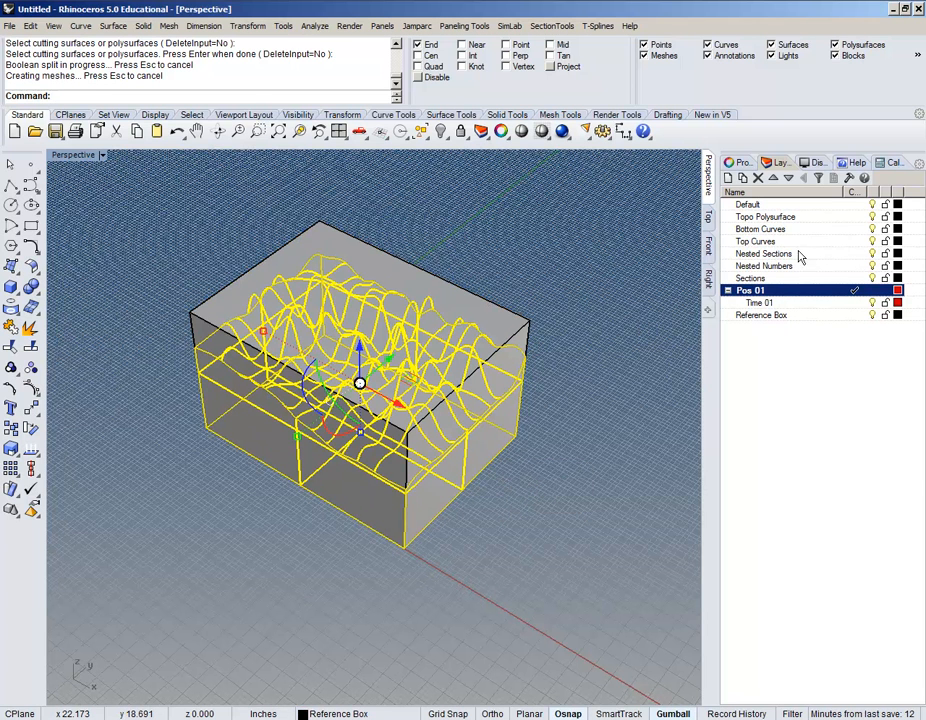
{"action": "right_click", "coordinate": [785, 217]}
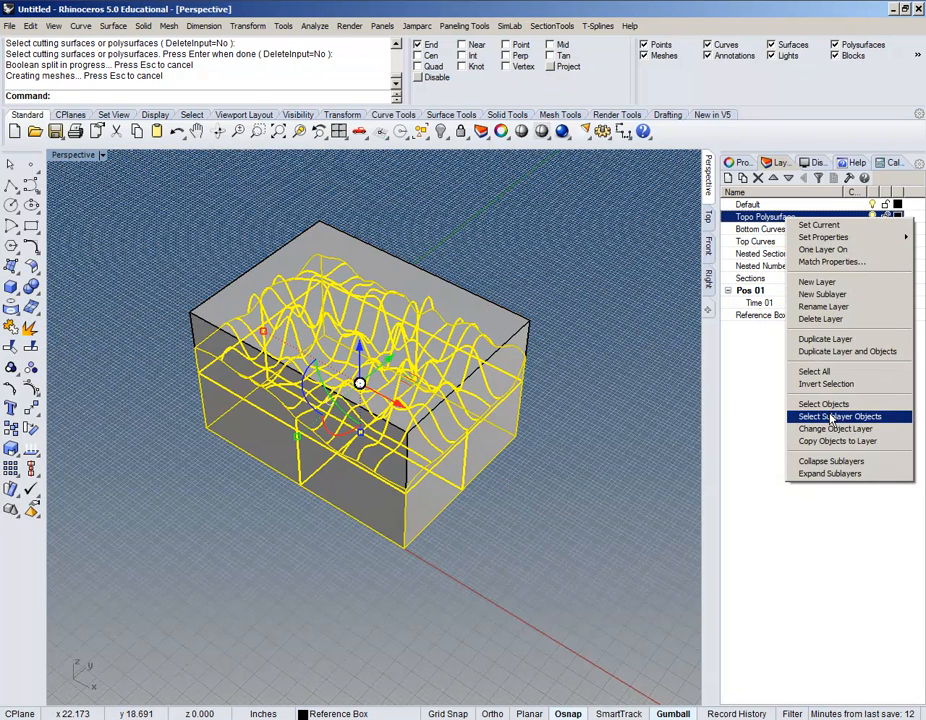
{"action": "left_click", "coordinate": [832, 429]}
{"action": "left_click", "coordinate": [855, 219]}
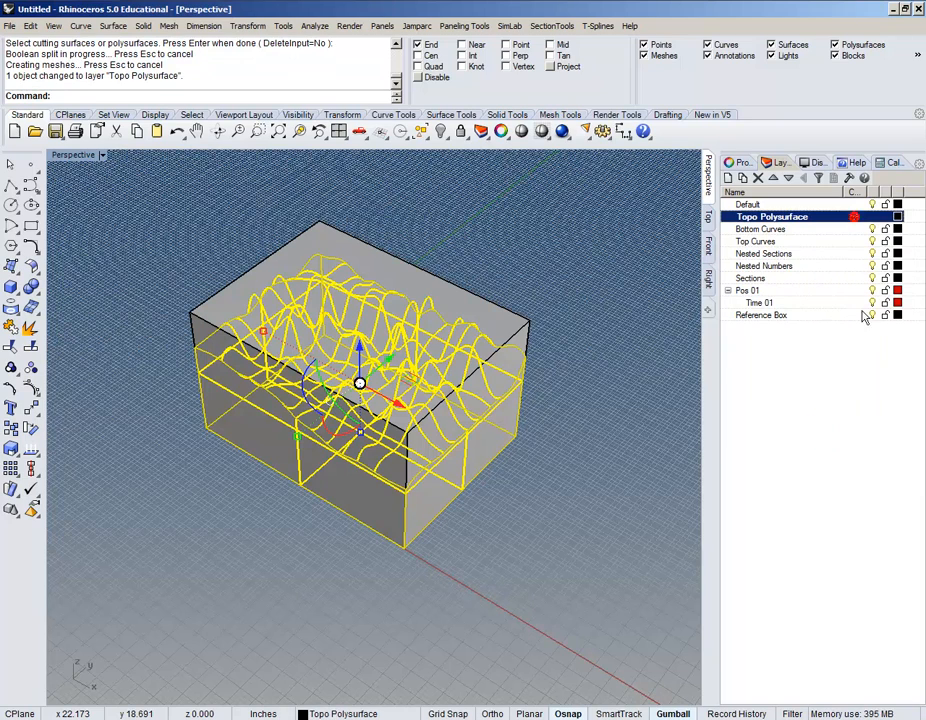
Step: Hide the Reference Box and Pos 01 layers, leaving the grey terrain block visible
{"action": "left_click", "coordinate": [874, 315]}
{"action": "left_click", "coordinate": [483, 557]}
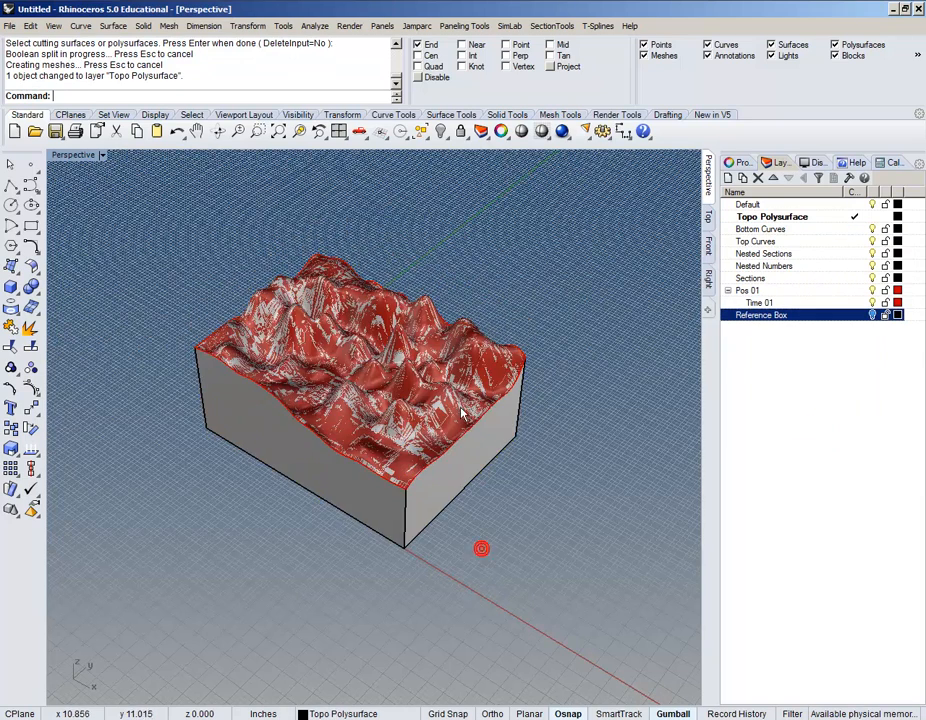
{"action": "scroll", "coordinate": [455, 440], "scroll_direction": "up", "scroll_amount": 4}
{"action": "left_click", "coordinate": [471, 424]}
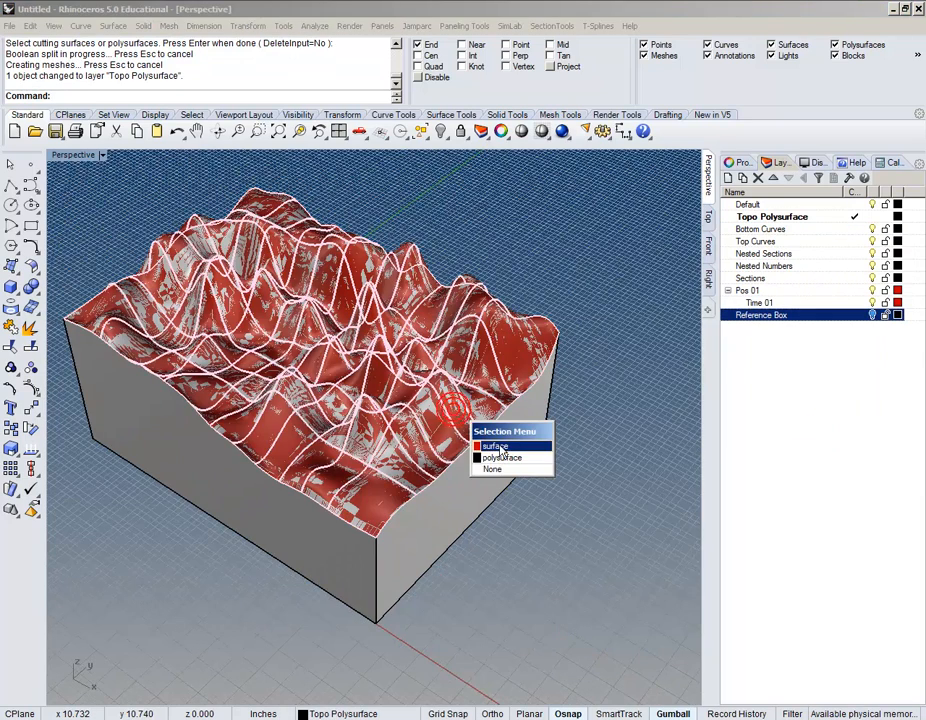
{"action": "key", "text": "Escape"}
{"action": "left_click", "coordinate": [872, 290]}
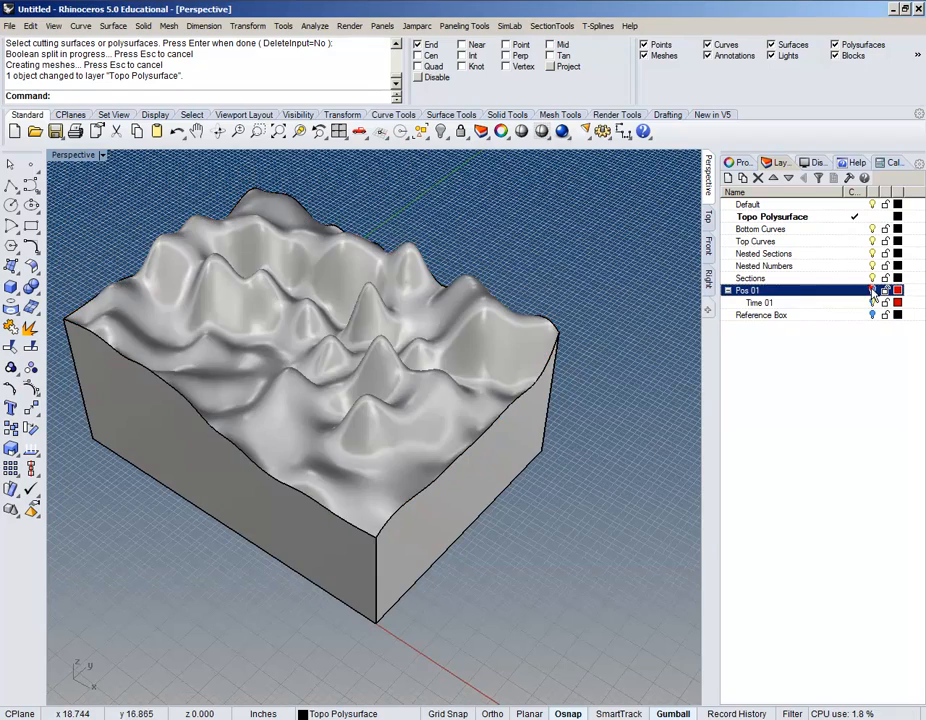
{"action": "left_click", "coordinate": [399, 496]}
{"action": "mouse_move", "coordinate": [440, 566]}
{"action": "right_mouse_down"}
{"action": "mouse_move", "coordinate": [492, 603]}
{"action": "mouse_move", "coordinate": [480, 626]}
{"action": "right_mouse_up"}
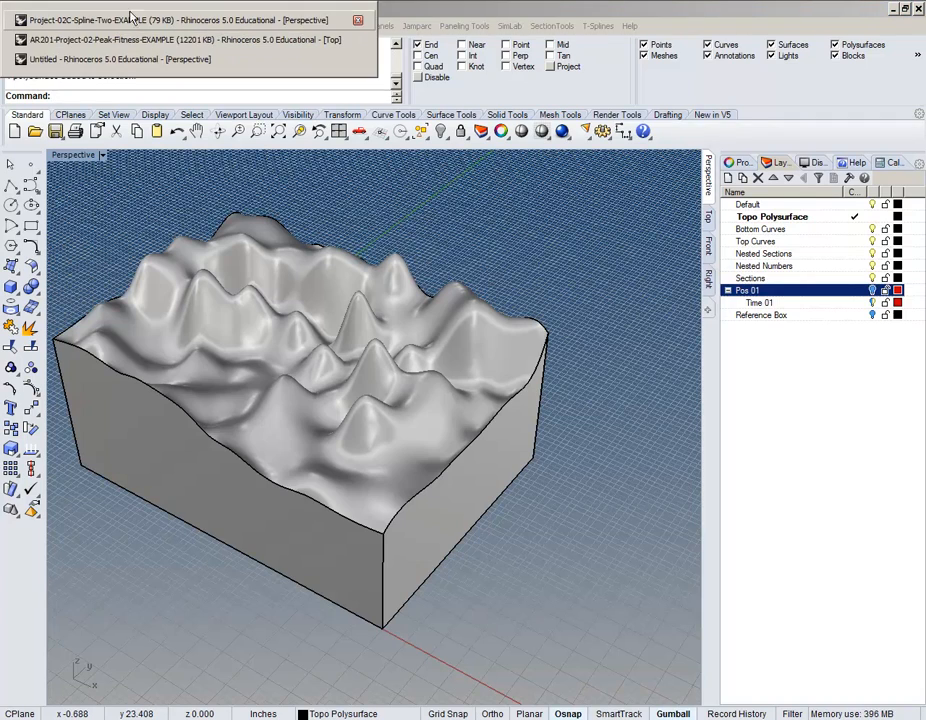
Step: Switch to the Project-02C-Spline-Two file and show it in the Top viewport
{"action": "left_click", "coordinate": [97, 16]}
{"action": "right_click_drag", "start_coordinate": [459, 409], "coordinate": [459, 409]}
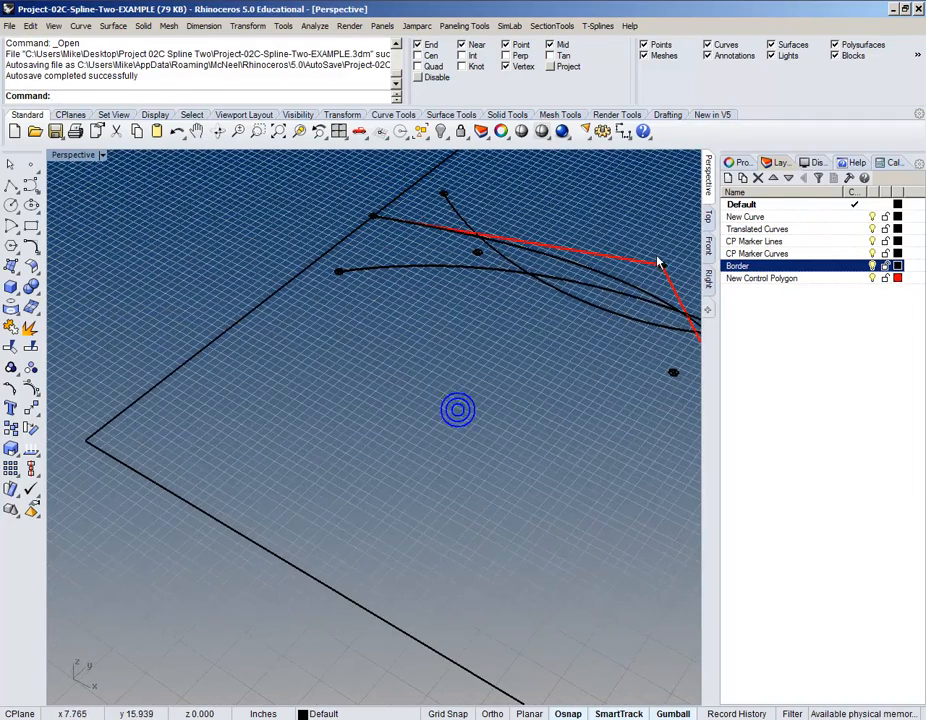
{"action": "left_click", "coordinate": [709, 218]}
{"action": "right_click_drag", "start_coordinate": [584, 364], "coordinate": [518, 292]}
{"action": "scroll", "coordinate": [430, 342], "scroll_direction": "up", "scroll_amount": 6}
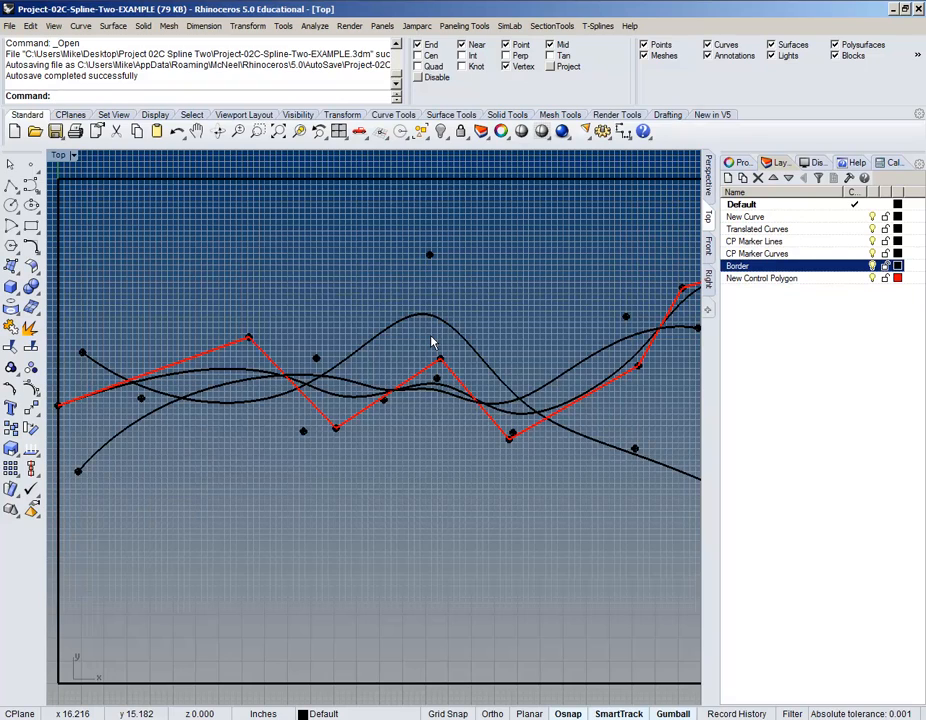
{"action": "right_click_drag", "start_coordinate": [508, 455], "coordinate": [446, 442]}
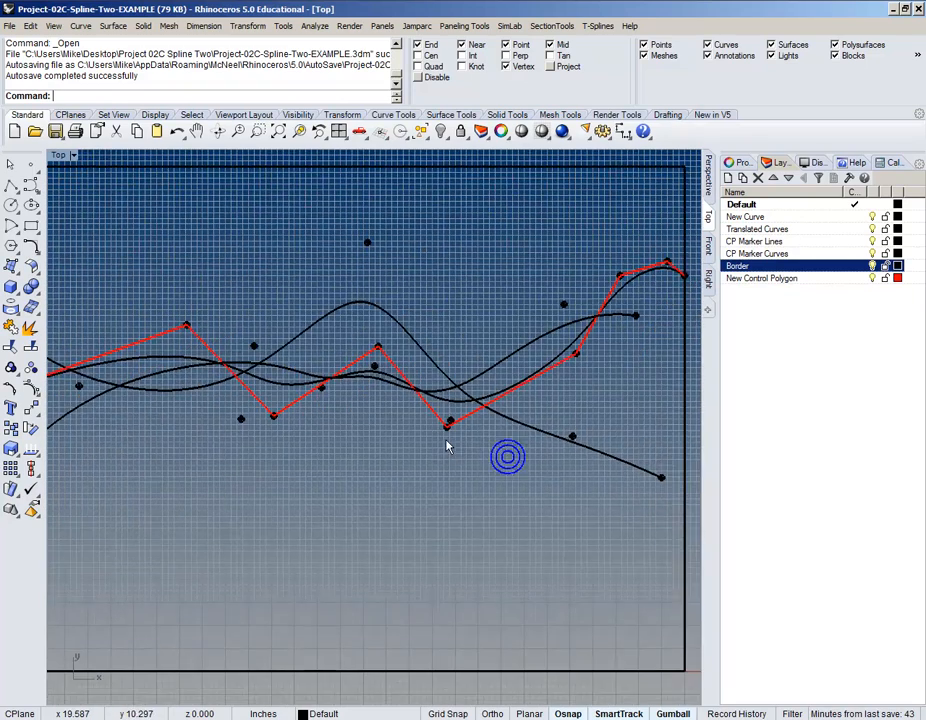
{"action": "scroll", "coordinate": [446, 442], "scroll_direction": "down", "scroll_amount": 6}
{"action": "scroll", "coordinate": [418, 374], "scroll_direction": "up", "scroll_amount": 2}
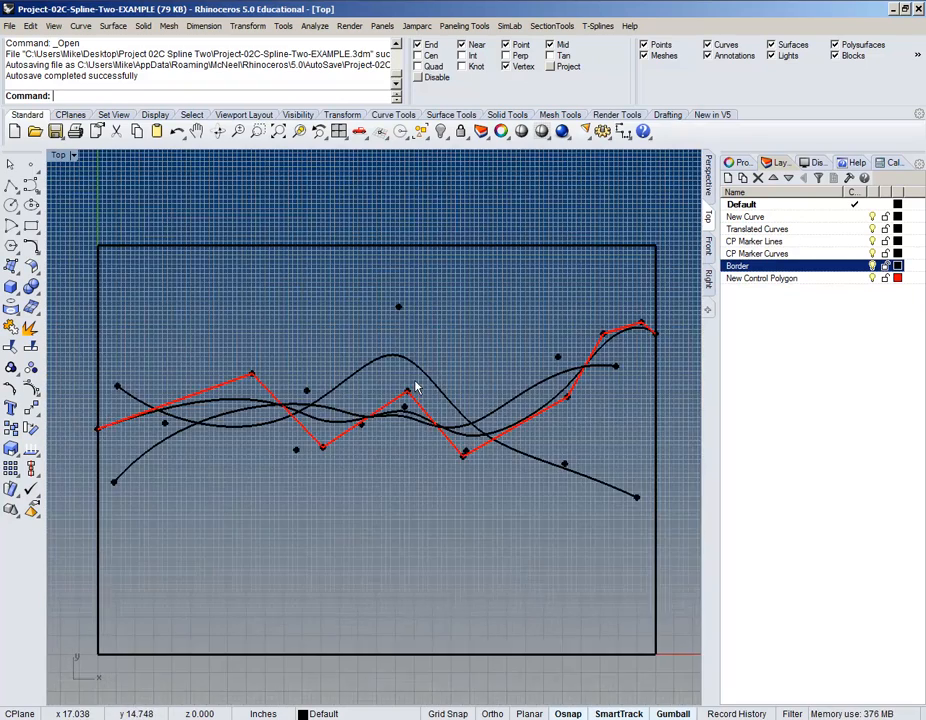
Step: Select the smooth spline curve in the Top view
{"action": "left_click", "coordinate": [203, 407]}
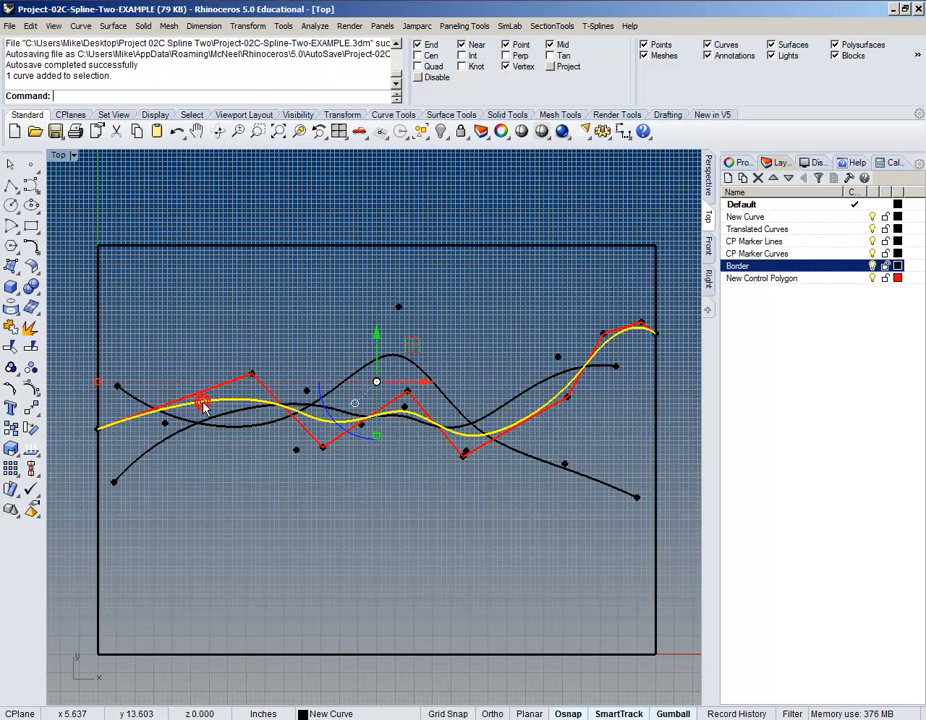
{"action": "left_click", "coordinate": [491, 317]}
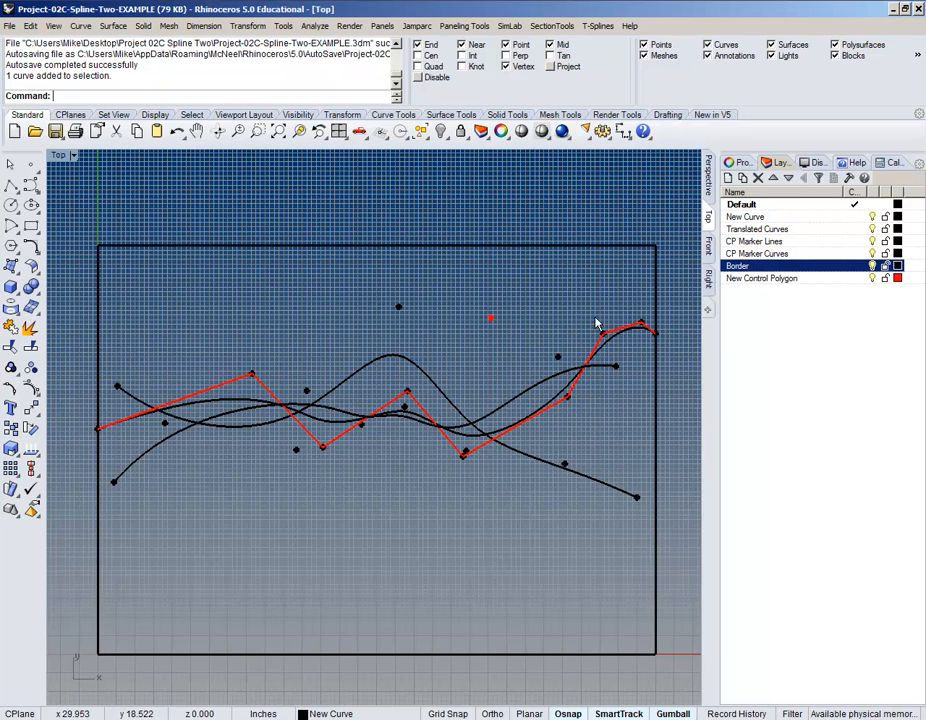
{"action": "right_click_drag", "start_coordinate": [492, 407], "coordinate": [502, 375]}
{"action": "scroll", "coordinate": [117, 405], "scroll_direction": "up", "scroll_amount": 8}
{"action": "scroll", "coordinate": [117, 410], "scroll_direction": "up", "scroll_amount": 4}
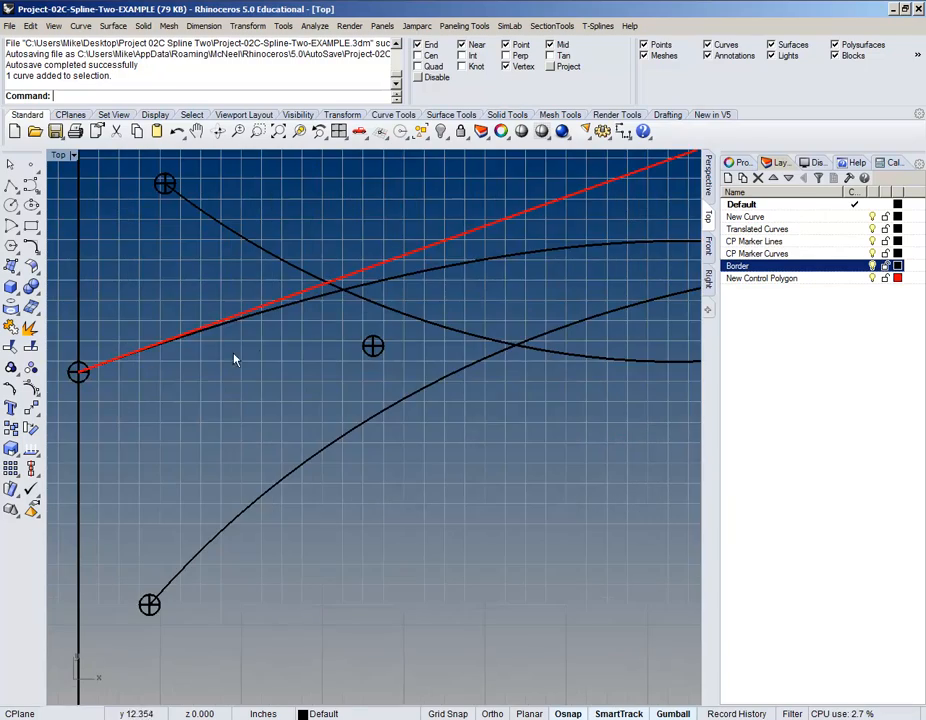
{"action": "left_click", "coordinate": [281, 311]}
{"action": "scroll", "coordinate": [281, 311], "scroll_direction": "down", "scroll_amount": 7}
Step: Add the border rectangle to the selection and copy both with Ctrl+C
{"action": "right_click_drag", "start_coordinate": [421, 364], "coordinate": [281, 414]}
{"action": "scroll", "coordinate": [281, 414], "scroll_direction": "down", "scroll_amount": 4}
{"action": "right_click_drag", "start_coordinate": [403, 445], "coordinate": [321, 478]}
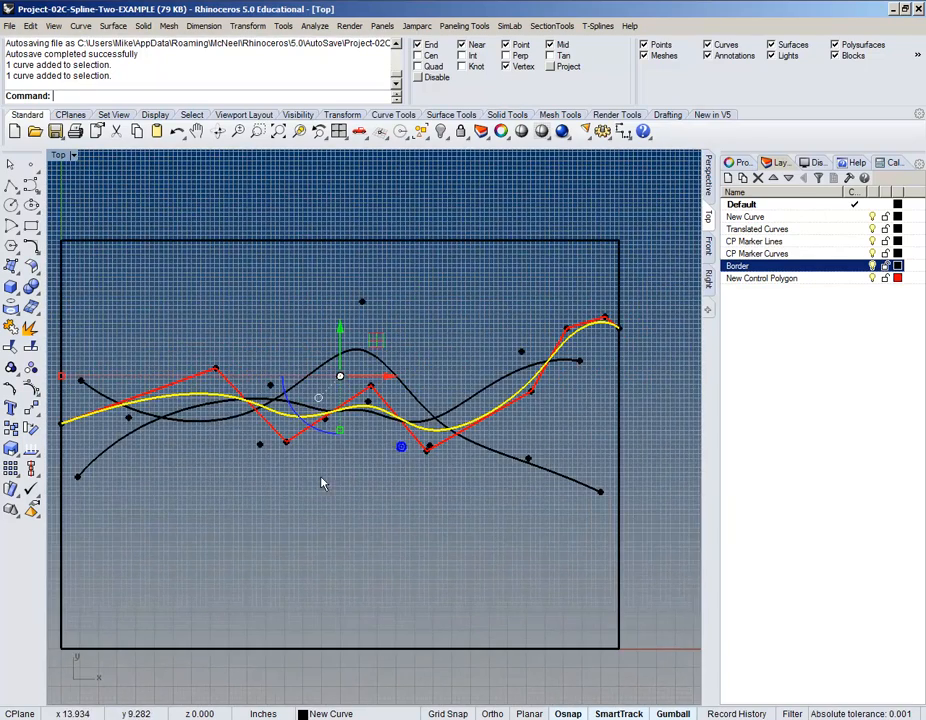
{"action": "left_click", "coordinate": [406, 244]}
{"action": "right_click_drag", "start_coordinate": [413, 372], "coordinate": [459, 415]}
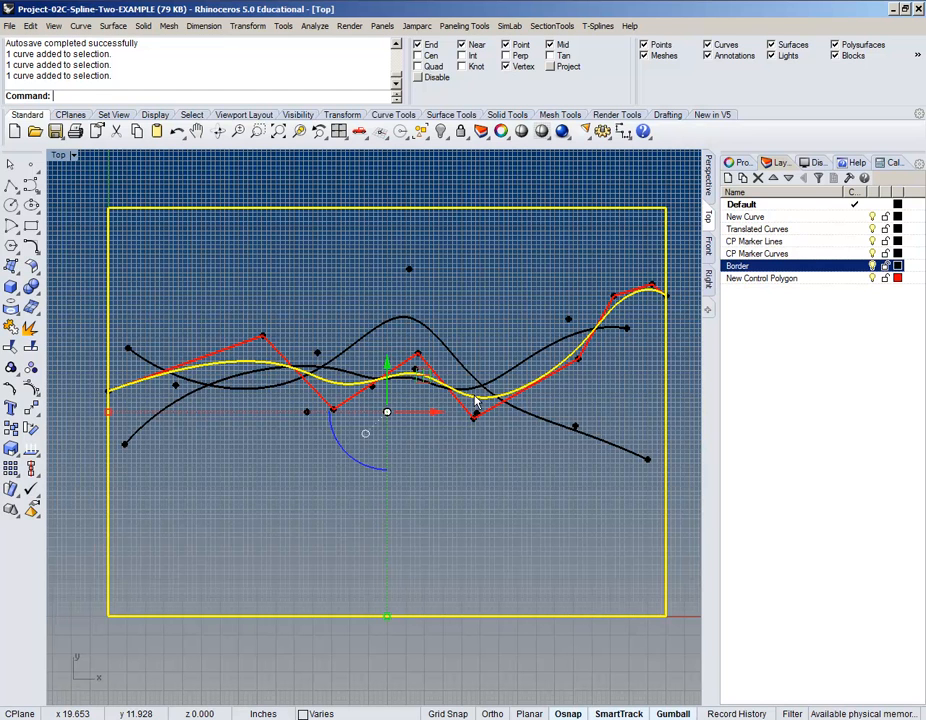
{"action": "key", "text": "ctrl+c"}
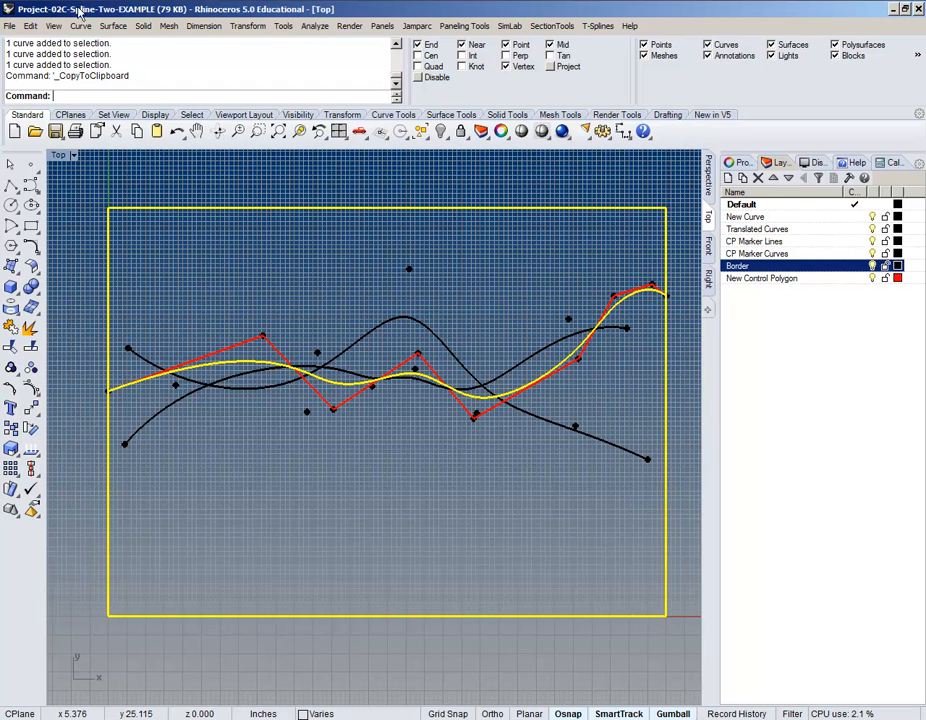
{"action": "mouse_move", "coordinate": [127, 0]}
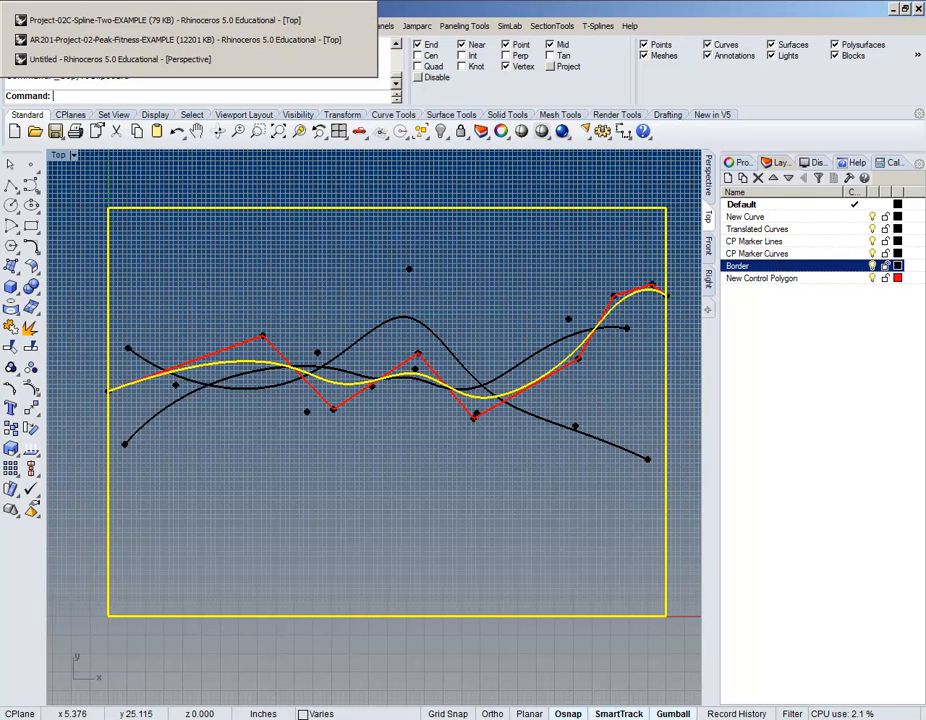
Step: Paste the copied spline and border rectangle into the Untitled terrain file
{"action": "left_click", "coordinate": [126, 60]}
{"action": "scroll", "coordinate": [380, 405], "scroll_direction": "down", "scroll_amount": 4}
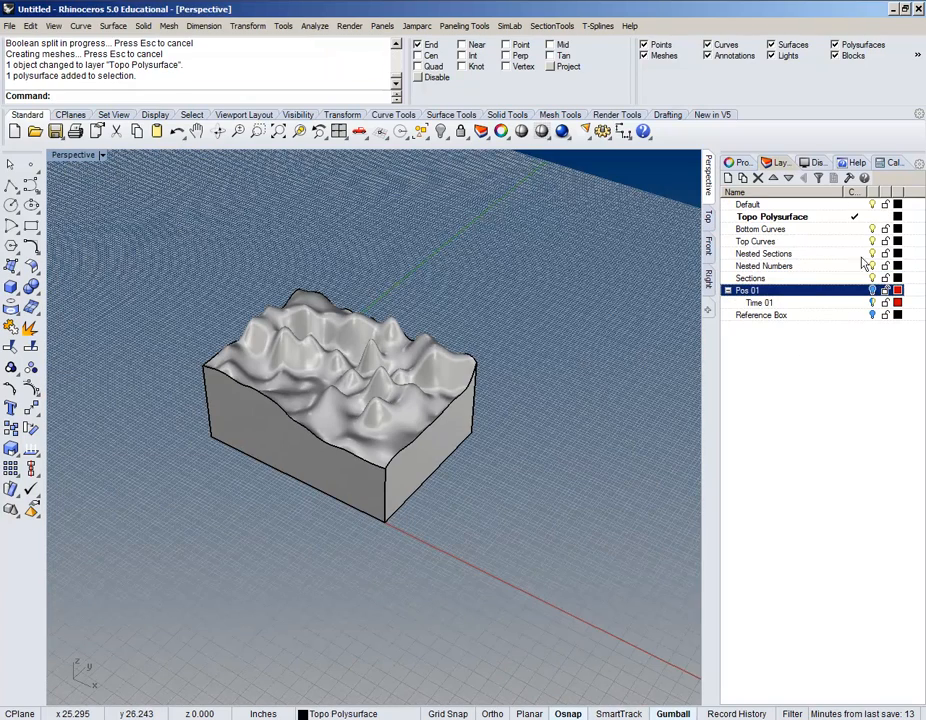
{"action": "key", "text": "ctrl+v"}
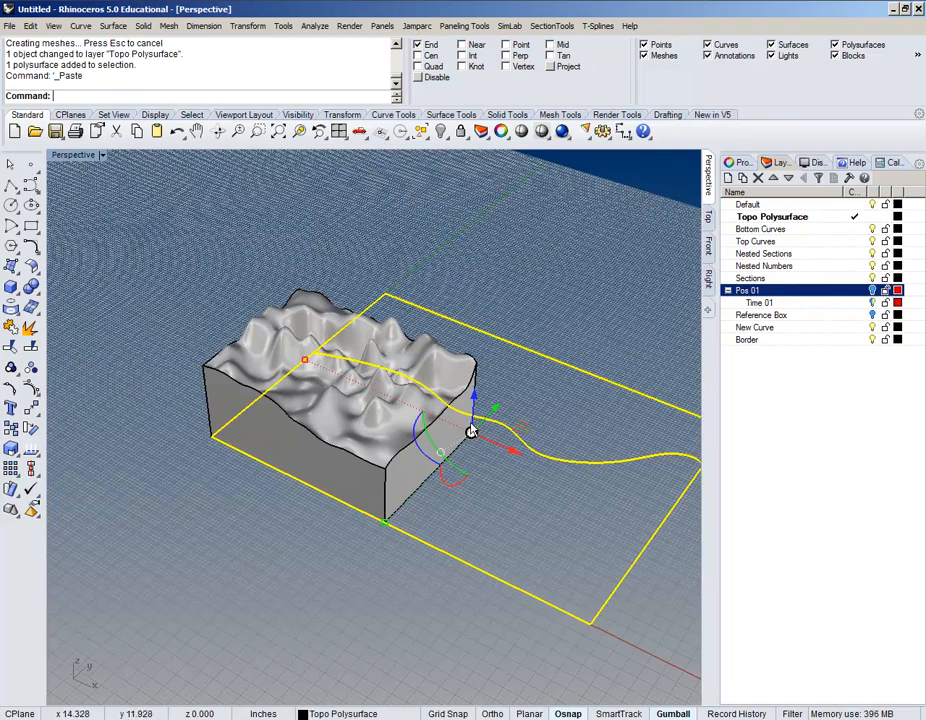
{"action": "right_click_drag", "start_coordinate": [231, 492], "coordinate": [460, 505]}
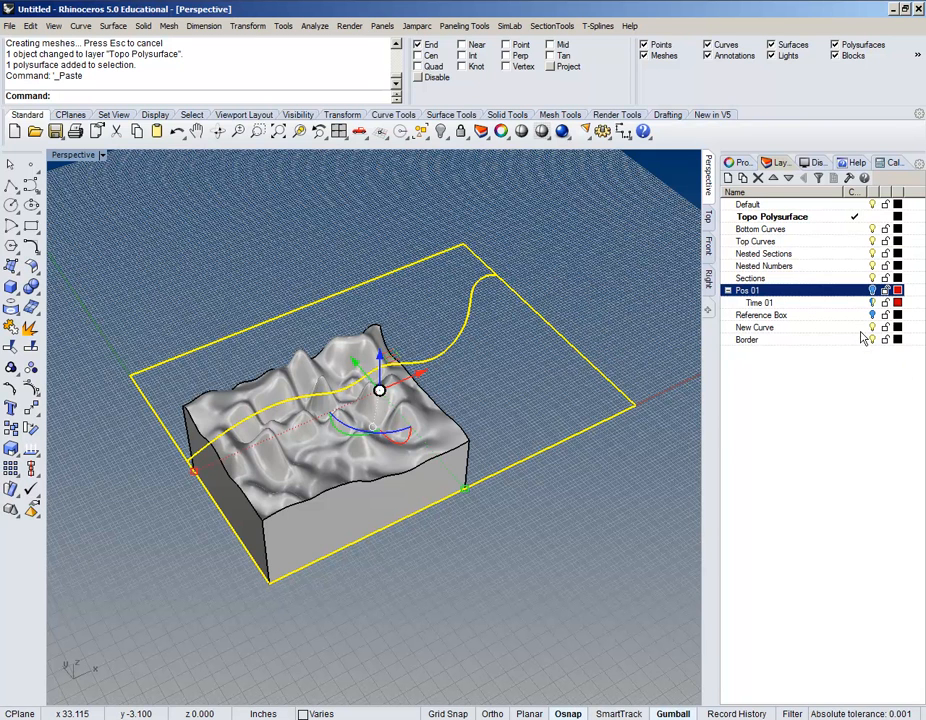
Step: Rename the New Curve layer to 'New Spline'
{"action": "double_click", "coordinate": [815, 327]}
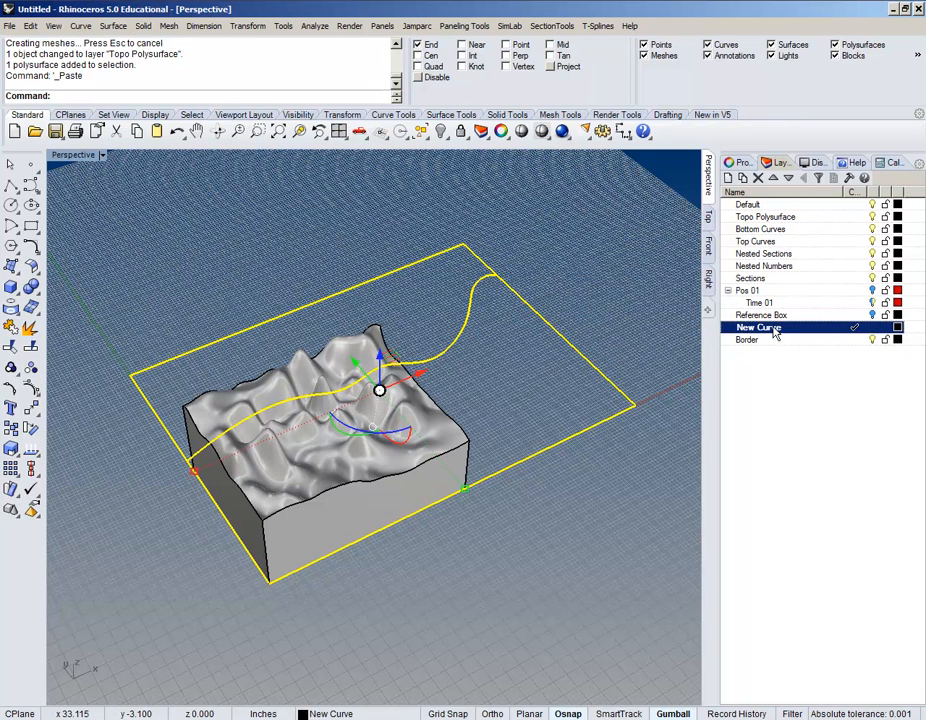
{"action": "left_click", "coordinate": [773, 330]}
{"action": "double_click", "coordinate": [770, 329]}
{"action": "type", "text": "S"}
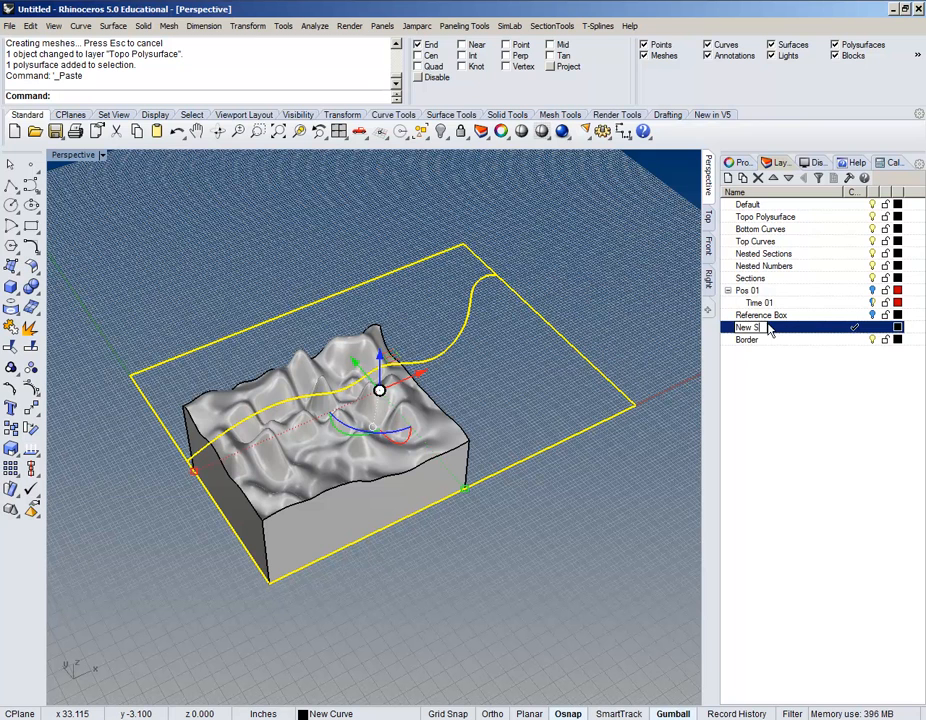
{"action": "type", "text": "pline"}
{"action": "key", "text": "Return"}
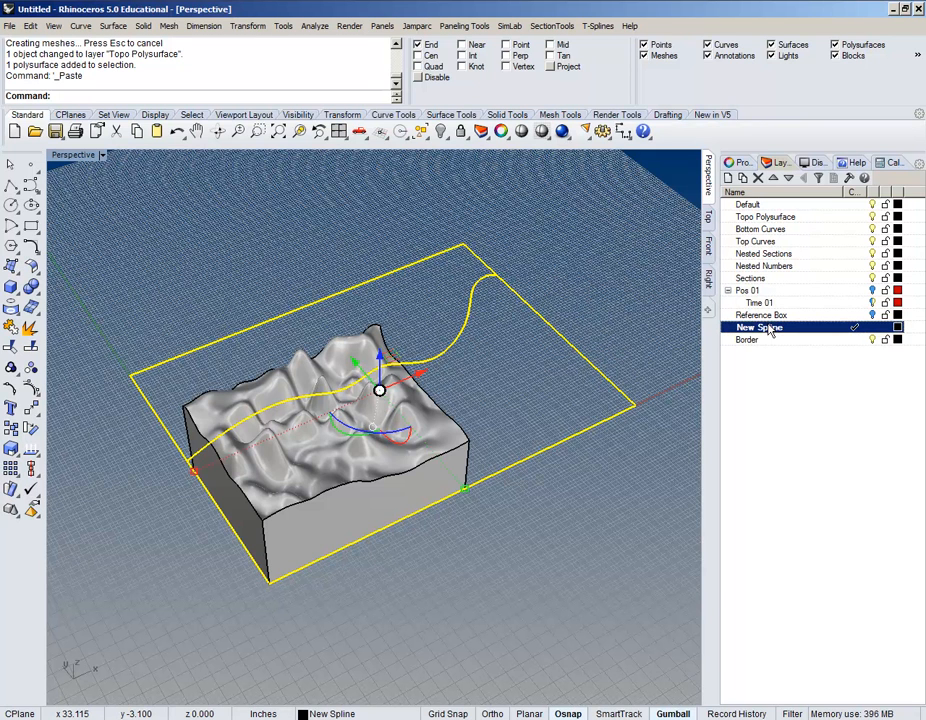
Step: Hide the Topo Polysurface layer so only the spline and border remain visible
{"action": "left_click", "coordinate": [872, 216]}
{"action": "right_click_drag", "start_coordinate": [527, 430], "coordinate": [493, 430]}
{"action": "right_click_drag", "start_coordinate": [395, 482], "coordinate": [422, 459]}
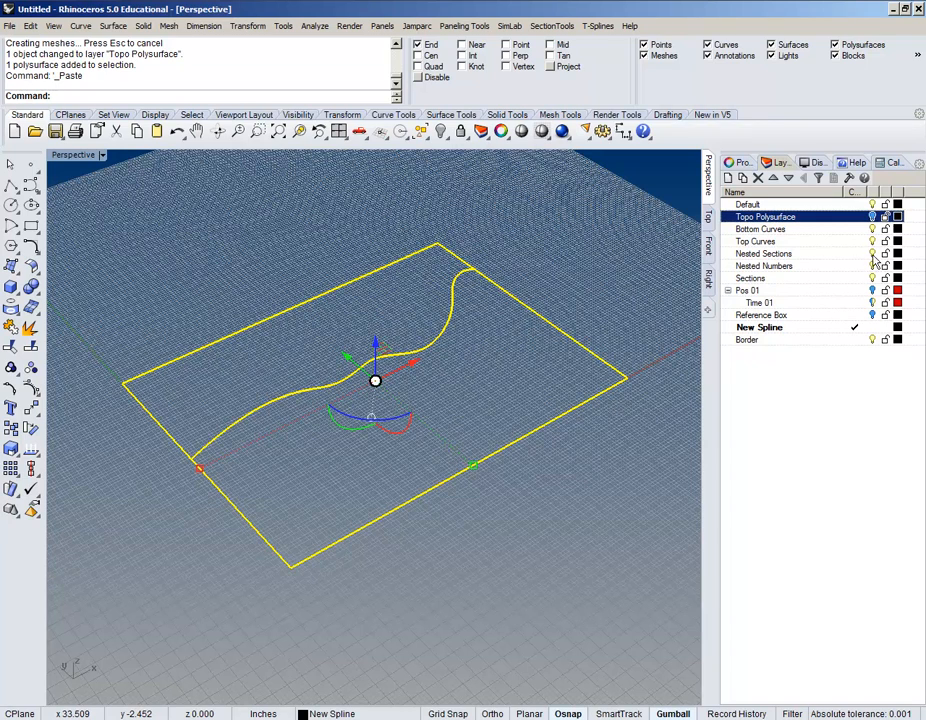
Step: Turn the Topo Polysurface layer back on to show the terrain block
{"action": "left_click", "coordinate": [872, 216]}
{"action": "right_click_drag", "start_coordinate": [610, 438], "coordinate": [412, 324]}
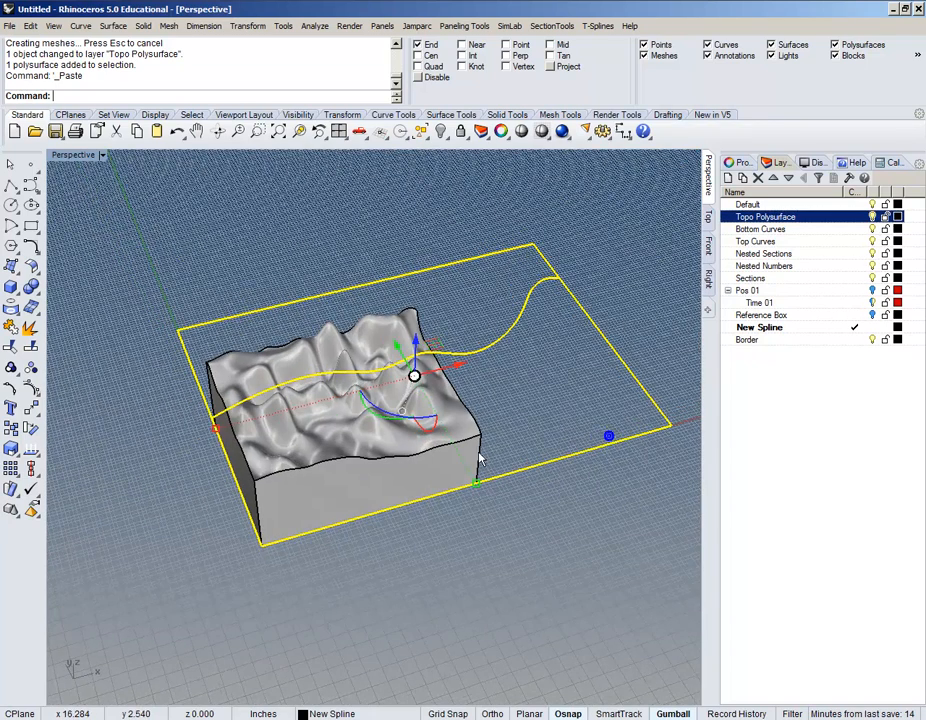
{"action": "scroll", "coordinate": [310, 505], "scroll_direction": "up", "scroll_amount": 3}
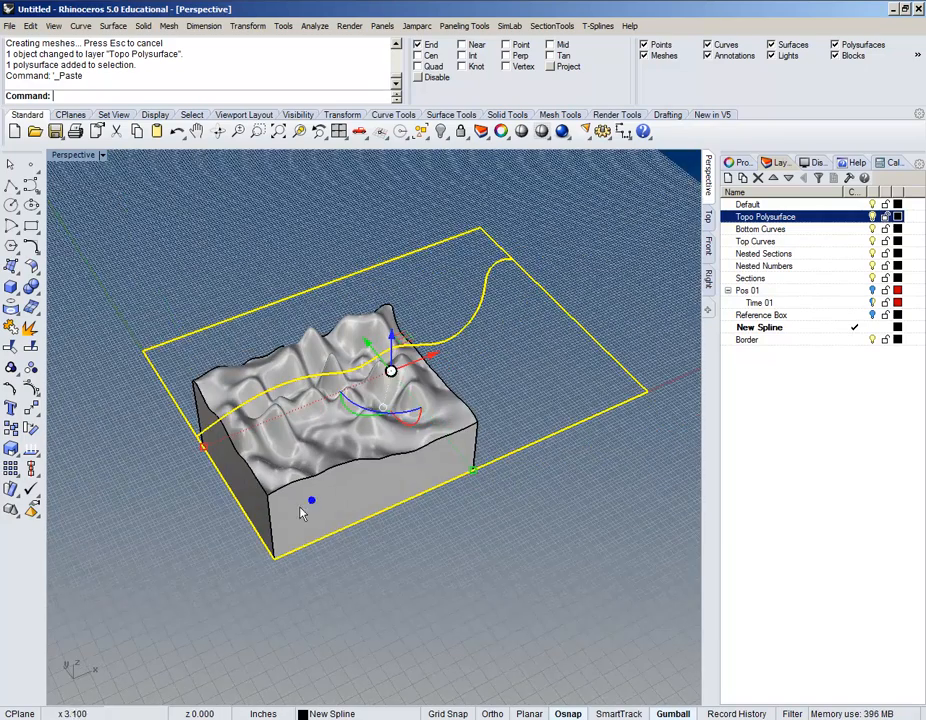
Step: Scale the curves to half size about origin 0, then undo the scaling
{"action": "type", "text": "Scale"}
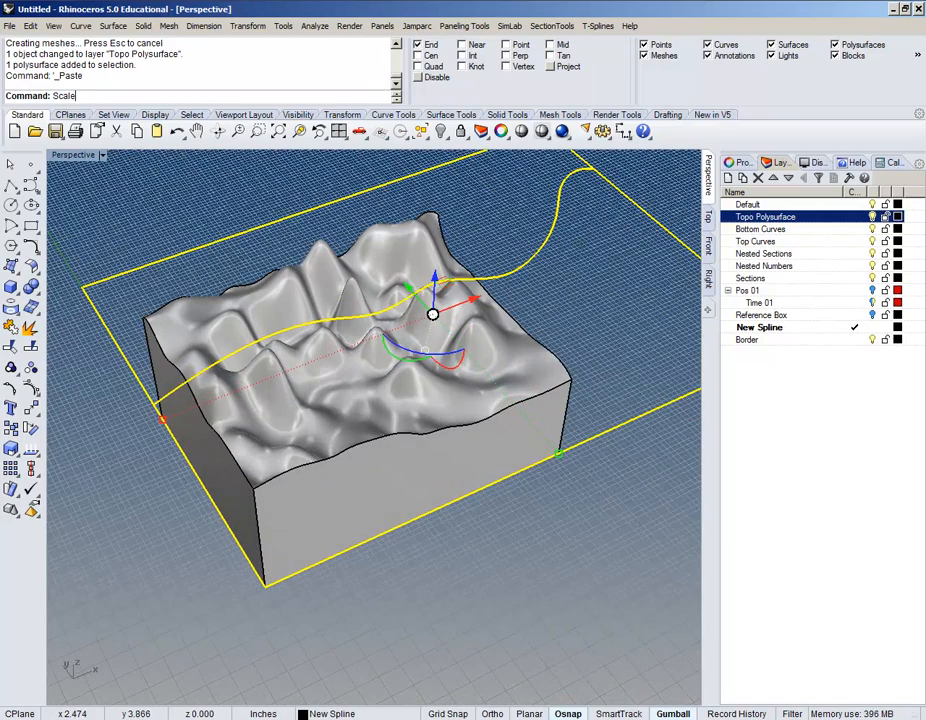
{"action": "key", "text": "Return"}
{"action": "scroll", "coordinate": [275, 496], "scroll_direction": "down", "scroll_amount": 4}
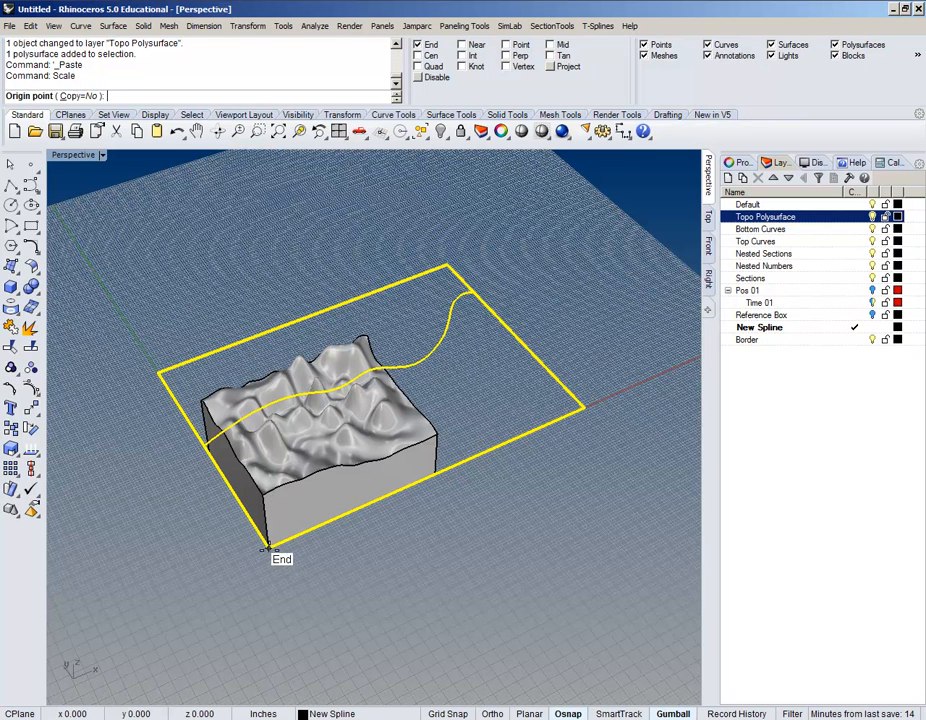
{"action": "key", "text": "Return"}
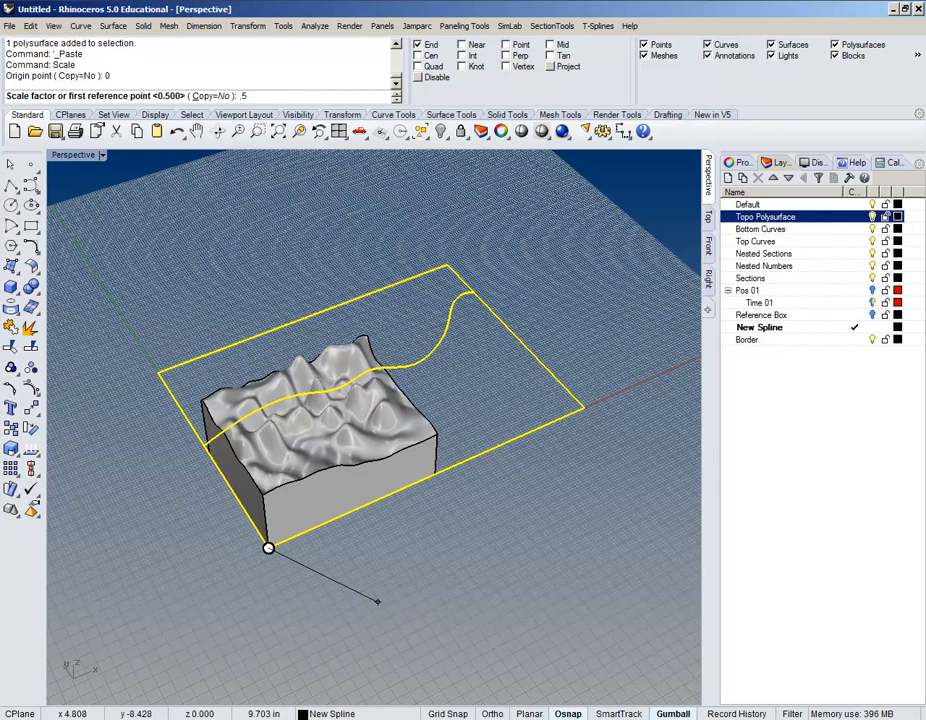
{"action": "key", "text": "Return"}
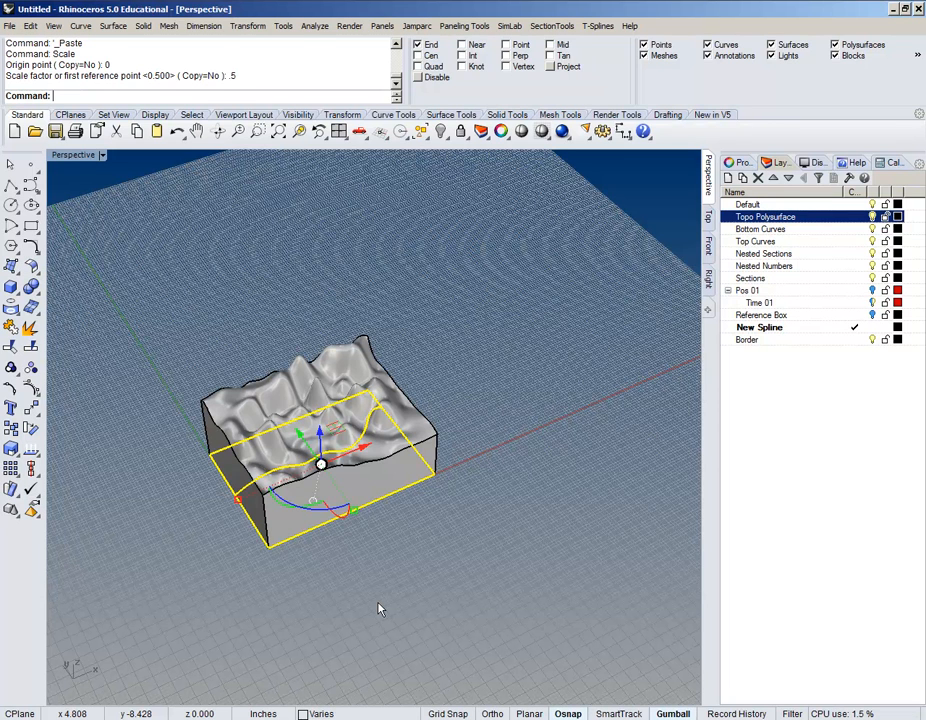
{"action": "key", "text": "ctrl+z"}
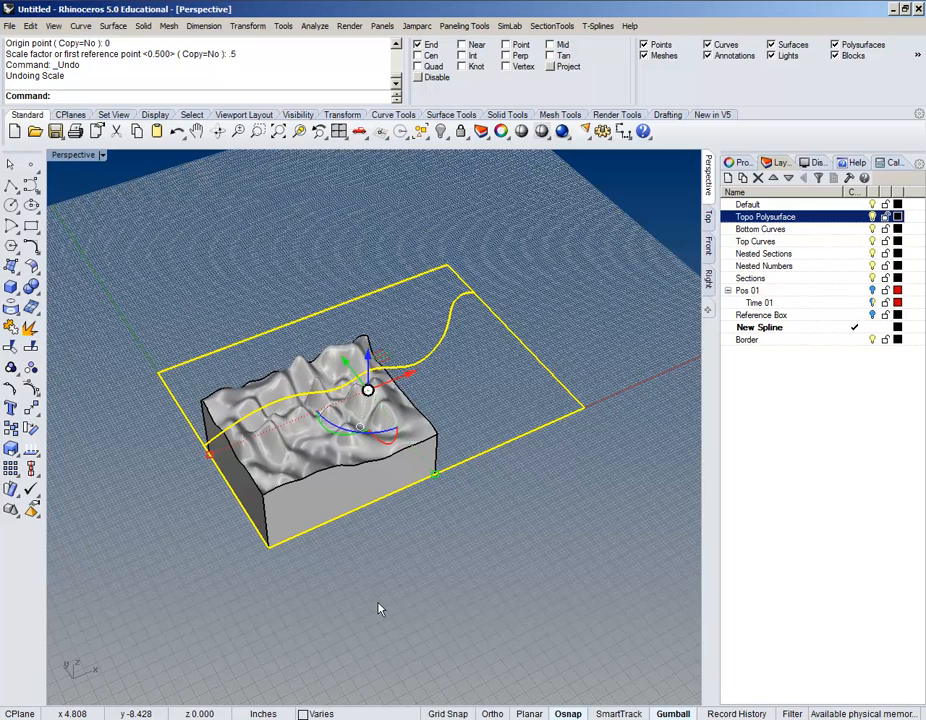
Step: Scale 3-D the spline and rectangle from the block corner to fit the block's footprint
{"action": "right_click_drag", "start_coordinate": [405, 517], "coordinate": [310, 333]}
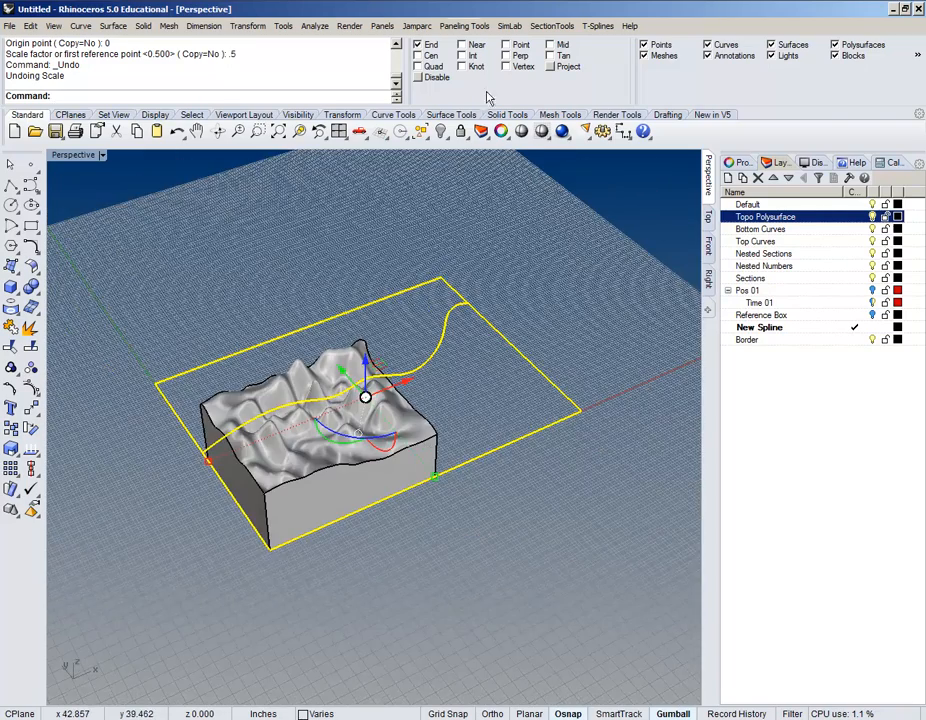
{"action": "left_click", "coordinate": [245, 26]}
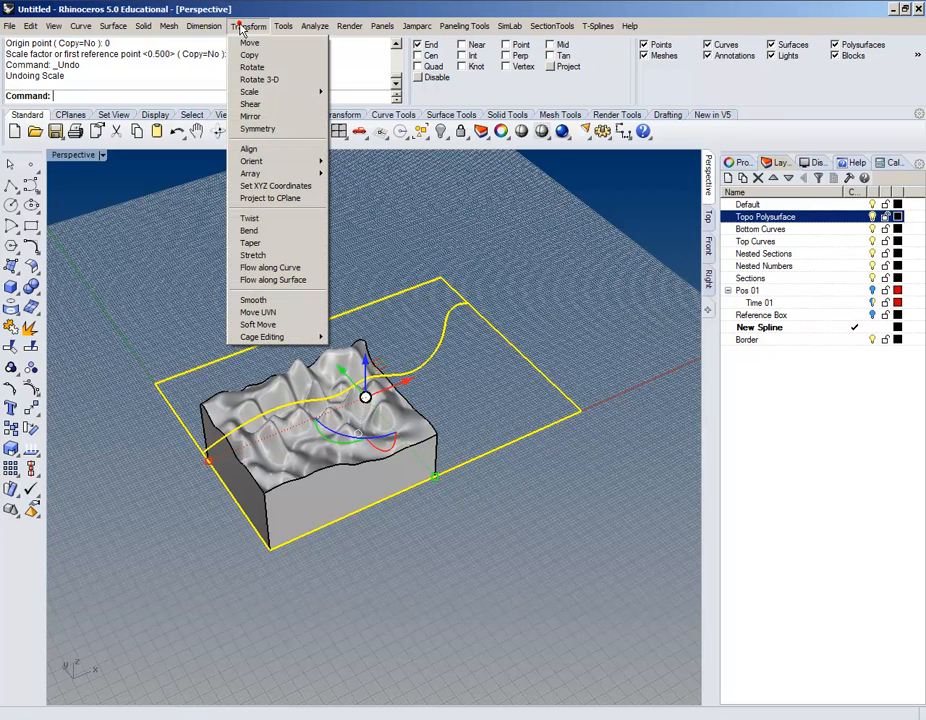
{"action": "mouse_move", "coordinate": [314, 91]}
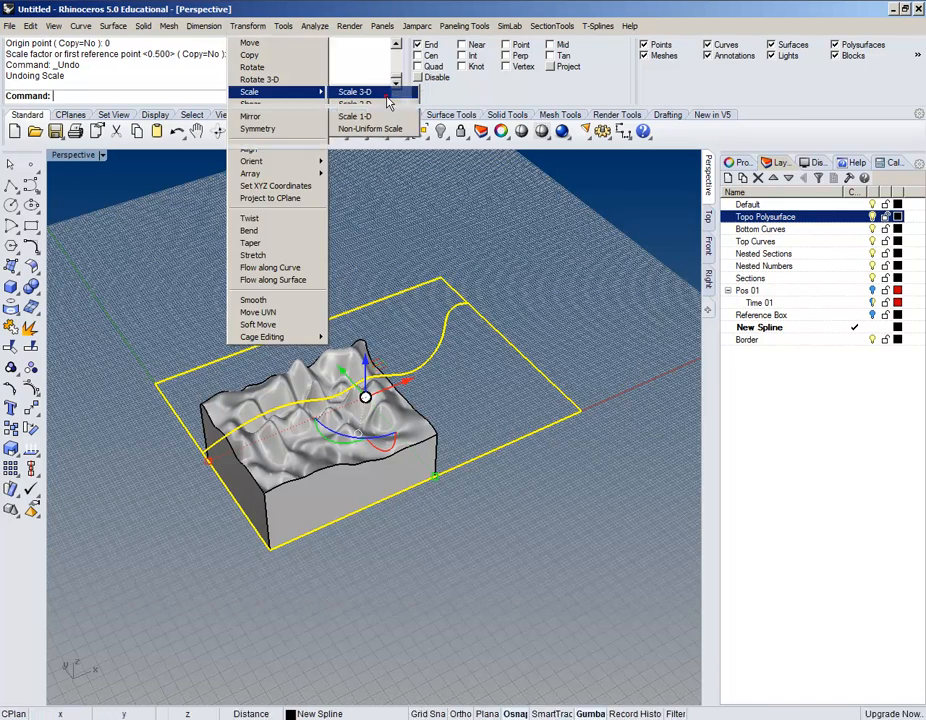
{"action": "left_click", "coordinate": [390, 94]}
{"action": "left_click", "coordinate": [268, 551]}
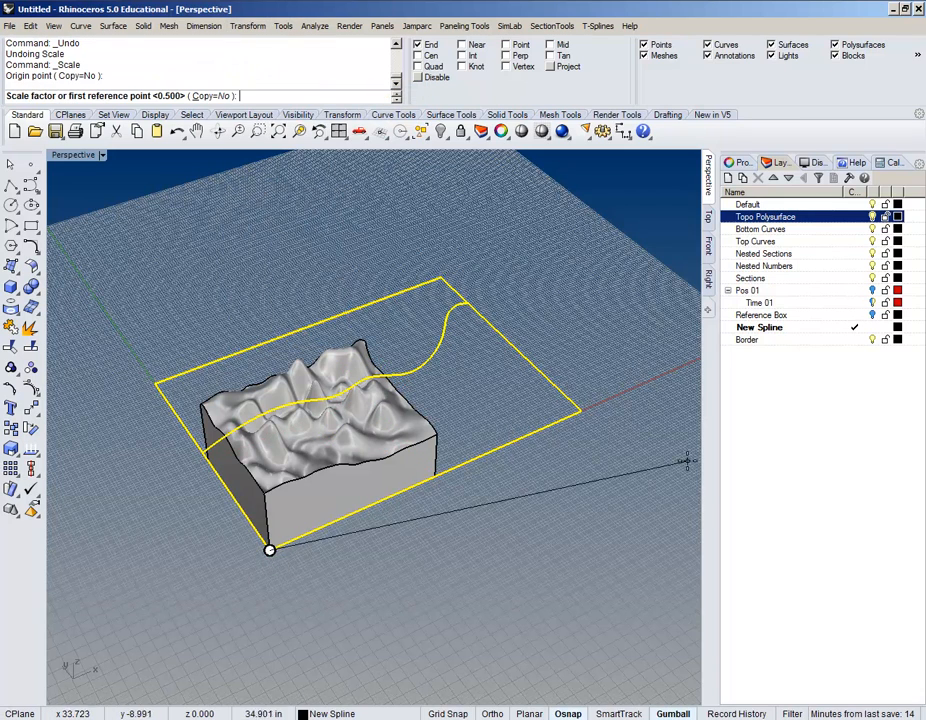
{"action": "left_click", "coordinate": [580, 410]}
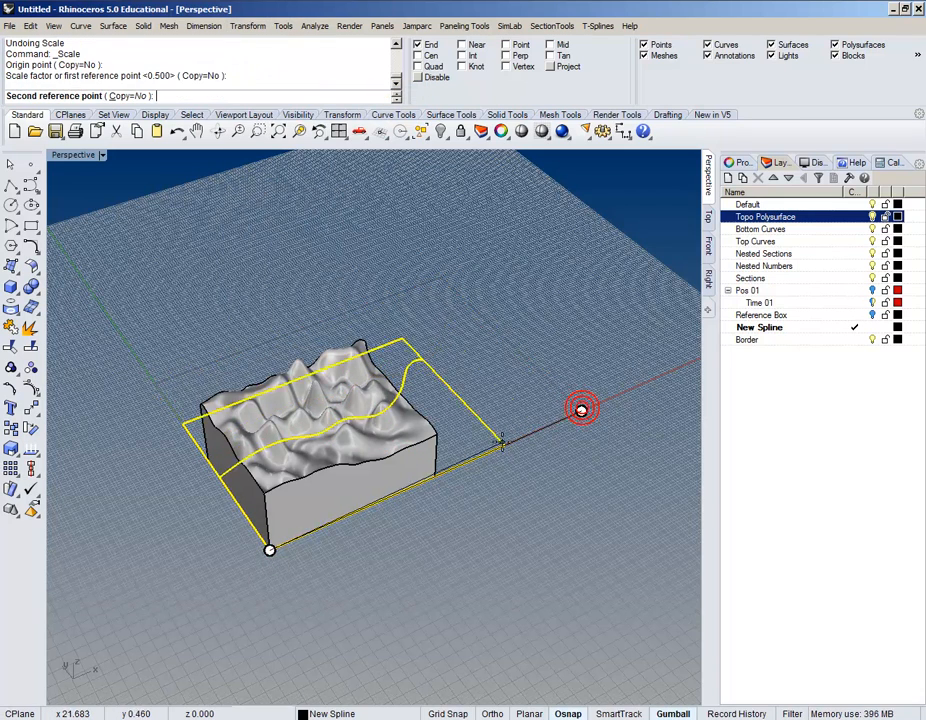
{"action": "scroll", "coordinate": [493, 445], "scroll_direction": "up", "scroll_amount": 3}
{"action": "left_click", "coordinate": [372, 511]}
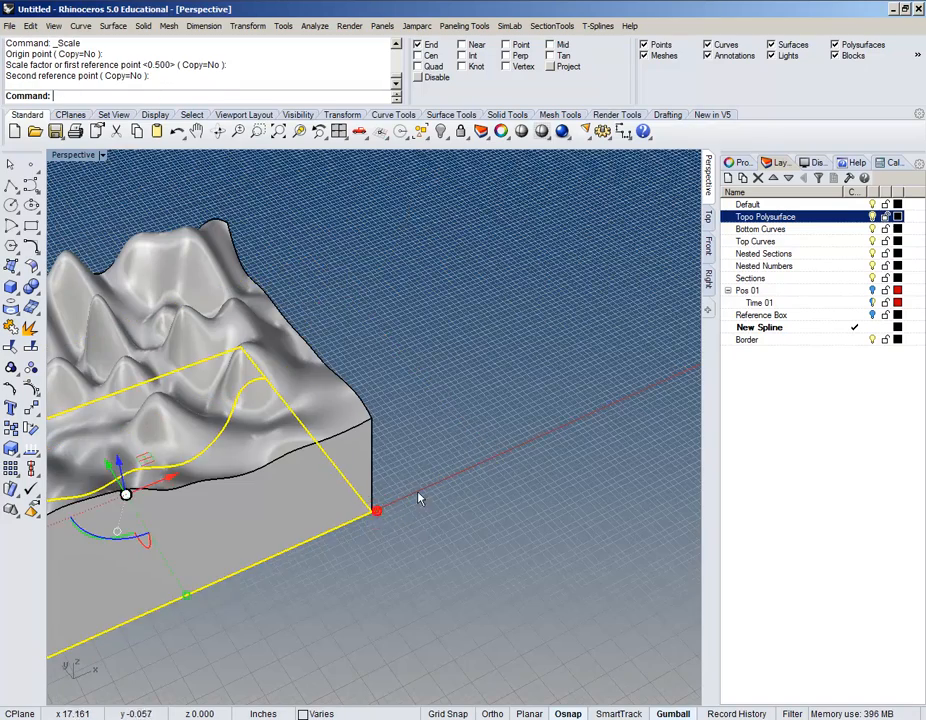
Step: Deselect the scaled curves and hide the Topo Polysurface layer
{"action": "right_click_drag", "start_coordinate": [422, 493], "coordinate": [234, 496]}
{"action": "right_click_drag", "start_coordinate": [269, 425], "coordinate": [280, 513], "text": "shift"}
{"action": "left_click", "coordinate": [548, 571]}
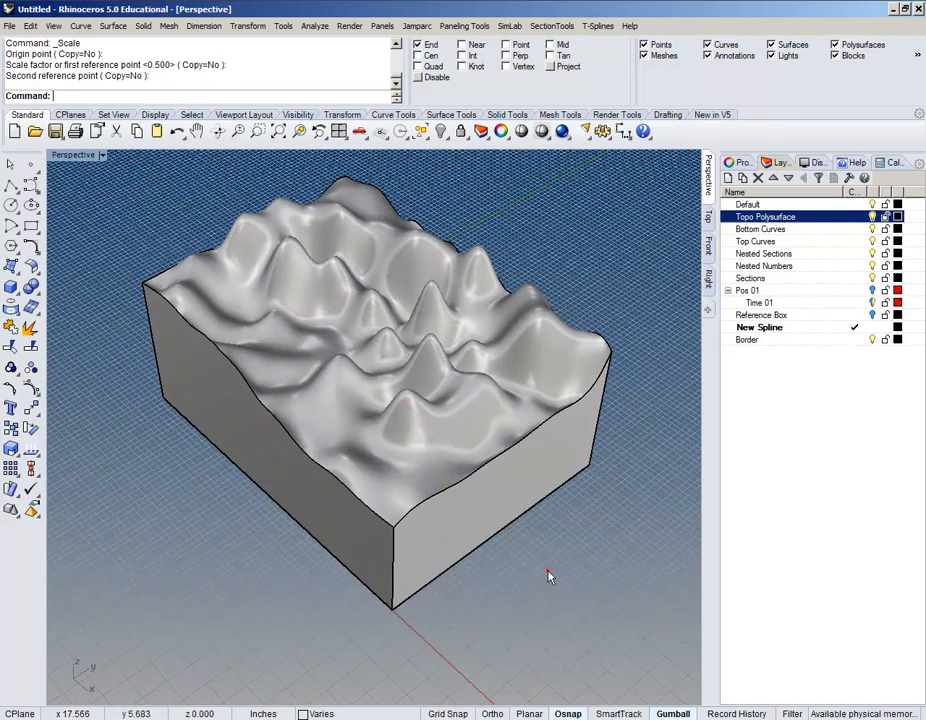
{"action": "right_click_drag", "start_coordinate": [488, 550], "coordinate": [553, 519]}
{"action": "left_click", "coordinate": [872, 217]}
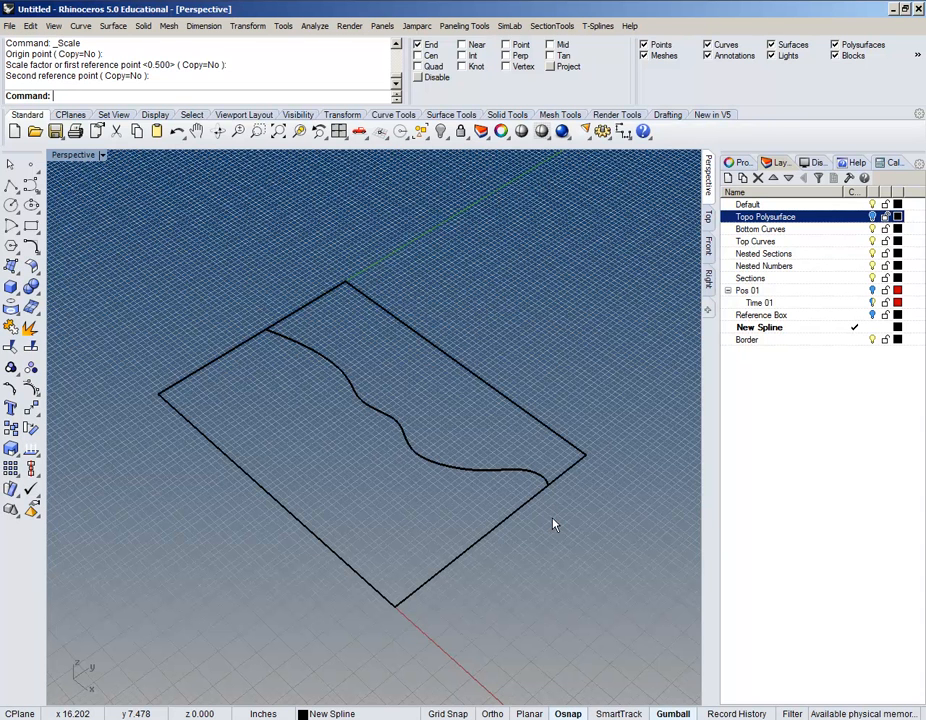
Step: Switch to the Top viewport and frame the border rectangle with its wavy spline
{"action": "right_click_drag", "start_coordinate": [422, 494], "coordinate": [392, 427]}
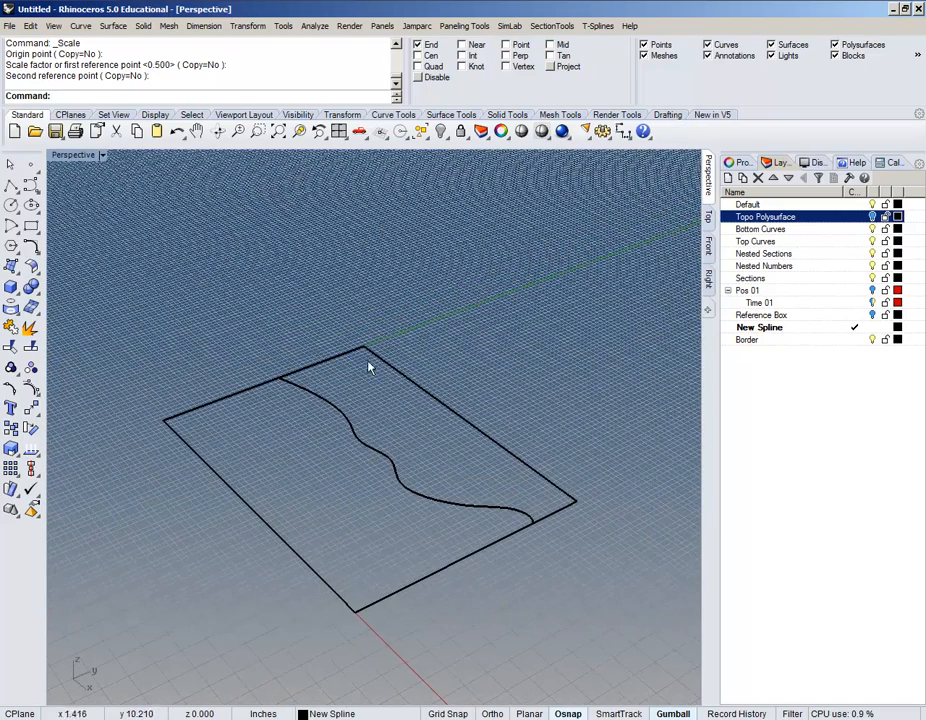
{"action": "scroll", "coordinate": [384, 460], "scroll_direction": "up", "scroll_amount": 5}
{"action": "mouse_move", "coordinate": [426, 488]}
{"action": "right_mouse_down"}
{"action": "mouse_move", "coordinate": [407, 413]}
{"action": "mouse_move", "coordinate": [411, 426]}
{"action": "right_mouse_up"}
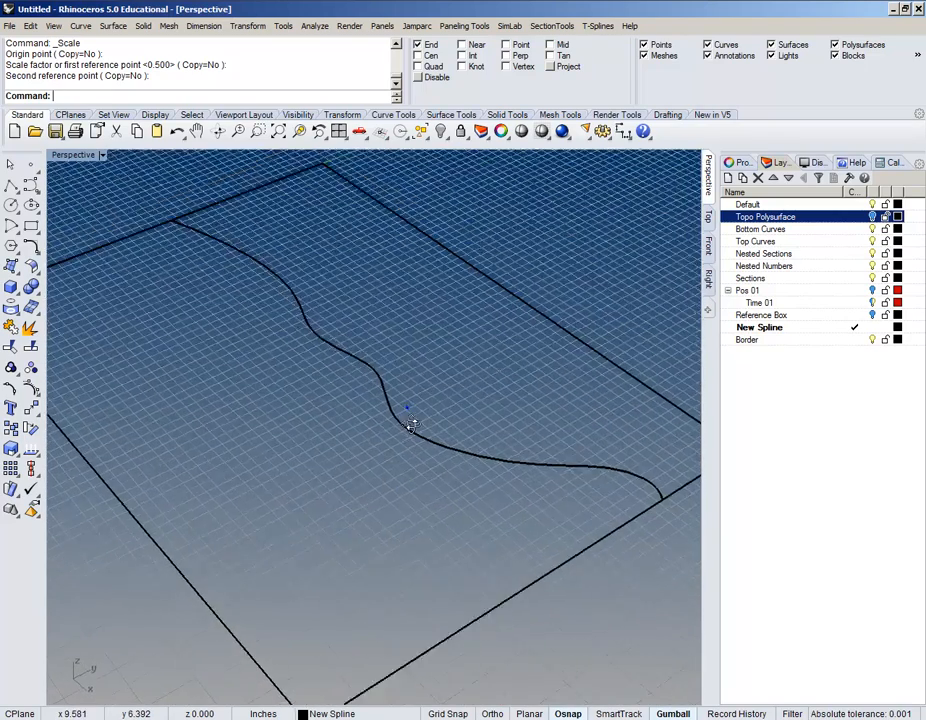
{"action": "right_click_drag", "start_coordinate": [262, 389], "coordinate": [430, 428]}
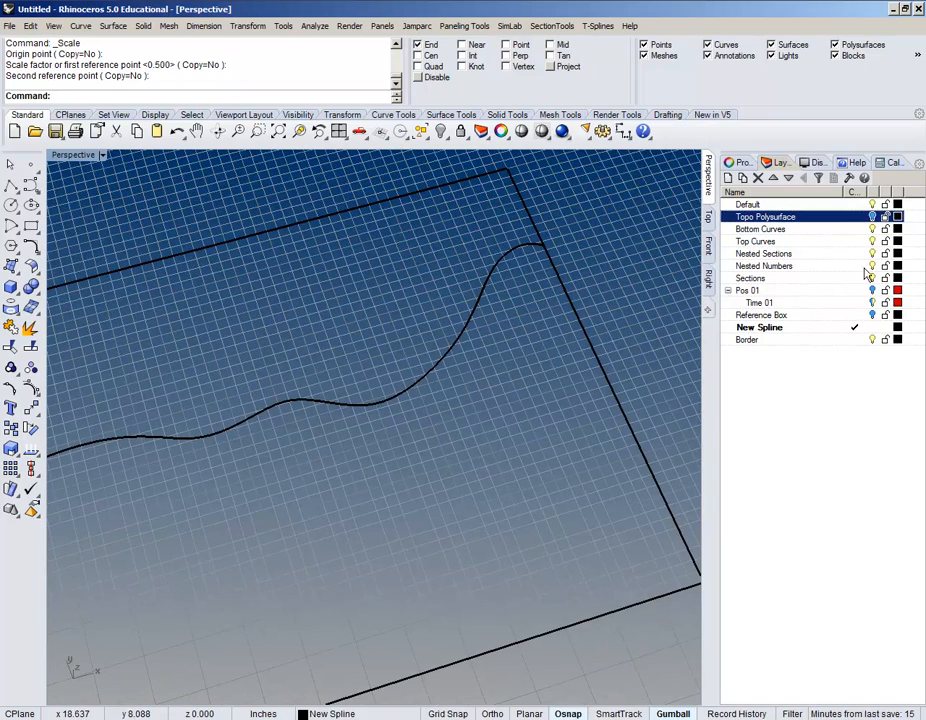
{"action": "left_click", "coordinate": [708, 215]}
{"action": "right_click_drag", "start_coordinate": [480, 300], "coordinate": [333, 413]}
{"action": "scroll", "coordinate": [334, 406], "scroll_direction": "down", "scroll_amount": 8}
{"action": "right_click_drag", "start_coordinate": [366, 346], "coordinate": [347, 432]}
{"action": "scroll", "coordinate": [353, 370], "scroll_direction": "up", "scroll_amount": 4}
{"action": "scroll", "coordinate": [353, 370], "scroll_direction": "down", "scroll_amount": 4}
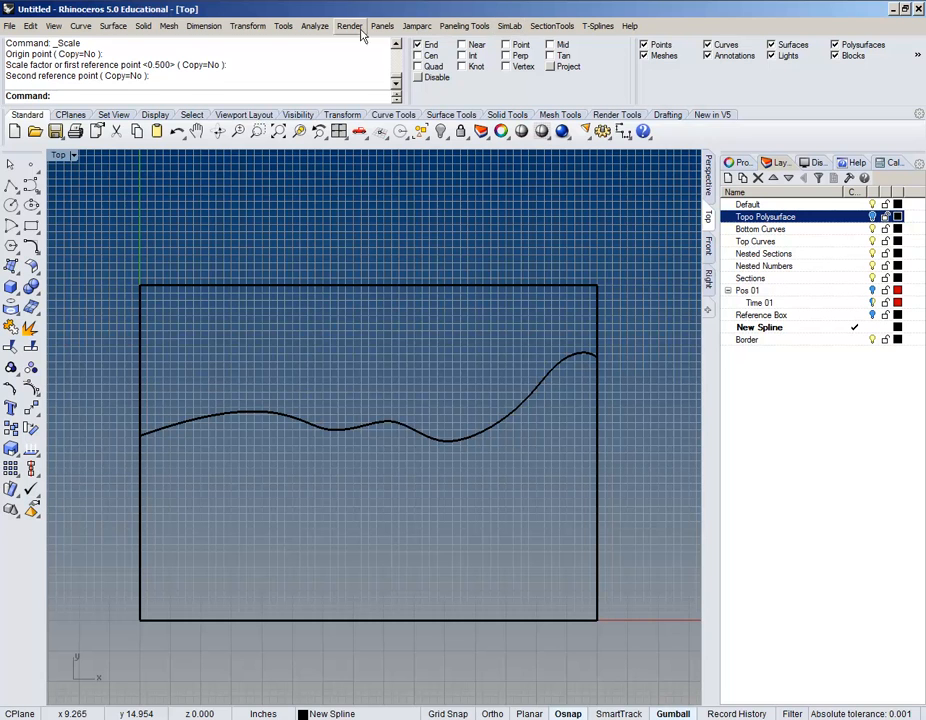
Step: Rectangular-array the wavy spline with counts X 1, Y 3, Z 1 and Y spacing 1
{"action": "left_click", "coordinate": [248, 26]}
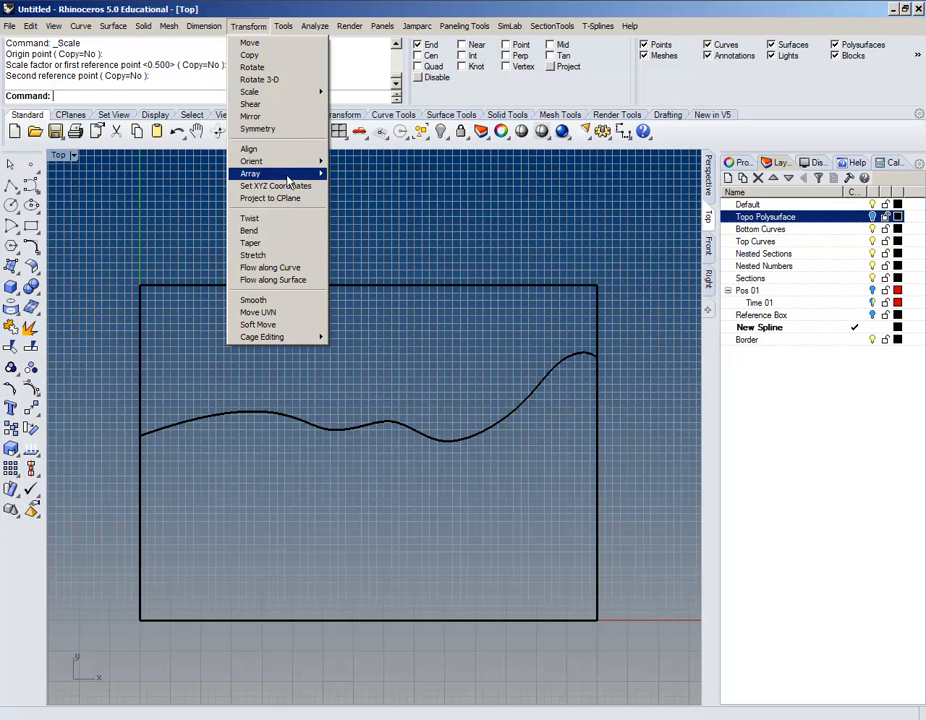
{"action": "mouse_move", "coordinate": [288, 174]}
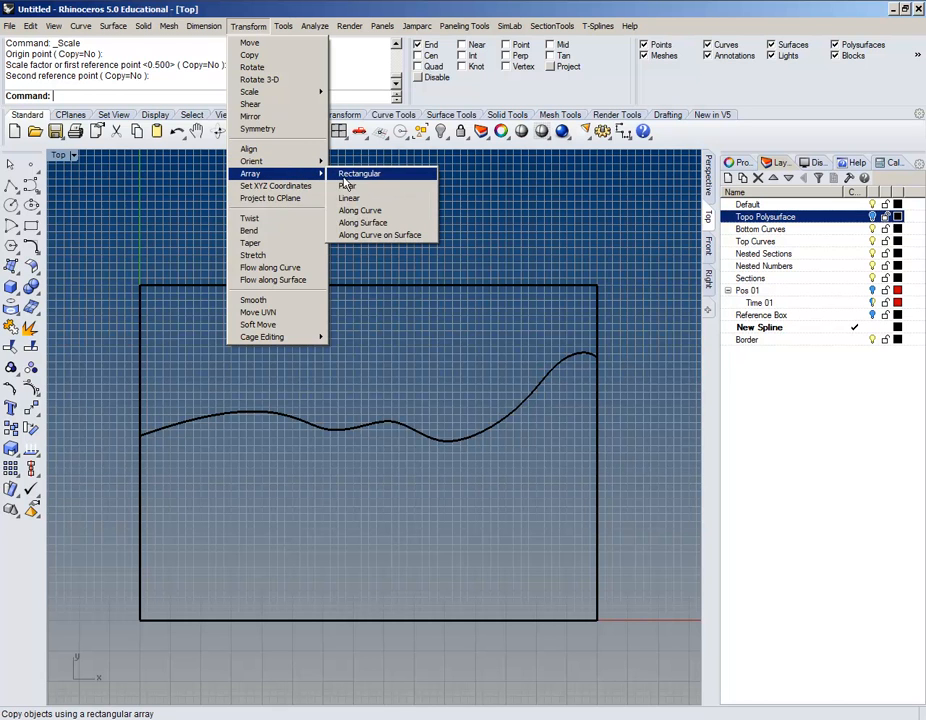
{"action": "left_click", "coordinate": [374, 180]}
{"action": "right_click_drag", "start_coordinate": [459, 405], "coordinate": [490, 432]}
{"action": "right_click_drag", "start_coordinate": [497, 517], "coordinate": [469, 408]}
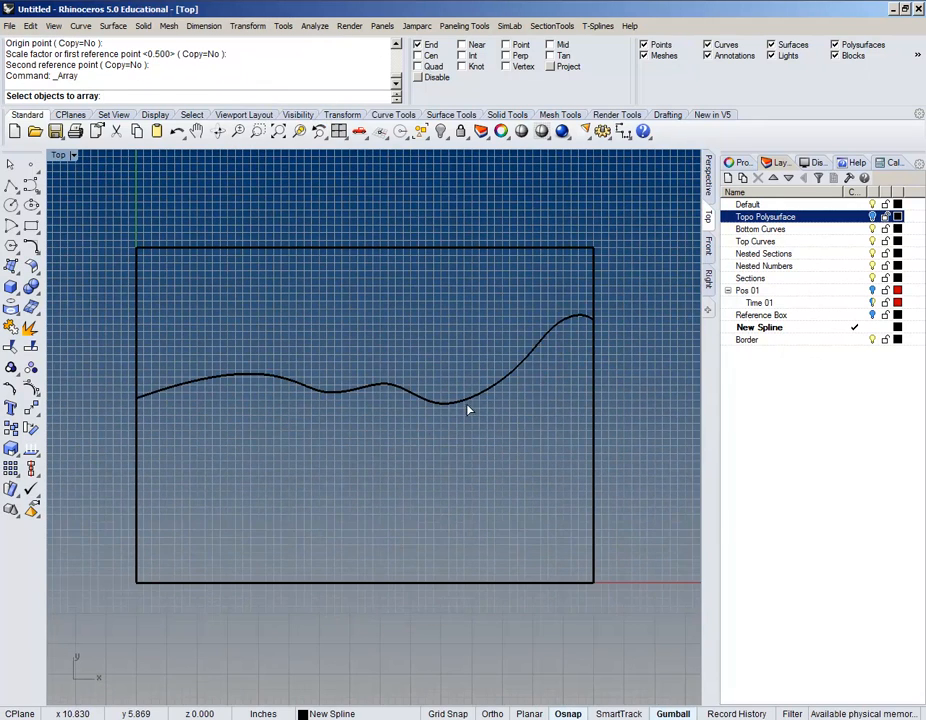
{"action": "left_click", "coordinate": [412, 396]}
{"action": "key", "text": "Return"}
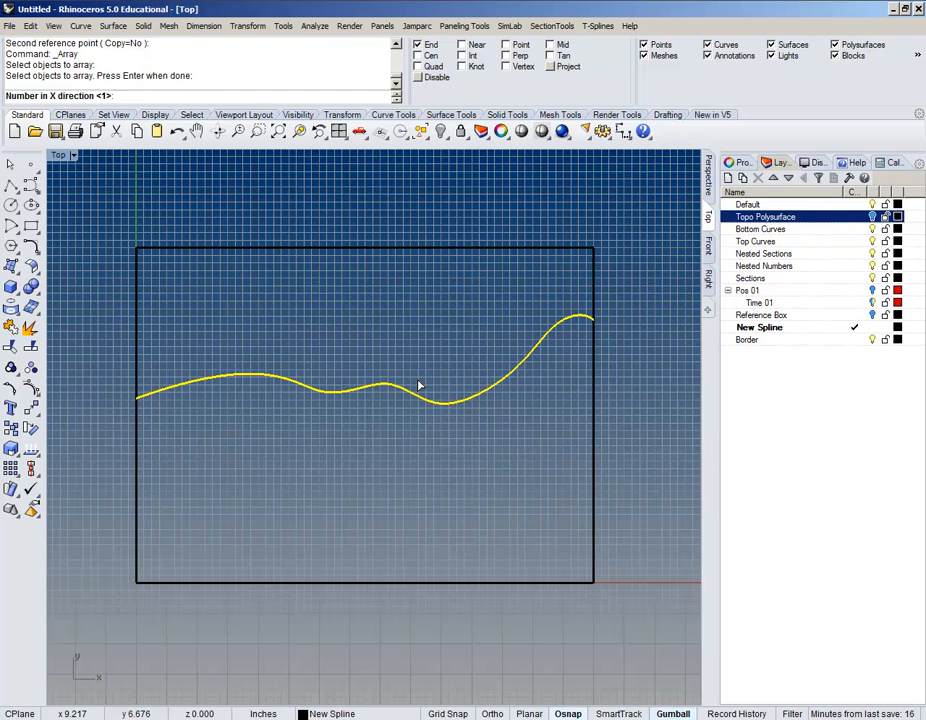
{"action": "key", "text": "Return"}
{"action": "type", "text": "3"}
{"action": "key", "text": "Return"}
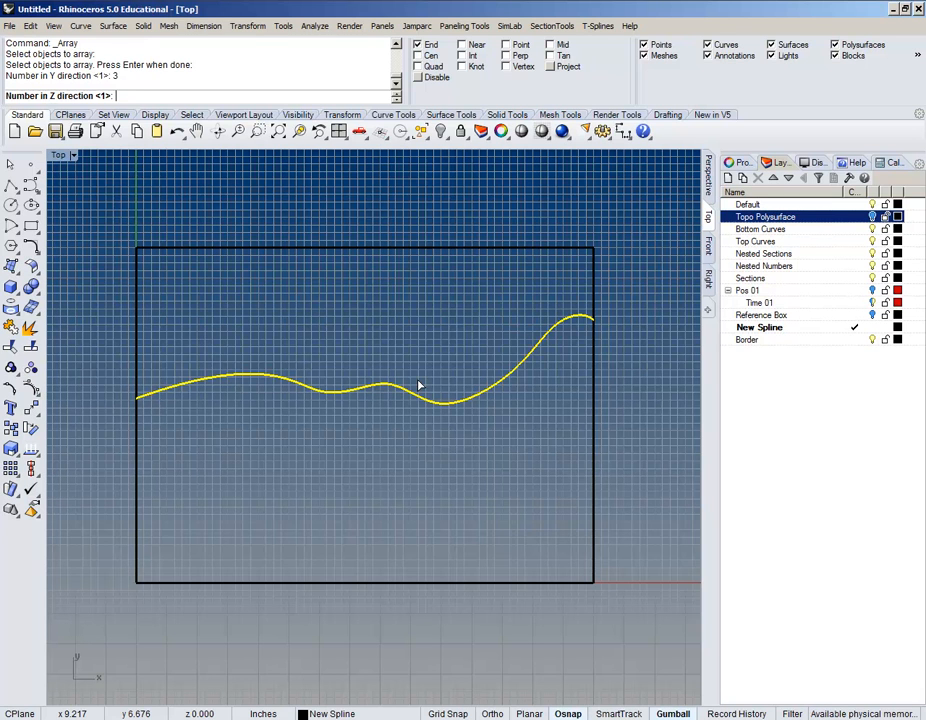
{"action": "key", "text": "Return"}
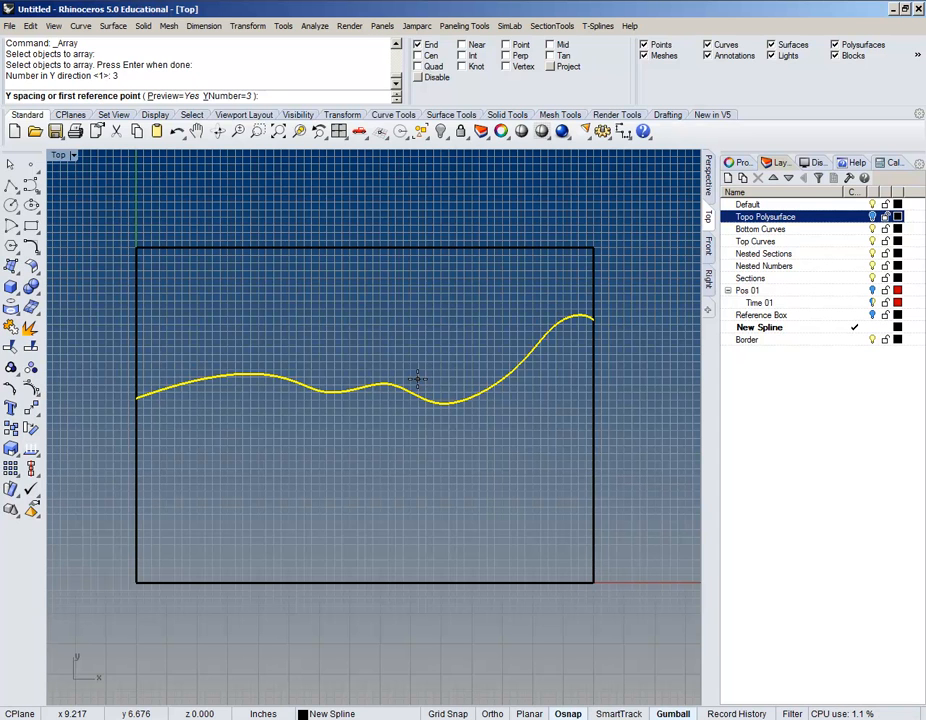
{"action": "key", "text": "Return"}
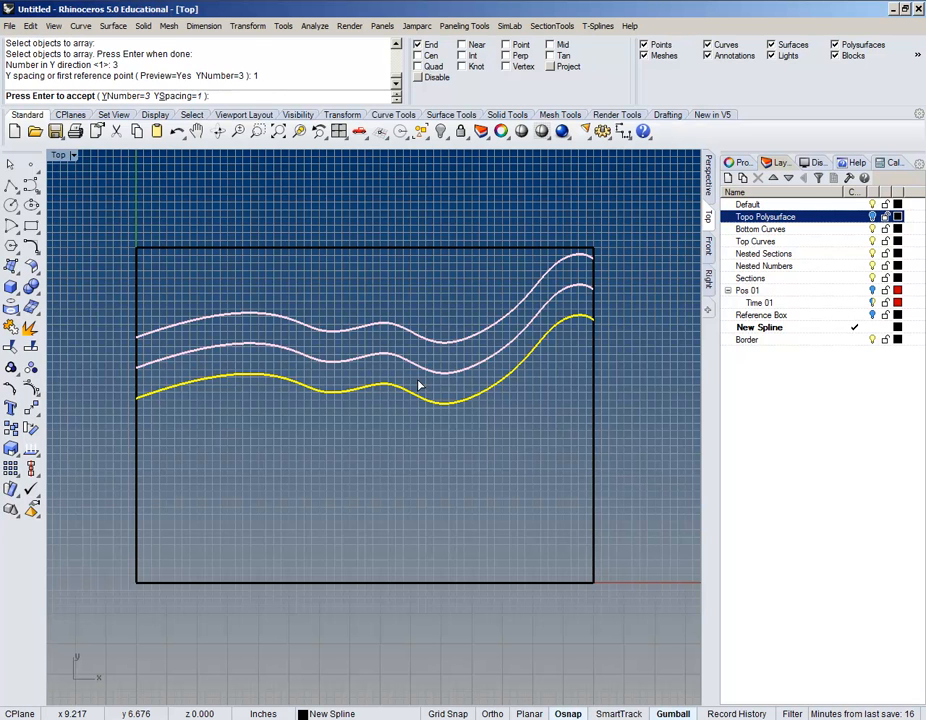
{"action": "key", "text": "Return"}
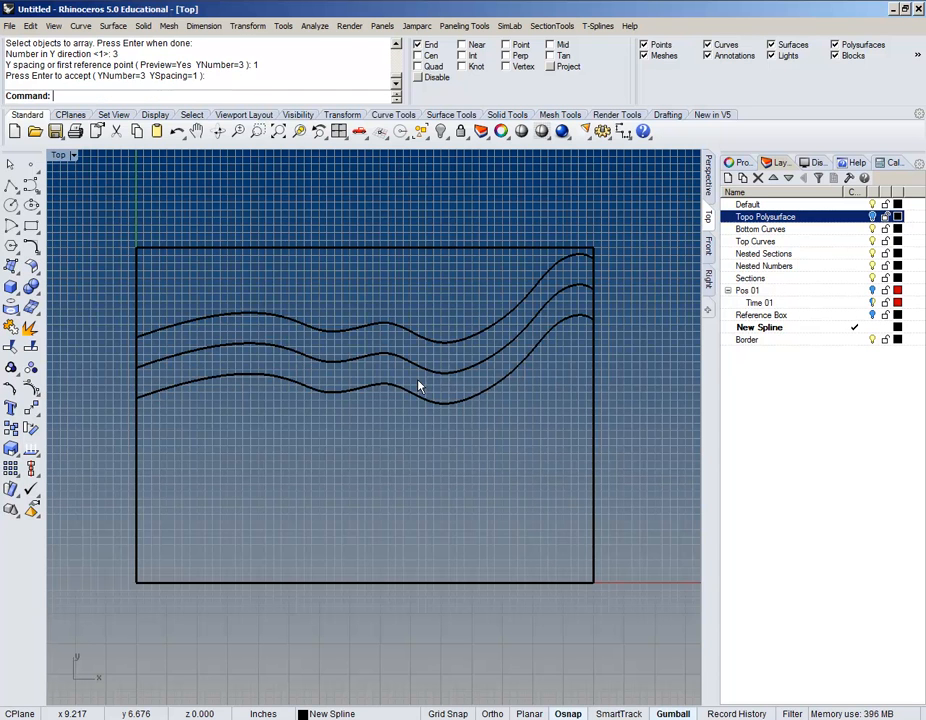
Step: Array the bottom curve again with X 1, Y 3, Z 1 at Y spacing -1, then deselect
{"action": "left_click", "coordinate": [432, 403]}
{"action": "key", "text": "Return"}
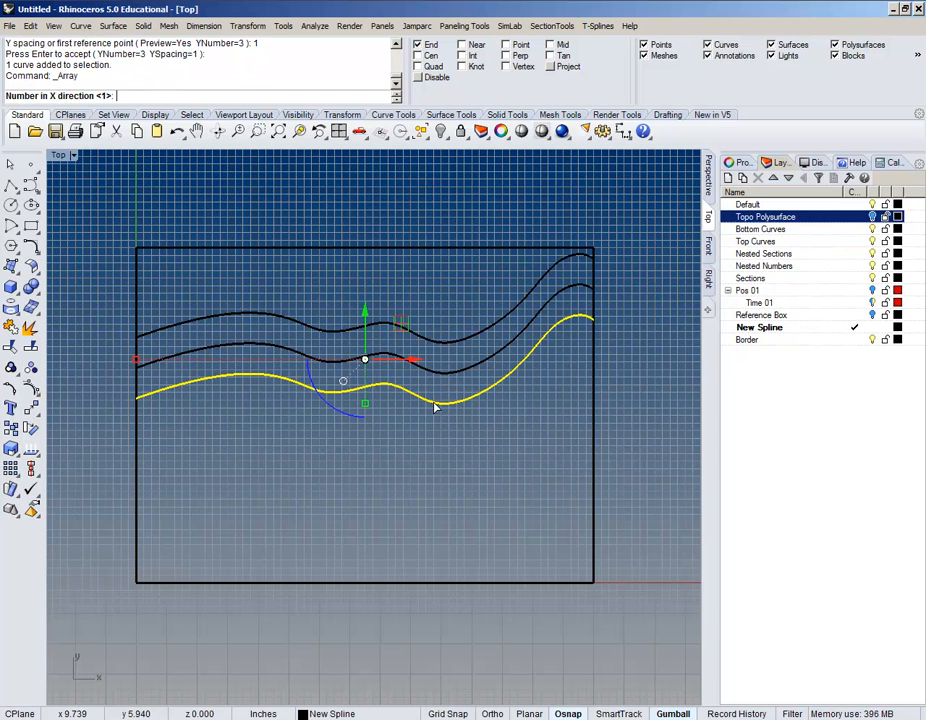
{"action": "key", "text": "Return"}
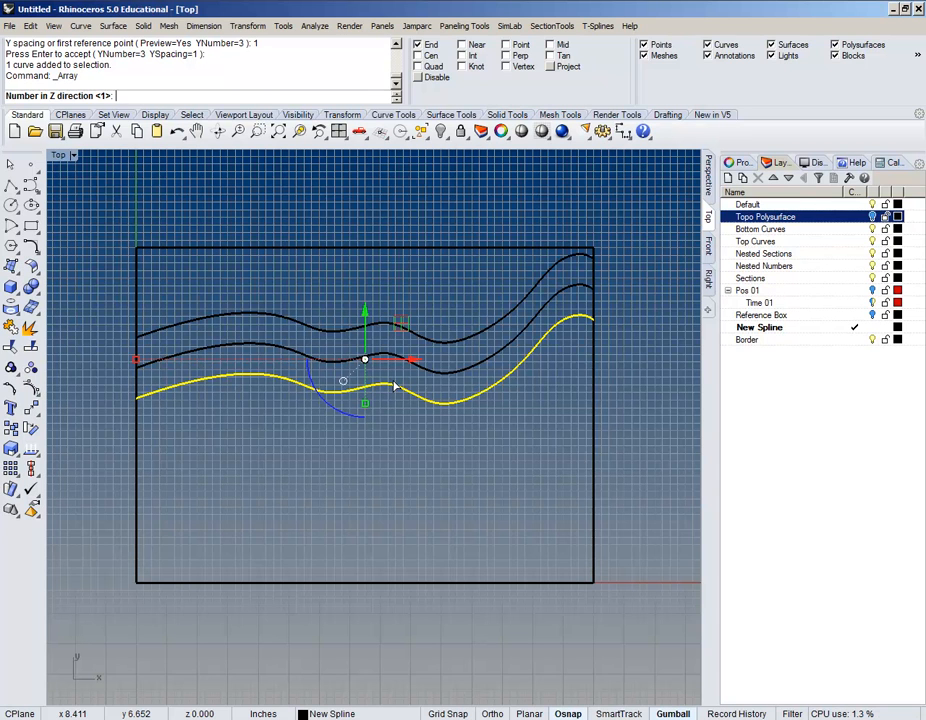
{"action": "key", "text": "Return"}
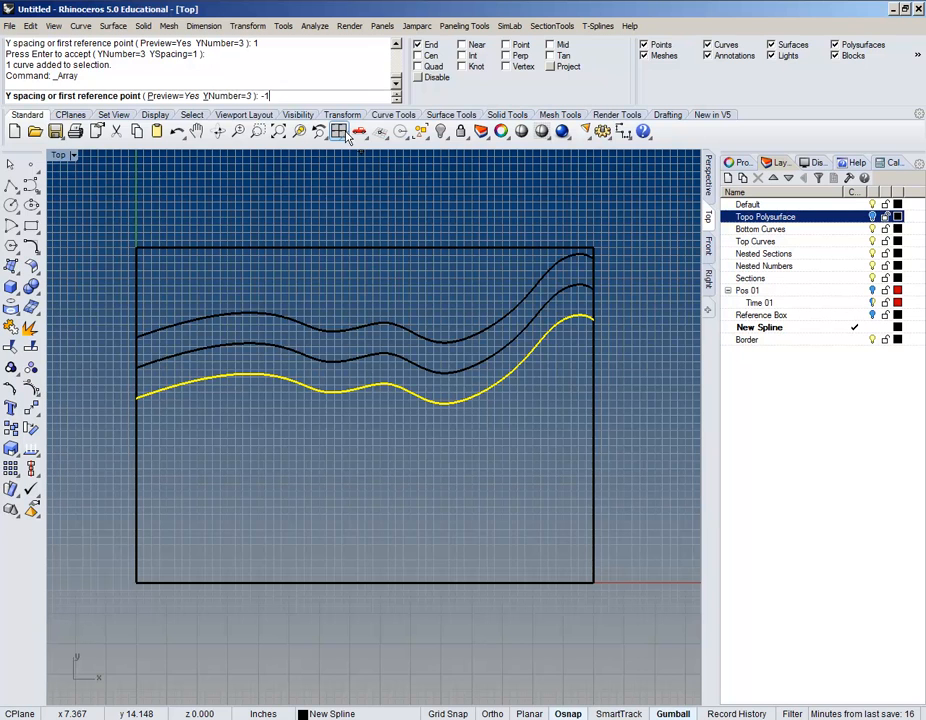
{"action": "key", "text": "Return"}
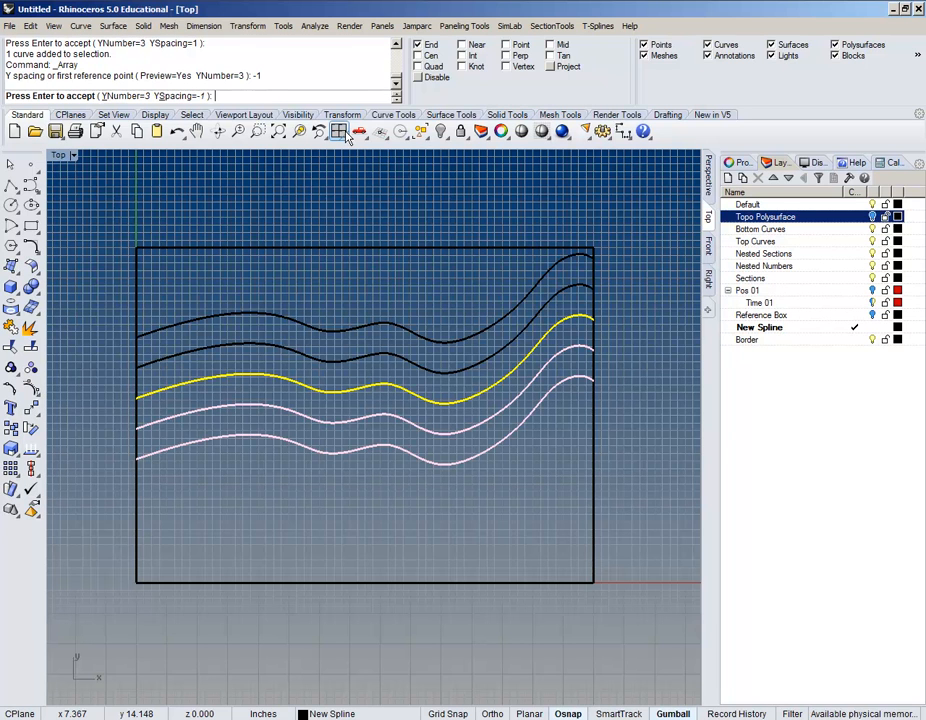
{"action": "key", "text": "Return"}
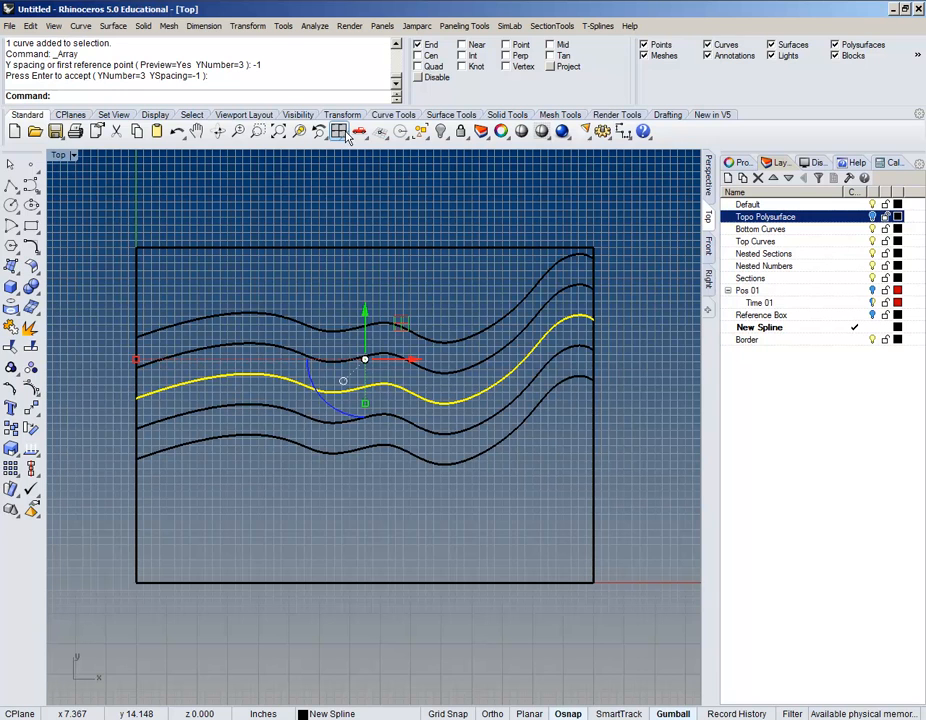
{"action": "left_click", "coordinate": [551, 490]}
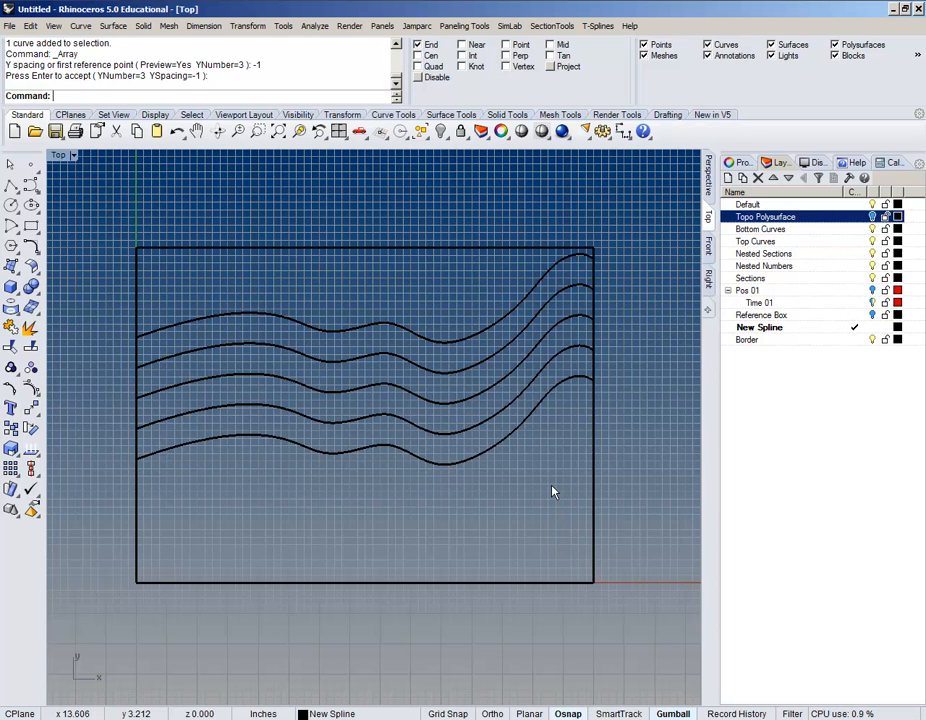
Step: Switch to the Perspective viewport and orbit and zoom out until the whole bordered rectangle shows
{"action": "left_click", "coordinate": [709, 179]}
{"action": "right_click_drag", "start_coordinate": [452, 425], "coordinate": [568, 349]}
{"action": "scroll", "coordinate": [573, 349], "scroll_direction": "down", "scroll_amount": 5}
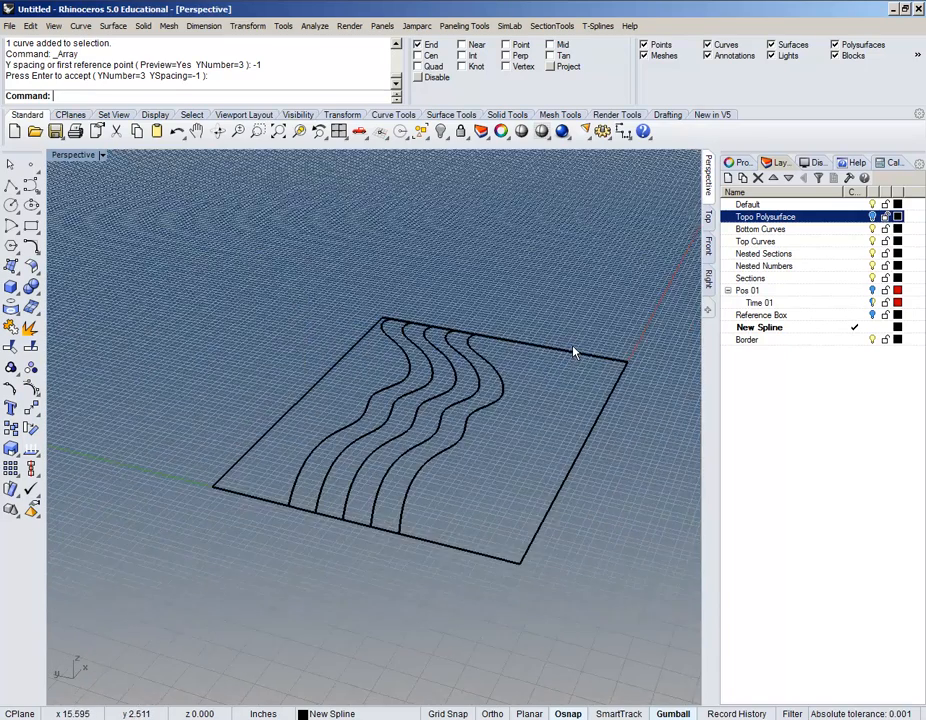
{"action": "right_click_drag", "start_coordinate": [535, 391], "coordinate": [513, 403], "text": "shift"}
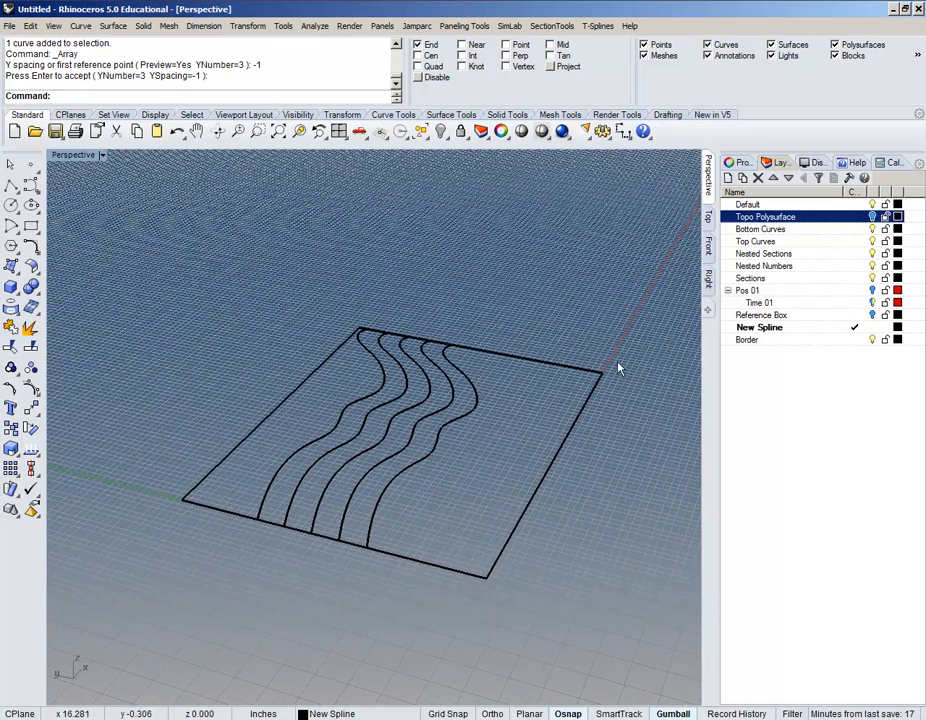
Step: Move two of the wavy curves onto the Bottom Curves layer
{"action": "left_click", "coordinate": [390, 452]}
{"action": "left_click", "coordinate": [333, 462], "text": "shift"}
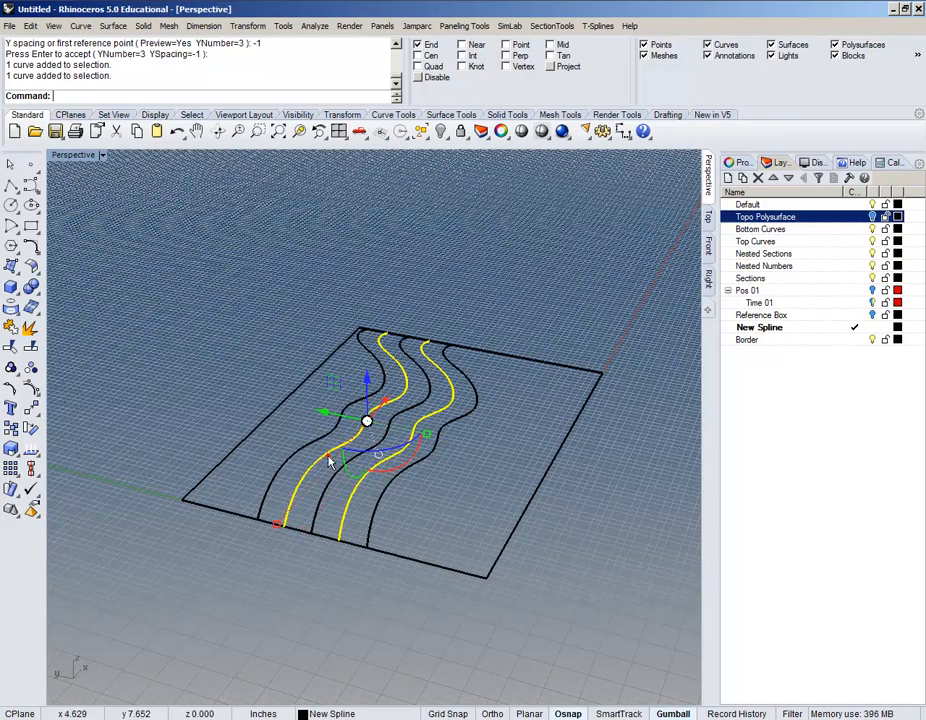
{"action": "scroll", "coordinate": [343, 485], "scroll_direction": "up", "scroll_amount": 6}
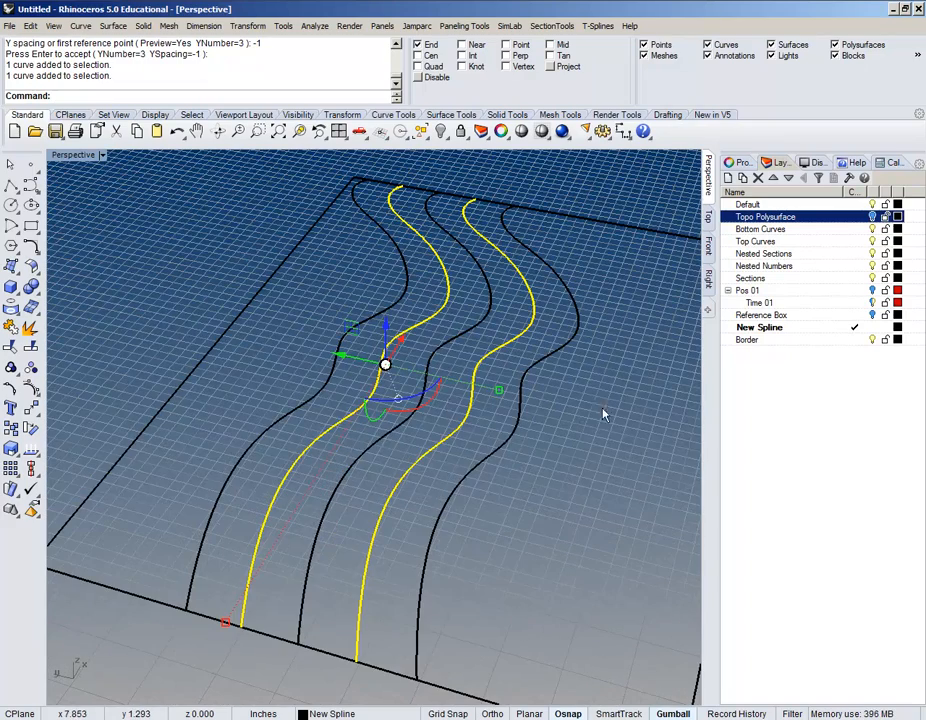
{"action": "right_click", "coordinate": [842, 230]}
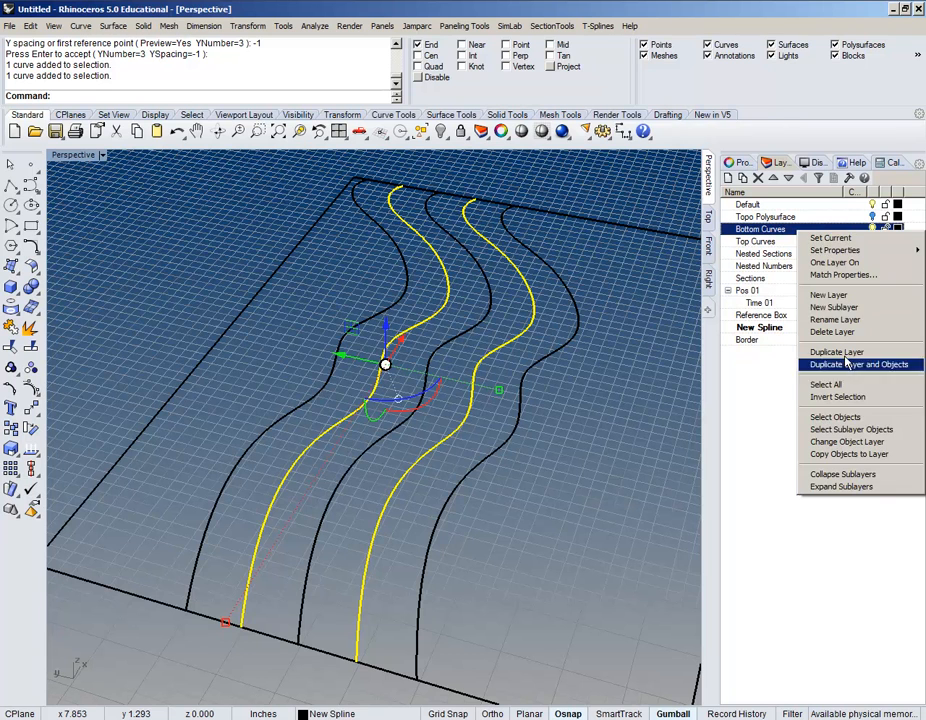
{"action": "left_click", "coordinate": [840, 442]}
{"action": "left_click", "coordinate": [601, 519]}
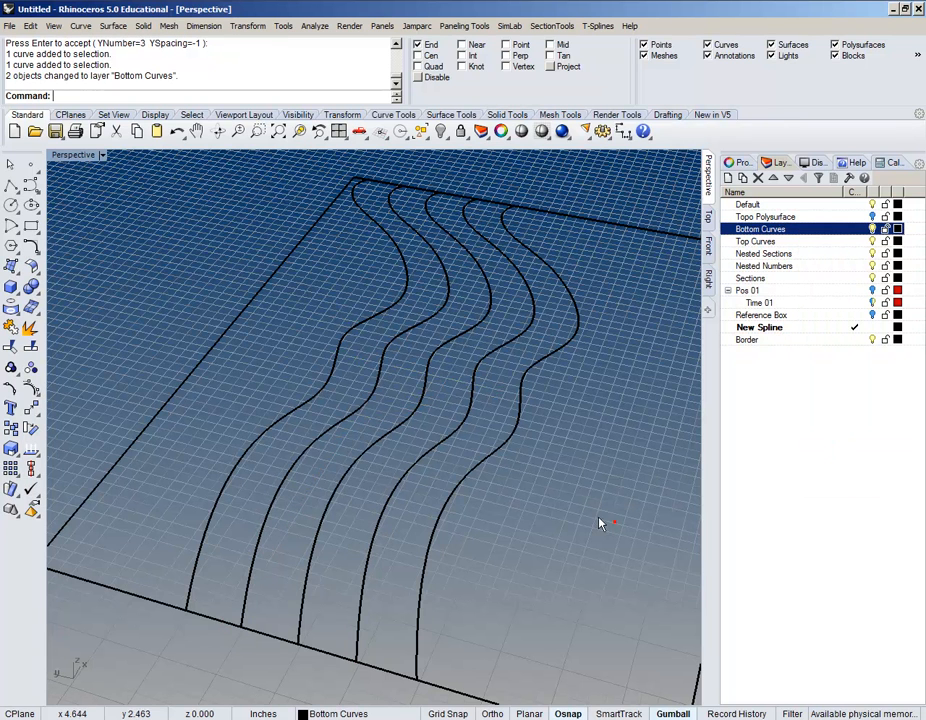
Step: Move the rightmost and leftmost wavy curves onto the Top Curves layer
{"action": "left_click", "coordinate": [506, 451]}
{"action": "left_click", "coordinate": [286, 428], "text": "shift"}
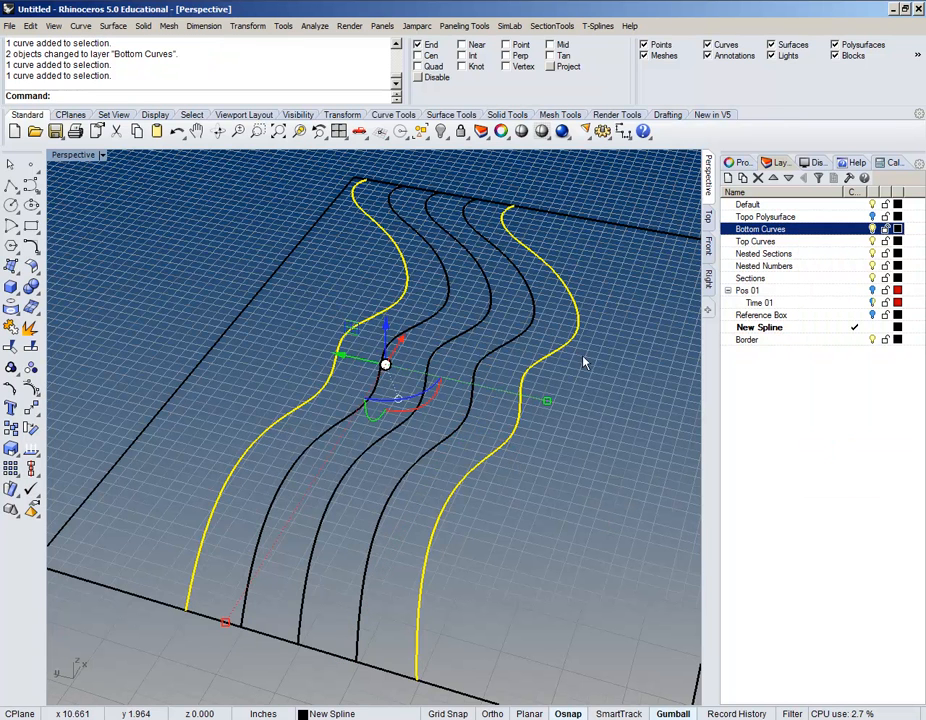
{"action": "right_click", "coordinate": [813, 243]}
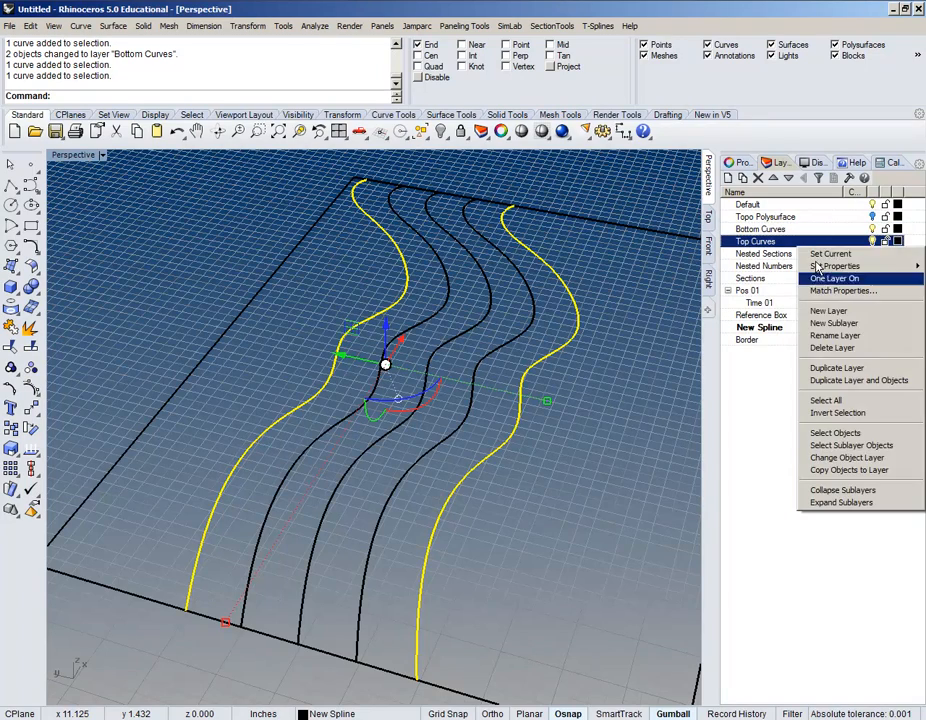
{"action": "left_click", "coordinate": [838, 461]}
{"action": "left_click", "coordinate": [488, 557]}
Step: Colour the Bottom Curves layer orange and the Top Curves layer blue
{"action": "right_click_drag", "start_coordinate": [507, 554], "coordinate": [480, 537]}
{"action": "scroll", "coordinate": [480, 537], "scroll_direction": "down", "scroll_amount": 5}
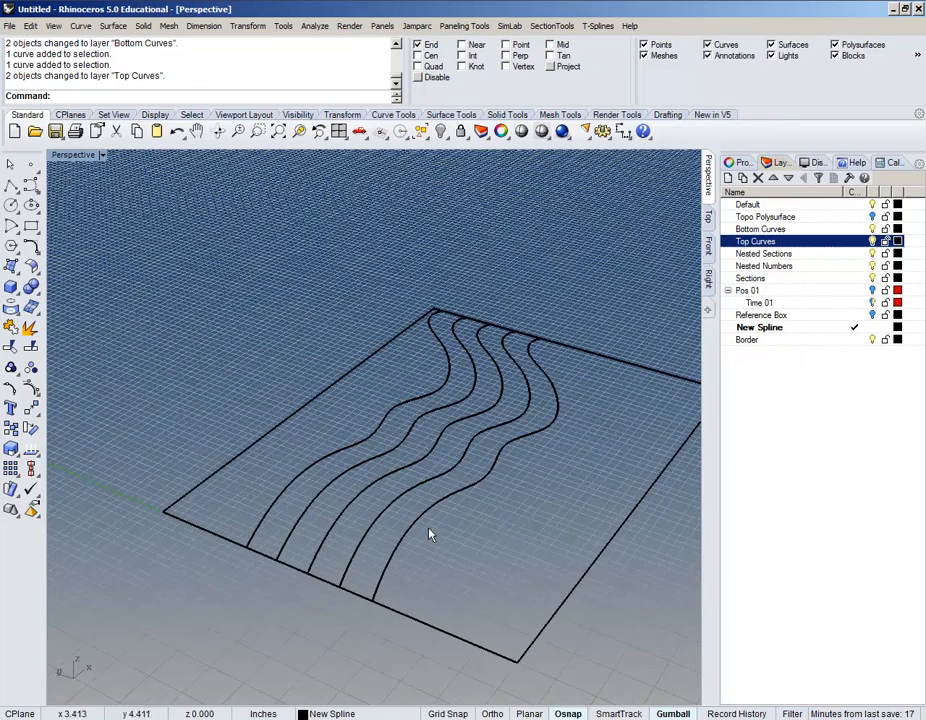
{"action": "scroll", "coordinate": [476, 481], "scroll_direction": "up", "scroll_amount": 4}
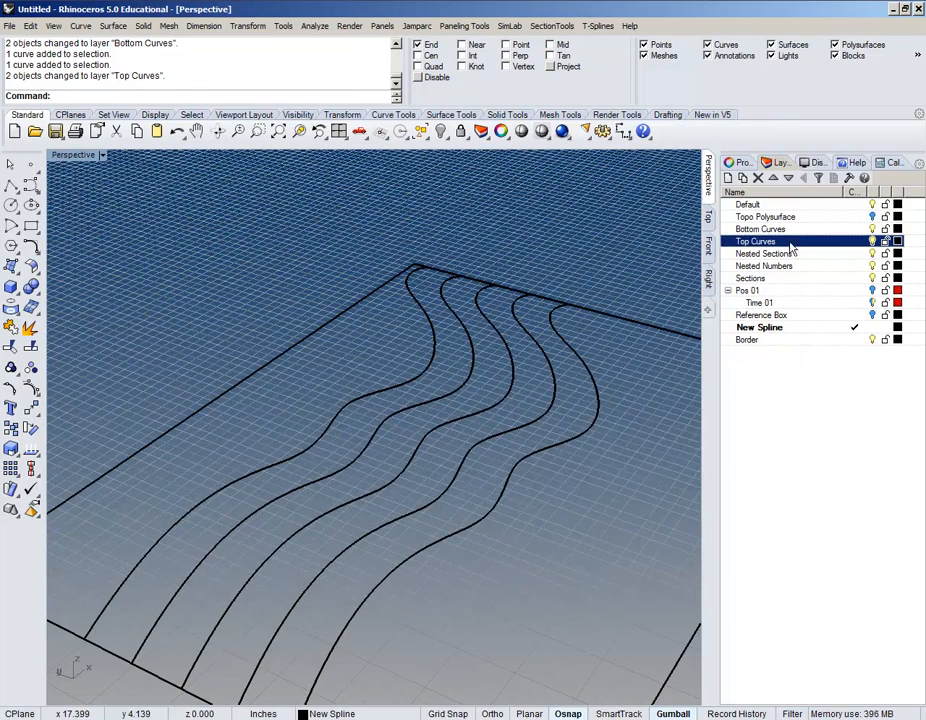
{"action": "left_click", "coordinate": [897, 230]}
{"action": "left_click", "coordinate": [897, 230]}
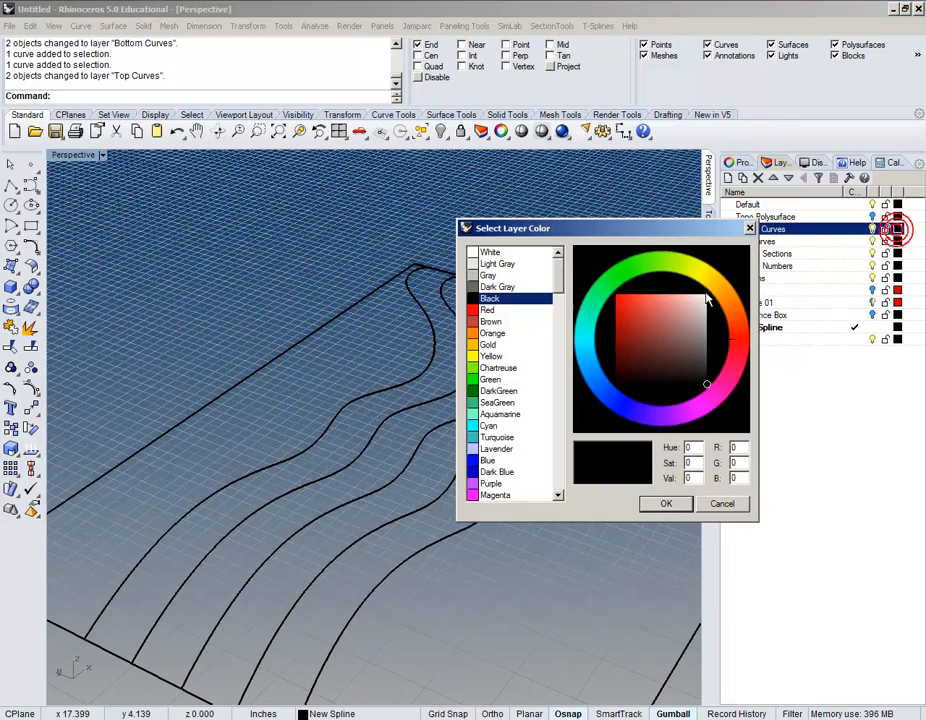
{"action": "left_click", "coordinate": [490, 333]}
{"action": "left_click", "coordinate": [667, 503]}
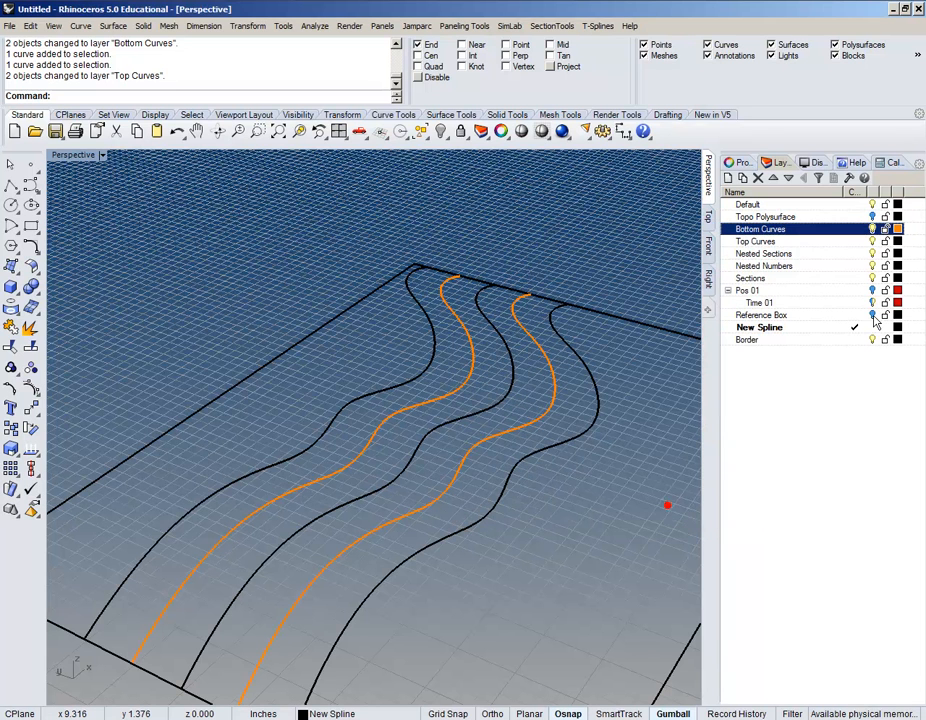
{"action": "left_click", "coordinate": [897, 242]}
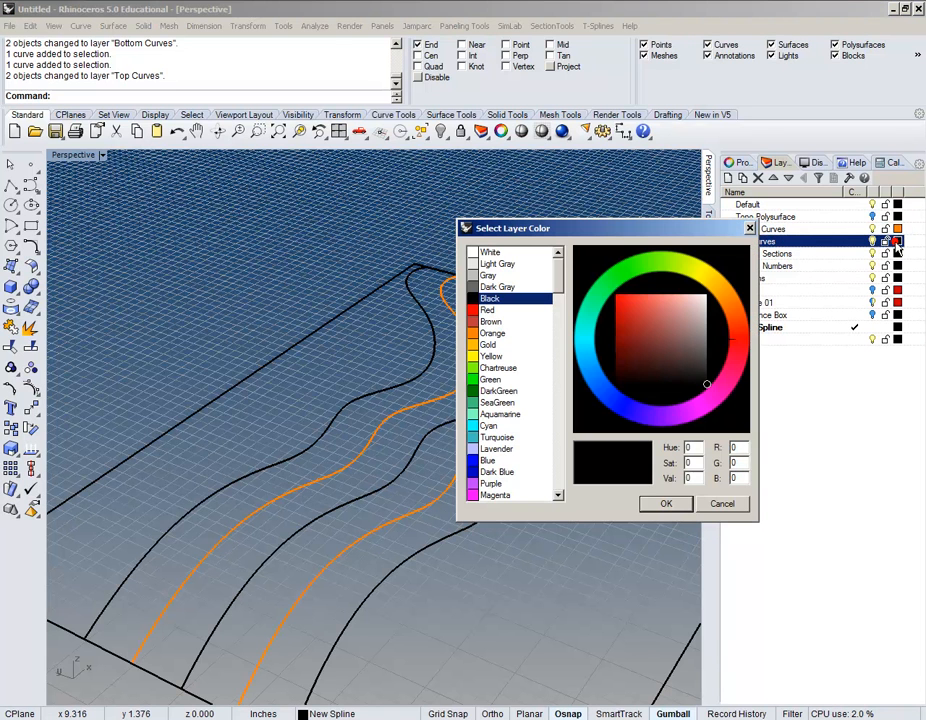
{"action": "left_click", "coordinate": [495, 460]}
{"action": "left_click", "coordinate": [668, 505]}
{"action": "scroll", "coordinate": [400, 508], "scroll_direction": "down", "scroll_amount": 5}
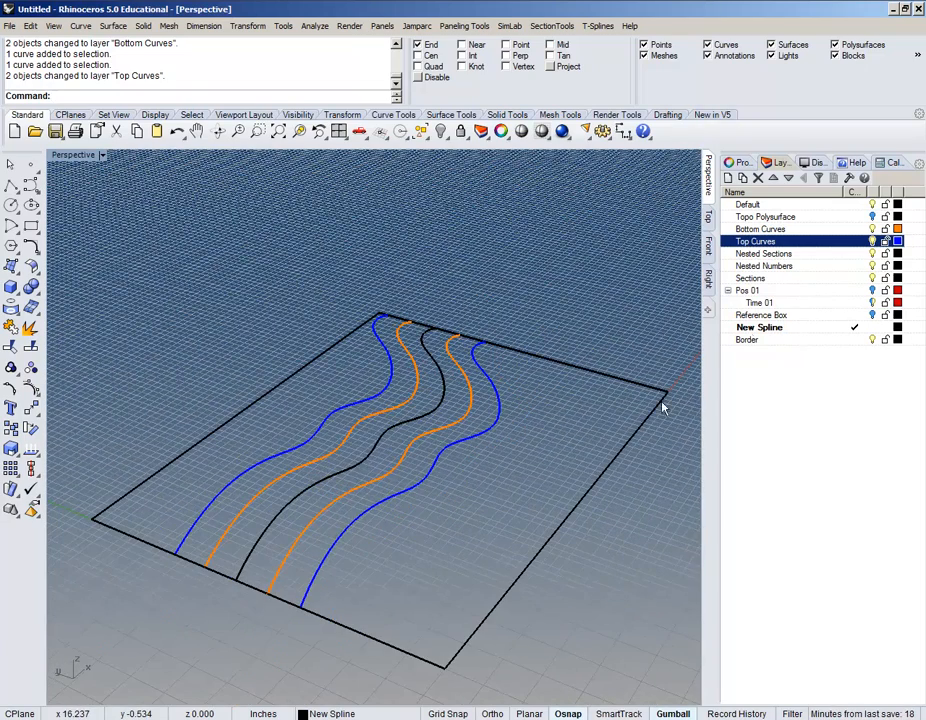
Step: Add a layer named 'Splitting Surfaces', set it current, and switch off the New Spline layer
{"action": "left_click", "coordinate": [857, 242]}
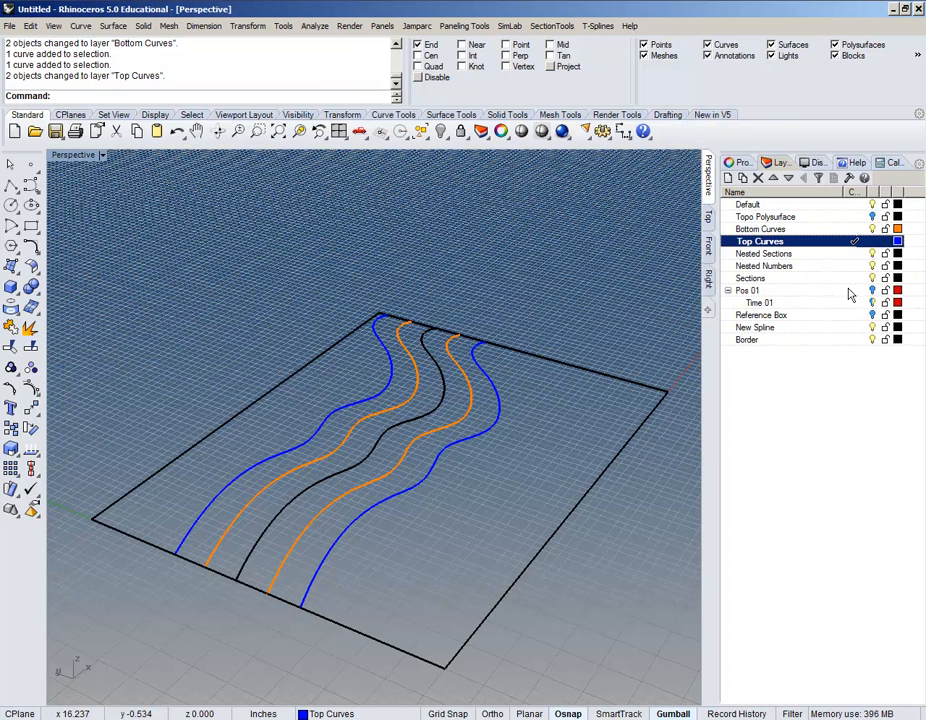
{"action": "left_click", "coordinate": [729, 178]}
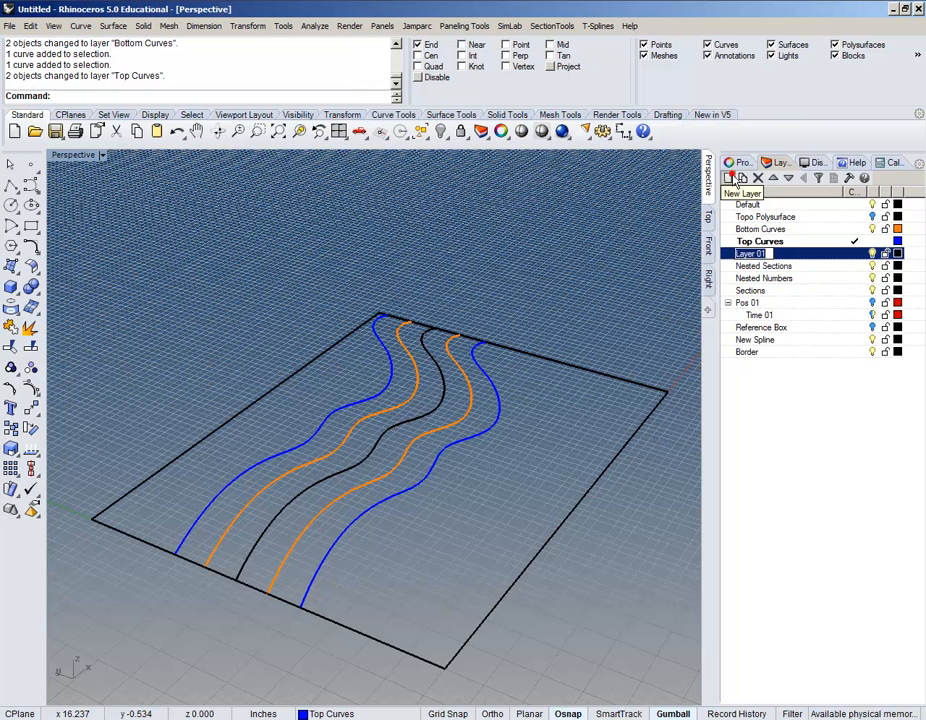
{"action": "type", "text": "Sp"}
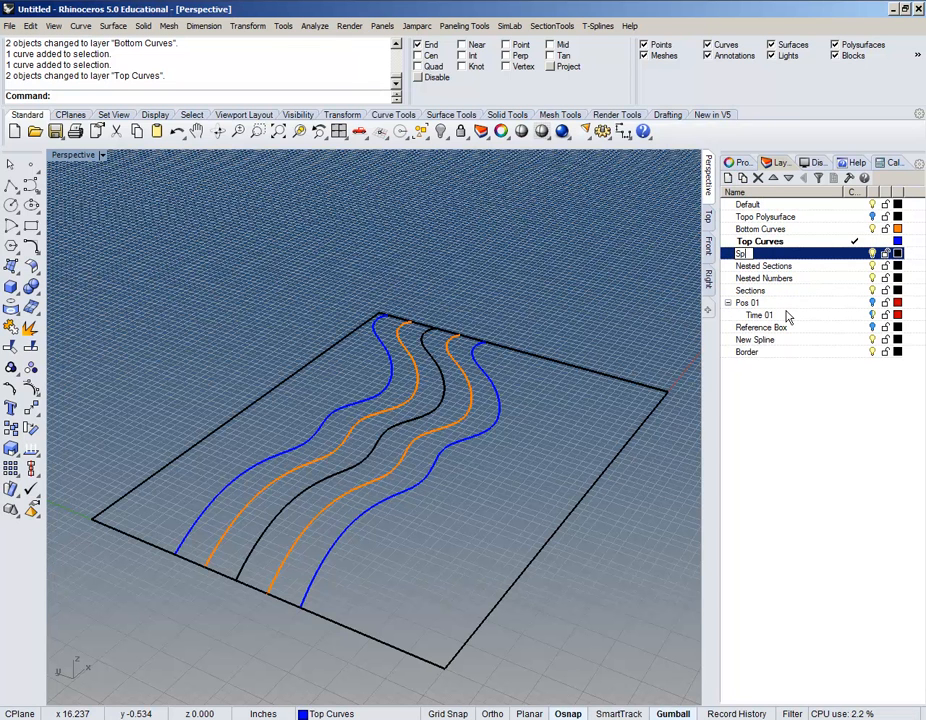
{"action": "type", "text": "litting Su"}
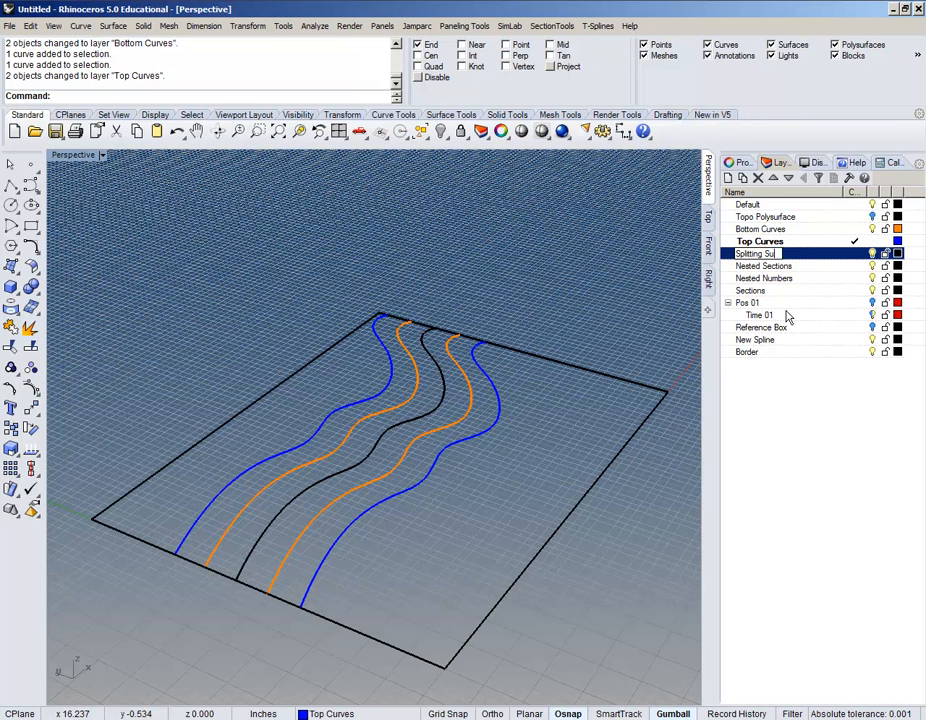
{"action": "type", "text": "rfaces"}
{"action": "key", "text": "Return"}
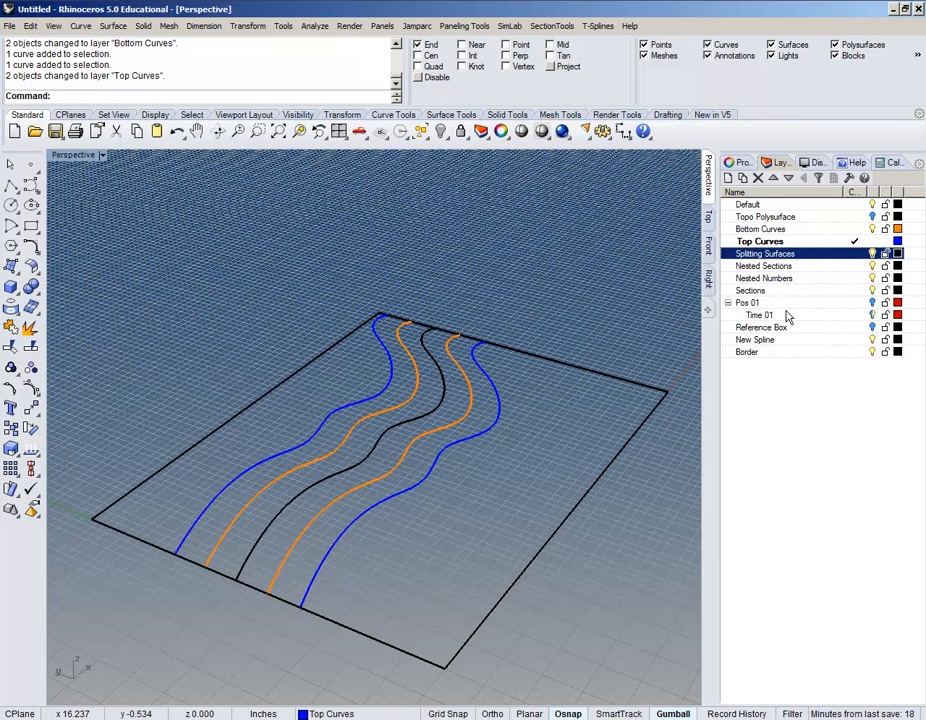
{"action": "left_click", "coordinate": [854, 253]}
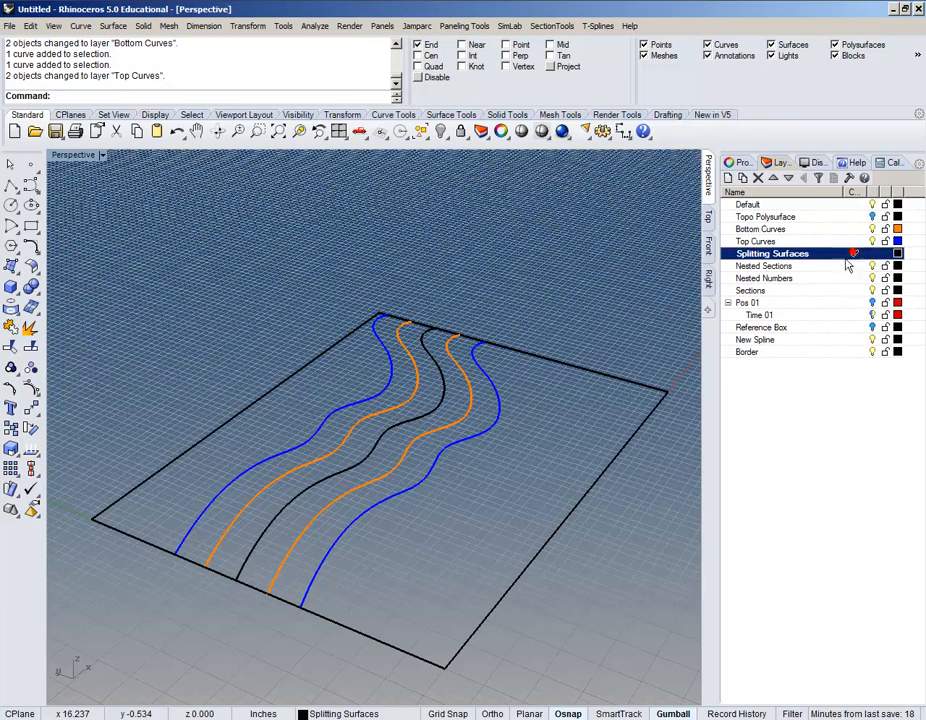
{"action": "left_click", "coordinate": [872, 340]}
Step: Select the two blue top curves, keeping Splitting Surfaces as the current layer
{"action": "right_click_drag", "start_coordinate": [490, 530], "coordinate": [407, 541]}
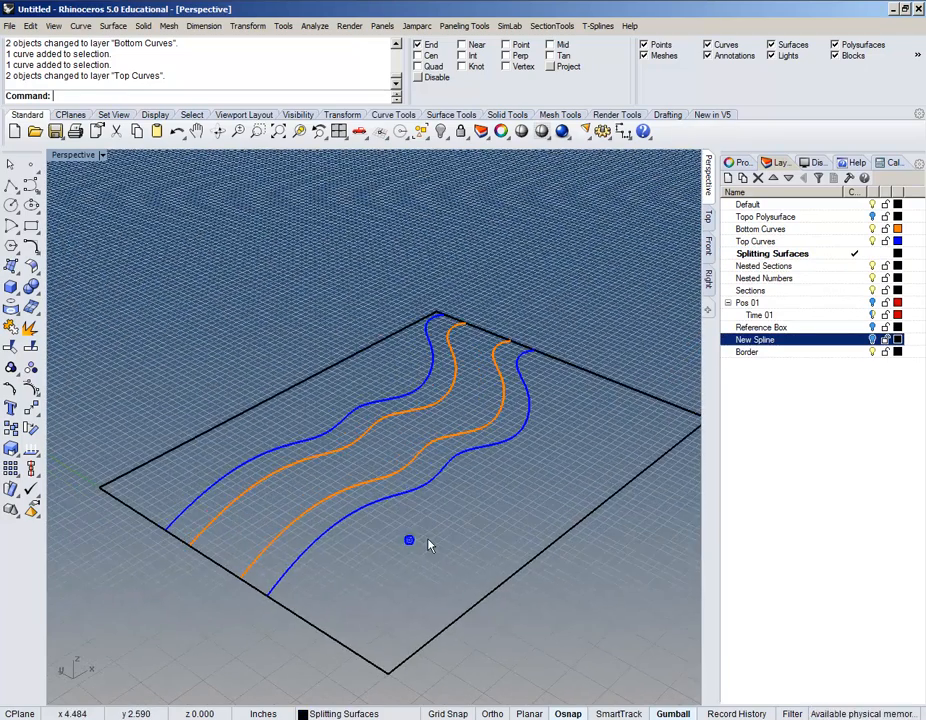
{"action": "left_click", "coordinate": [378, 484]}
{"action": "left_click", "coordinate": [316, 456]}
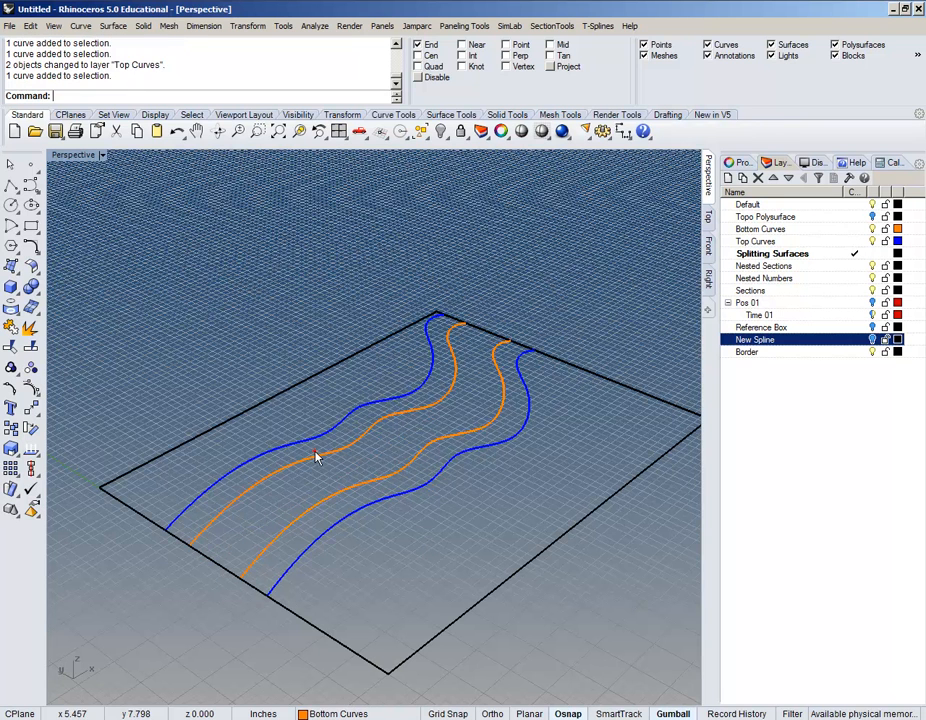
{"action": "left_click", "coordinate": [345, 488]}
{"action": "left_click", "coordinate": [396, 535]}
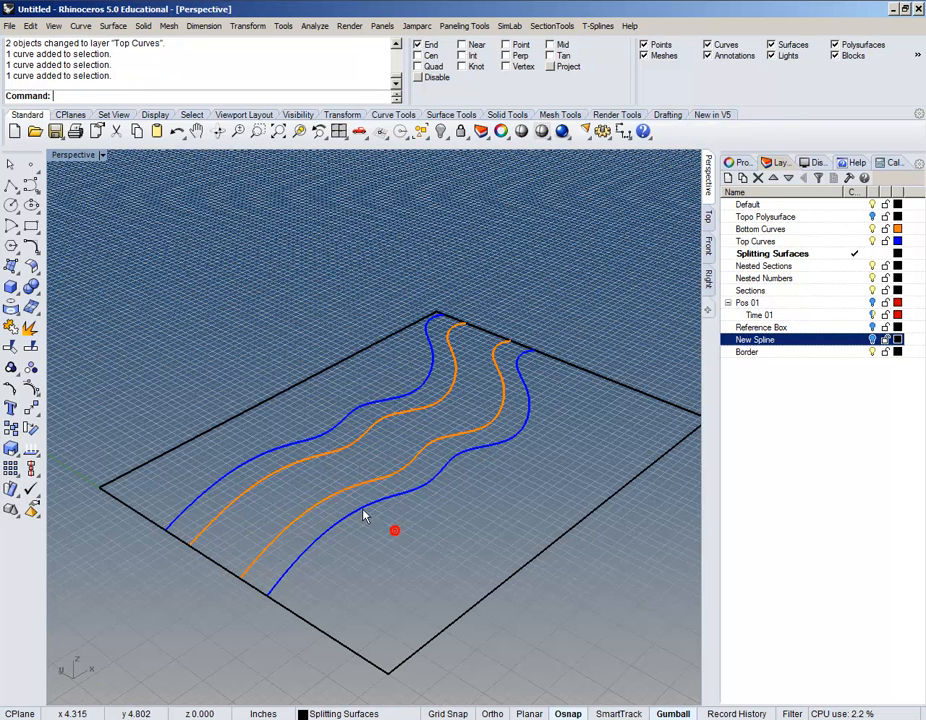
{"action": "left_click", "coordinate": [362, 506]}
{"action": "left_click", "coordinate": [302, 443], "text": "shift"}
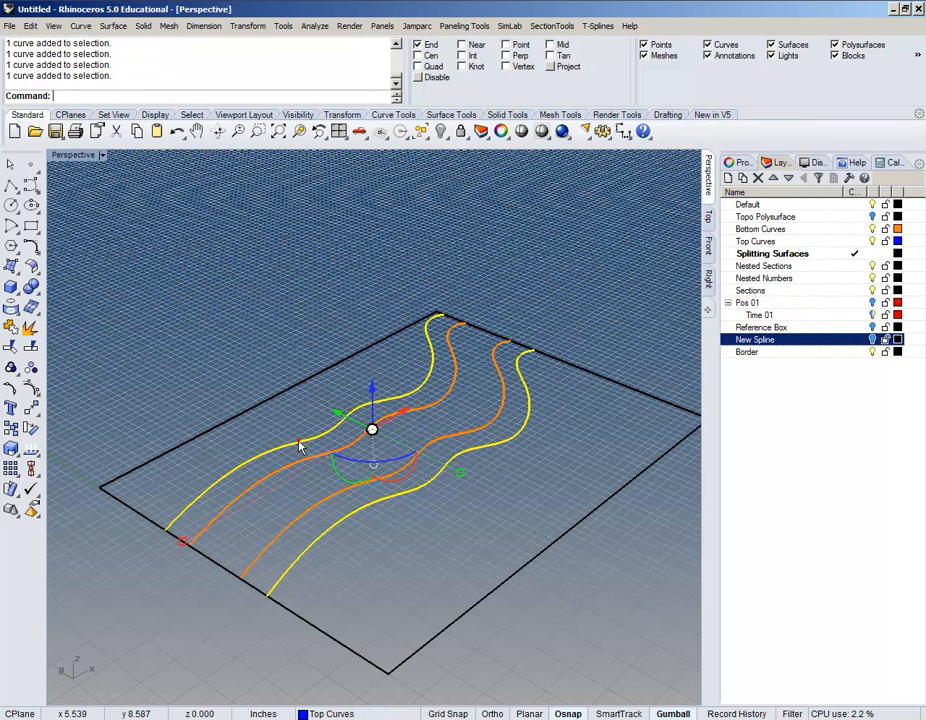
{"action": "left_click", "coordinate": [860, 242]}
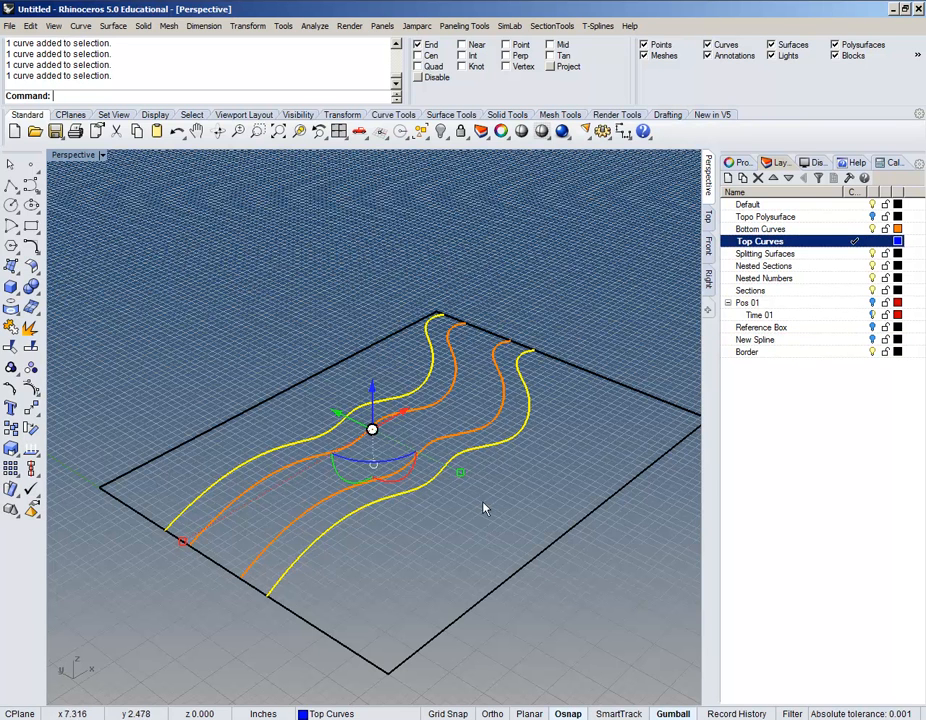
{"action": "left_click", "coordinate": [866, 254]}
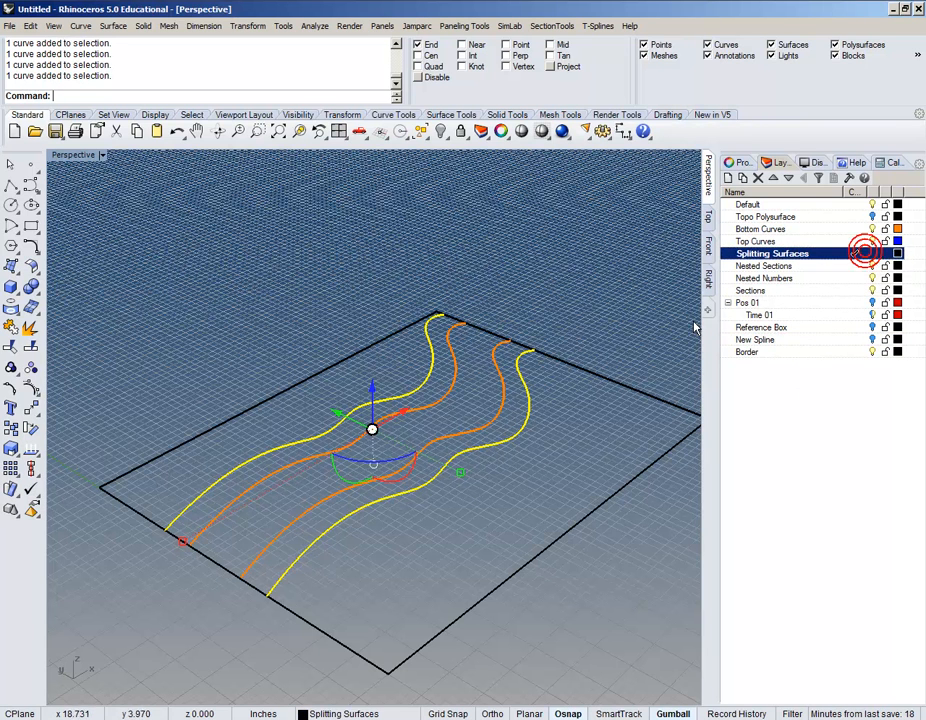
Step: Raise the two blue curves 9 units straight up
{"action": "right_click_drag", "start_coordinate": [361, 405], "coordinate": [371, 373]}
{"action": "scroll", "coordinate": [371, 373], "scroll_direction": "up", "scroll_amount": 6}
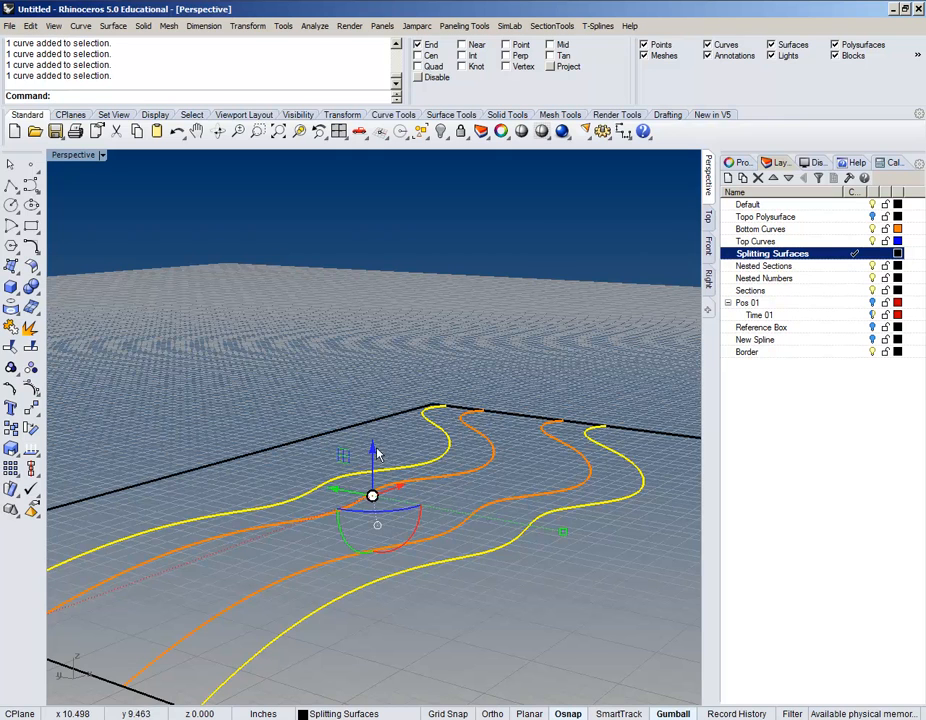
{"action": "left_click_drag", "start_coordinate": [373, 450], "coordinate": [373, 449]}
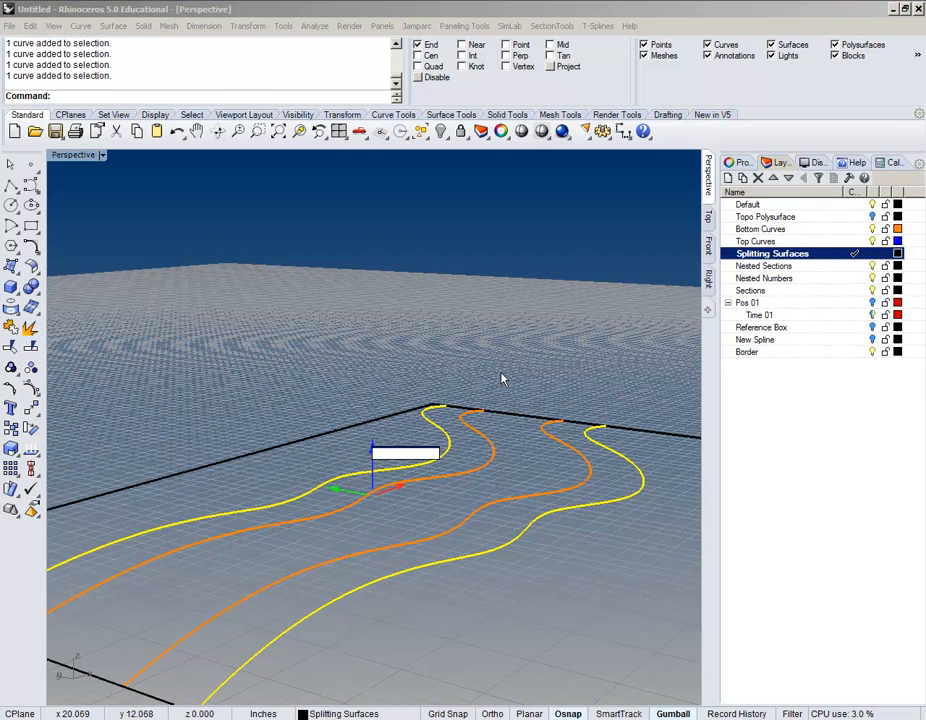
{"action": "type", "text": "9"}
{"action": "key", "text": "Return"}
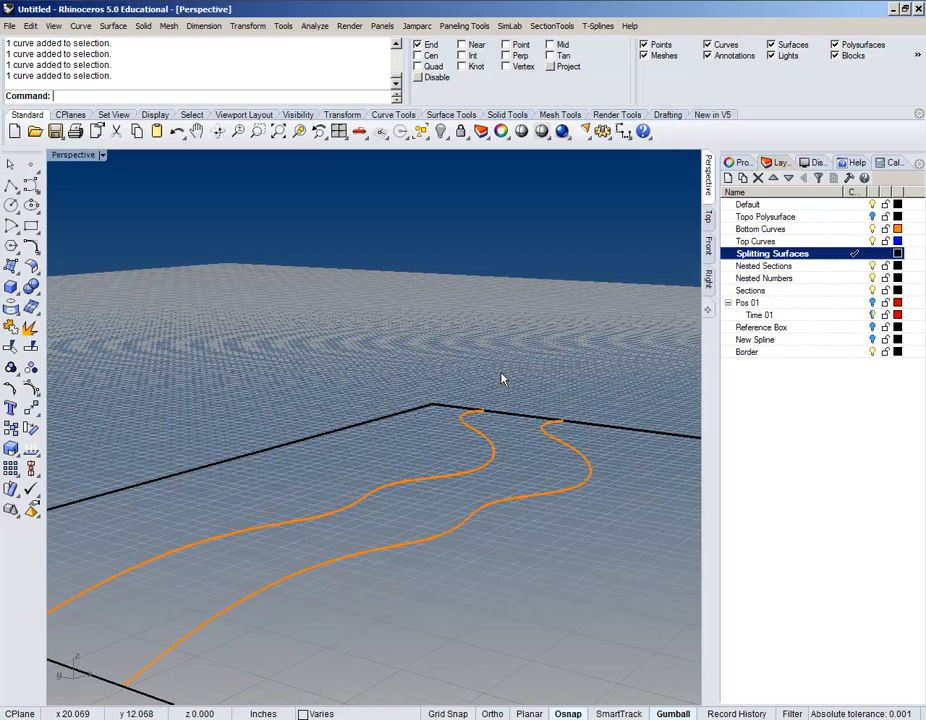
{"action": "scroll", "coordinate": [489, 369], "scroll_direction": "down", "scroll_amount": 5}
{"action": "mouse_move", "coordinate": [489, 369]}
{"action": "right_mouse_down"}
{"action": "mouse_move", "coordinate": [465, 409]}
{"action": "mouse_move", "coordinate": [498, 391]}
{"action": "right_mouse_up"}
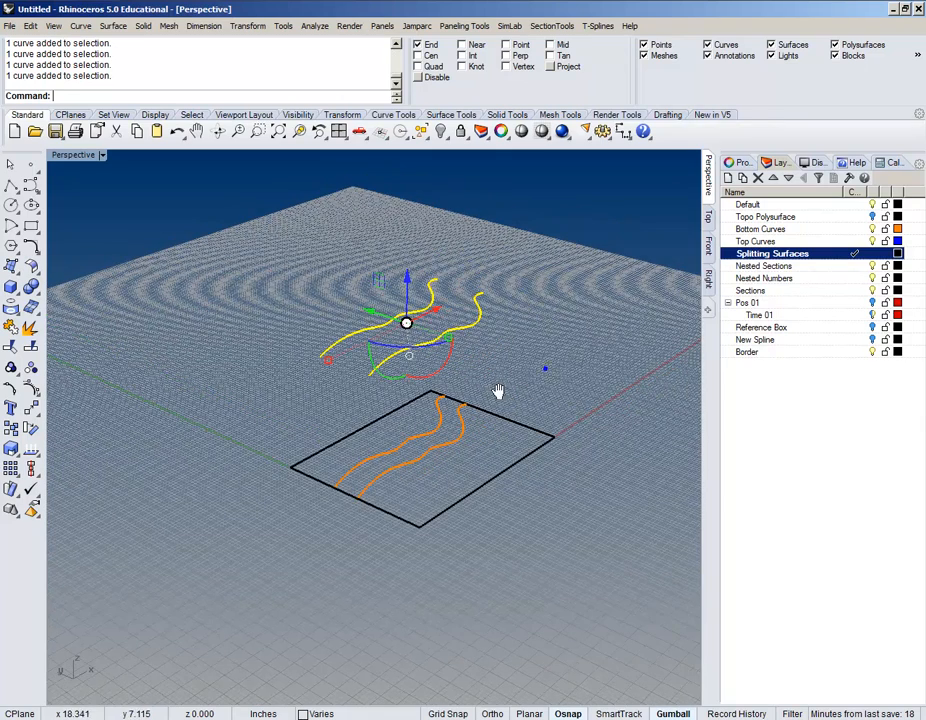
Step: Hide the Border layer and turn the terrain polysurface layer back on
{"action": "left_click", "coordinate": [874, 352]}
{"action": "left_click", "coordinate": [577, 371]}
{"action": "right_click_drag", "start_coordinate": [524, 385], "coordinate": [580, 390]}
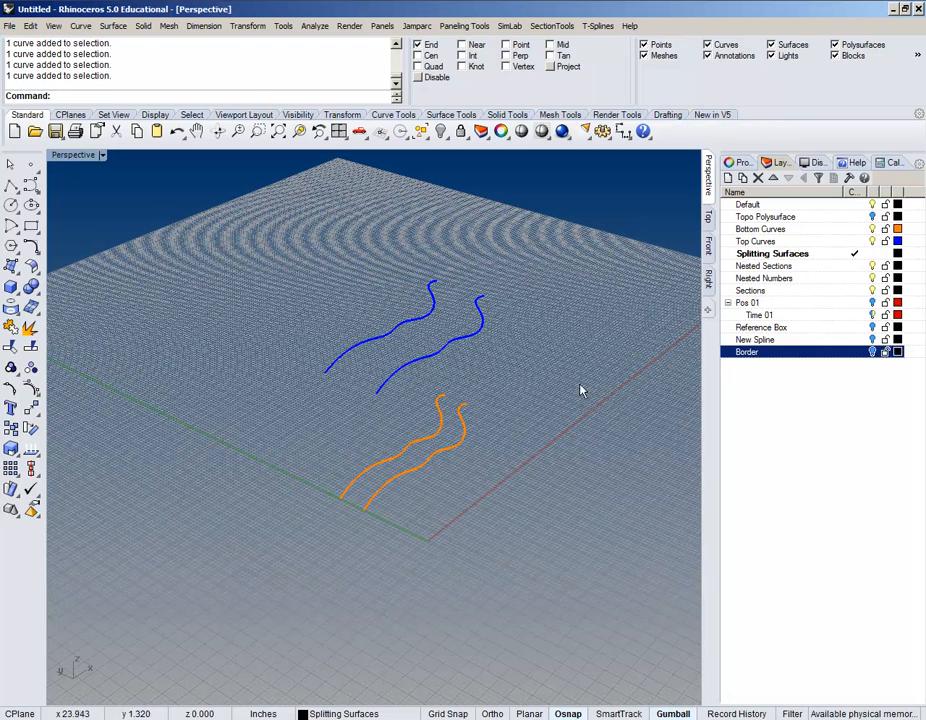
{"action": "left_click", "coordinate": [872, 217]}
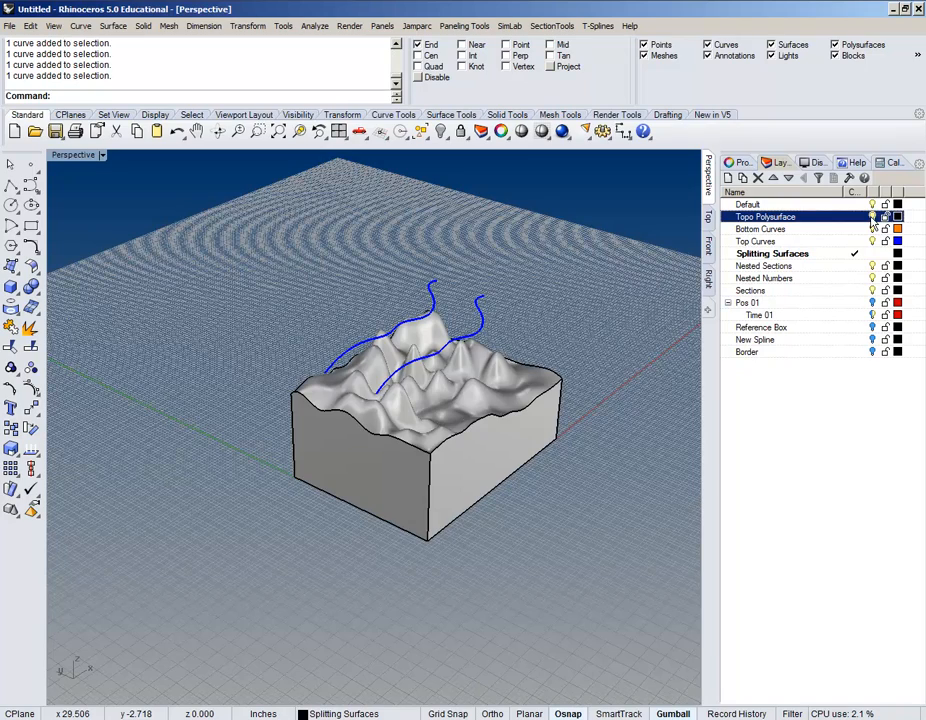
Step: Hide the Topo Polysurface layer and orbit to a clear view of the curves
{"action": "left_click", "coordinate": [871, 217]}
{"action": "right_click_drag", "start_coordinate": [393, 540], "coordinate": [424, 491]}
{"action": "scroll", "coordinate": [418, 389], "scroll_direction": "up", "scroll_amount": 4}
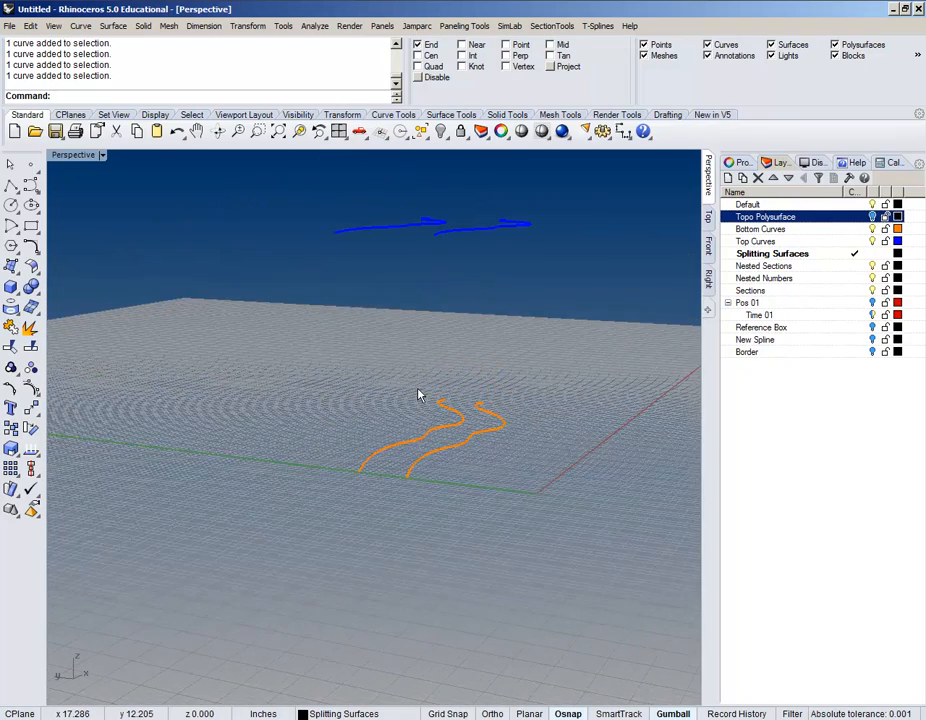
{"action": "right_click_drag", "start_coordinate": [418, 394], "coordinate": [418, 409]}
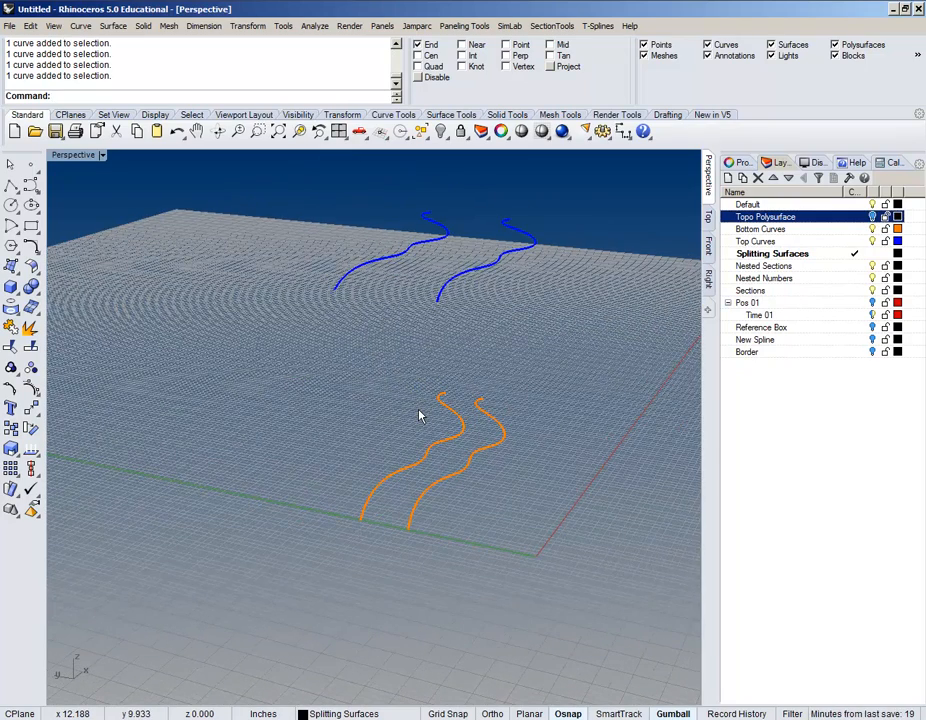
{"action": "mouse_move", "coordinate": [477, 360]}
{"action": "right_mouse_down"}
{"action": "mouse_move", "coordinate": [502, 360]}
{"action": "mouse_move", "coordinate": [445, 373]}
{"action": "mouse_move", "coordinate": [409, 409]}
{"action": "mouse_move", "coordinate": [397, 397]}
{"action": "mouse_move", "coordinate": [277, 408]}
{"action": "right_mouse_up"}
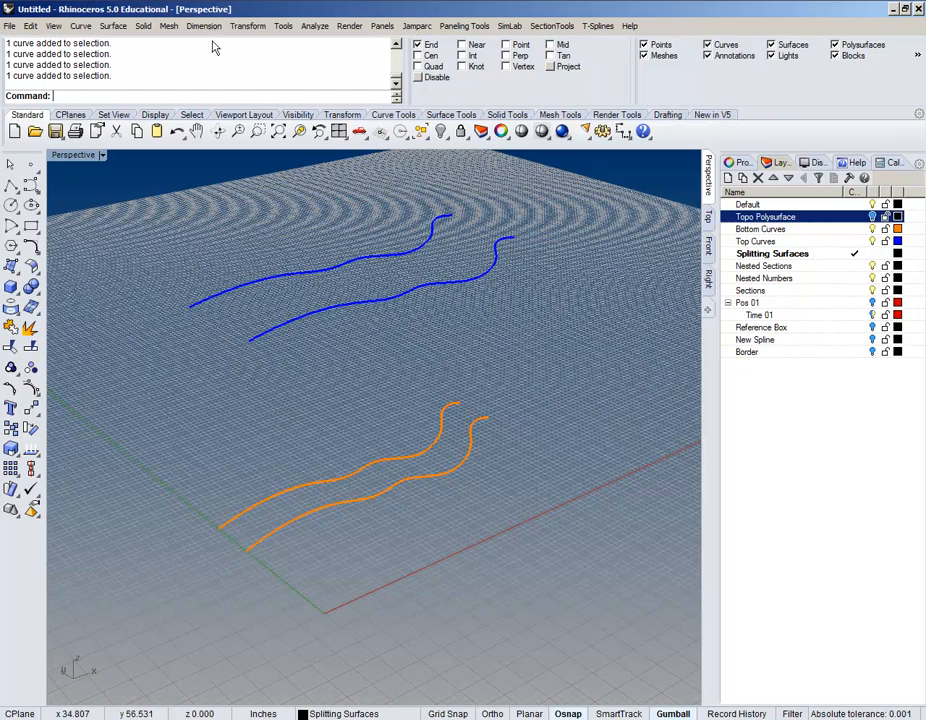
{"action": "right_click_drag", "start_coordinate": [163, 379], "coordinate": [420, 356]}
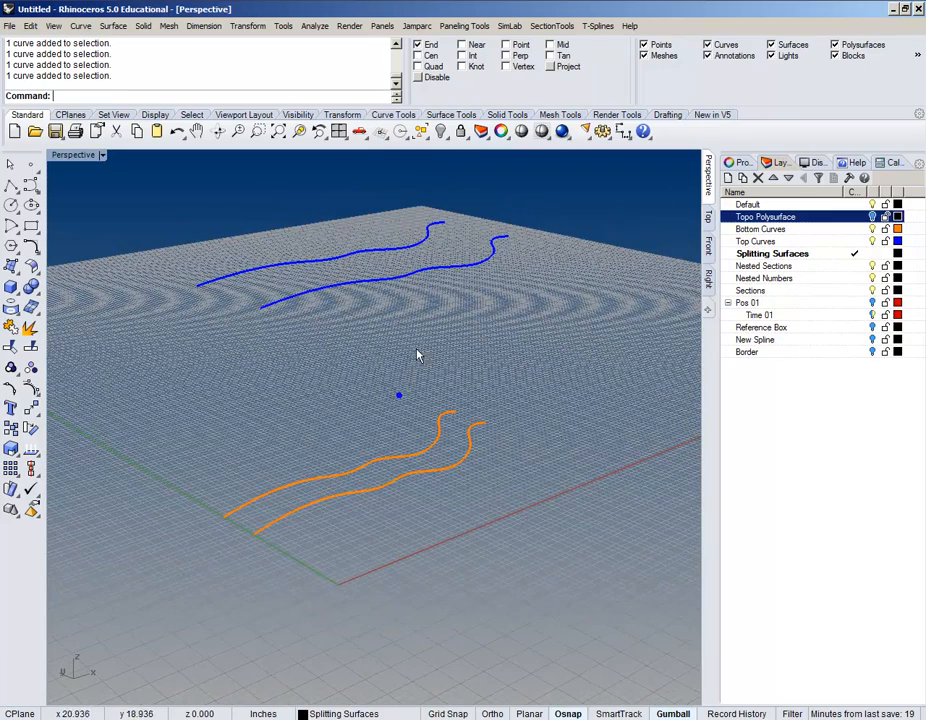
Step: Select the nearer blue top curve together with the nearer orange bottom curve
{"action": "left_click", "coordinate": [462, 268]}
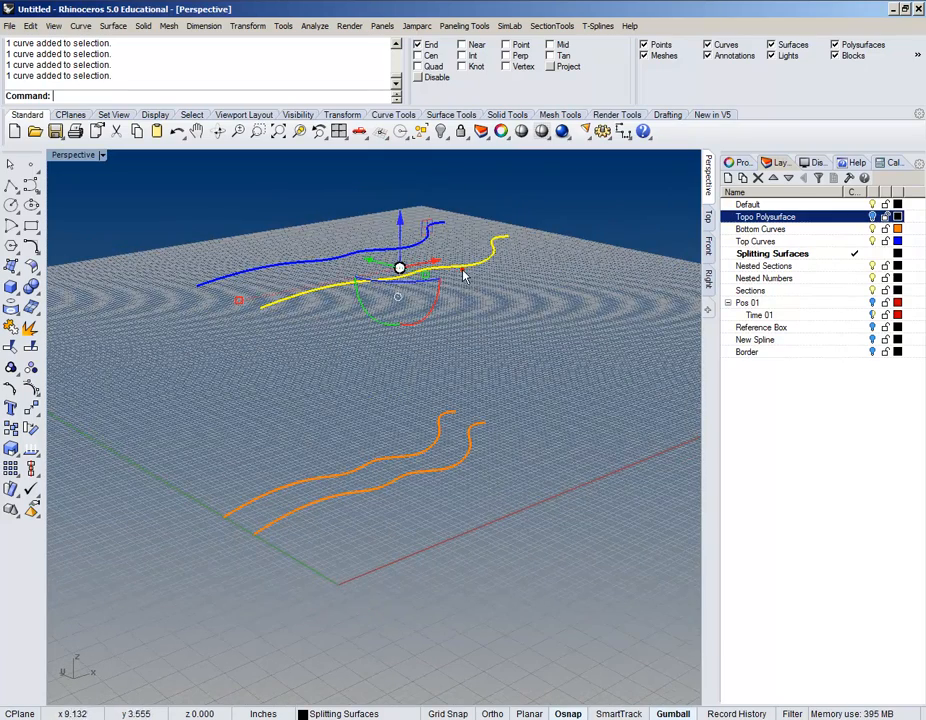
{"action": "left_click", "coordinate": [449, 465]}
{"action": "left_click", "coordinate": [509, 384]}
{"action": "right_click_drag", "start_coordinate": [544, 354], "coordinate": [545, 411]}
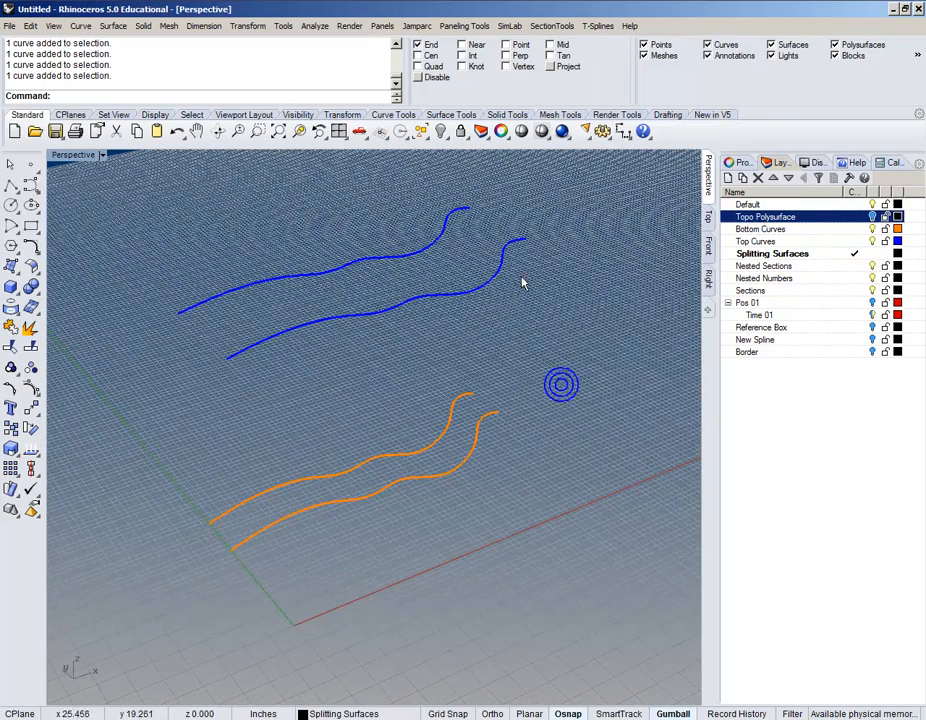
{"action": "left_click", "coordinate": [520, 247]}
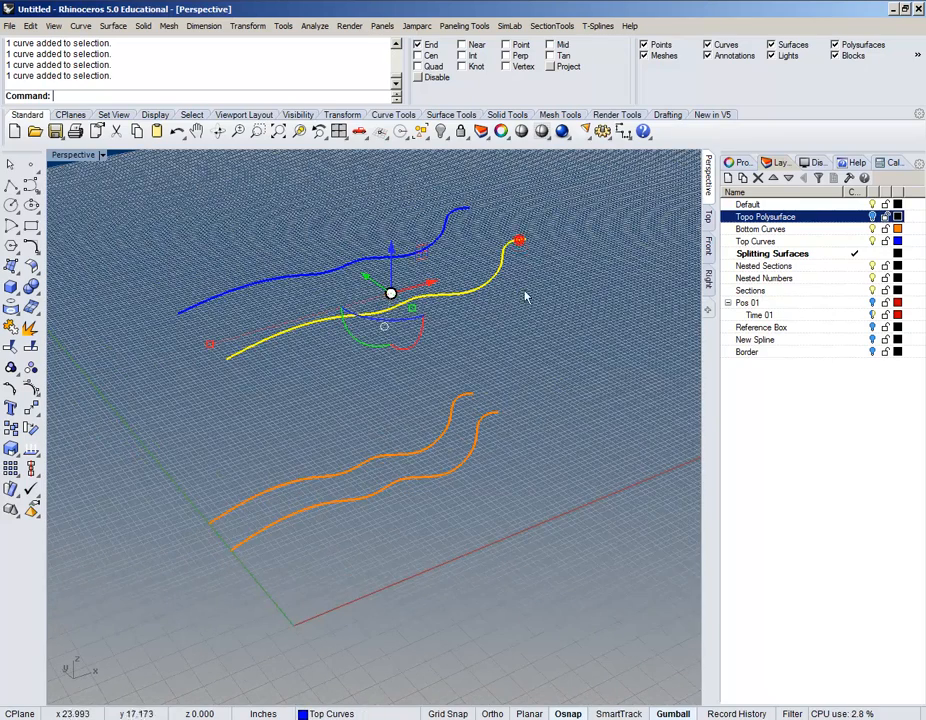
{"action": "left_click", "coordinate": [490, 418], "text": "shift"}
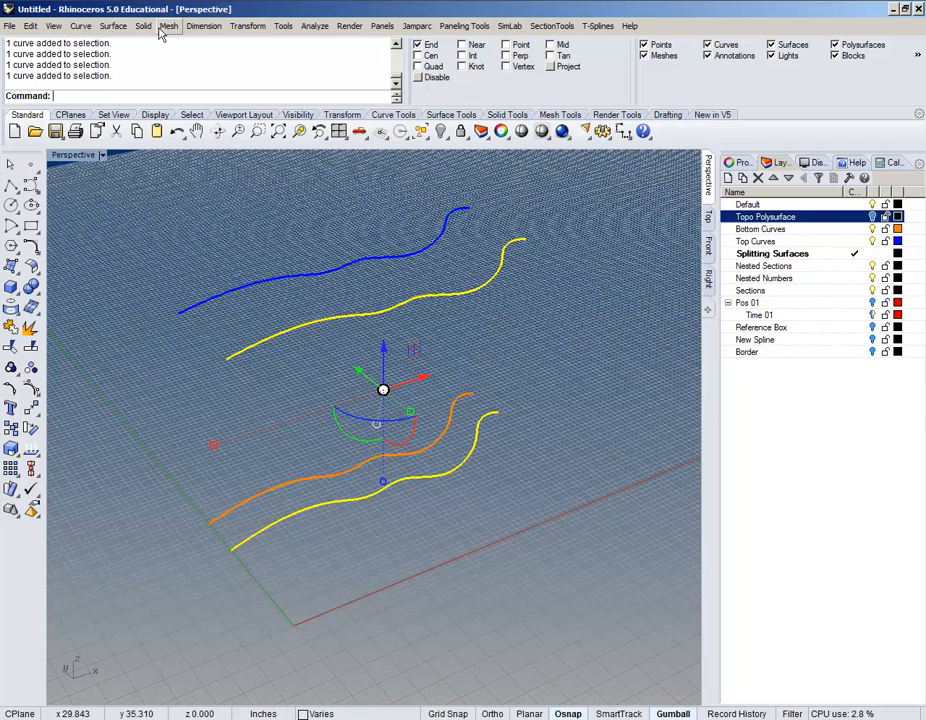
Step: Loft the selected blue and orange curves using the Normal style, previewing before accepting
{"action": "left_click", "coordinate": [122, 27]}
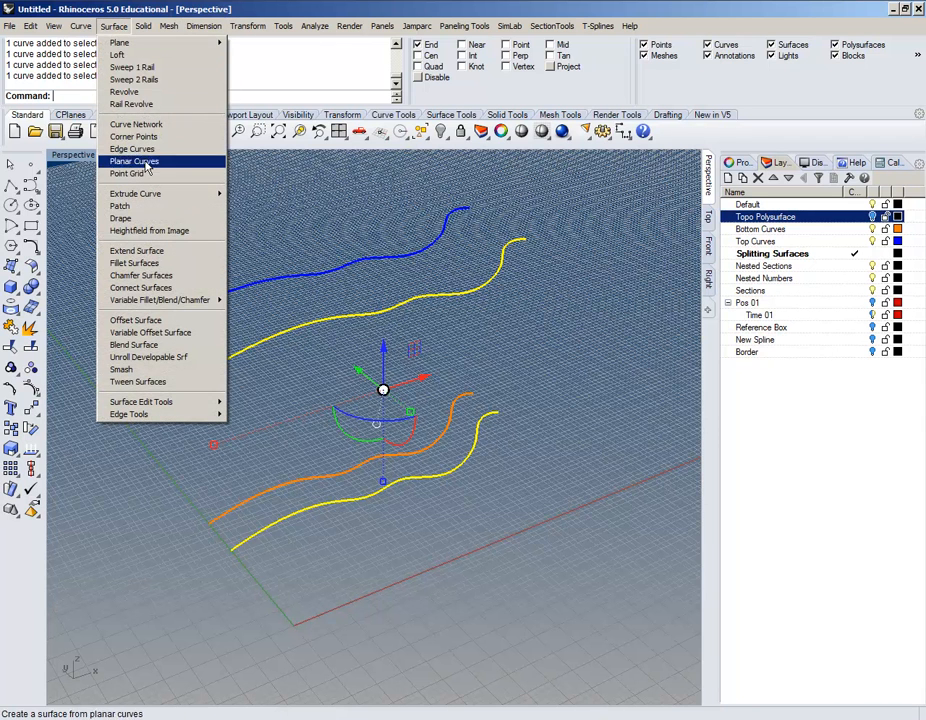
{"action": "left_click", "coordinate": [150, 55]}
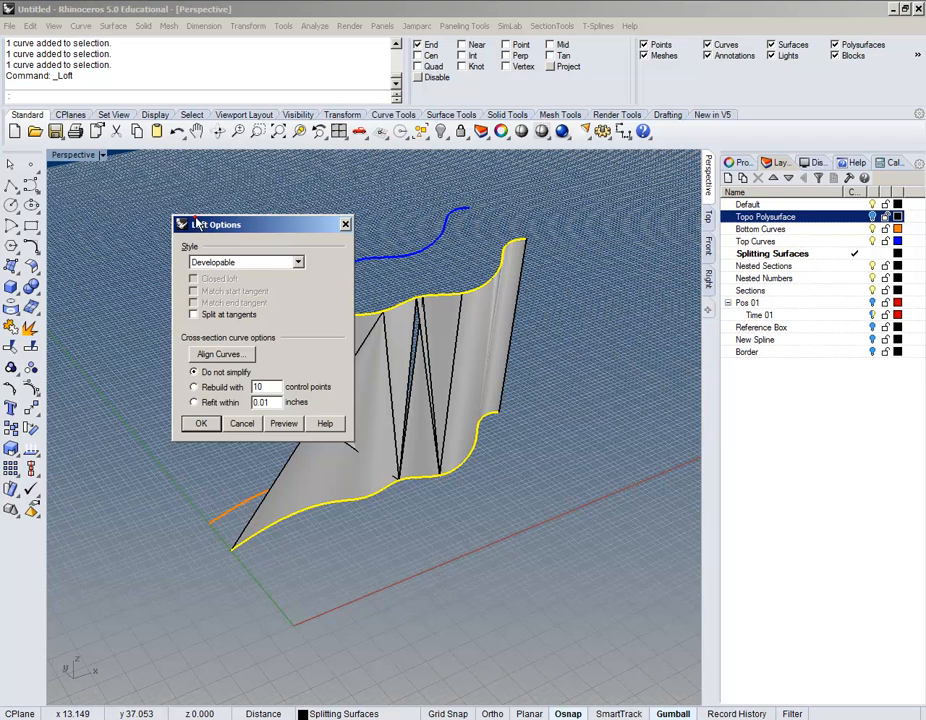
{"action": "left_click_drag", "start_coordinate": [195, 224], "coordinate": [124, 59]}
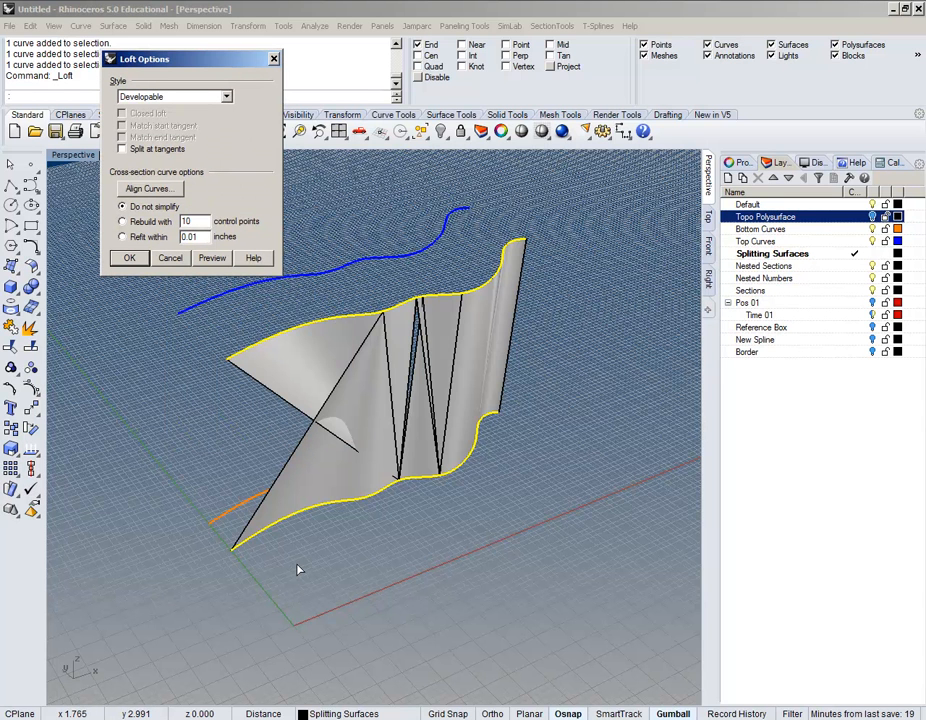
{"action": "left_click", "coordinate": [227, 96]}
{"action": "left_click", "coordinate": [131, 109]}
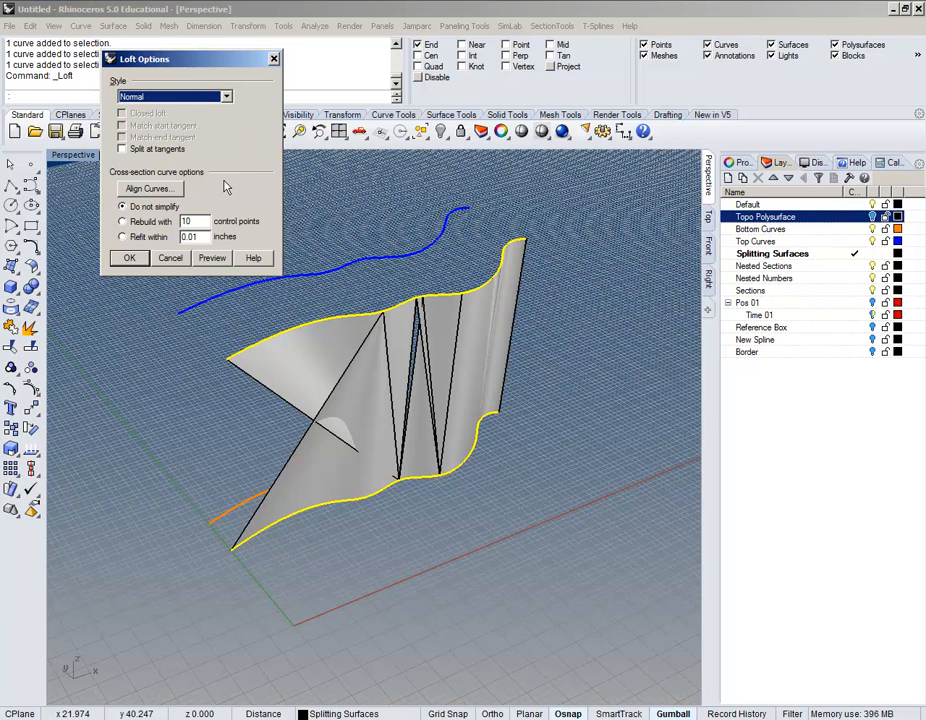
{"action": "left_click", "coordinate": [212, 258]}
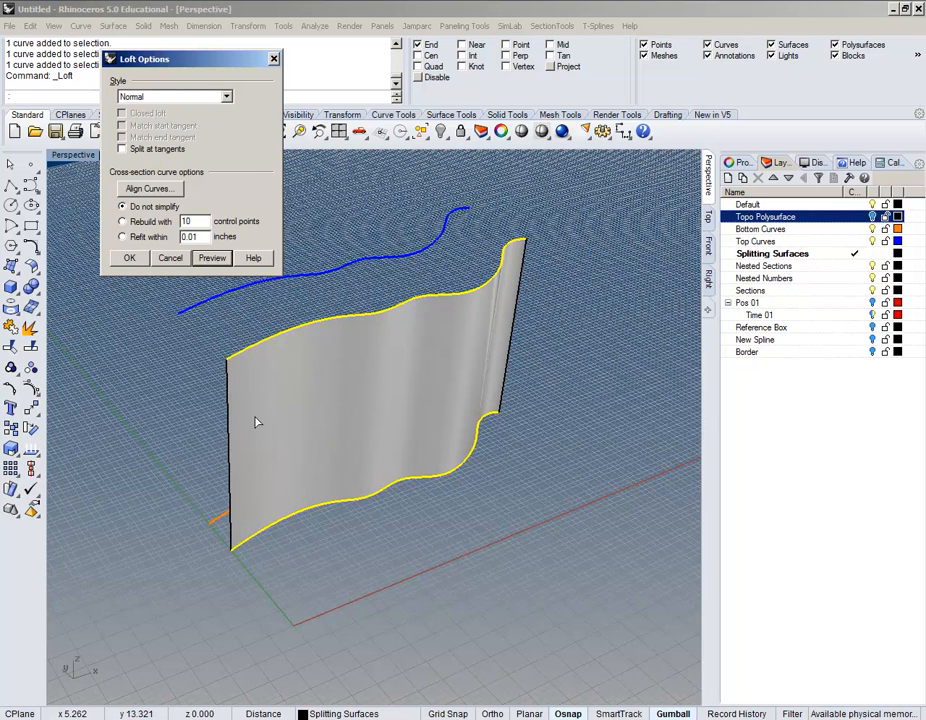
{"action": "right_click_drag", "start_coordinate": [255, 423], "coordinate": [409, 428]}
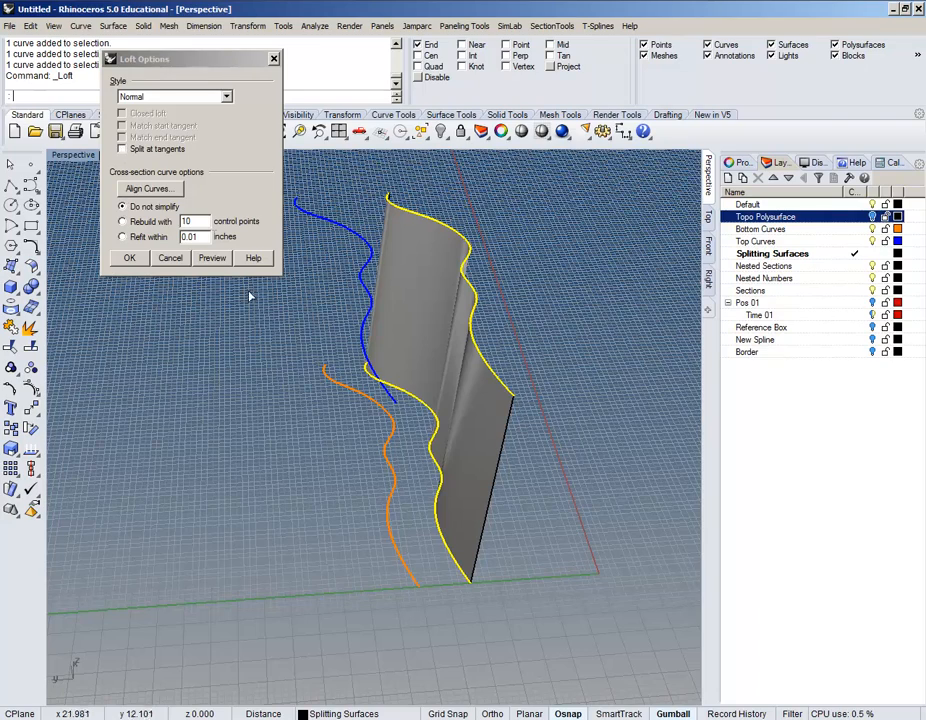
{"action": "left_click", "coordinate": [205, 261]}
{"action": "right_click_drag", "start_coordinate": [305, 387], "coordinate": [400, 360]}
{"action": "left_click", "coordinate": [129, 258]}
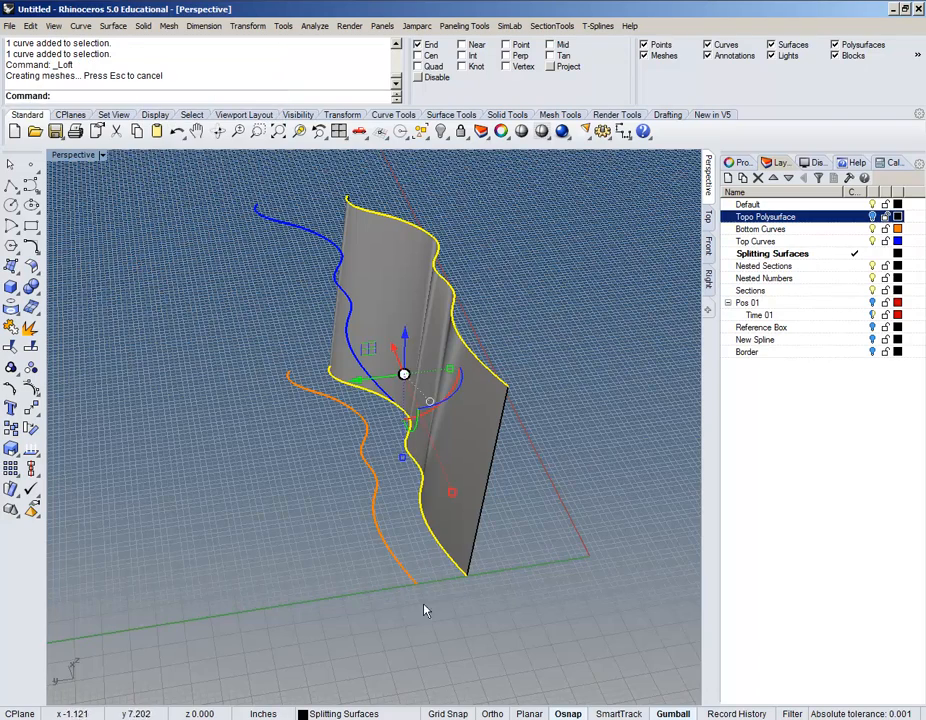
{"action": "left_click", "coordinate": [331, 592]}
{"action": "right_click_drag", "start_coordinate": [325, 585], "coordinate": [263, 225]}
{"action": "left_click", "coordinate": [113, 26]}
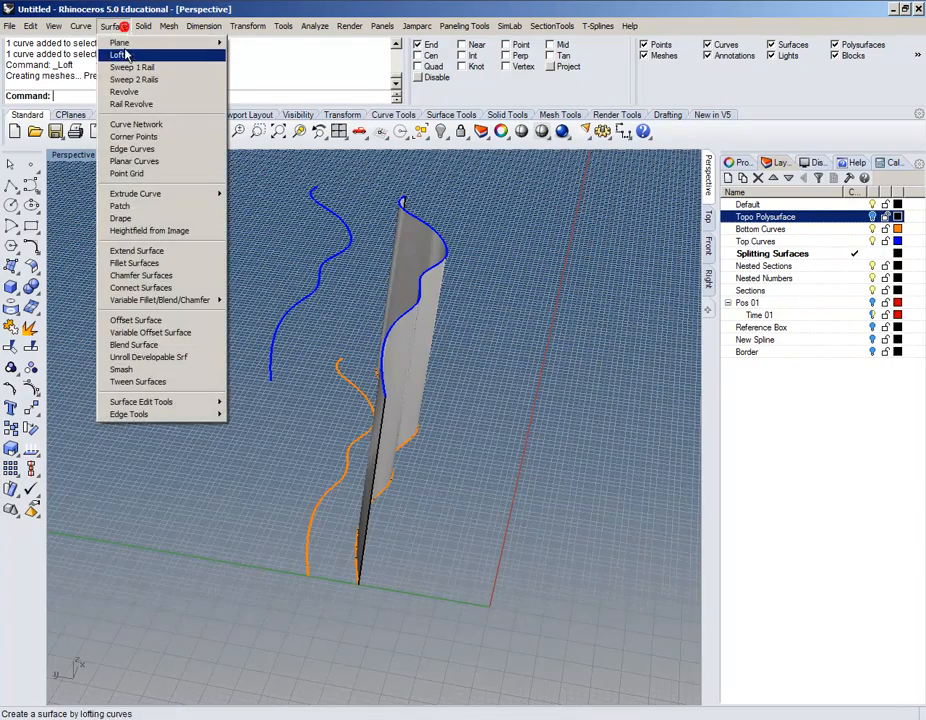
{"action": "left_click", "coordinate": [130, 54]}
{"action": "right_click_drag", "start_coordinate": [273, 490], "coordinate": [374, 535]}
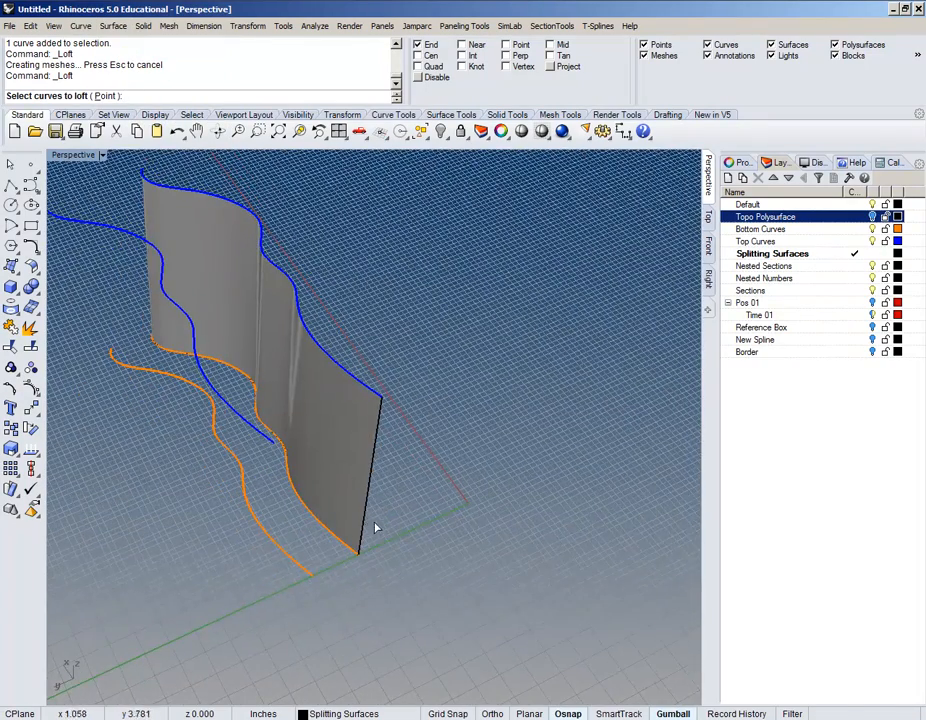
{"action": "right_click_drag", "start_coordinate": [263, 557], "coordinate": [521, 552]}
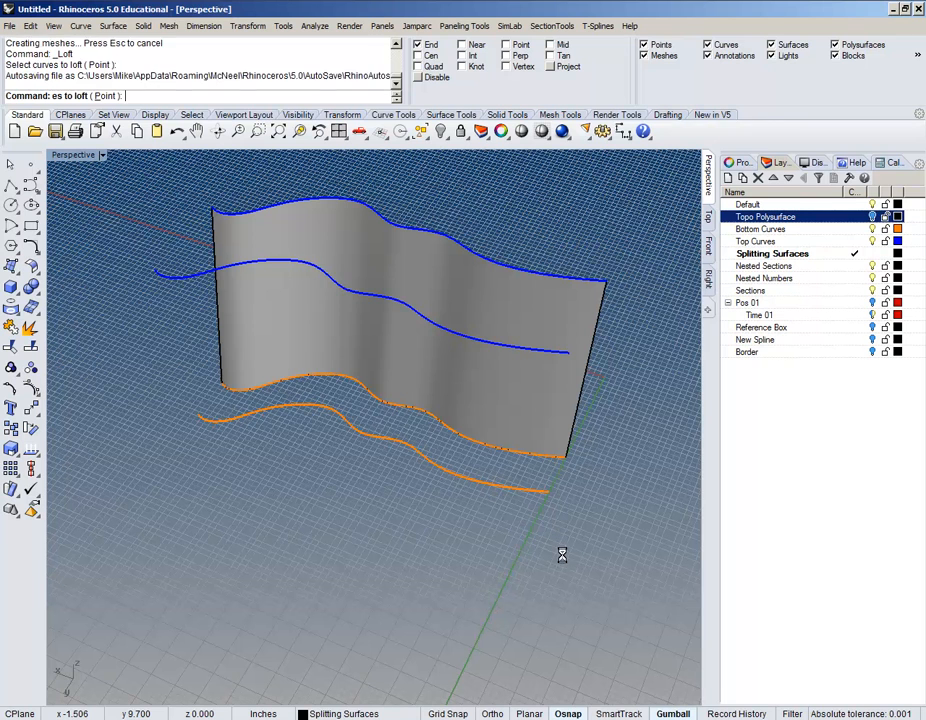
{"action": "key", "text": "Escape"}
{"action": "left_click", "coordinate": [445, 462]}
{"action": "left_click", "coordinate": [395, 308]}
{"action": "left_click", "coordinate": [434, 459], "text": "shift"}
{"action": "type", "text": "Dir"}
{"action": "key", "text": "Return"}
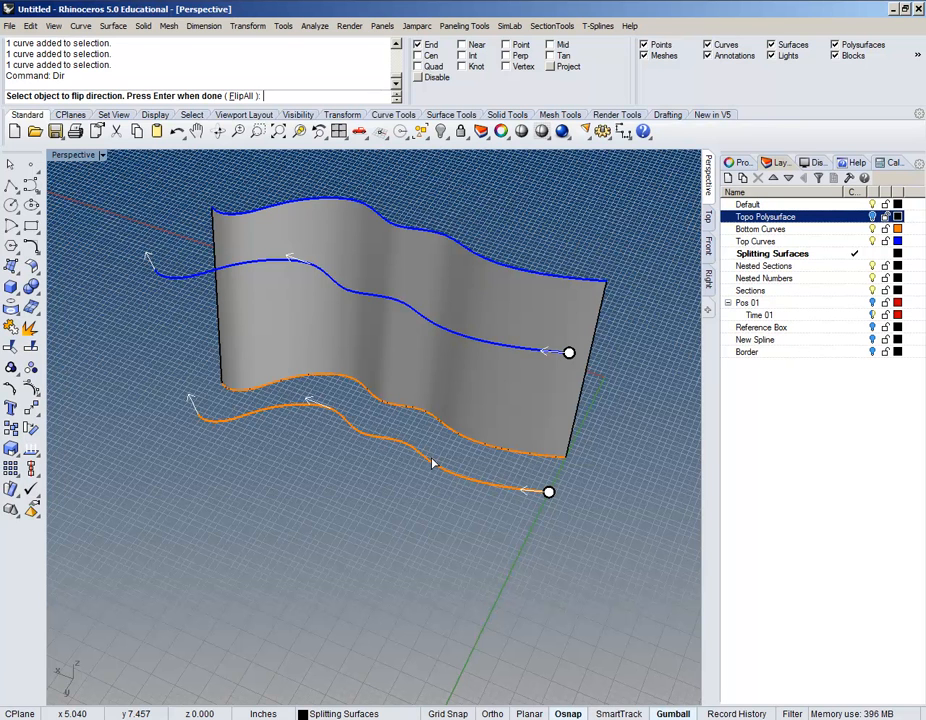
{"action": "key", "text": "Return"}
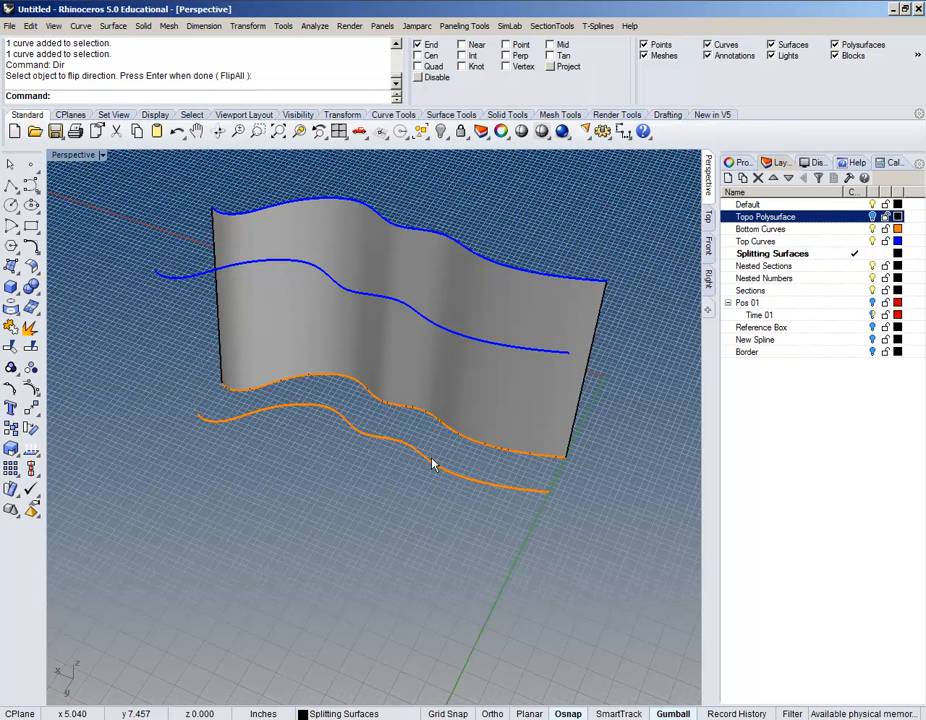
Step: Start a loft between the lower orange curve and the middle blue curve
{"action": "left_click", "coordinate": [112, 26]}
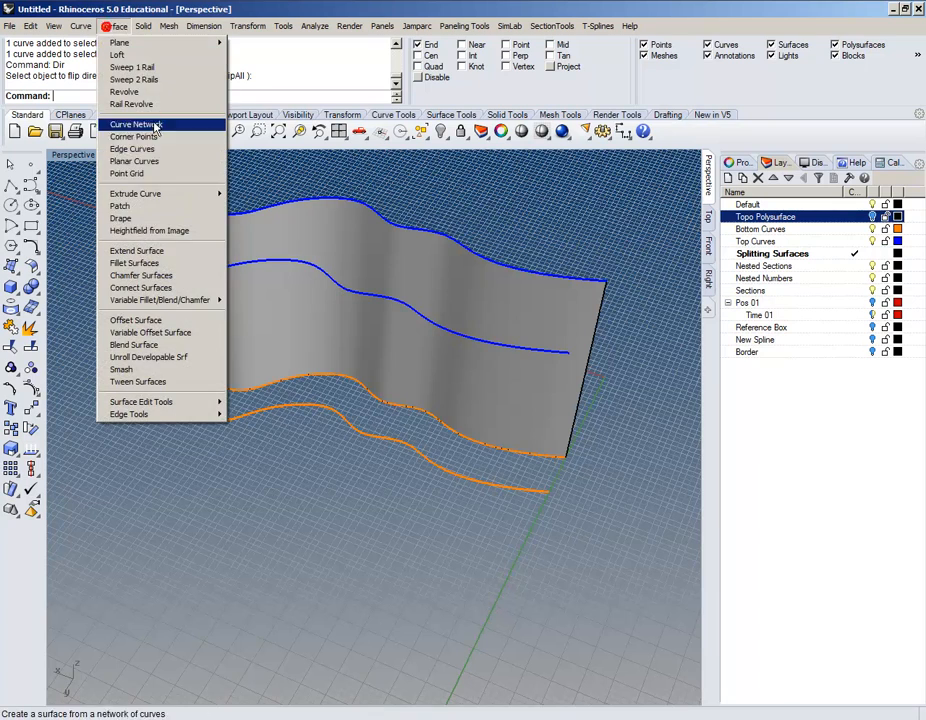
{"action": "left_click", "coordinate": [117, 54]}
{"action": "right_click_drag", "start_coordinate": [531, 506], "coordinate": [482, 523]}
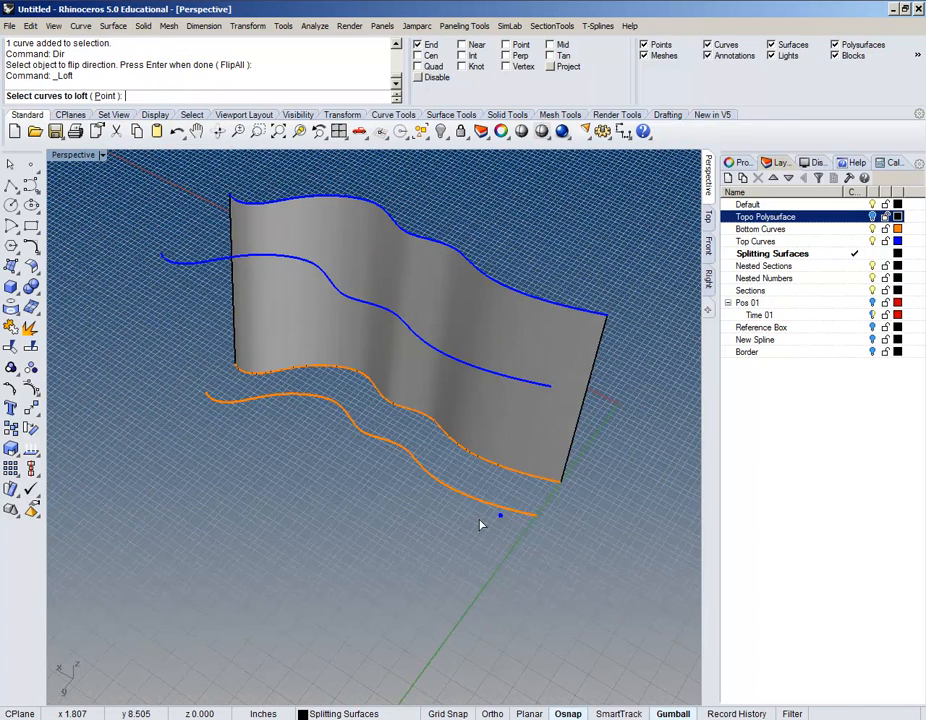
{"action": "left_click", "coordinate": [532, 520]}
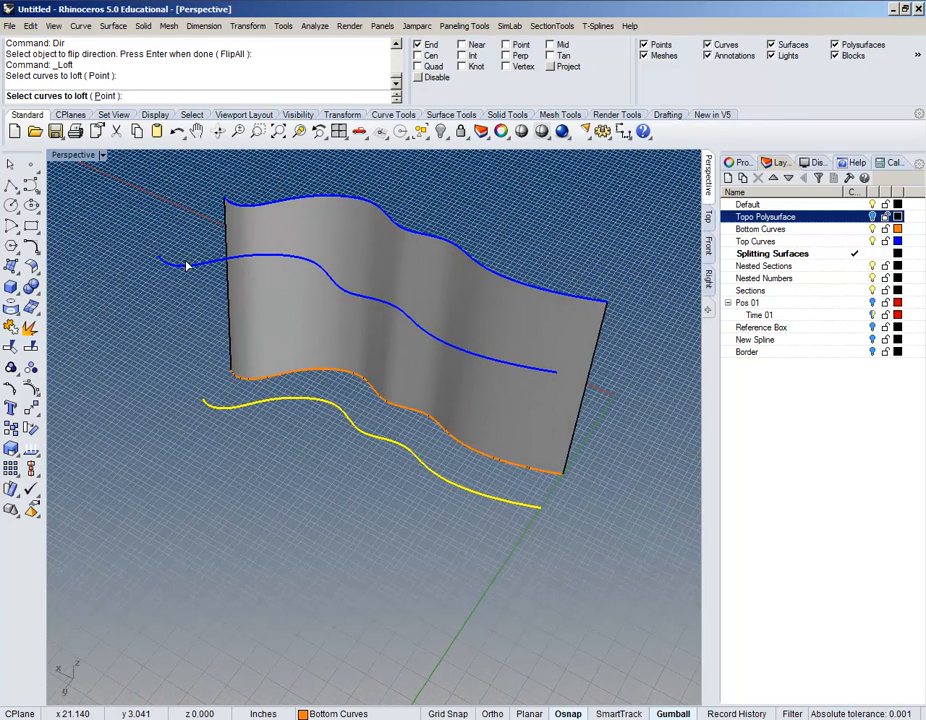
{"action": "left_click", "coordinate": [187, 265]}
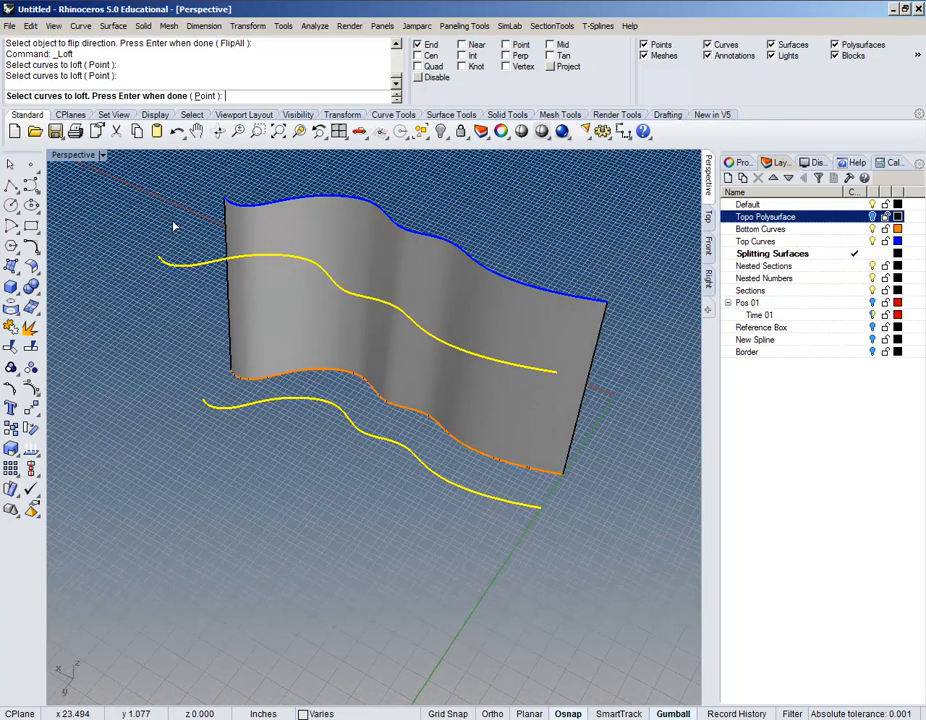
{"action": "key", "text": "Return"}
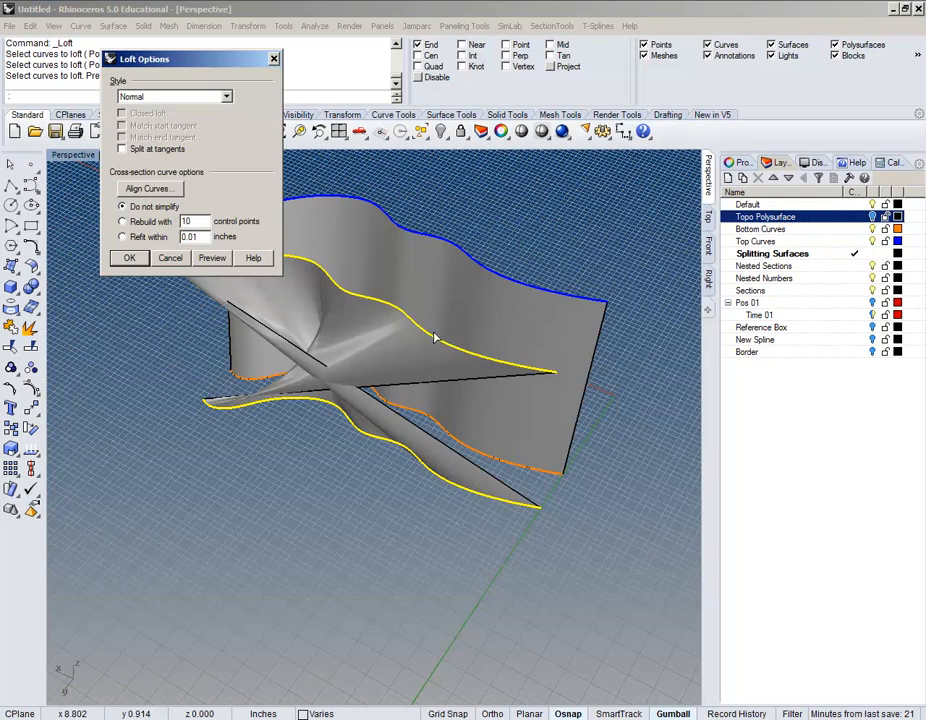
{"action": "right_click_drag", "start_coordinate": [384, 384], "coordinate": [456, 398]}
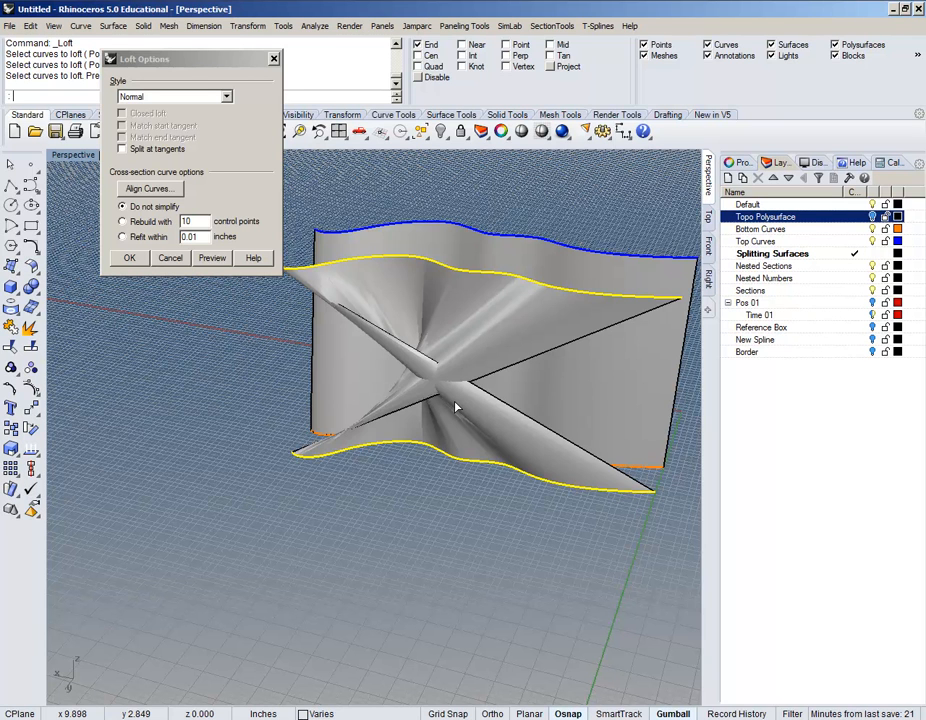
Step: Align the curve directions to untwist the loft, then create the Normal-style surface
{"action": "left_click", "coordinate": [150, 189]}
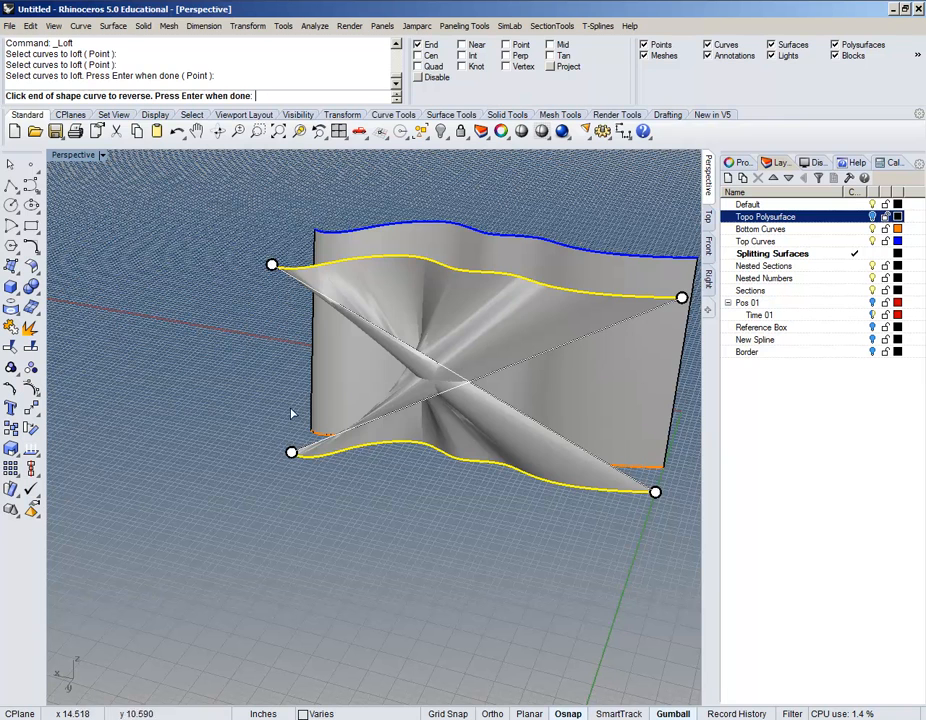
{"action": "left_click", "coordinate": [291, 453]}
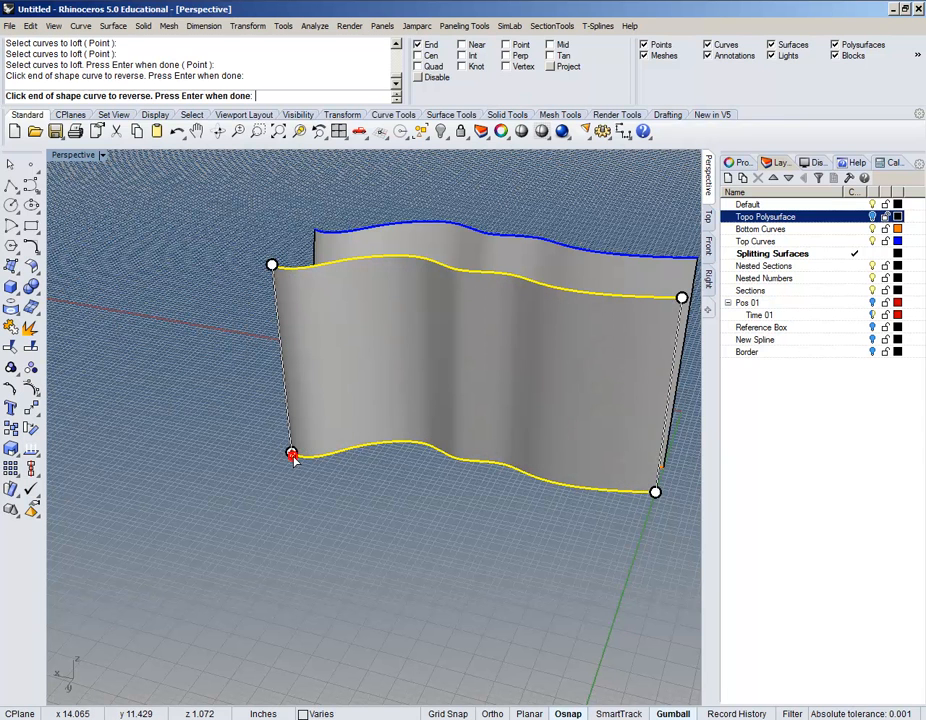
{"action": "left_click", "coordinate": [291, 453]}
{"action": "left_click", "coordinate": [291, 453]}
{"action": "left_click", "coordinate": [291, 453]}
{"action": "left_click", "coordinate": [291, 453]}
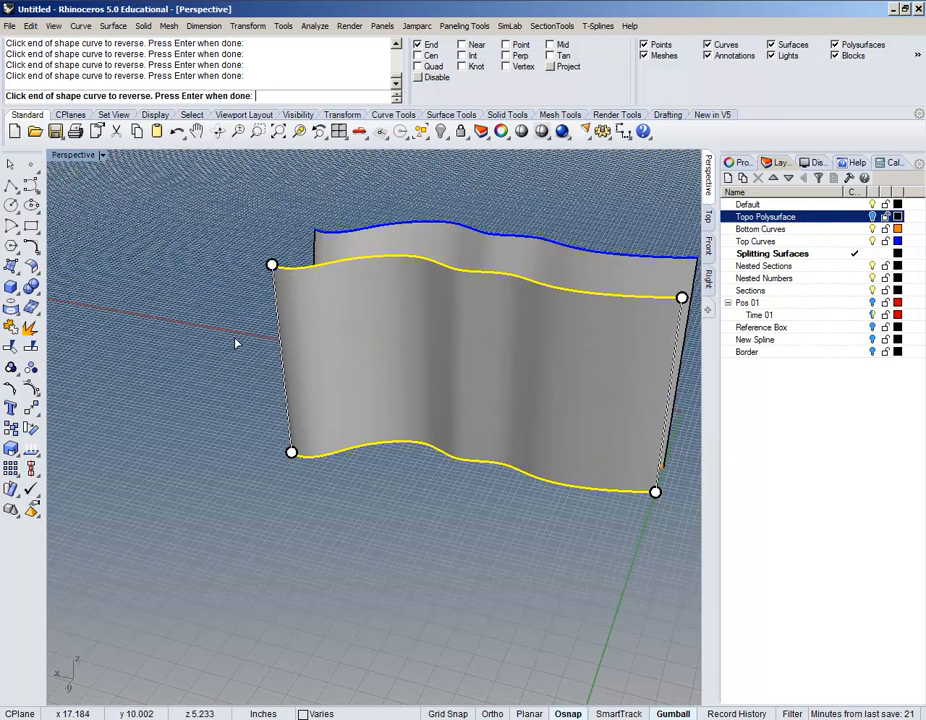
{"action": "key", "text": "Return"}
{"action": "right_click_drag", "start_coordinate": [200, 420], "coordinate": [322, 459]}
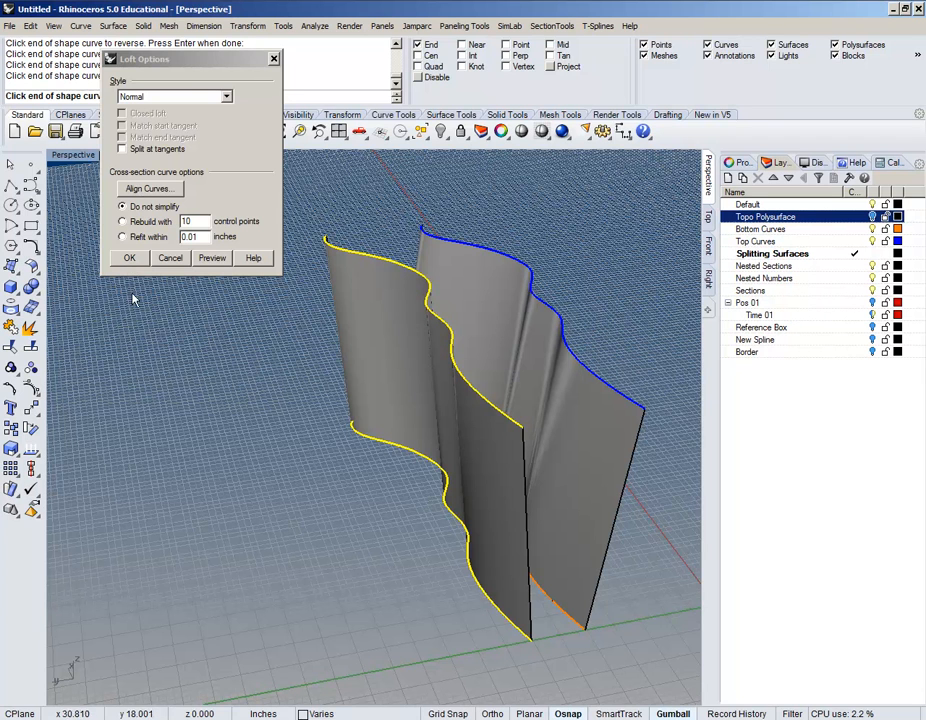
{"action": "scroll", "coordinate": [356, 449], "scroll_direction": "down", "scroll_amount": 4}
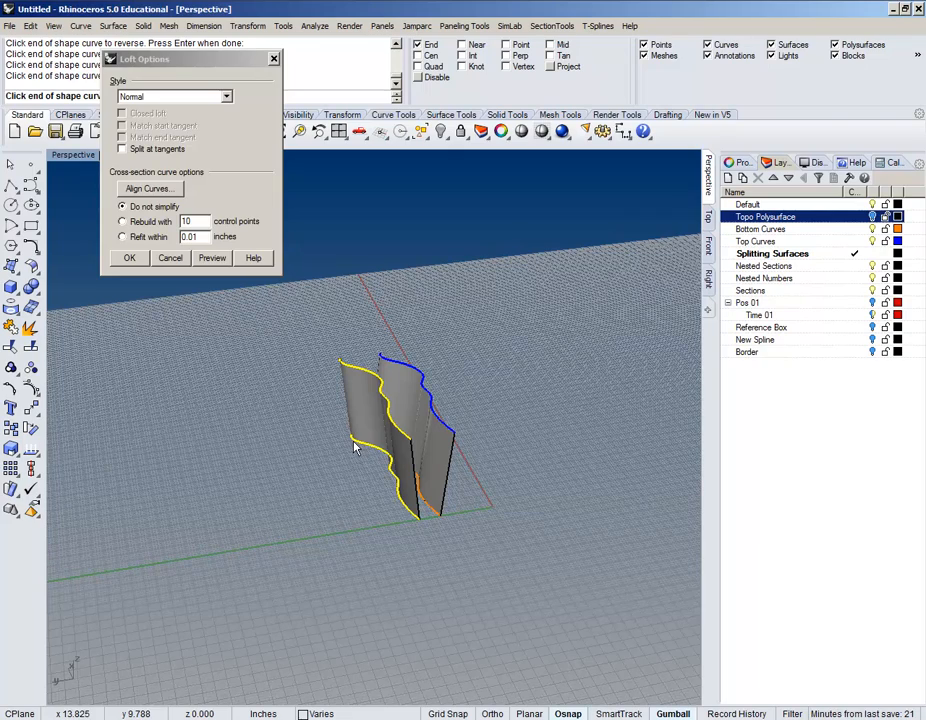
{"action": "left_click", "coordinate": [129, 258]}
{"action": "right_click_drag", "start_coordinate": [600, 515], "coordinate": [411, 519]}
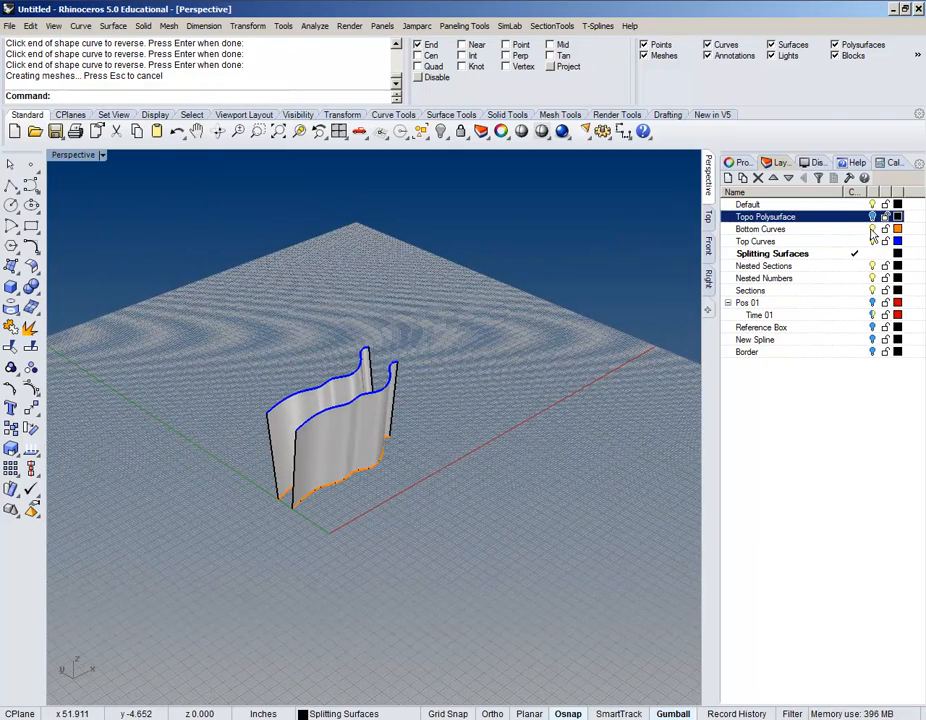
Step: Hide the Bottom Curves and Top Curves layers, show Topo Polysurface, and orbit around the block
{"action": "left_click", "coordinate": [872, 229]}
{"action": "left_click", "coordinate": [872, 241]}
{"action": "right_click_drag", "start_coordinate": [447, 469], "coordinate": [468, 441]}
{"action": "left_click", "coordinate": [872, 216]}
{"action": "scroll", "coordinate": [468, 441], "scroll_direction": "up", "scroll_amount": 3}
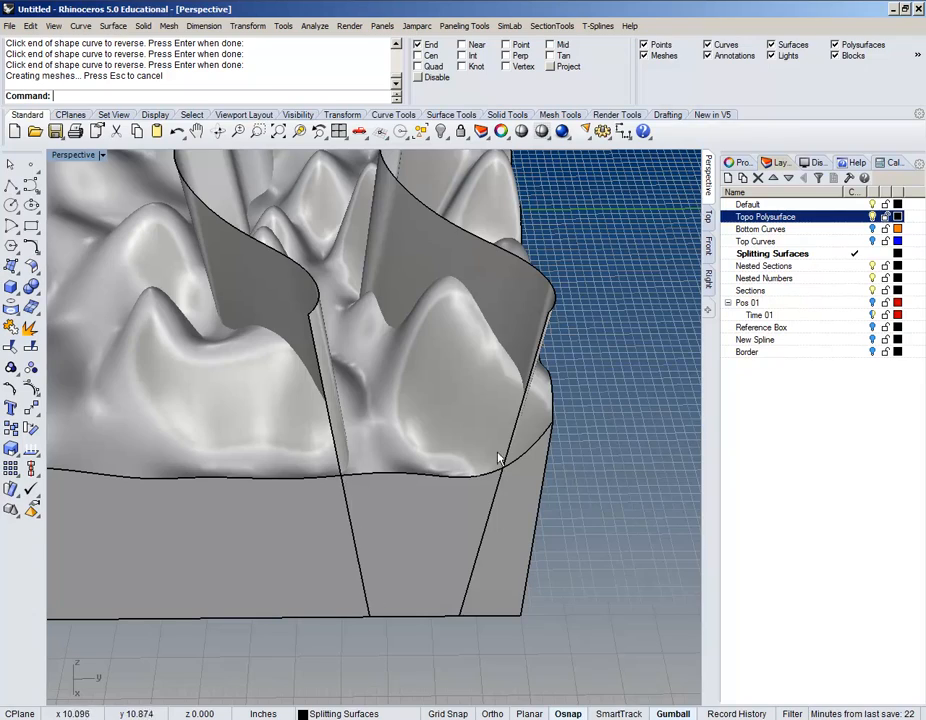
{"action": "right_click_drag", "start_coordinate": [544, 459], "coordinate": [434, 517]}
{"action": "scroll", "coordinate": [433, 516], "scroll_direction": "down", "scroll_amount": 4}
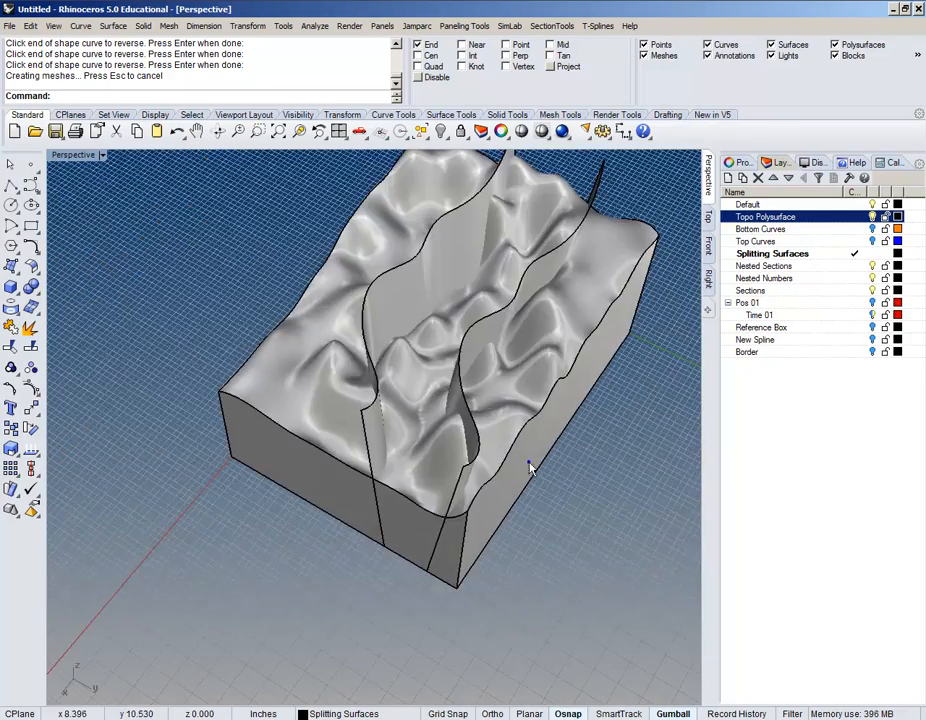
{"action": "right_click_drag", "start_coordinate": [530, 466], "coordinate": [420, 511], "text": "shift"}
{"action": "right_click_drag", "start_coordinate": [512, 492], "coordinate": [202, 433]}
{"action": "right_click_drag", "start_coordinate": [508, 465], "coordinate": [283, 341], "text": "shift"}
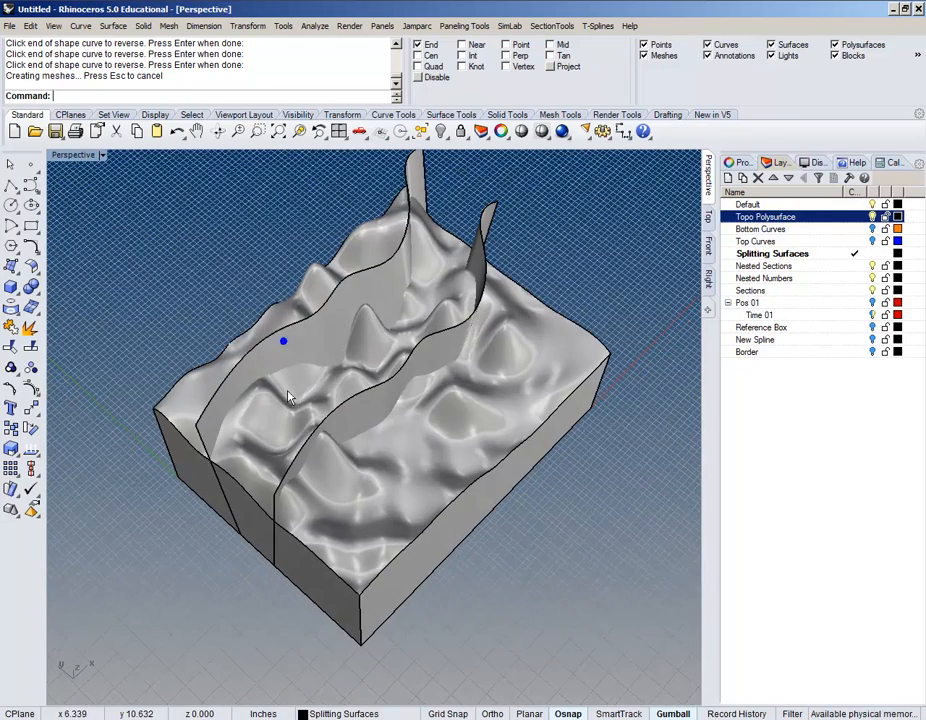
{"action": "right_click_drag", "start_coordinate": [196, 227], "coordinate": [180, 300]}
Step: Boolean-split the terrain block using both wavy lofted surfaces as cutters
{"action": "left_click", "coordinate": [146, 26]}
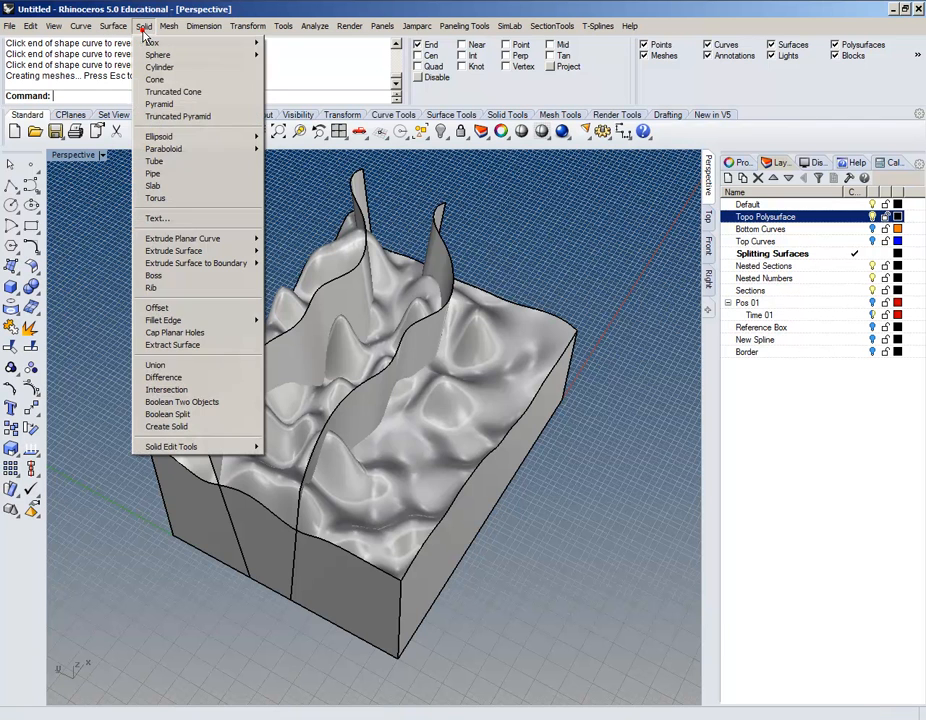
{"action": "left_click", "coordinate": [194, 414]}
{"action": "right_click_drag", "start_coordinate": [196, 414], "coordinate": [563, 580]}
{"action": "left_click", "coordinate": [396, 498]}
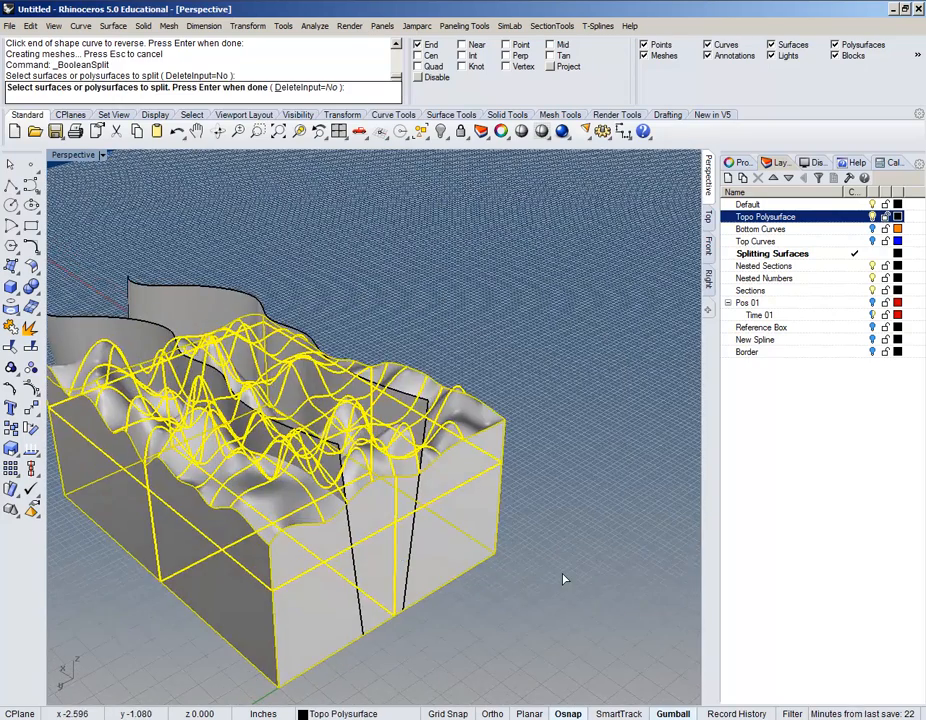
{"action": "key", "text": "Return"}
{"action": "right_click_drag", "start_coordinate": [345, 248], "coordinate": [350, 355]}
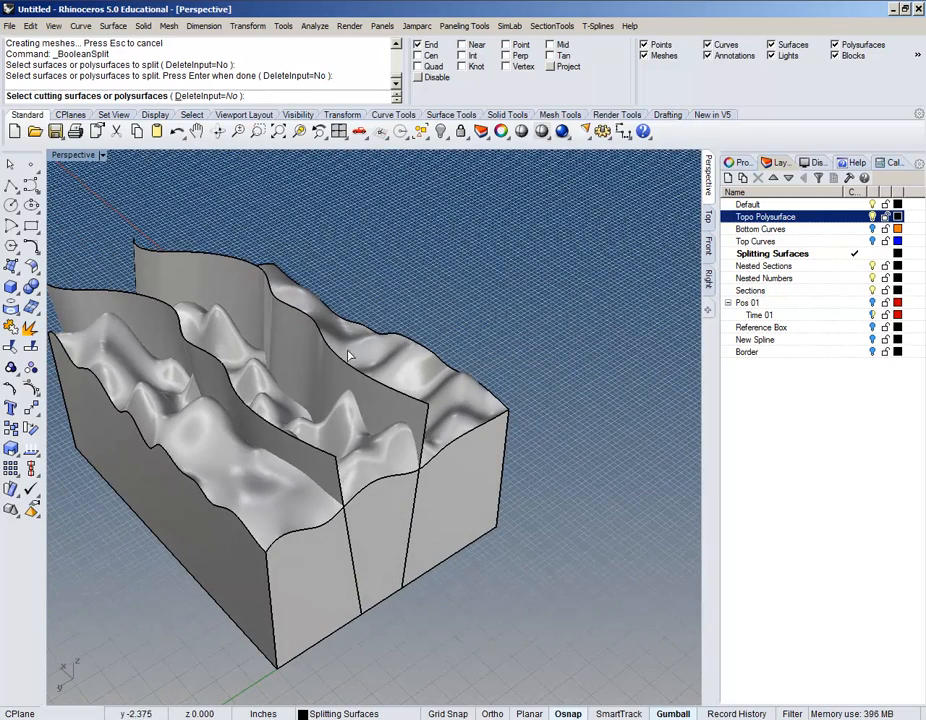
{"action": "left_click", "coordinate": [250, 422]}
{"action": "left_click", "coordinate": [324, 352]}
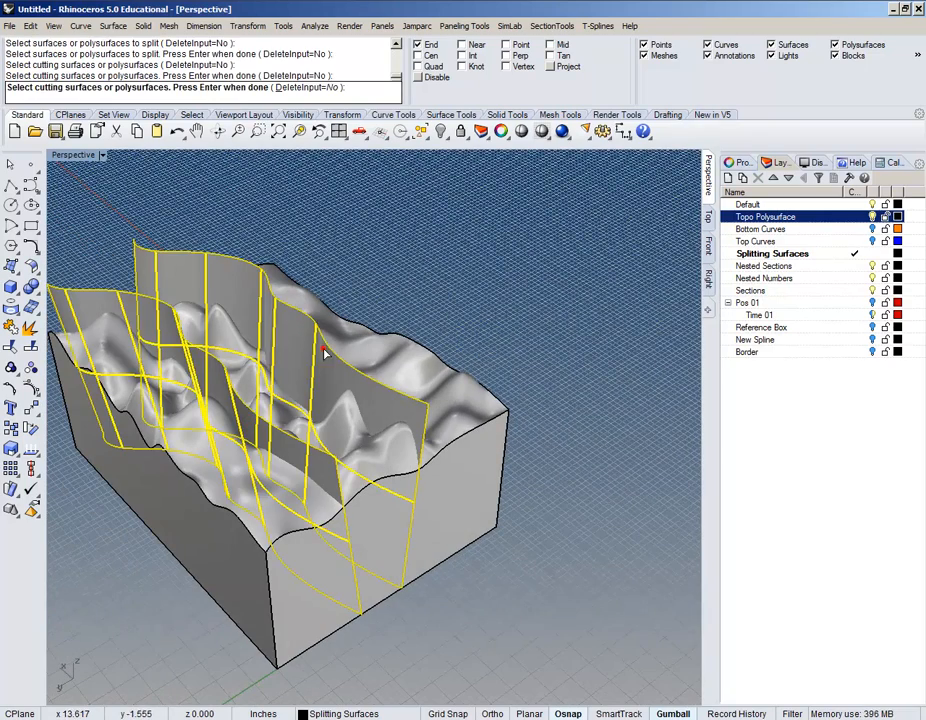
{"action": "key", "text": "Return"}
Step: Select one of the resulting terrain polysurface pieces
{"action": "right_click_drag", "start_coordinate": [548, 403], "coordinate": [424, 413]}
{"action": "left_click", "coordinate": [337, 452]}
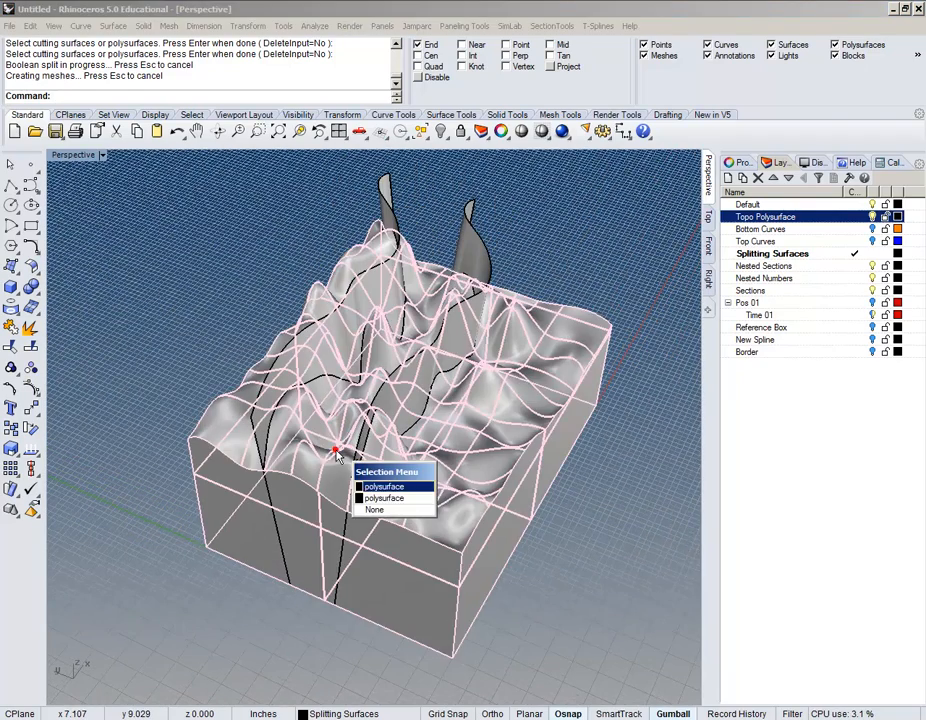
{"action": "left_click", "coordinate": [384, 486]}
{"action": "right_click_drag", "start_coordinate": [465, 471], "coordinate": [441, 463]}
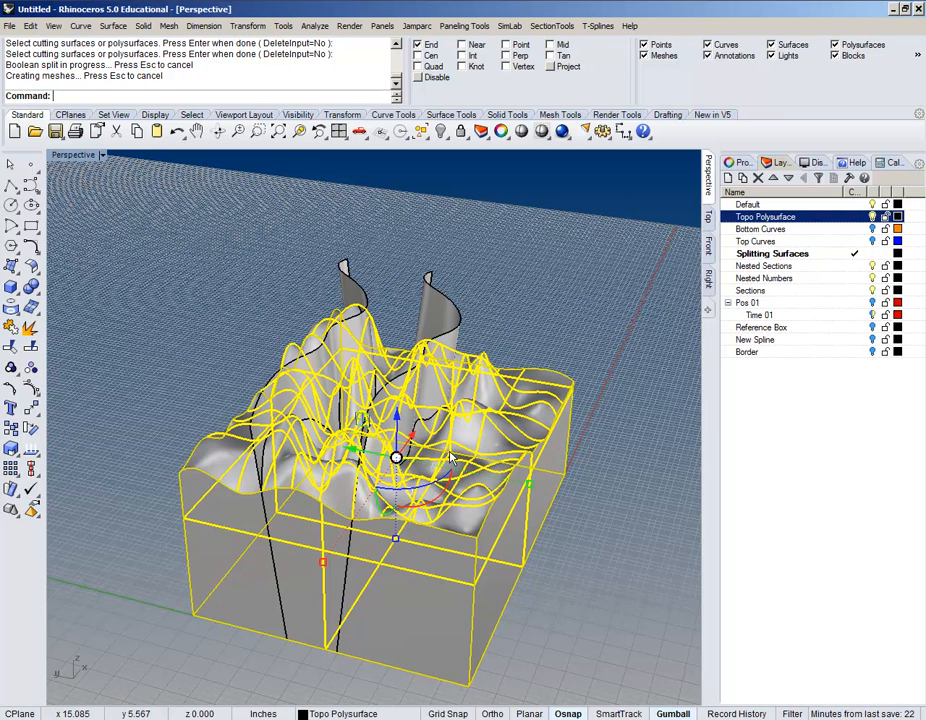
Step: Hide two of the split terrain pieces
{"action": "key", "text": "ctrl+h"}
{"action": "left_click", "coordinate": [357, 495]}
{"action": "right_click_drag", "start_coordinate": [357, 495], "coordinate": [367, 543]}
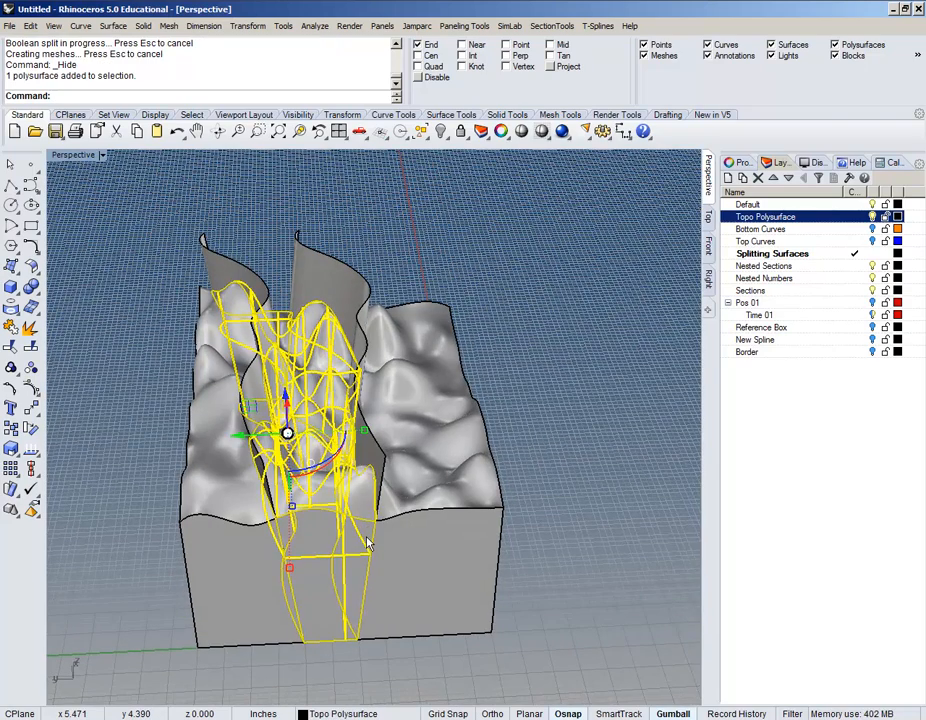
{"action": "key", "text": "ctrl+h"}
{"action": "right_click_drag", "start_coordinate": [556, 580], "coordinate": [429, 404]}
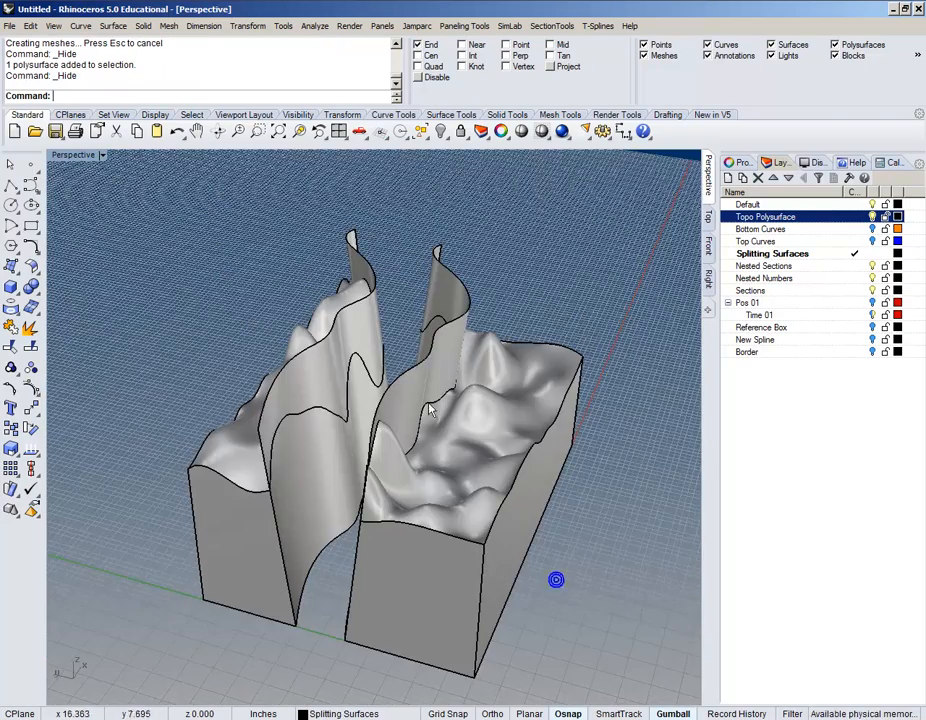
Step: Make Topo Polysurface the current layer and turn off the Splitting Surfaces layer
{"action": "left_click", "coordinate": [400, 420]}
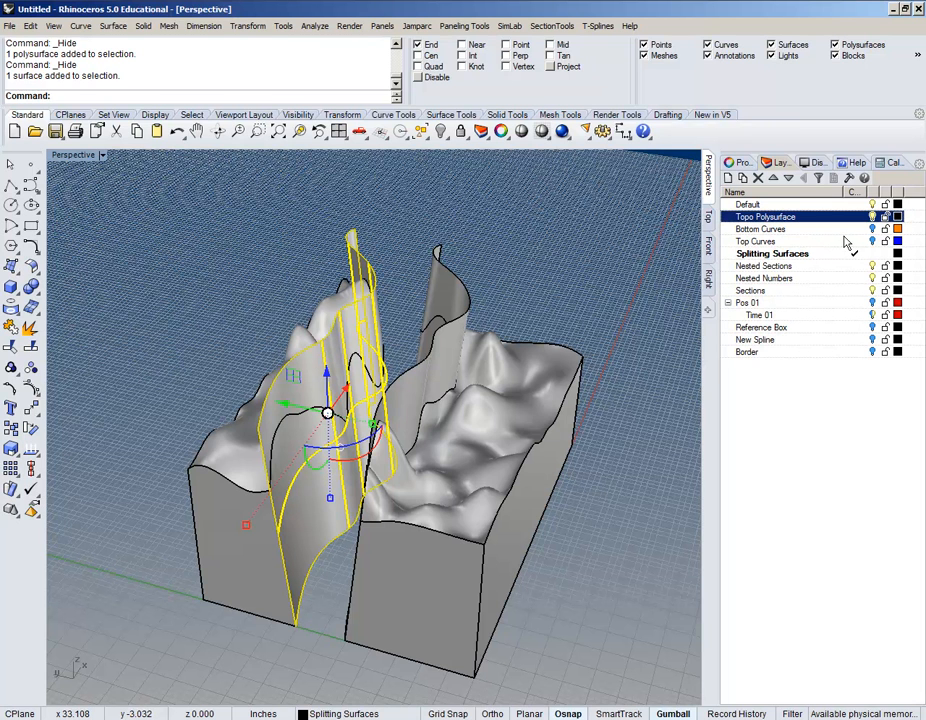
{"action": "left_click", "coordinate": [855, 217]}
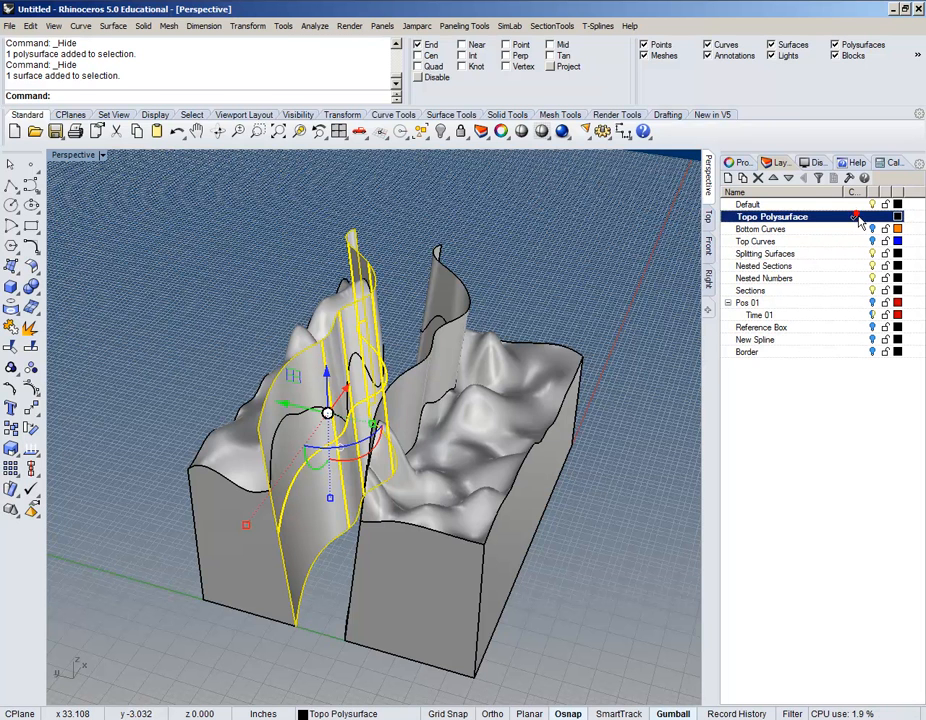
{"action": "left_click", "coordinate": [872, 253]}
{"action": "right_click_drag", "start_coordinate": [540, 470], "coordinate": [399, 484]}
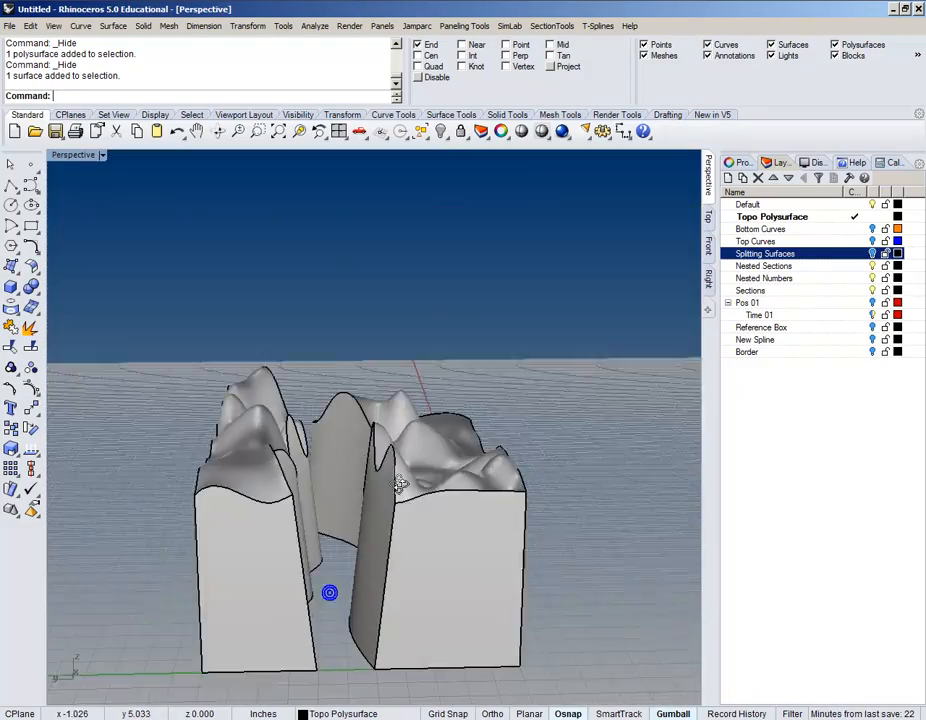
{"action": "scroll", "coordinate": [356, 566], "scroll_direction": "up", "scroll_amount": 2}
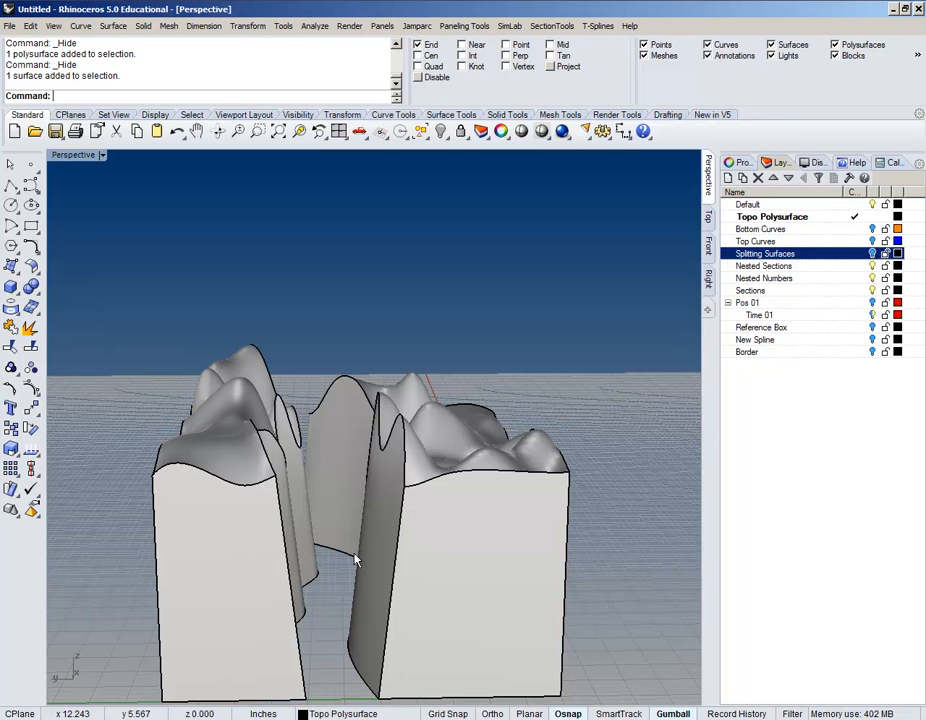
{"action": "right_click_drag", "start_coordinate": [355, 560], "coordinate": [310, 446]}
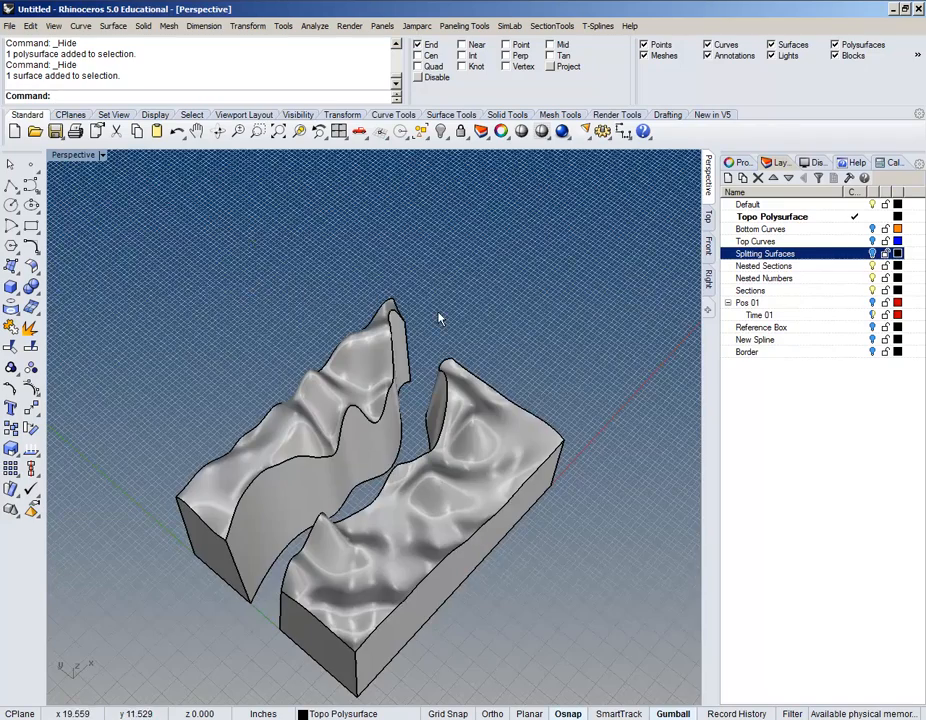
{"action": "right_click_drag", "start_coordinate": [438, 318], "coordinate": [552, 413]}
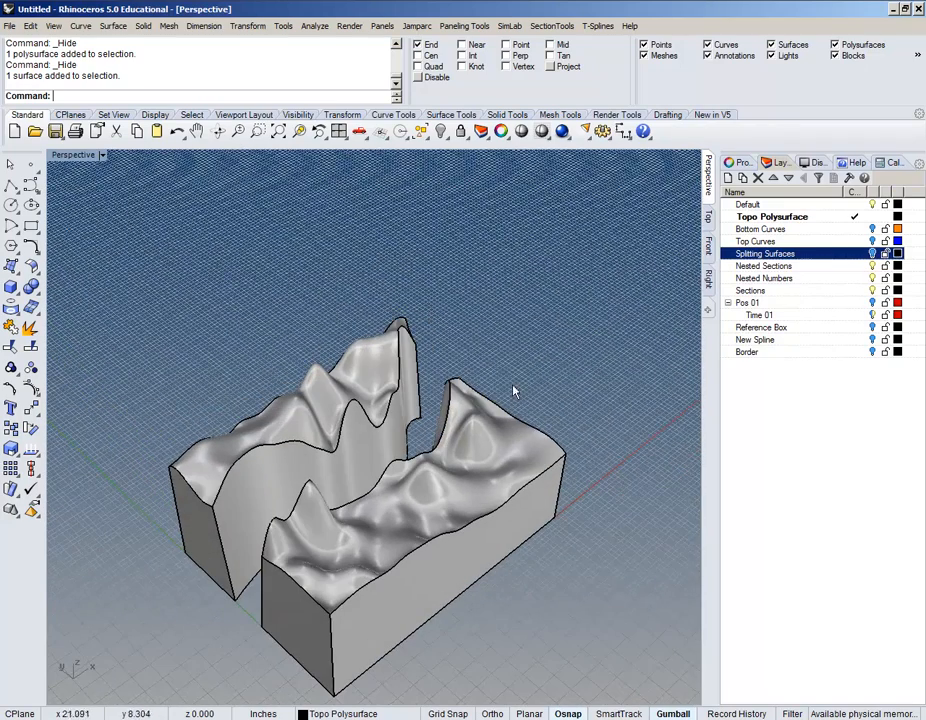
{"action": "right_click_drag", "start_coordinate": [521, 351], "coordinate": [520, 258]}
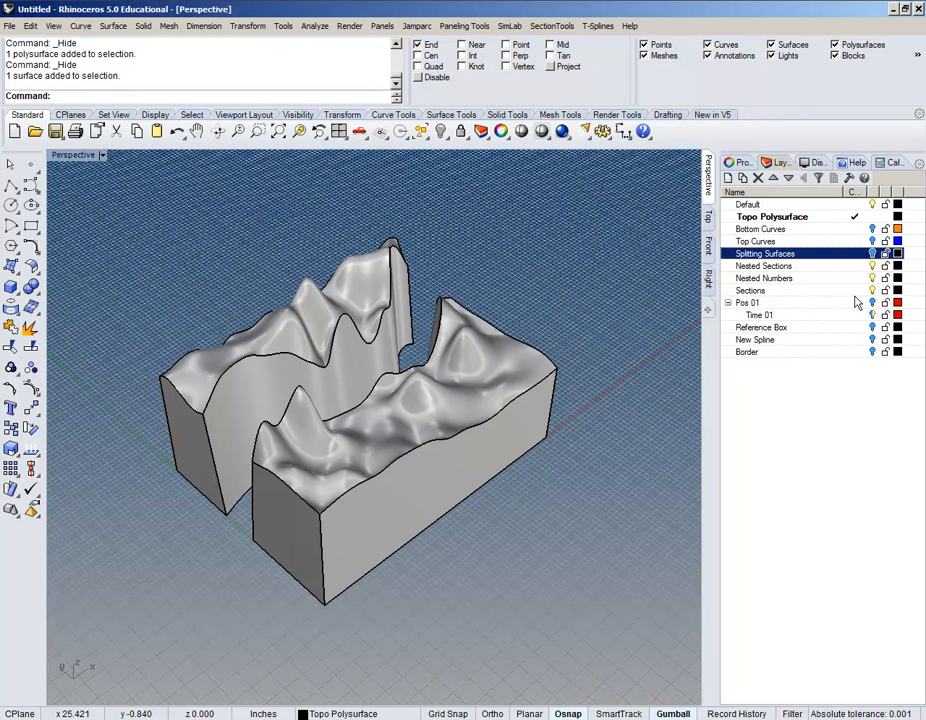
Step: Sort the layer list A–Z by Name and set Sections as the current layer
{"action": "left_click", "coordinate": [768, 192]}
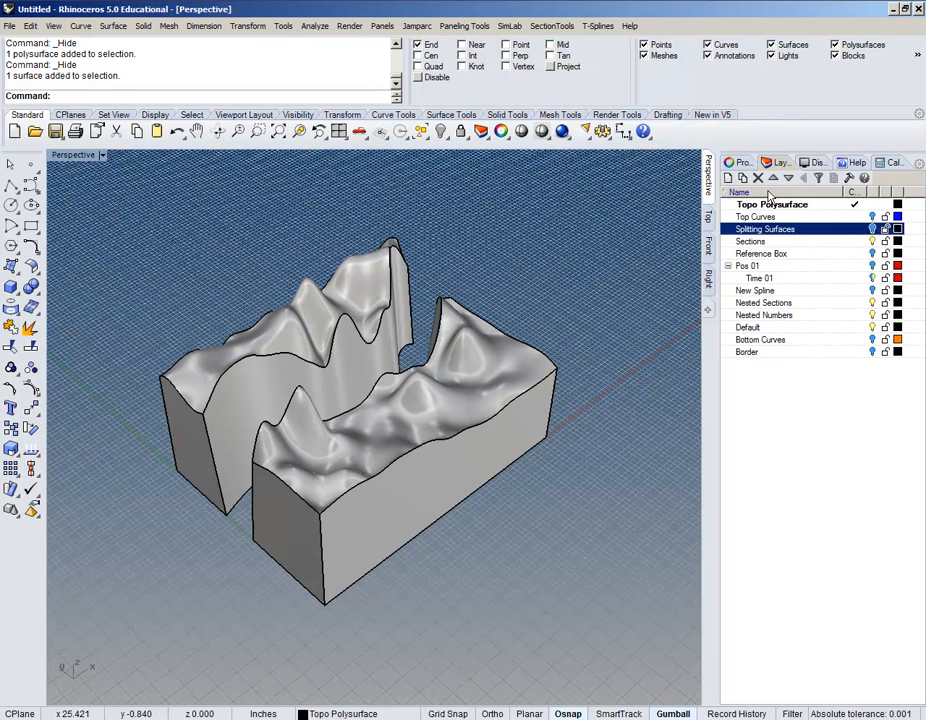
{"action": "left_click", "coordinate": [768, 192]}
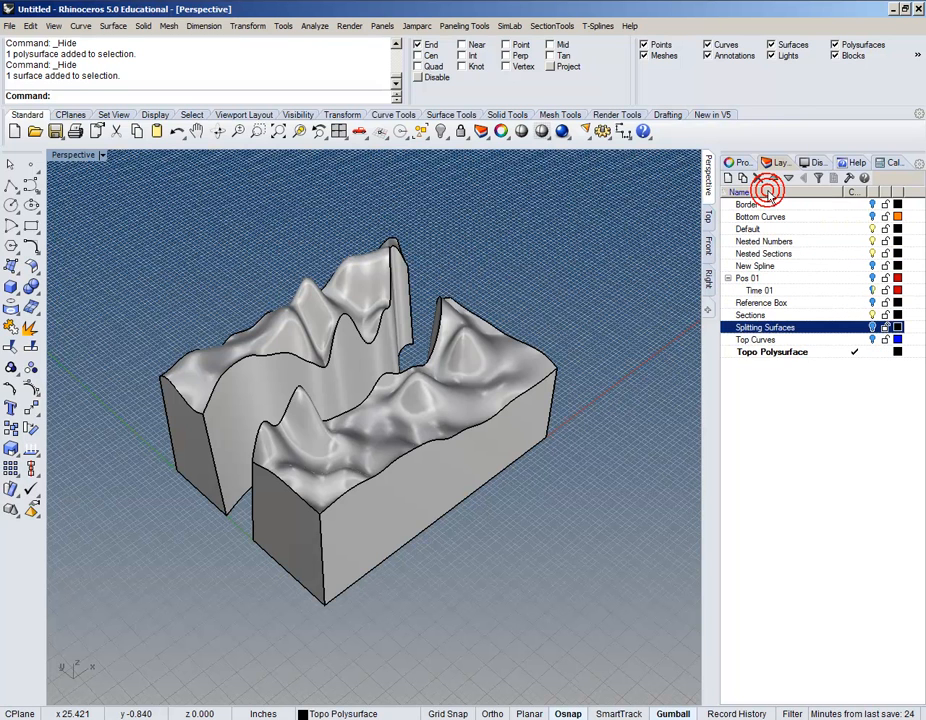
{"action": "left_click", "coordinate": [821, 304]}
{"action": "left_click", "coordinate": [855, 316]}
{"action": "right_click_drag", "start_coordinate": [214, 430], "coordinate": [242, 434]}
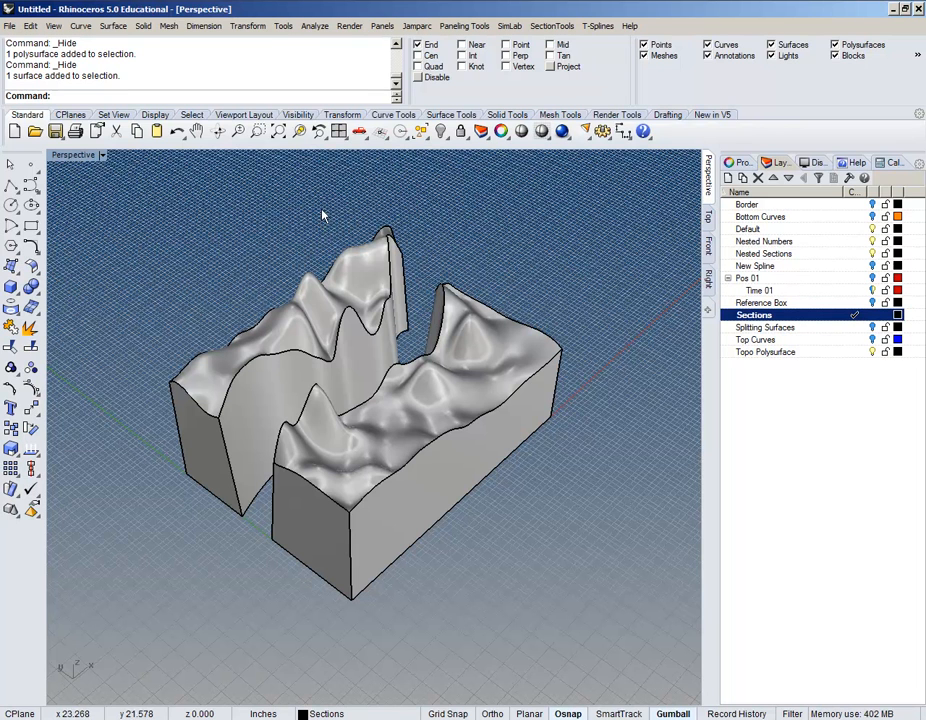
Step: Start a section array from Section Tools on both terrain blocks
{"action": "left_click", "coordinate": [549, 26]}
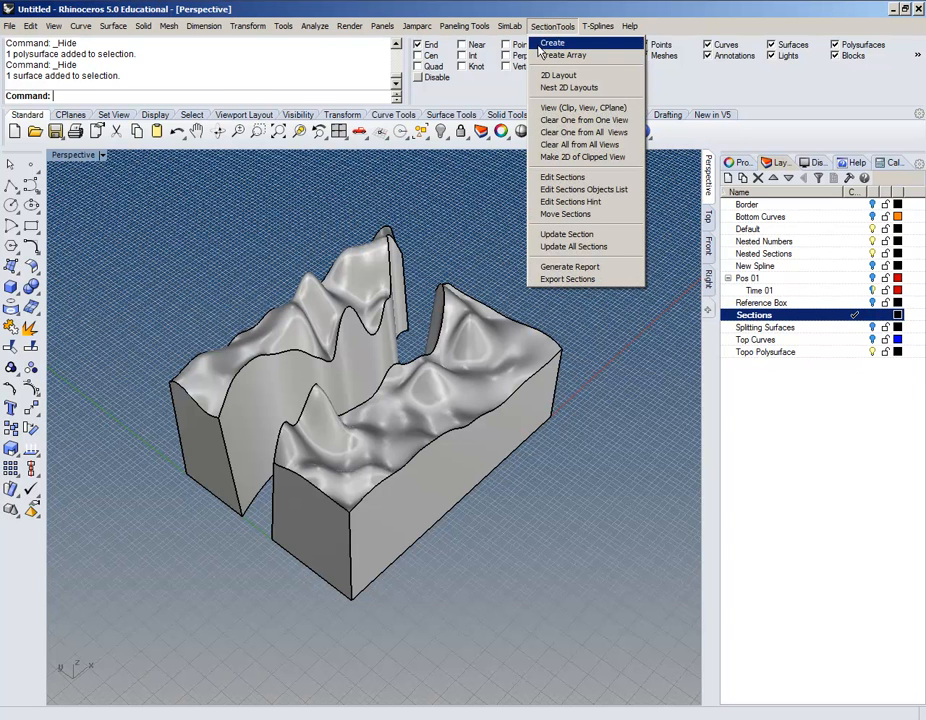
{"action": "left_click", "coordinate": [556, 56]}
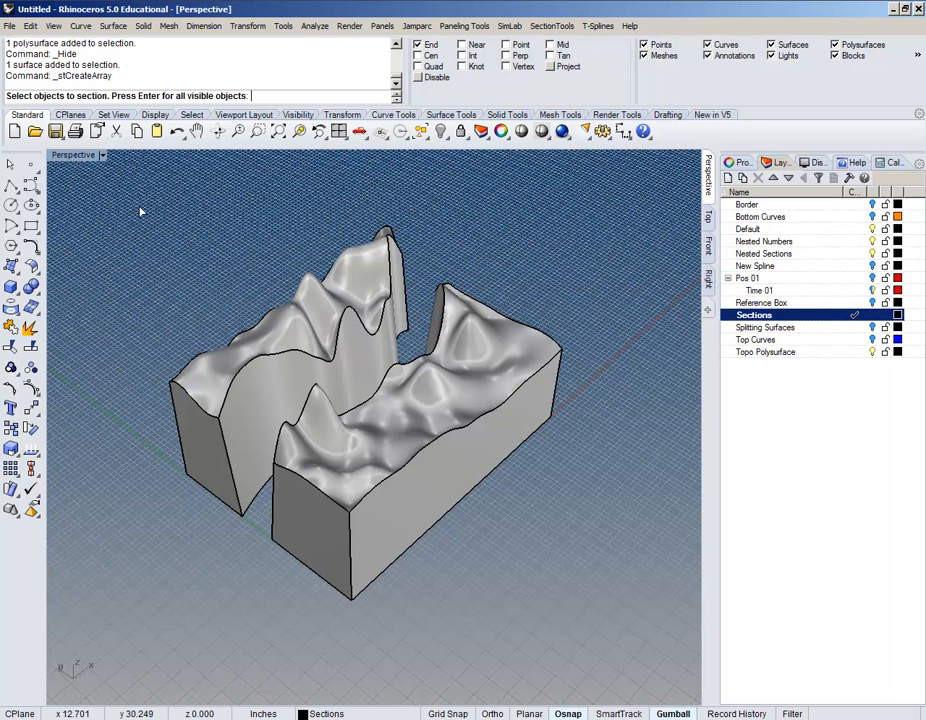
{"action": "left_click", "coordinate": [242, 356]}
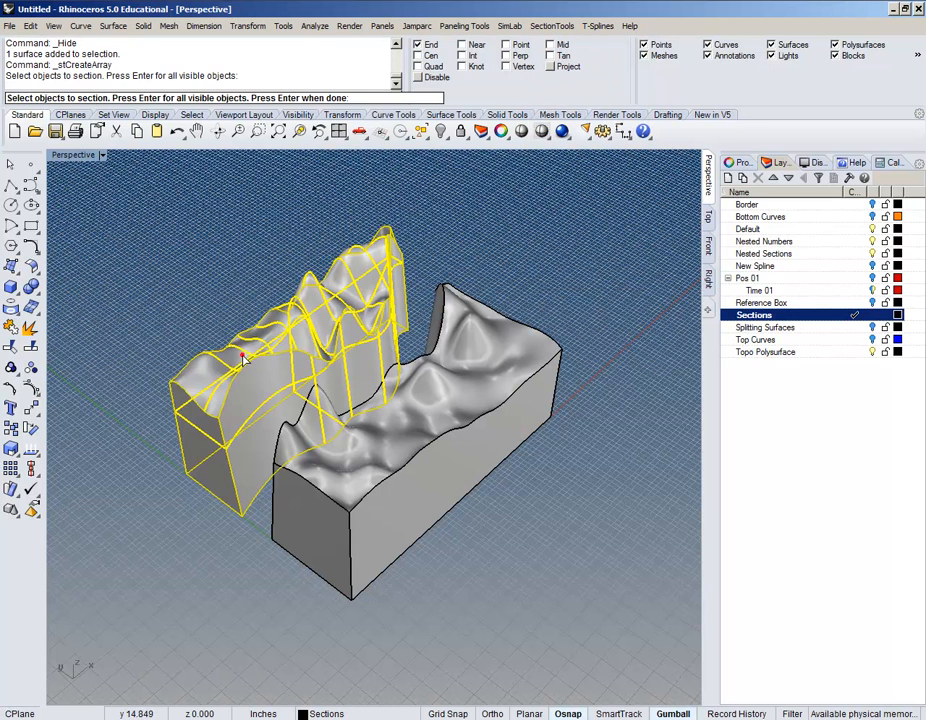
{"action": "left_click", "coordinate": [345, 488]}
{"action": "right_click_drag", "start_coordinate": [284, 577], "coordinate": [195, 409]}
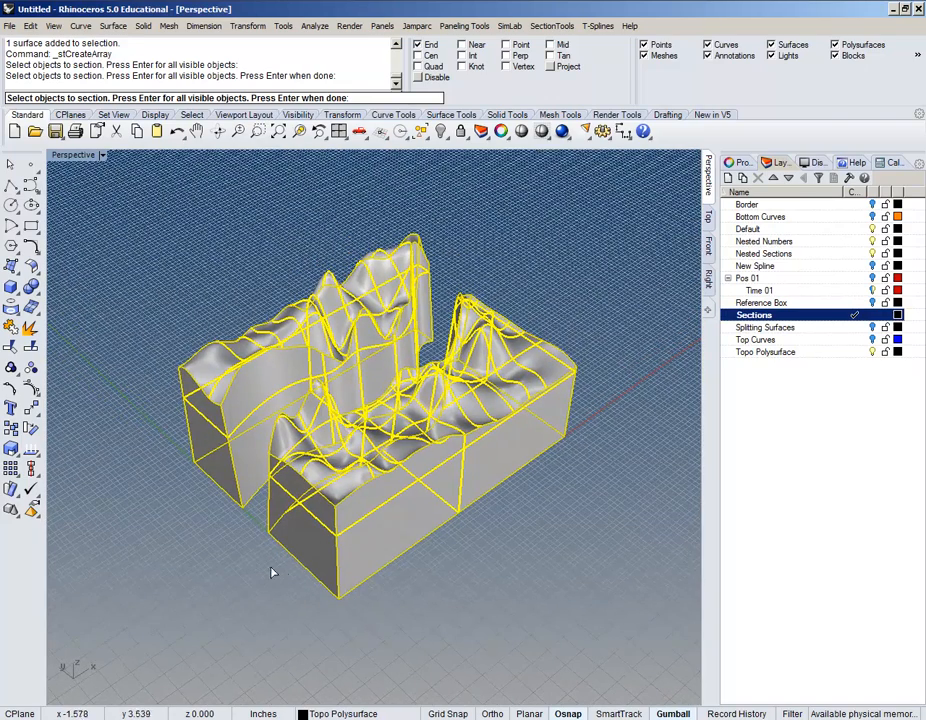
{"action": "key", "text": "Return"}
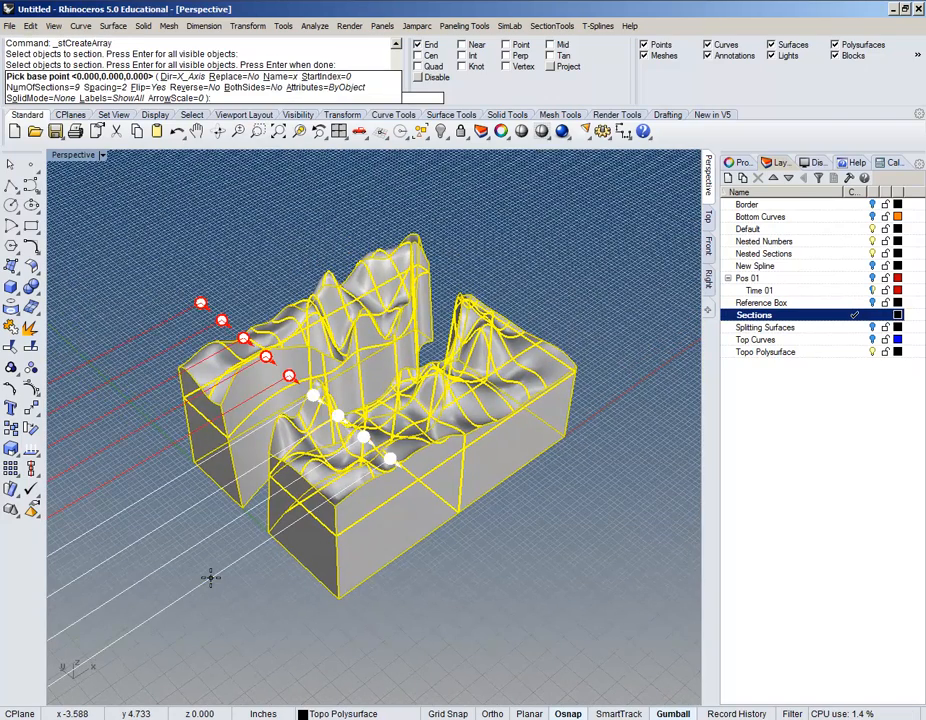
{"action": "scroll", "coordinate": [211, 577], "scroll_direction": "down", "scroll_amount": 3}
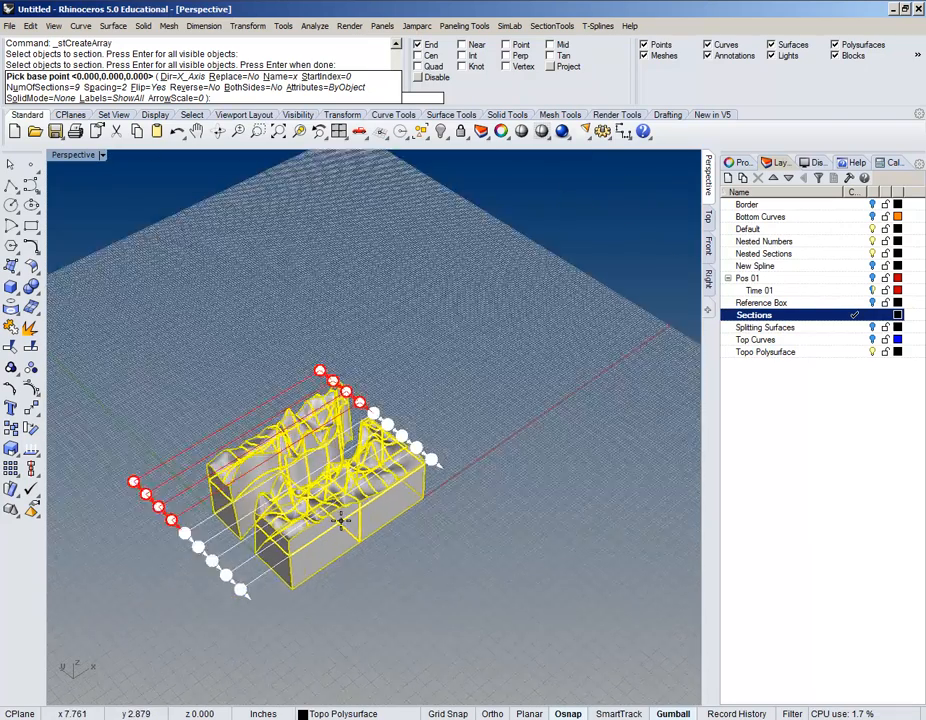
Step: Set the section array to run along the Y axis
{"action": "left_click", "coordinate": [184, 76]}
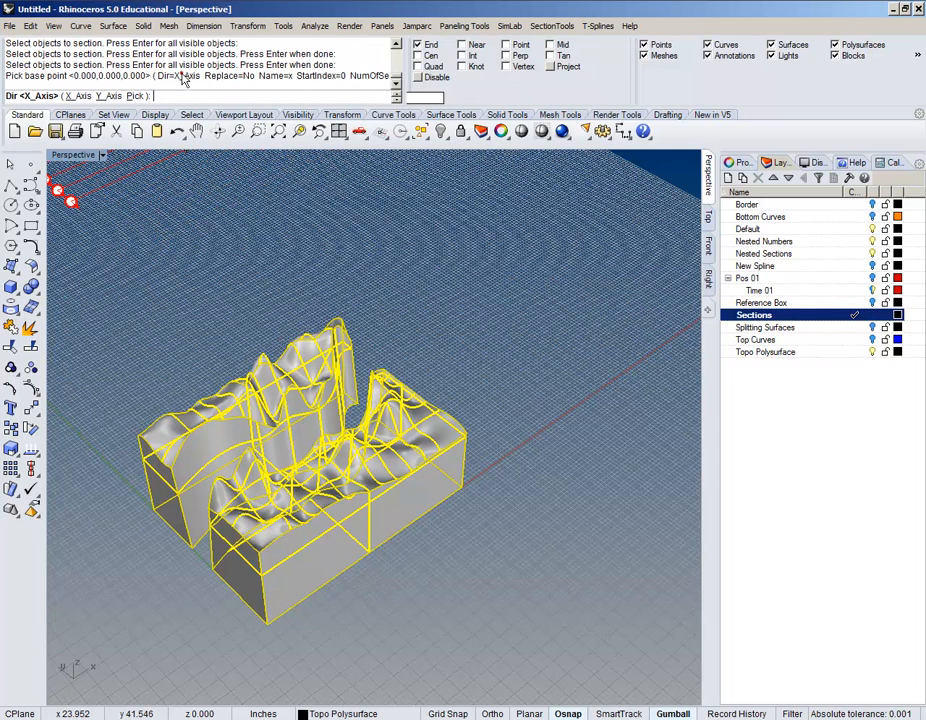
{"action": "left_click", "coordinate": [108, 96]}
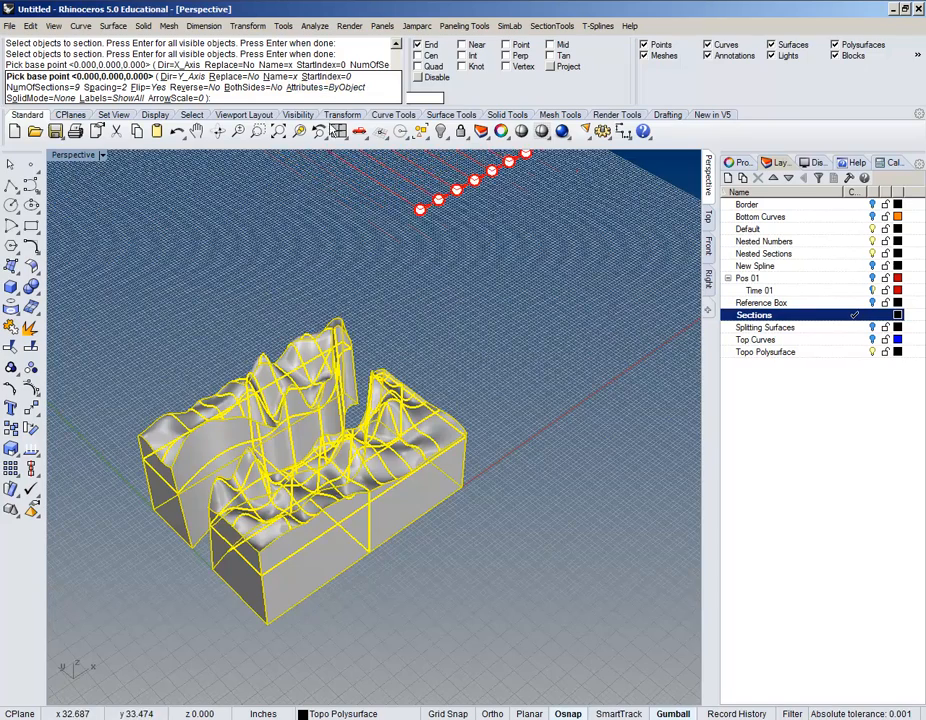
{"action": "scroll", "coordinate": [374, 292], "scroll_direction": "down", "scroll_amount": 3}
{"action": "scroll", "coordinate": [374, 292], "scroll_direction": "up", "scroll_amount": 6}
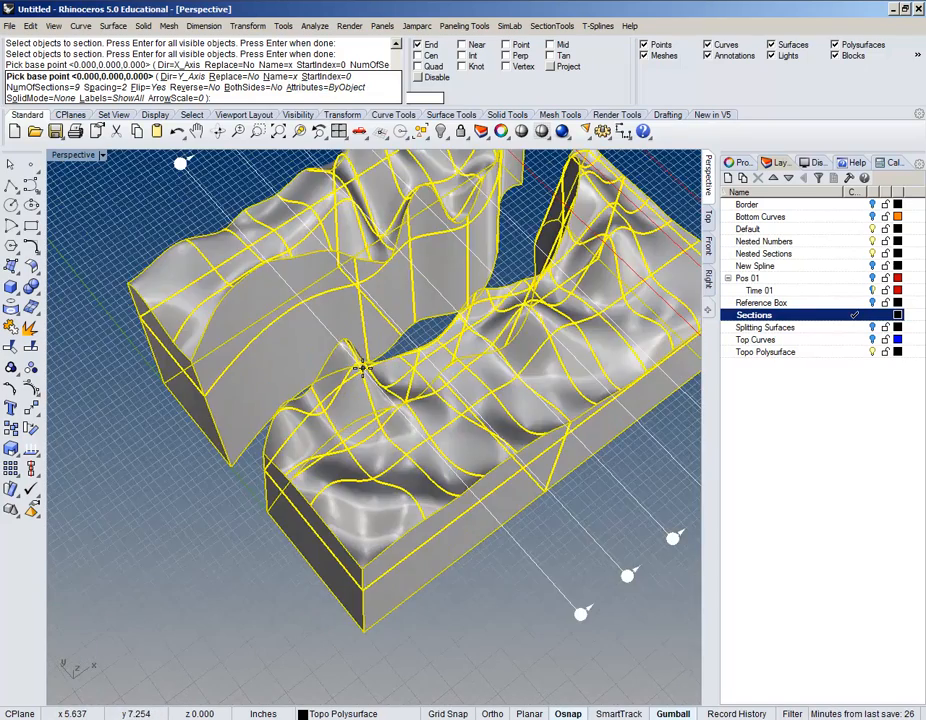
Step: Set StartIndex to 1, NumOfSections to 60 and Spacing to .25
{"action": "left_click", "coordinate": [338, 77]}
{"action": "type", "text": "1"}
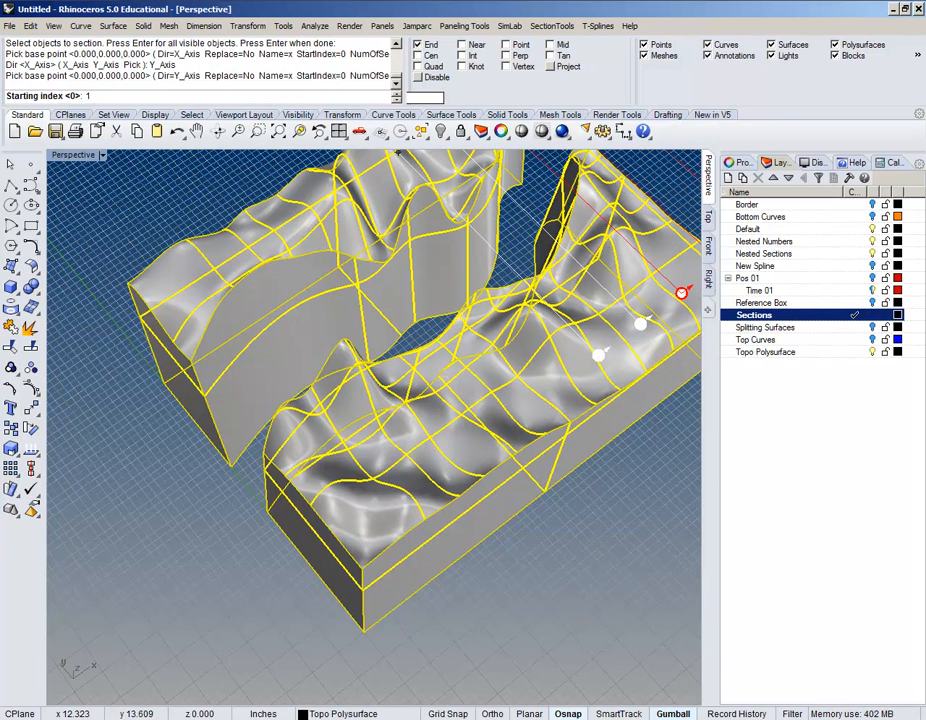
{"action": "key", "text": "Return"}
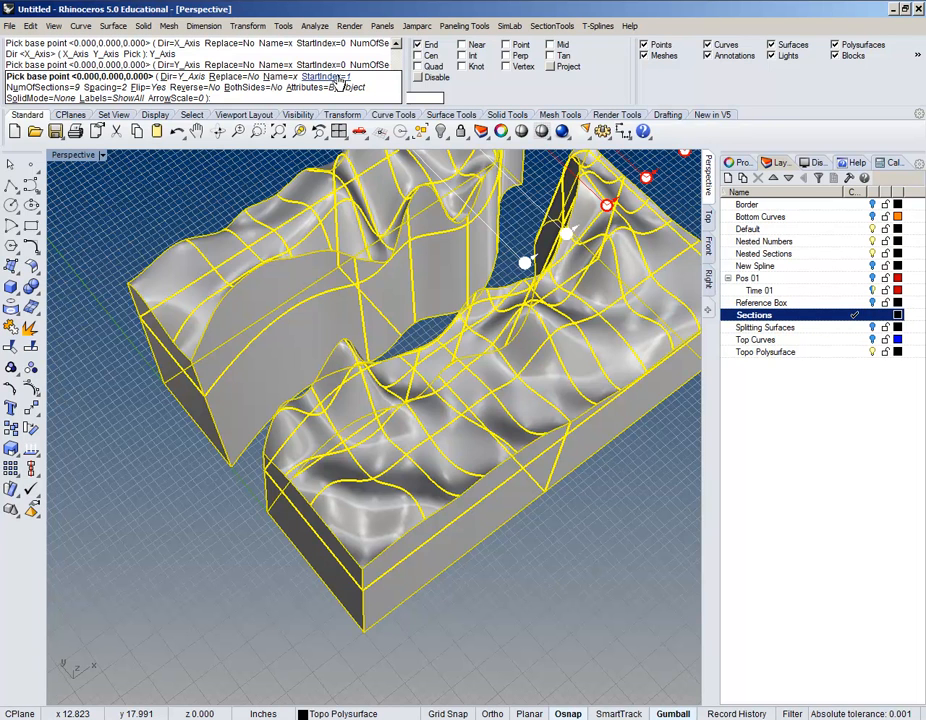
{"action": "left_click", "coordinate": [32, 87]}
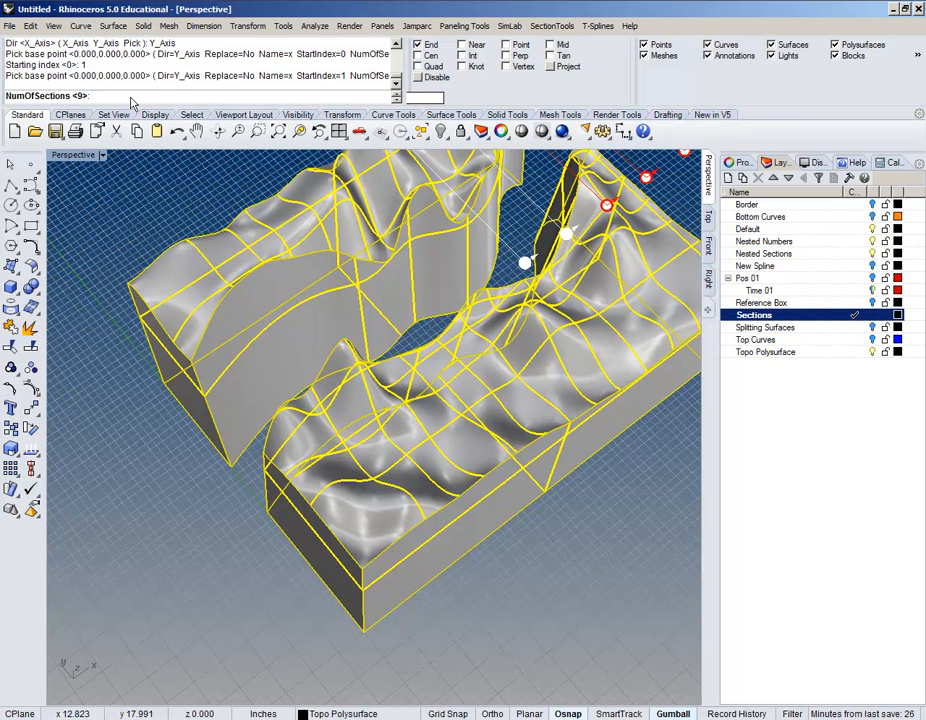
{"action": "type", "text": "60"}
{"action": "key", "text": "Return"}
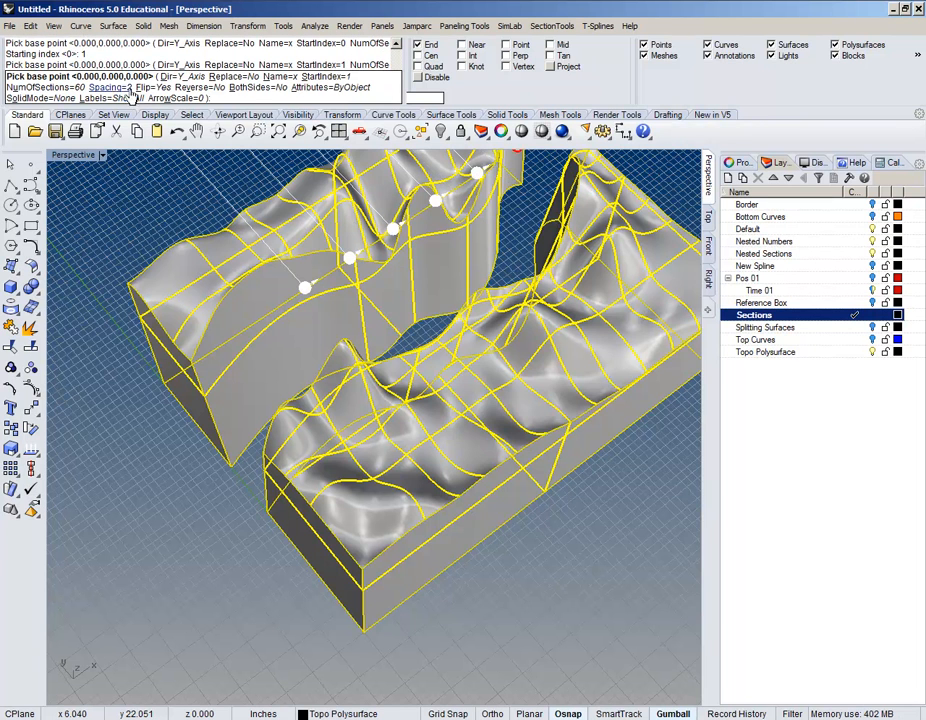
{"action": "left_click", "coordinate": [112, 88]}
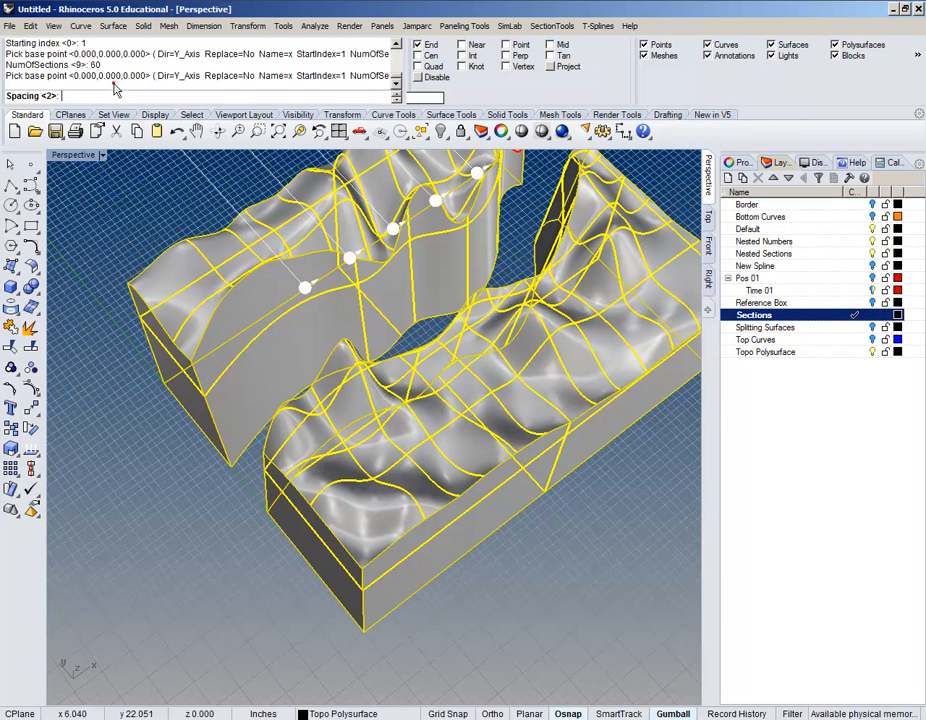
{"action": "type", "text": ".25"}
{"action": "key", "text": "Return"}
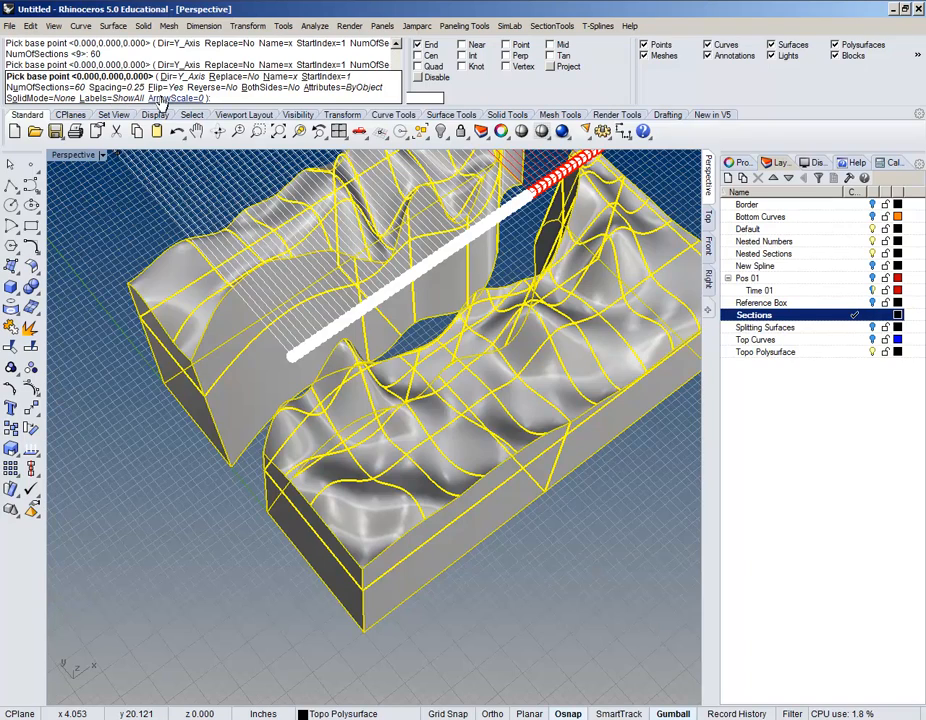
Step: Enter the origin as the base point so the sections generate on layers x01 onward
{"action": "scroll", "coordinate": [91, 352], "scroll_direction": "down", "scroll_amount": 6}
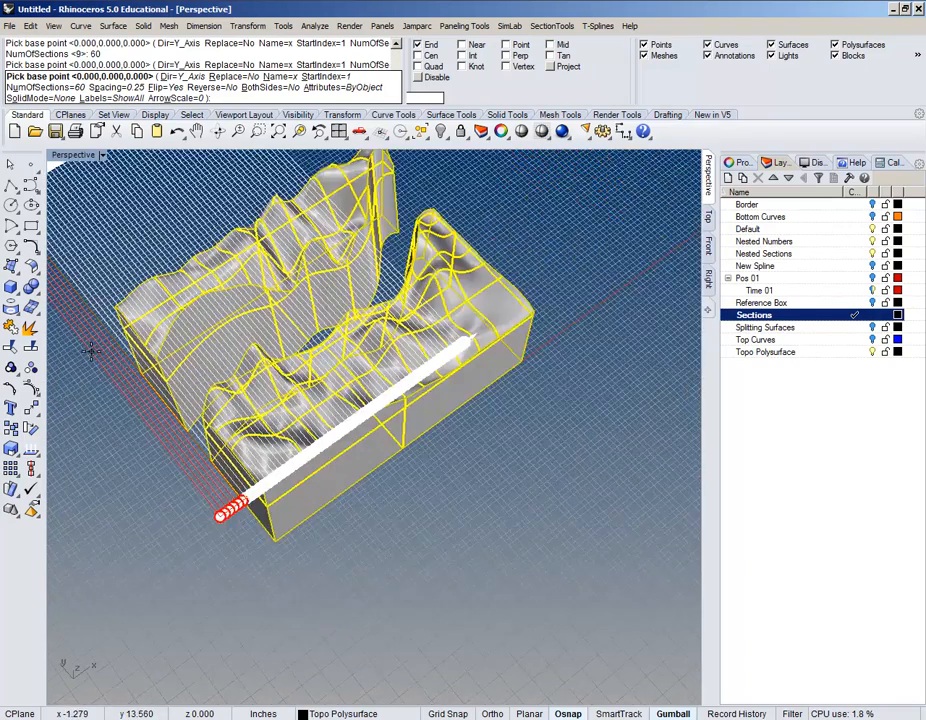
{"action": "right_click_drag", "start_coordinate": [142, 358], "coordinate": [283, 357], "text": "shift"}
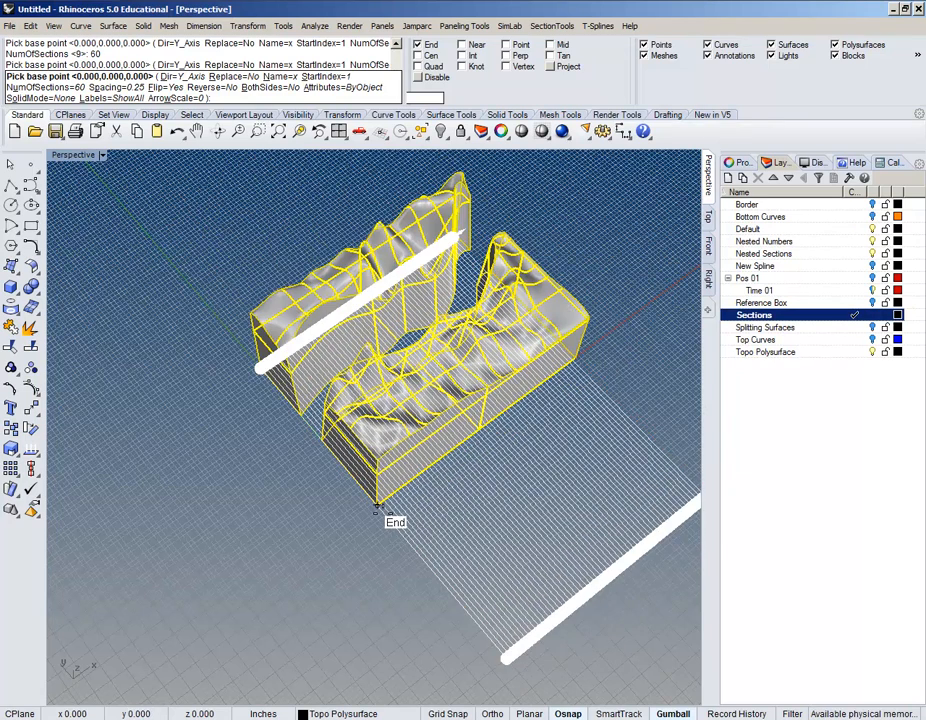
{"action": "scroll", "coordinate": [378, 507], "scroll_direction": "up", "scroll_amount": 5}
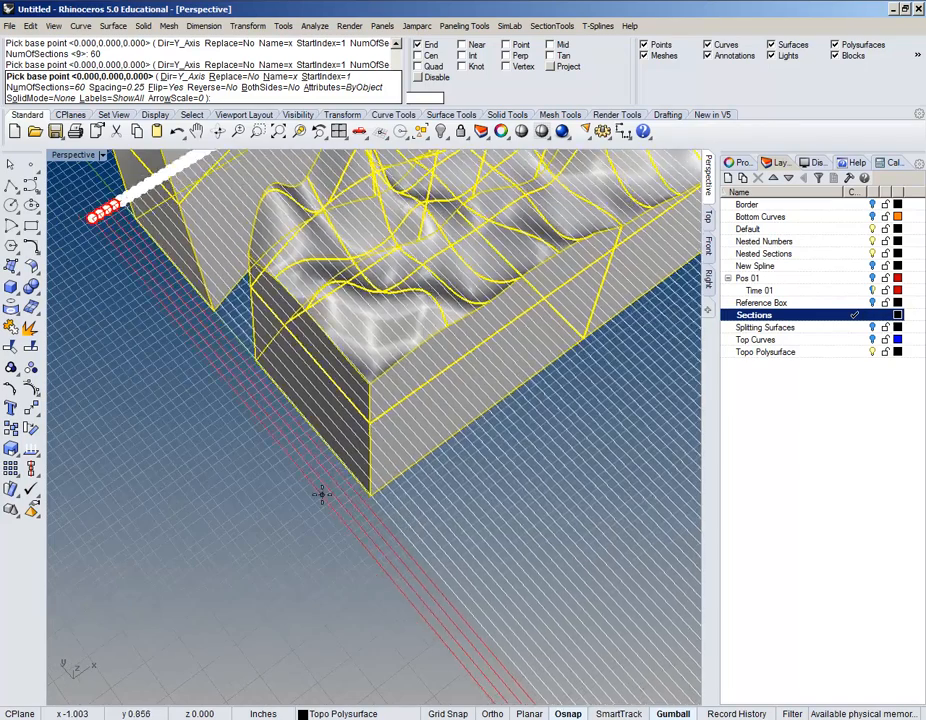
{"action": "scroll", "coordinate": [312, 490], "scroll_direction": "down", "scroll_amount": 6}
{"action": "scroll", "coordinate": [306, 466], "scroll_direction": "up", "scroll_amount": 2}
{"action": "scroll", "coordinate": [306, 466], "scroll_direction": "up", "scroll_amount": 3}
{"action": "scroll", "coordinate": [355, 537], "scroll_direction": "down", "scroll_amount": 2}
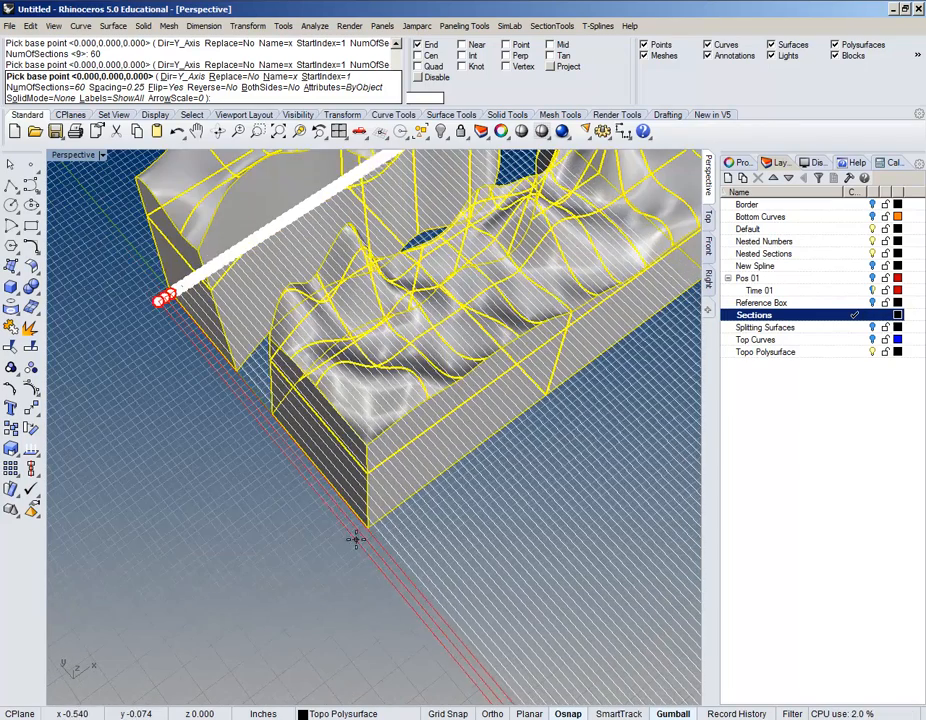
{"action": "scroll", "coordinate": [336, 514], "scroll_direction": "up", "scroll_amount": 1}
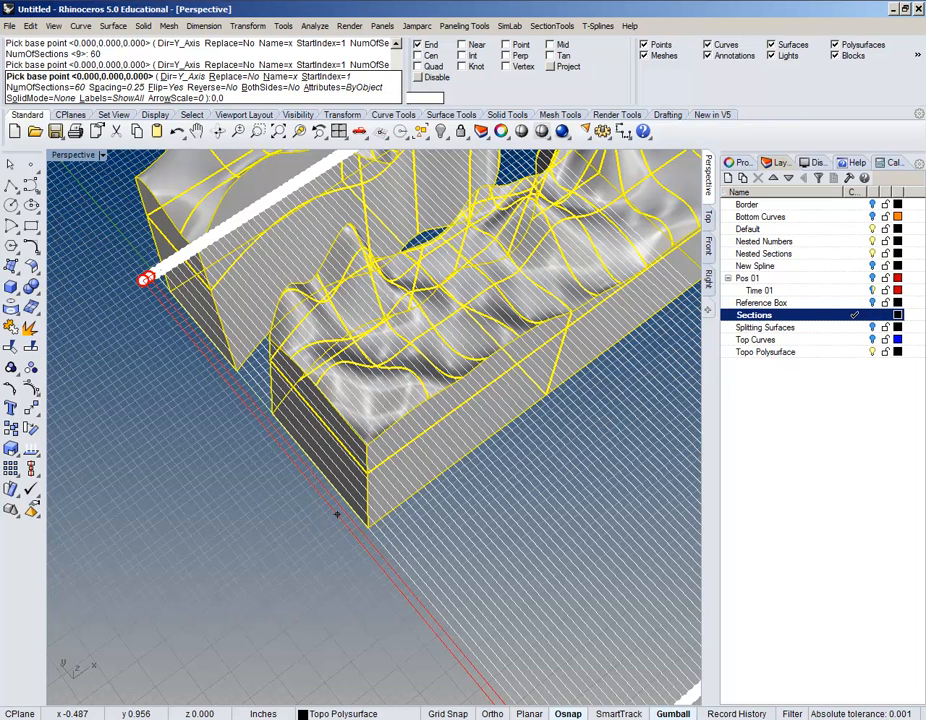
{"action": "type", "text": "0"}
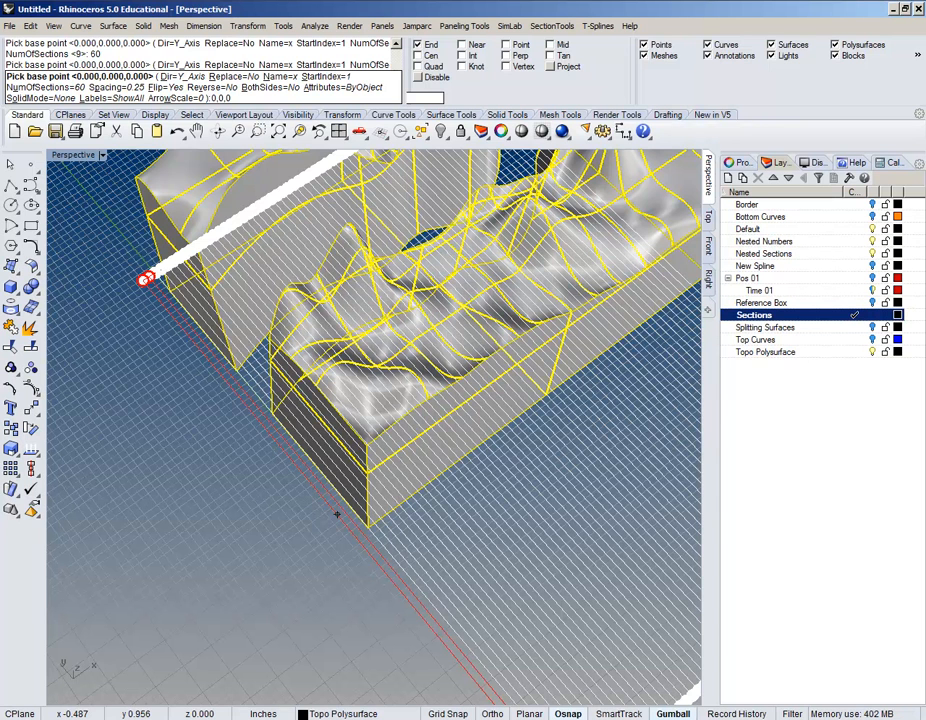
{"action": "key", "text": "Return"}
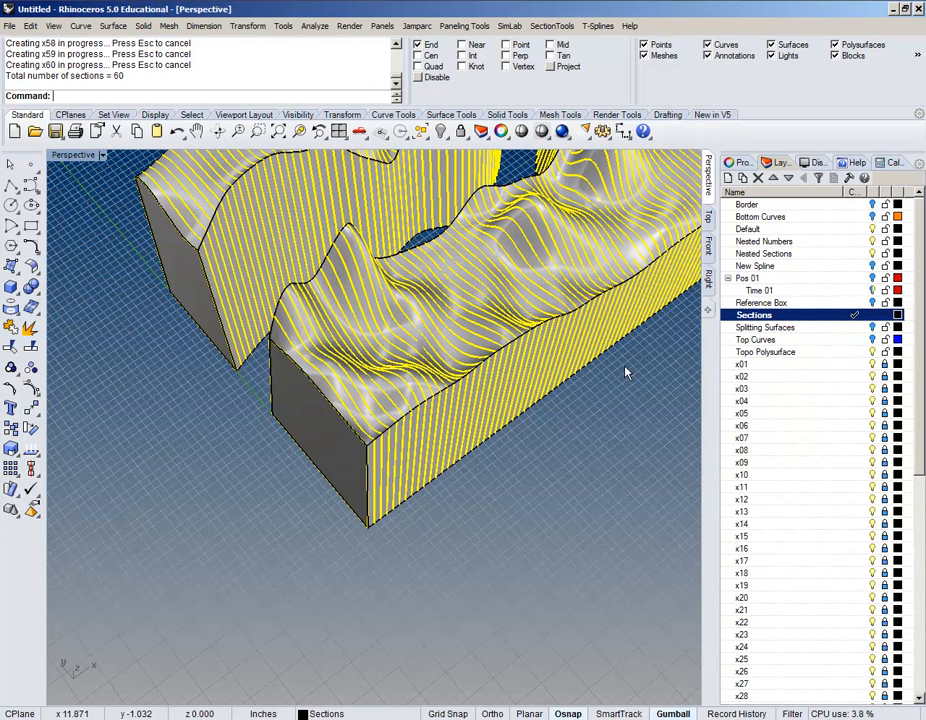
Step: Pan and orbit to inspect the newly generated section curves on the terrain
{"action": "scroll", "coordinate": [771, 388], "scroll_direction": "down", "scroll_amount": 3}
{"action": "scroll", "coordinate": [771, 388], "scroll_direction": "down", "scroll_amount": 9}
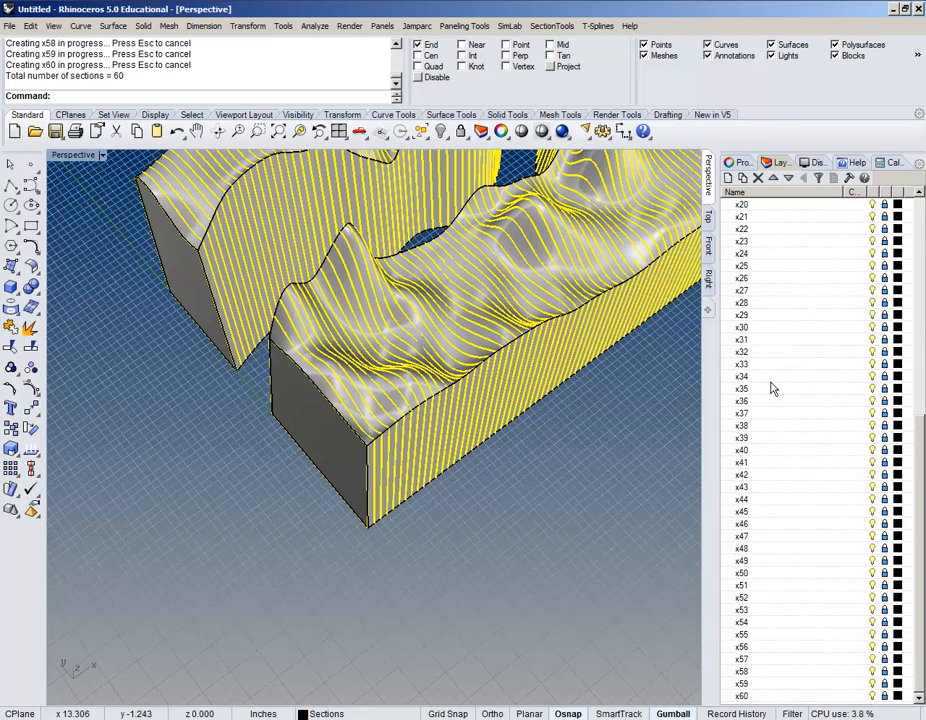
{"action": "scroll", "coordinate": [771, 388], "scroll_direction": "up", "scroll_amount": 9}
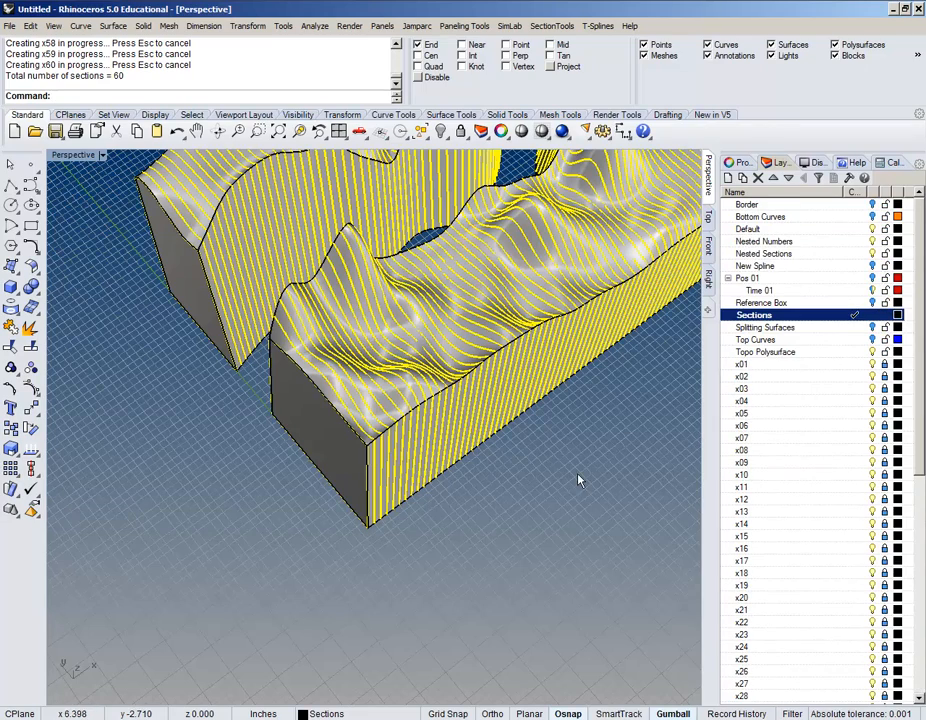
{"action": "right_click_drag", "start_coordinate": [579, 482], "coordinate": [382, 577], "text": "shift"}
{"action": "scroll", "coordinate": [382, 577], "scroll_direction": "down", "scroll_amount": 5}
{"action": "scroll", "coordinate": [318, 510], "scroll_direction": "up", "scroll_amount": 4}
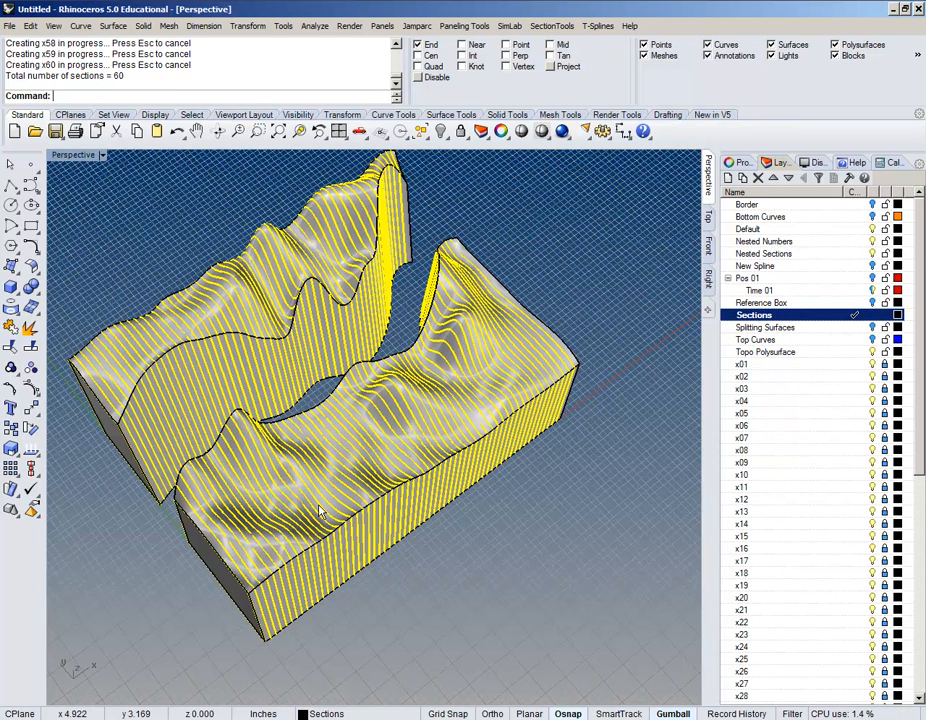
{"action": "right_click_drag", "start_coordinate": [320, 512], "coordinate": [324, 503]}
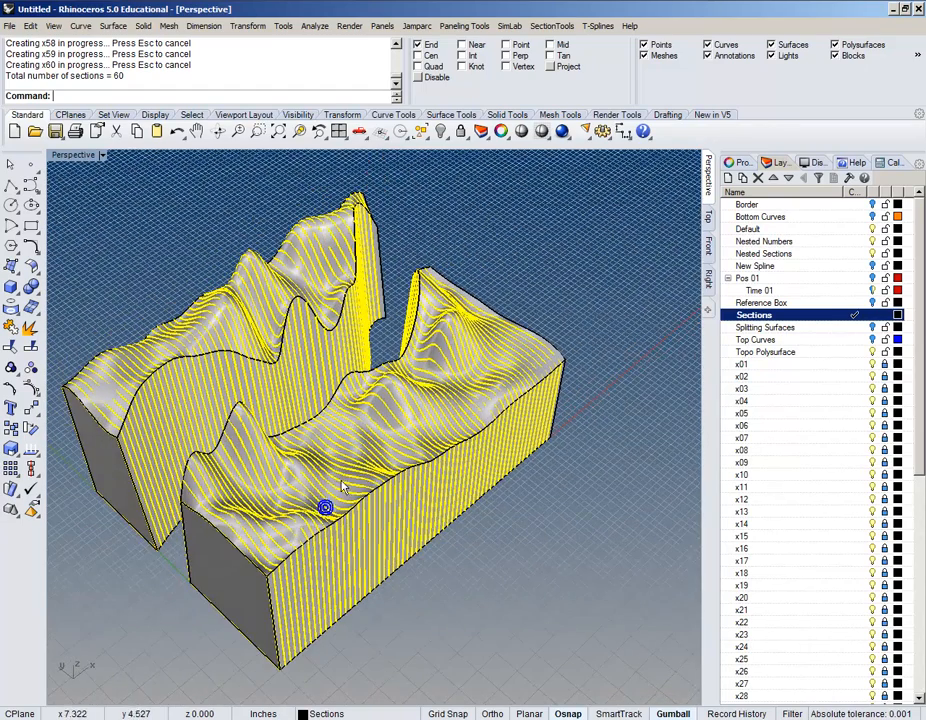
{"action": "right_click_drag", "start_coordinate": [406, 375], "coordinate": [515, 380]}
Step: Move layers x01–x60 under Sections and collapse the Sections layer
{"action": "left_click", "coordinate": [805, 364]}
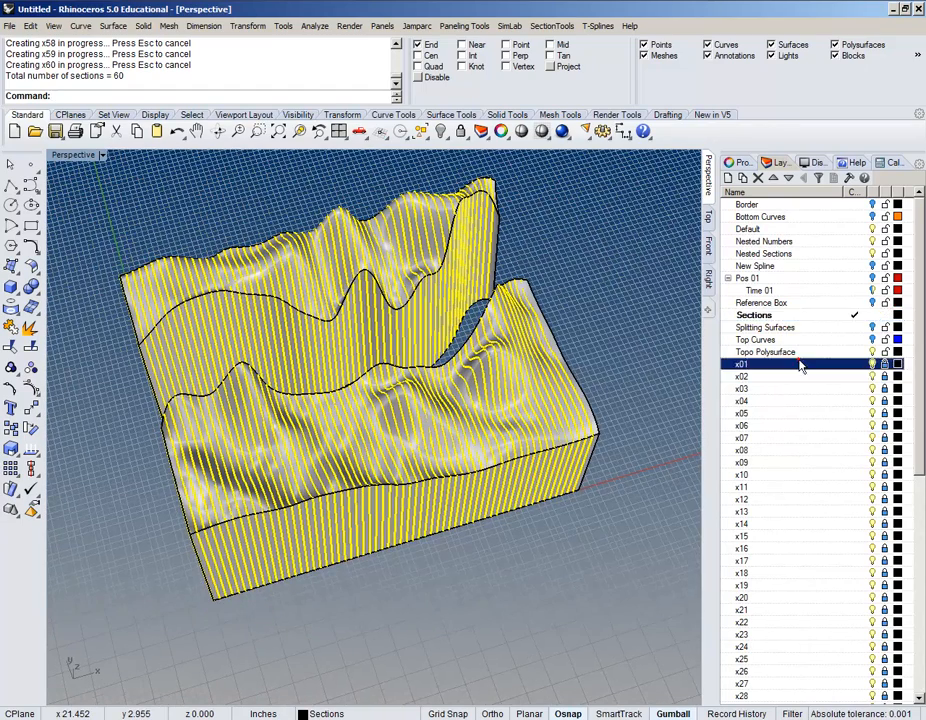
{"action": "scroll", "coordinate": [800, 366], "scroll_direction": "down", "scroll_amount": 1}
{"action": "scroll", "coordinate": [800, 366], "scroll_direction": "down", "scroll_amount": 10}
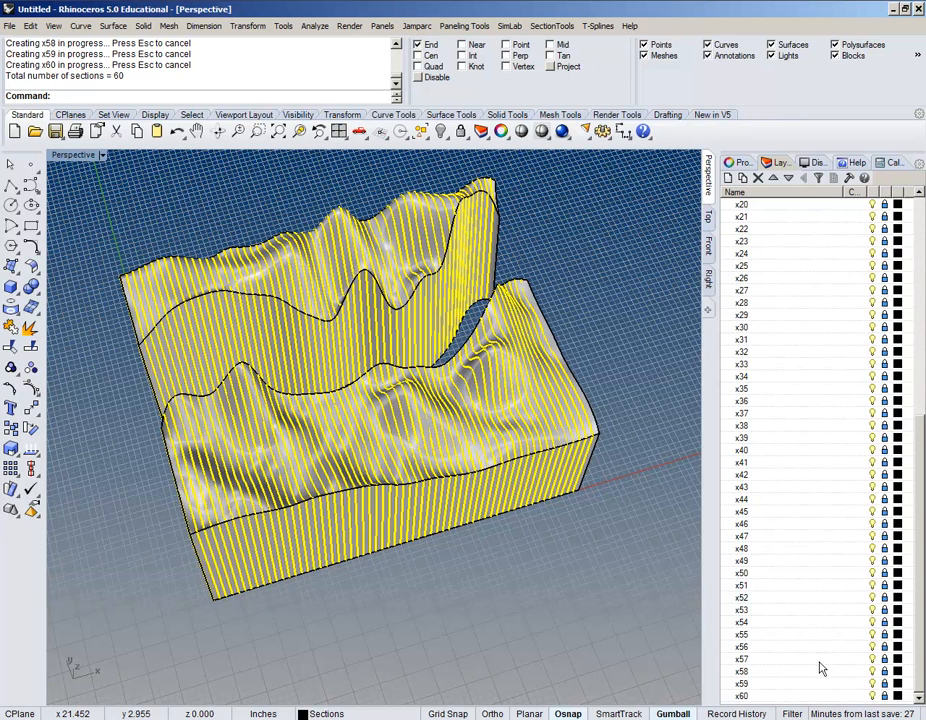
{"action": "left_click", "coordinate": [804, 700], "text": "shift"}
{"action": "scroll", "coordinate": [785, 362], "scroll_direction": "up", "scroll_amount": 10}
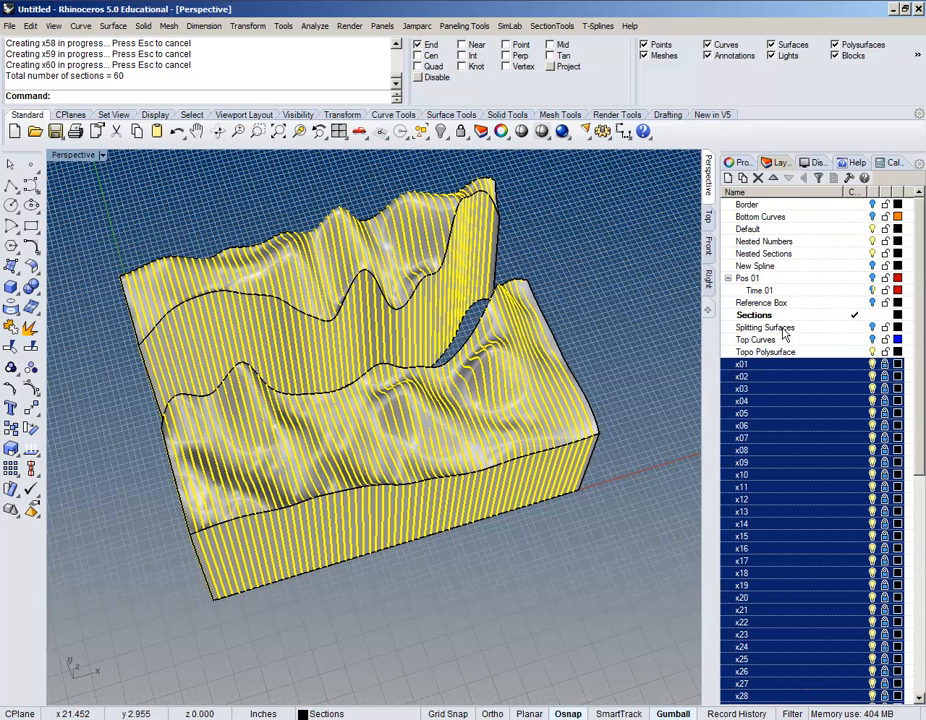
{"action": "left_click_drag", "start_coordinate": [752, 370], "coordinate": [769, 320]}
{"action": "scroll", "coordinate": [769, 320], "scroll_direction": "up", "scroll_amount": 10}
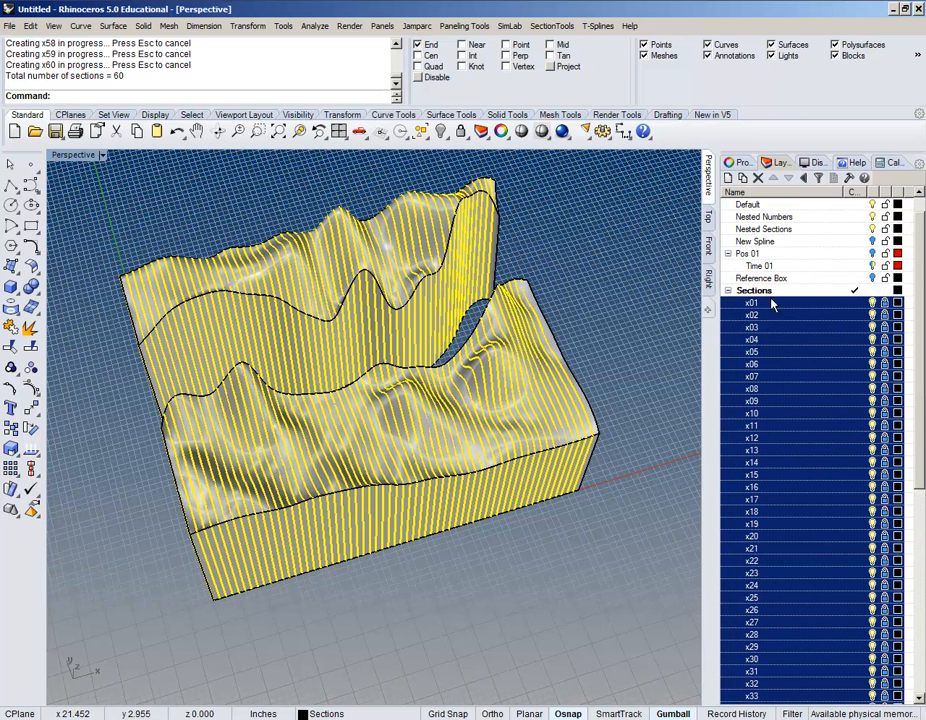
{"action": "left_click", "coordinate": [730, 291]}
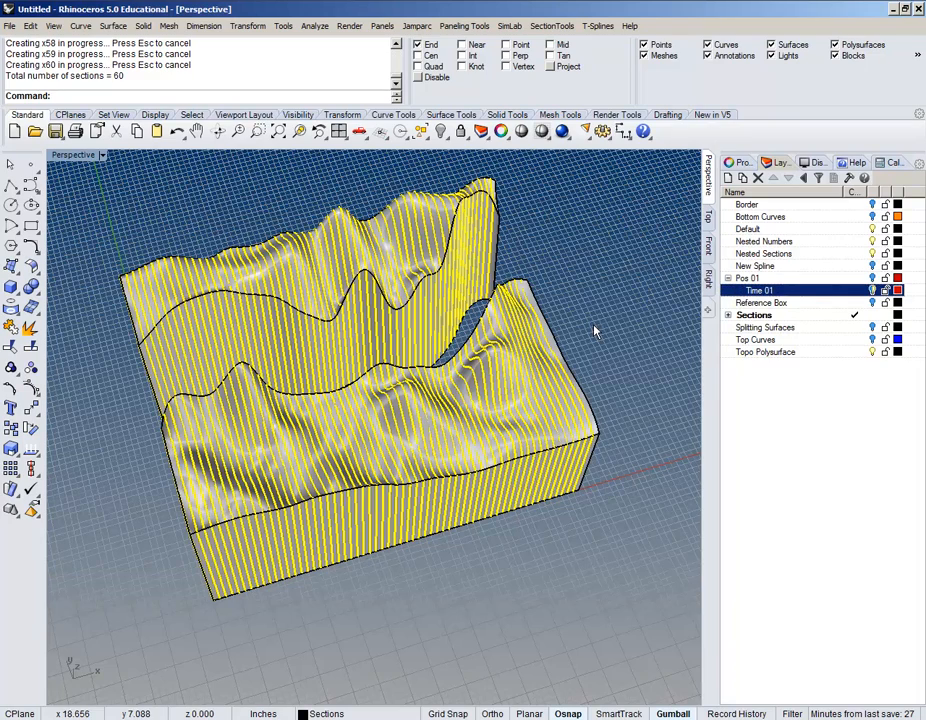
{"action": "right_click_drag", "start_coordinate": [599, 316], "coordinate": [560, 389]}
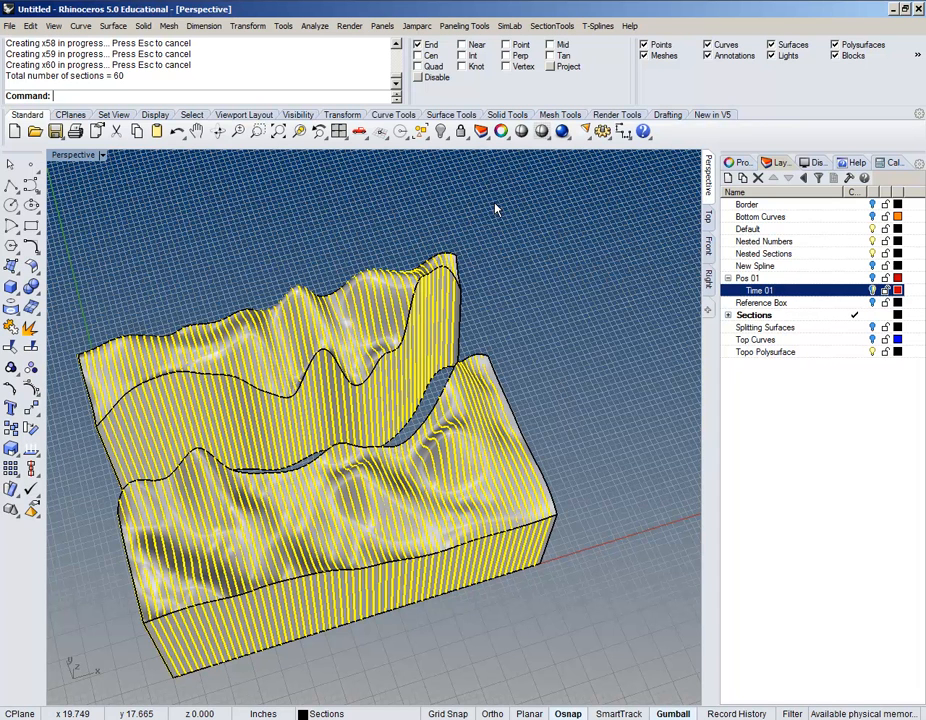
{"action": "scroll", "coordinate": [490, 255], "scroll_direction": "down", "scroll_amount": 5}
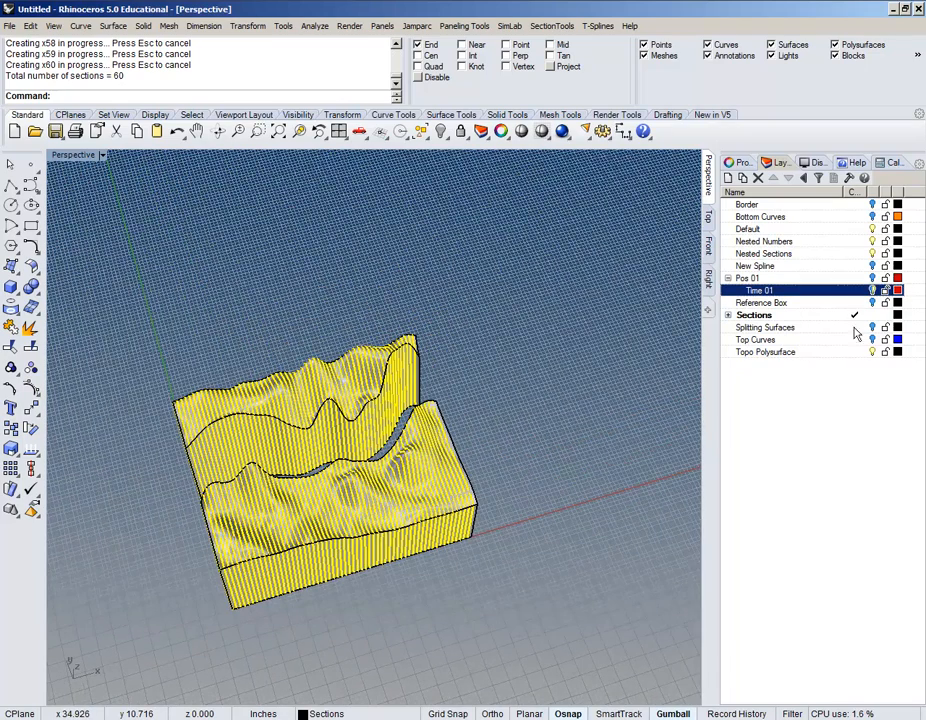
Step: Make Nested Sections current and hide the Sections, Reference Box and Topo Polysurface layers
{"action": "left_click", "coordinate": [862, 254]}
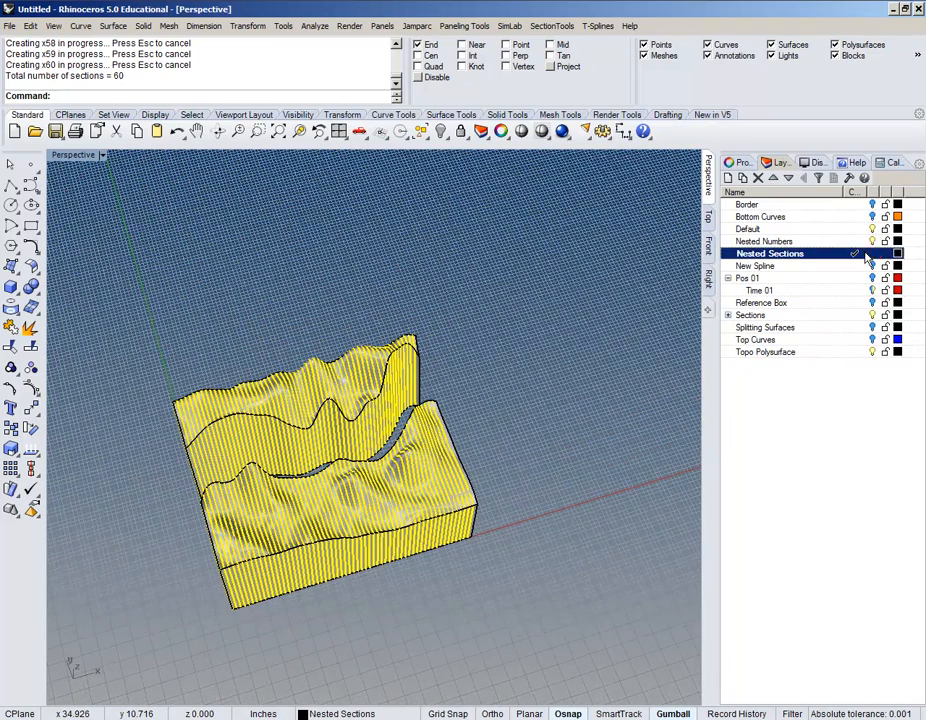
{"action": "left_click", "coordinate": [872, 302]}
{"action": "left_click", "coordinate": [872, 315]}
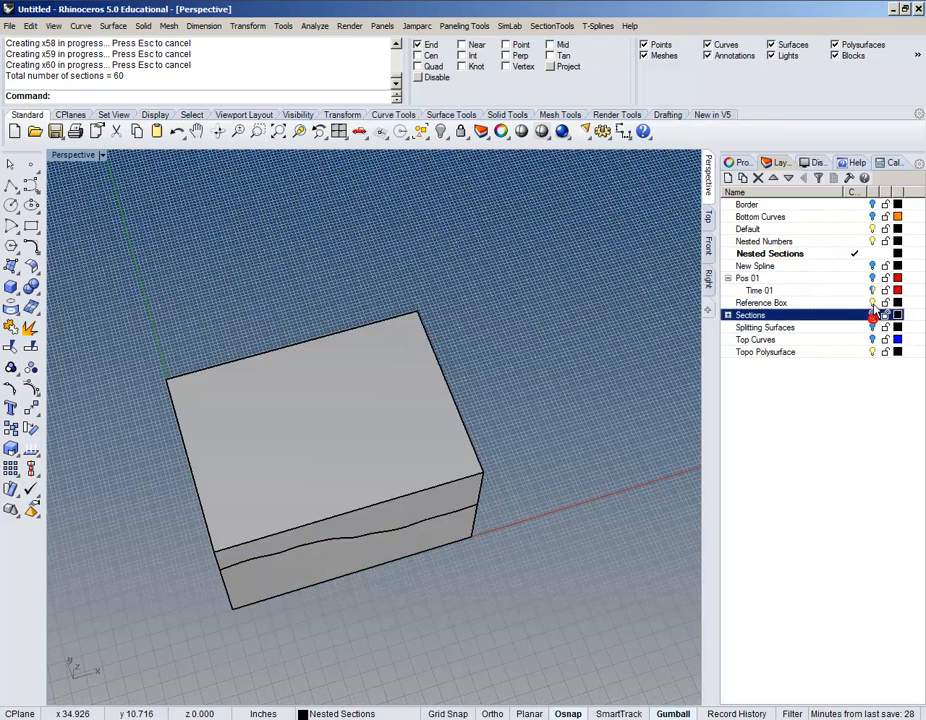
{"action": "left_click", "coordinate": [872, 302]}
{"action": "left_click", "coordinate": [872, 352]}
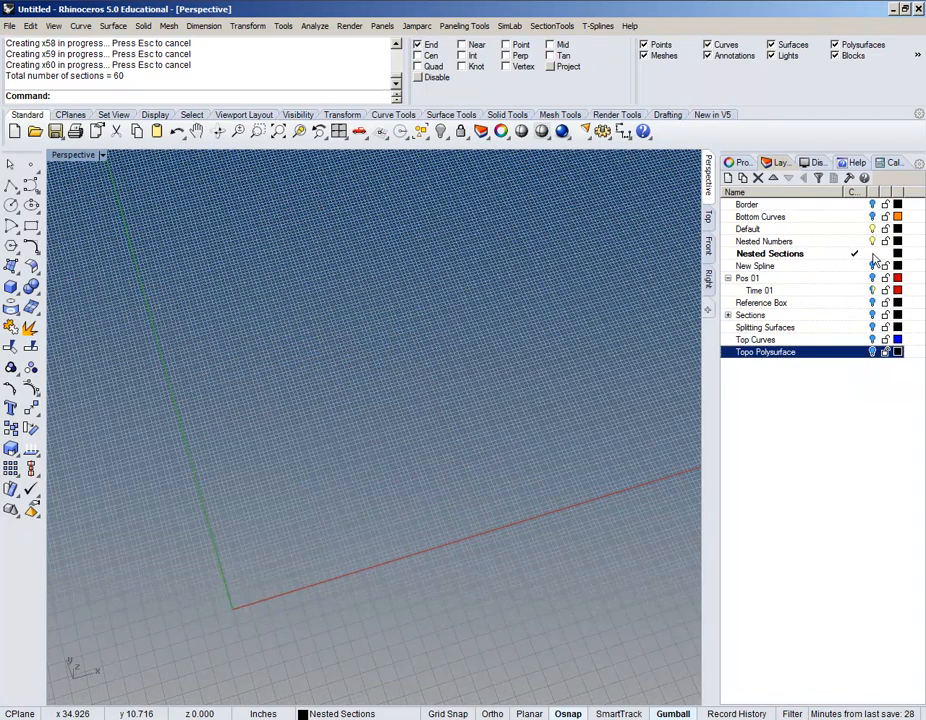
{"action": "right_click_drag", "start_coordinate": [304, 474], "coordinate": [310, 436]}
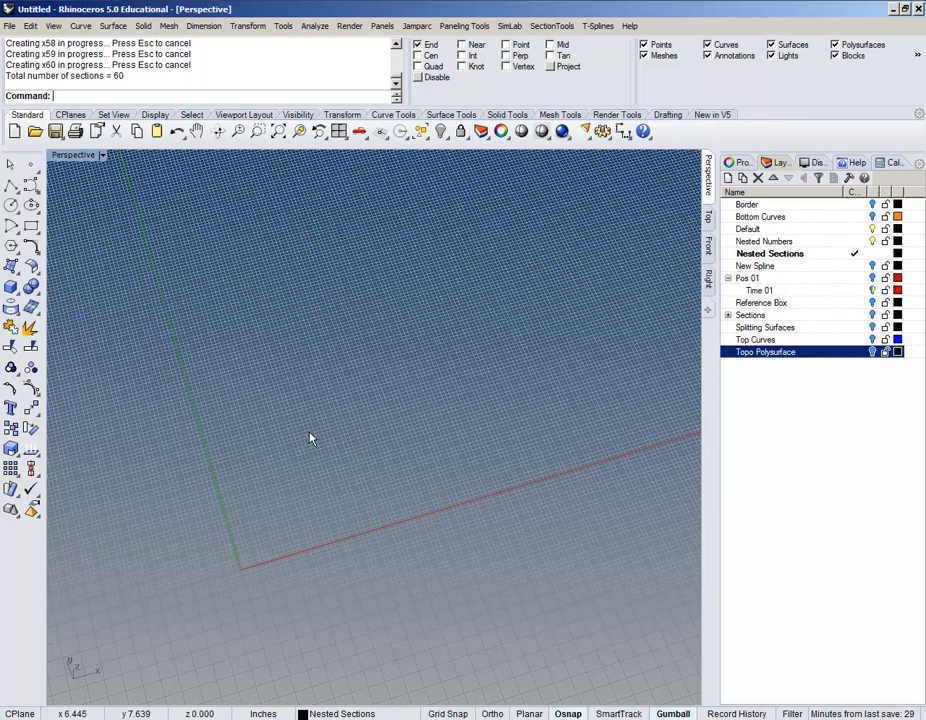
Step: Turn Sections back on to inspect the contour model, then switch it off again
{"action": "right_click_drag", "start_coordinate": [306, 428], "coordinate": [512, 428]}
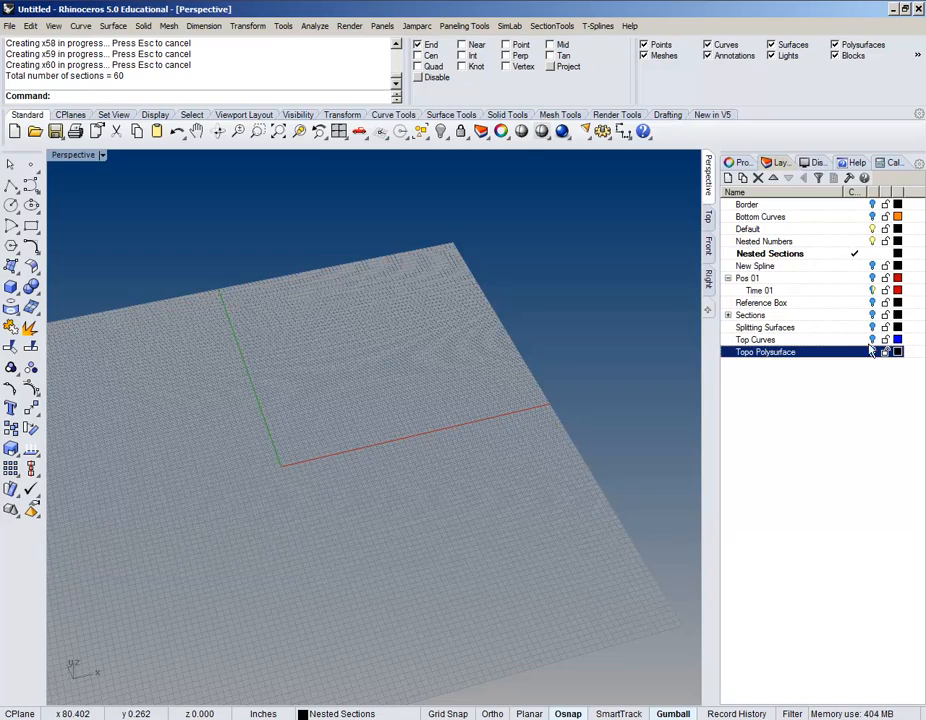
{"action": "left_click", "coordinate": [872, 315]}
{"action": "scroll", "coordinate": [333, 414], "scroll_direction": "up", "scroll_amount": 10}
{"action": "right_click_drag", "start_coordinate": [268, 529], "coordinate": [350, 509], "text": "shift"}
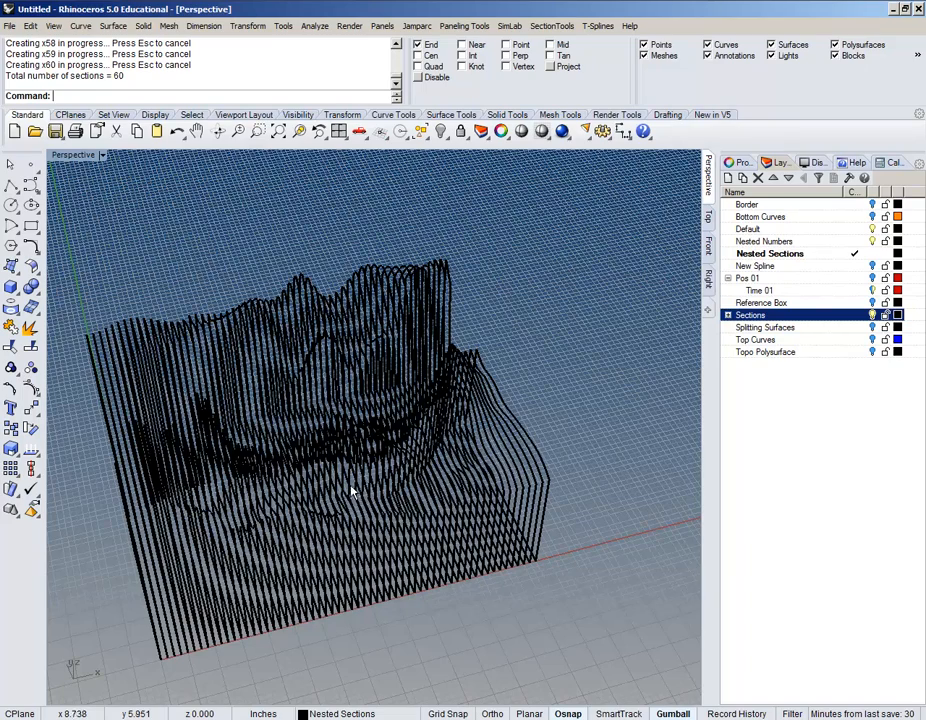
{"action": "right_click_drag", "start_coordinate": [323, 503], "coordinate": [287, 428]}
{"action": "scroll", "coordinate": [287, 428], "scroll_direction": "down", "scroll_amount": 3}
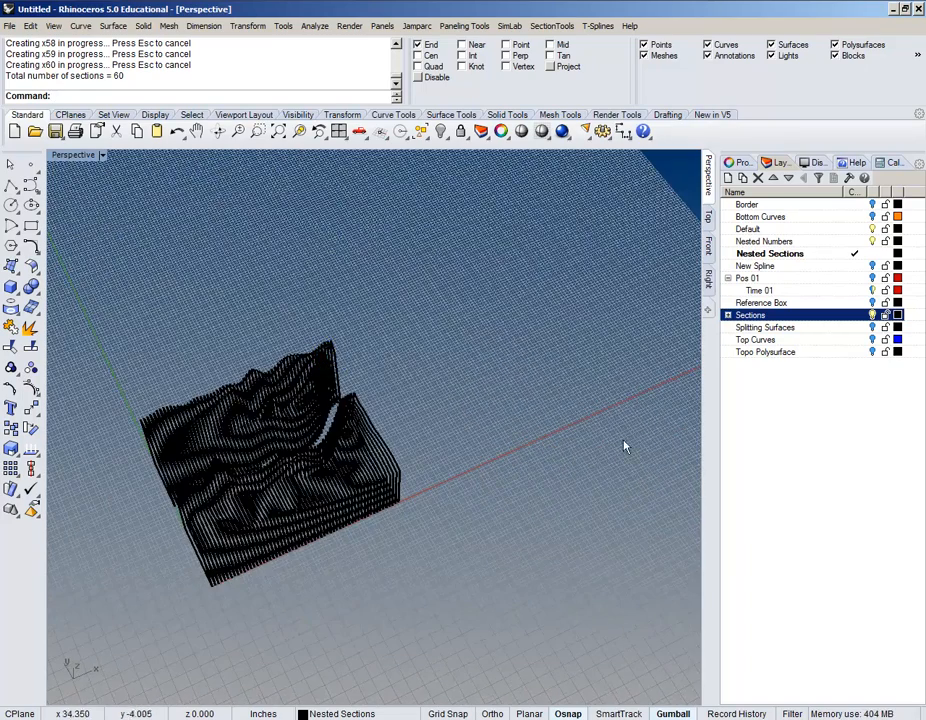
{"action": "left_click", "coordinate": [871, 315]}
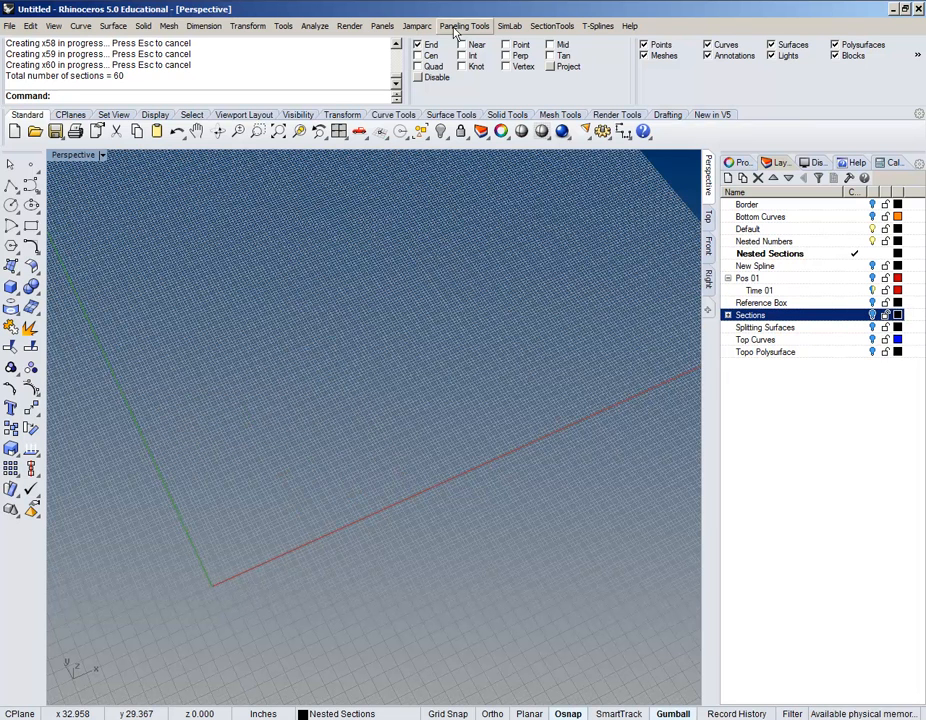
Step: Run Nest 2D Layouts and choose all 60 sections with List, Select All, OK
{"action": "left_click", "coordinate": [535, 28]}
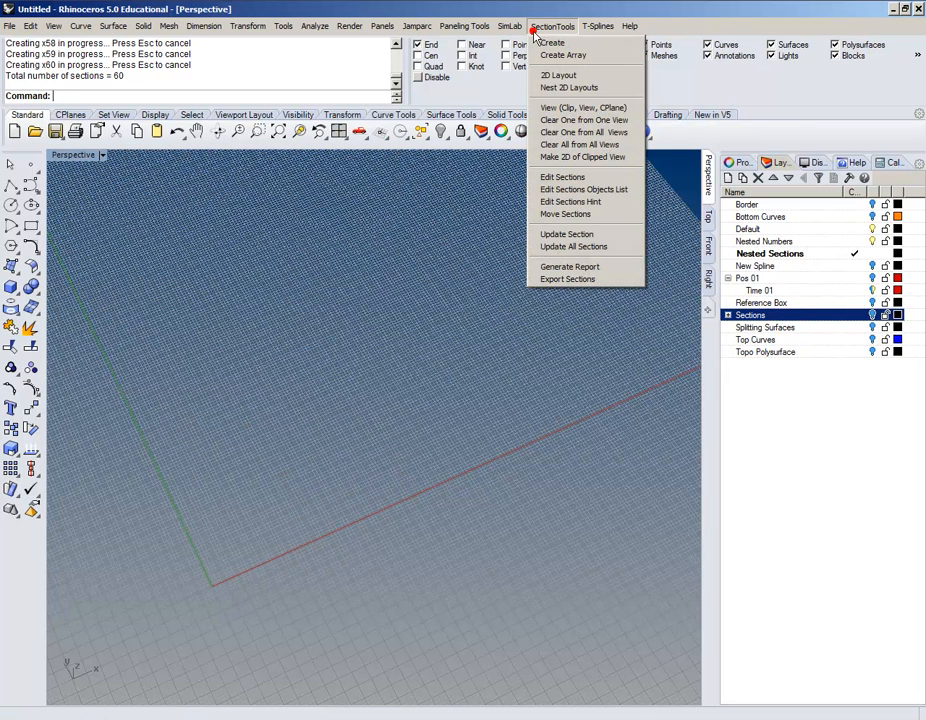
{"action": "left_click", "coordinate": [574, 90]}
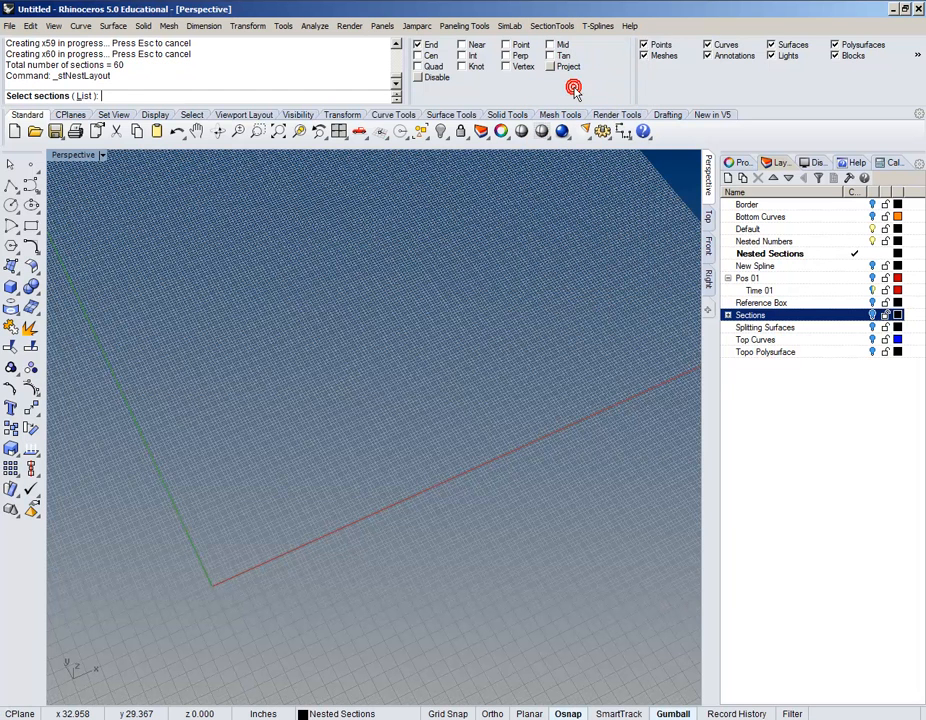
{"action": "left_click", "coordinate": [83, 96]}
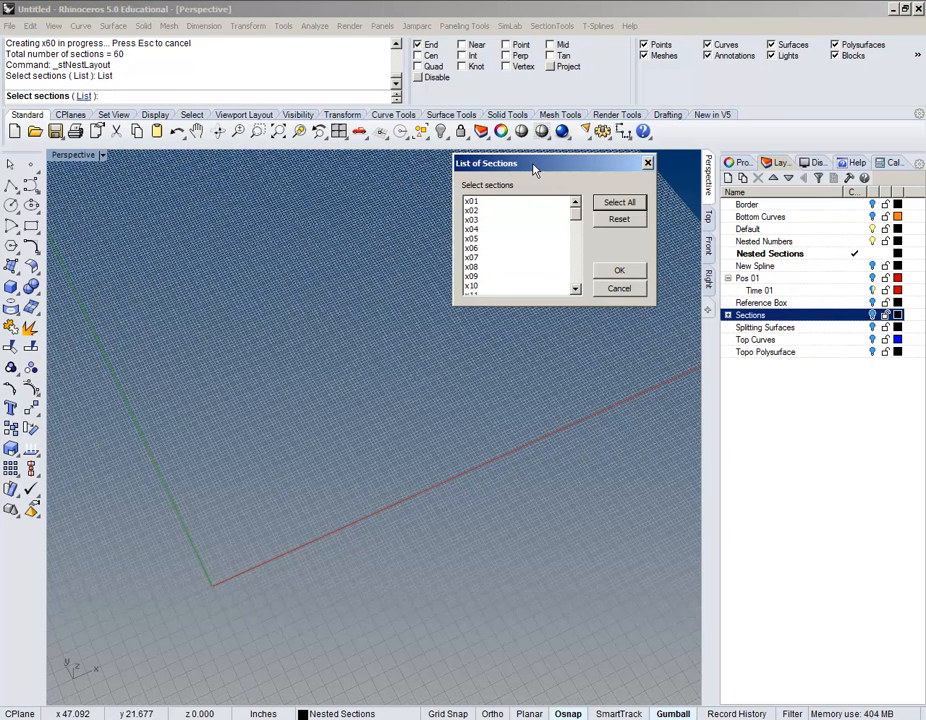
{"action": "left_click_drag", "start_coordinate": [531, 165], "coordinate": [380, 79]}
{"action": "mouse_move", "coordinate": [418, 121]}
{"action": "left_mouse_down"}
{"action": "mouse_move", "coordinate": [424, 163]}
{"action": "mouse_move", "coordinate": [415, 112]}
{"action": "mouse_move", "coordinate": [424, 190]}
{"action": "mouse_move", "coordinate": [422, 122]}
{"action": "left_mouse_up"}
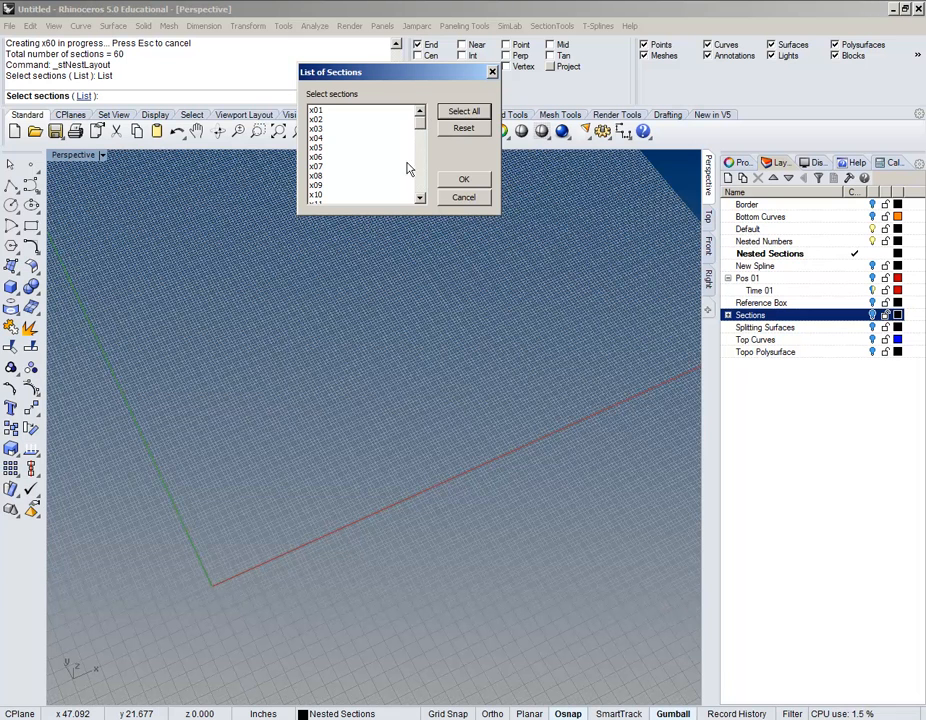
{"action": "left_click", "coordinate": [460, 112]}
{"action": "left_click", "coordinate": [470, 180]}
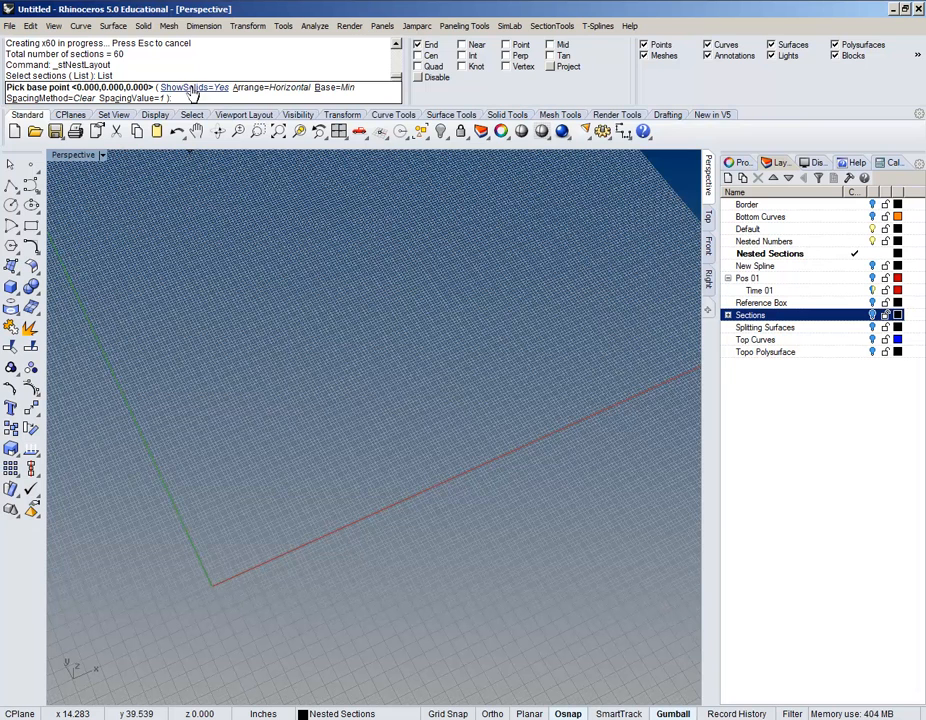
Step: Set ShowSolids to No, leaving the layout base at Min
{"action": "left_click", "coordinate": [193, 89]}
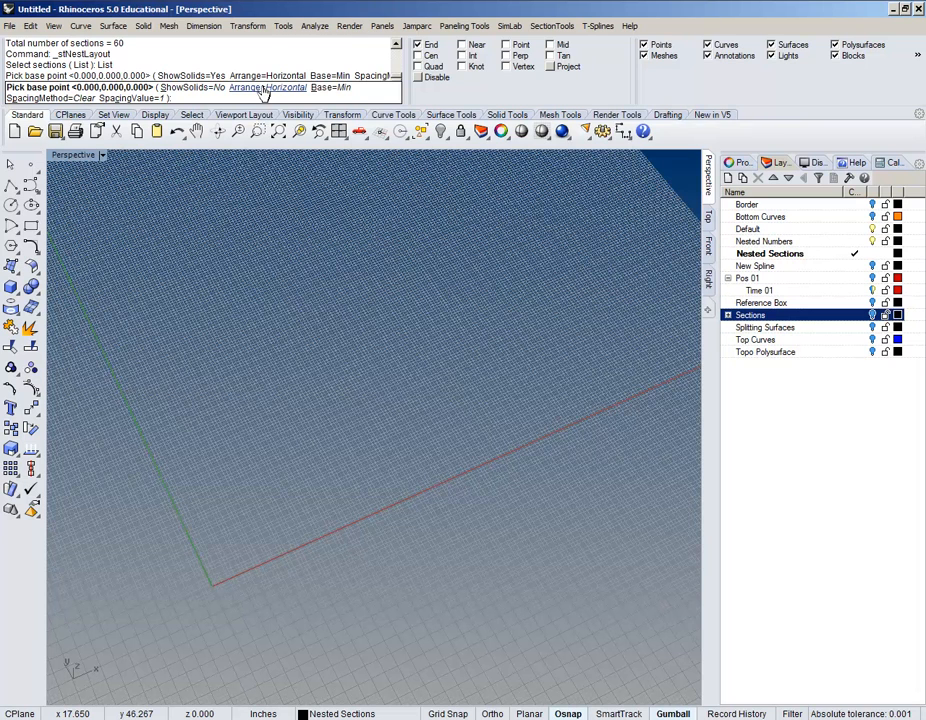
{"action": "left_click", "coordinate": [326, 88]}
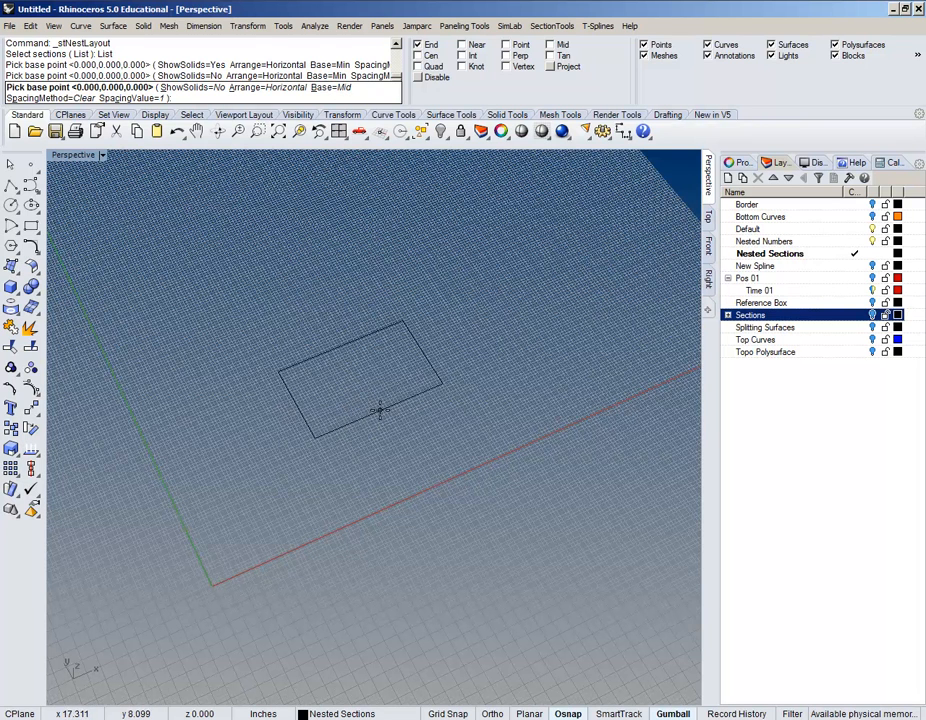
{"action": "left_click", "coordinate": [331, 87]}
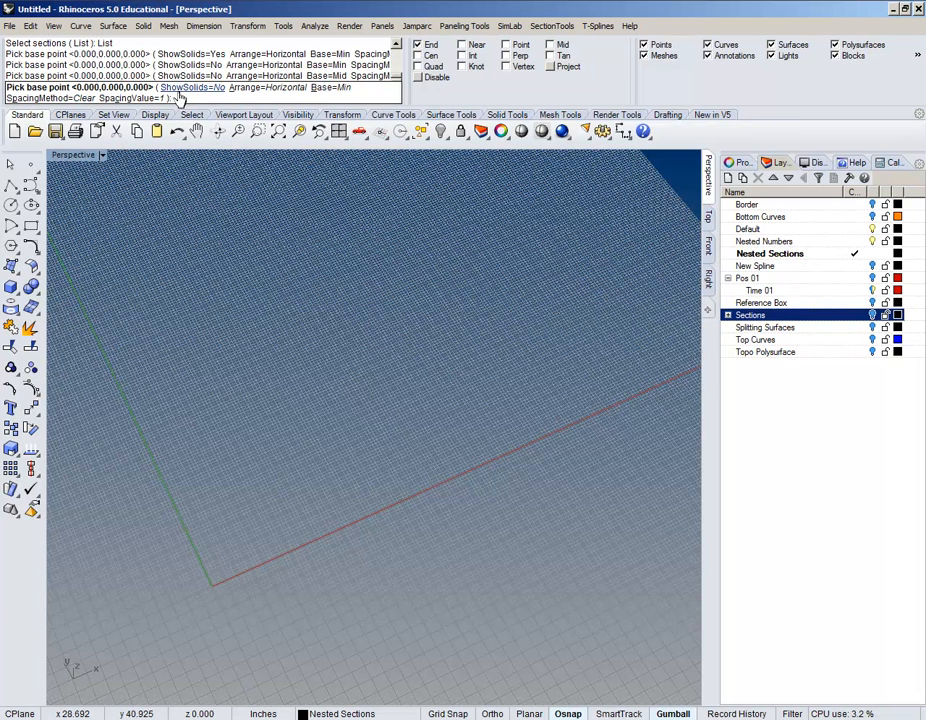
{"action": "left_click", "coordinate": [324, 88]}
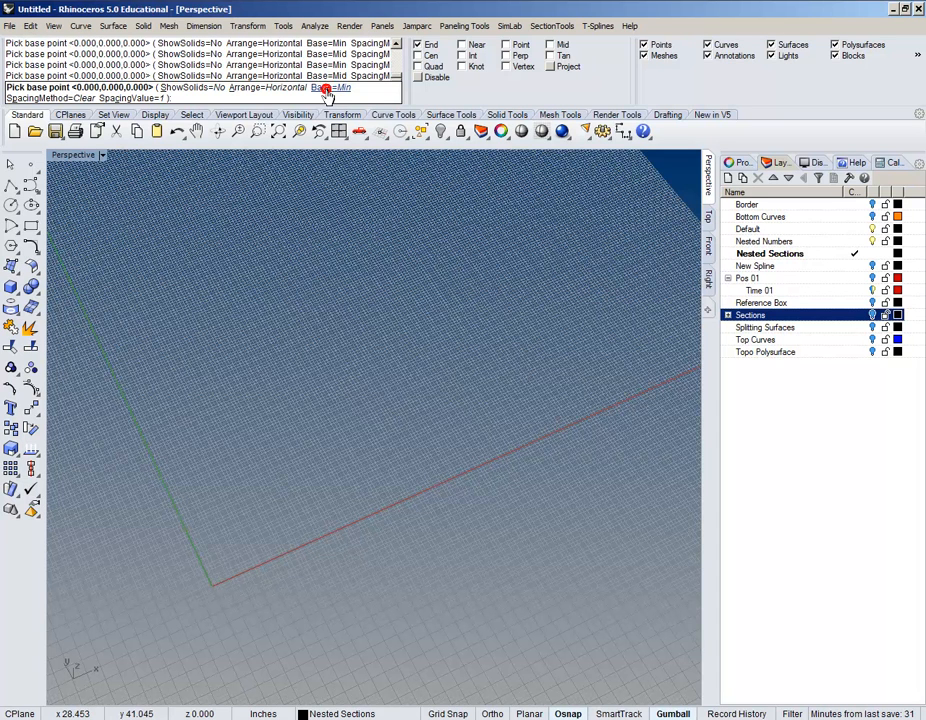
{"action": "left_click", "coordinate": [324, 88]}
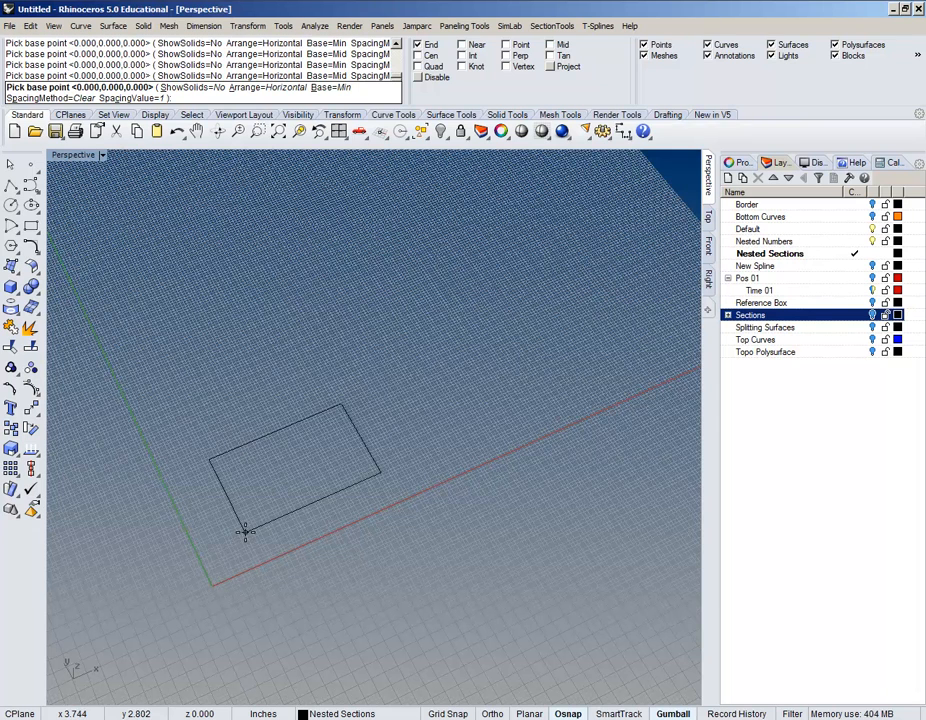
{"action": "left_click", "coordinate": [327, 88]}
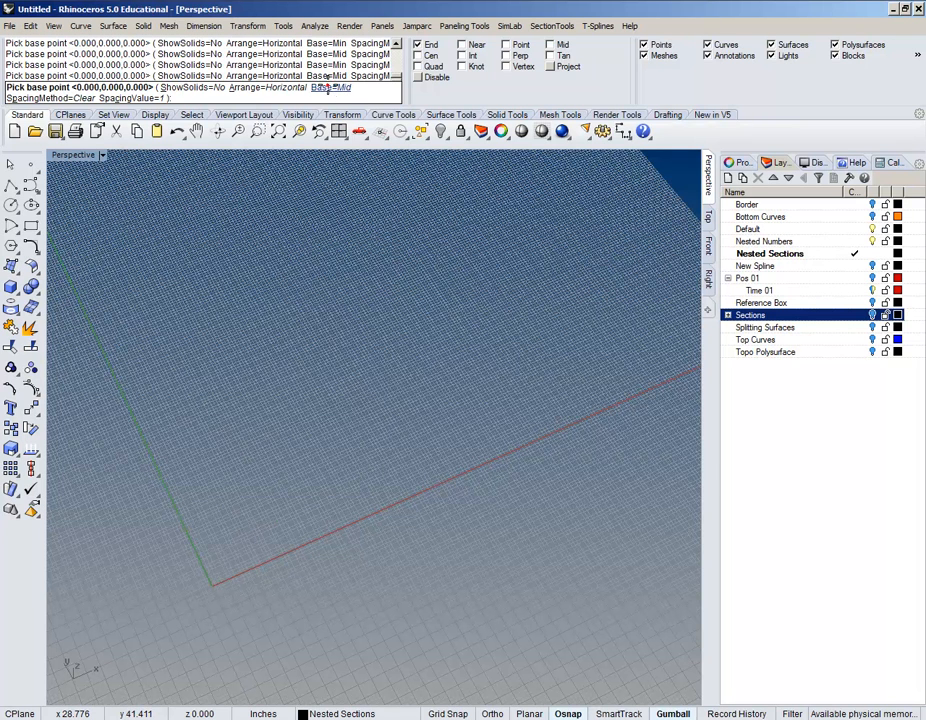
{"action": "left_click", "coordinate": [327, 88]}
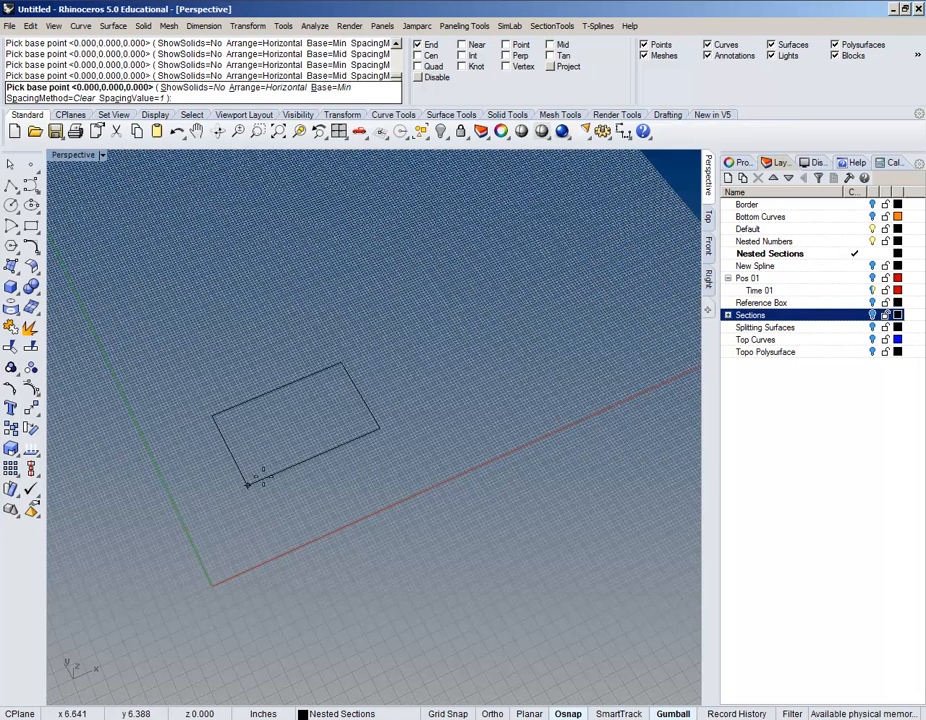
{"action": "mouse_move", "coordinate": [338, 372]}
{"action": "right_mouse_down"}
{"action": "mouse_move", "coordinate": [345, 348]}
{"action": "mouse_move", "coordinate": [341, 383]}
{"action": "right_mouse_up"}
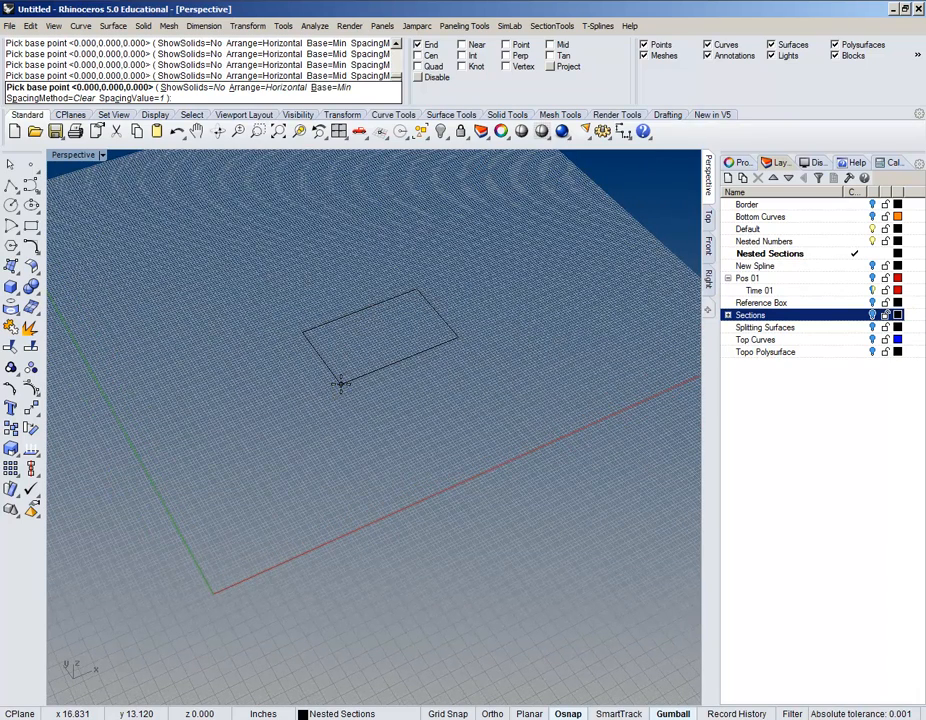
Step: Use BaseToBase spacing of 12 and place the nested layout at 0,0,0
{"action": "left_click", "coordinate": [33, 99]}
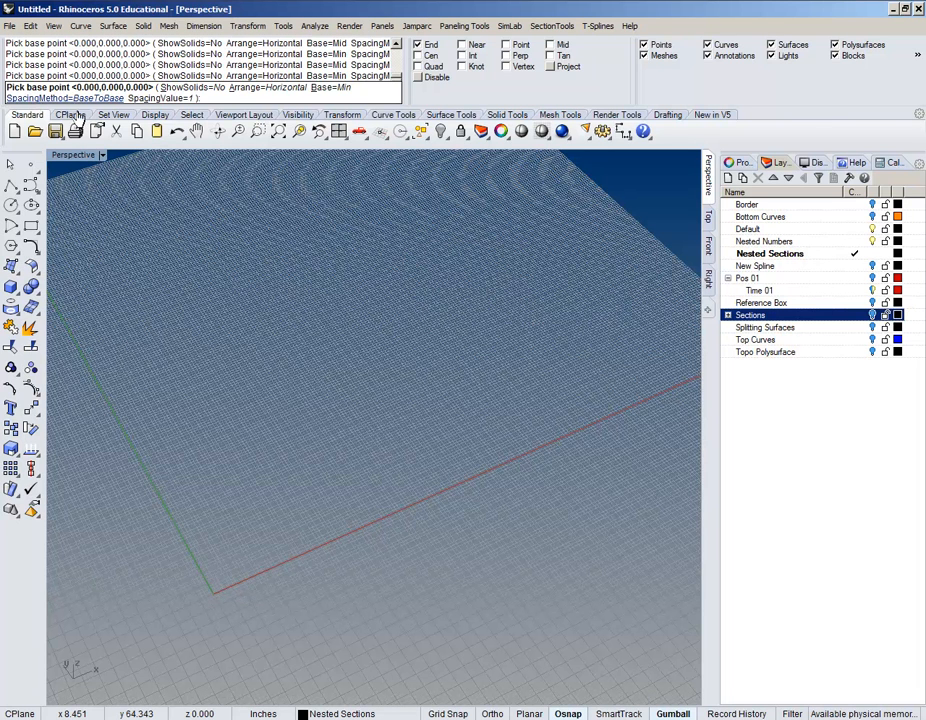
{"action": "left_click", "coordinate": [77, 98]}
{"action": "left_click", "coordinate": [79, 99]}
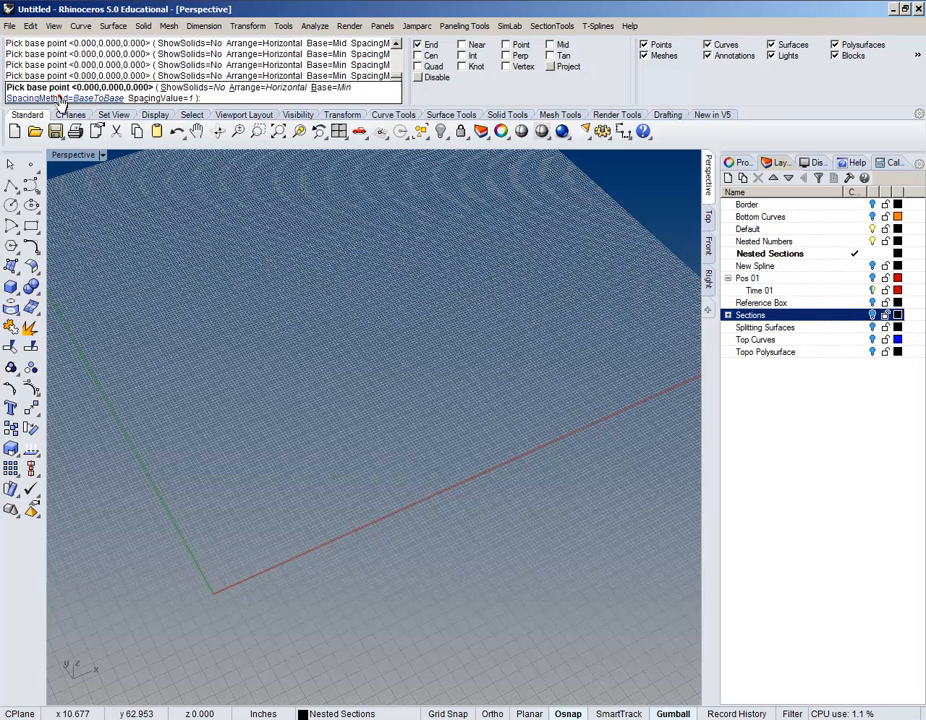
{"action": "left_click", "coordinate": [143, 98]}
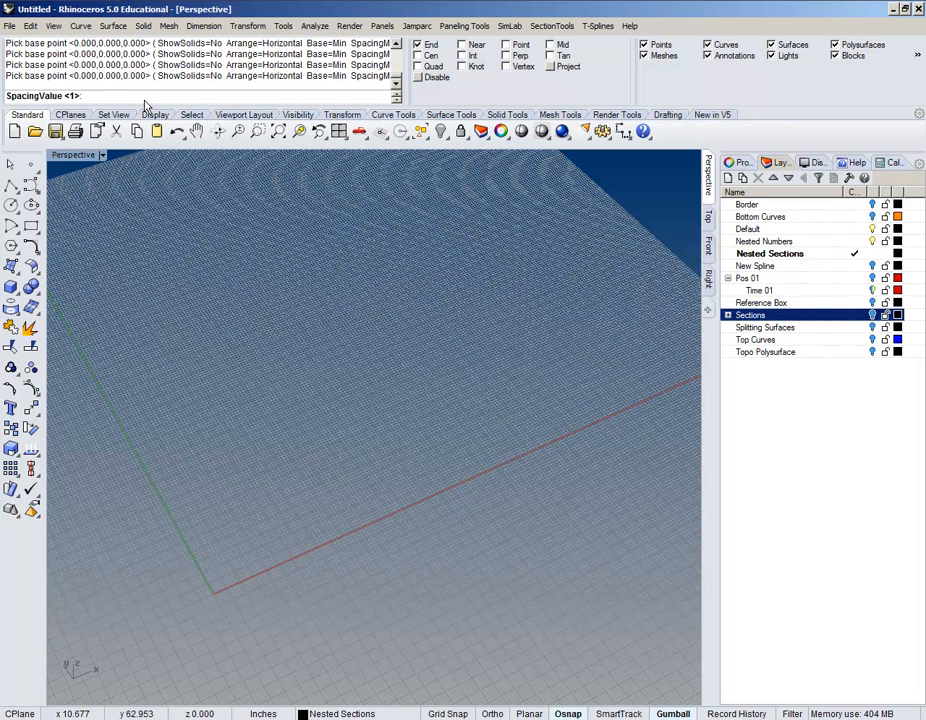
{"action": "type", "text": "12"}
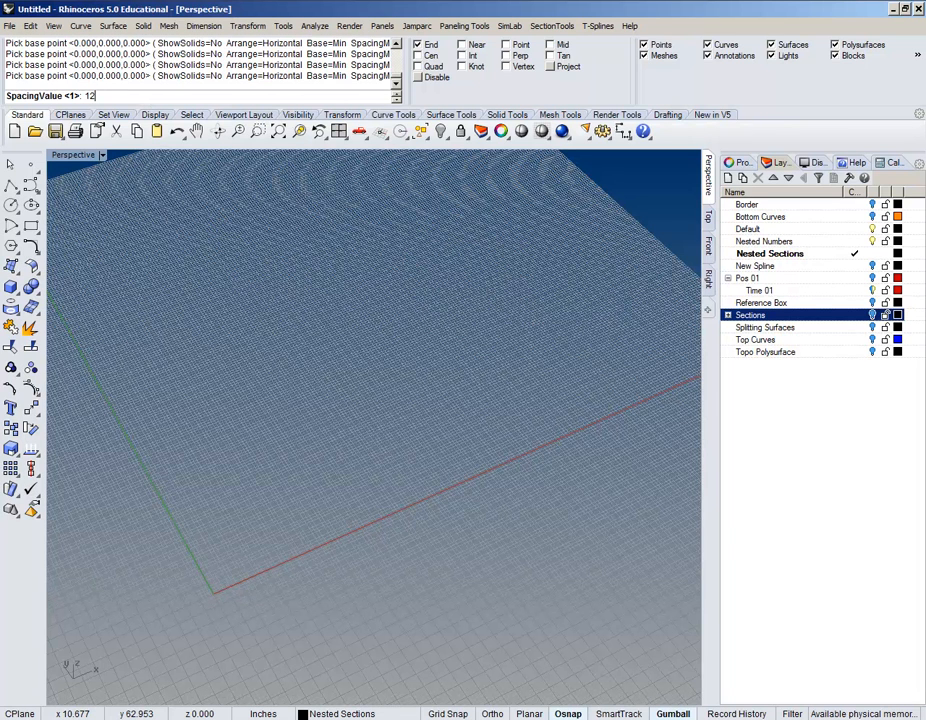
{"action": "key", "text": "Return"}
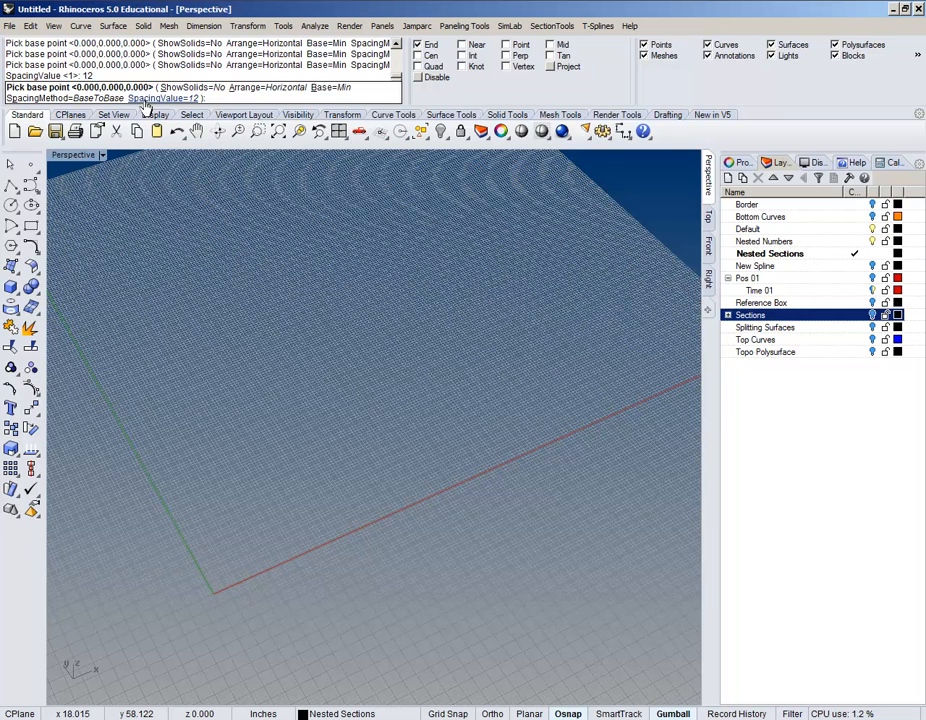
{"action": "type", "text": "0,0,0"}
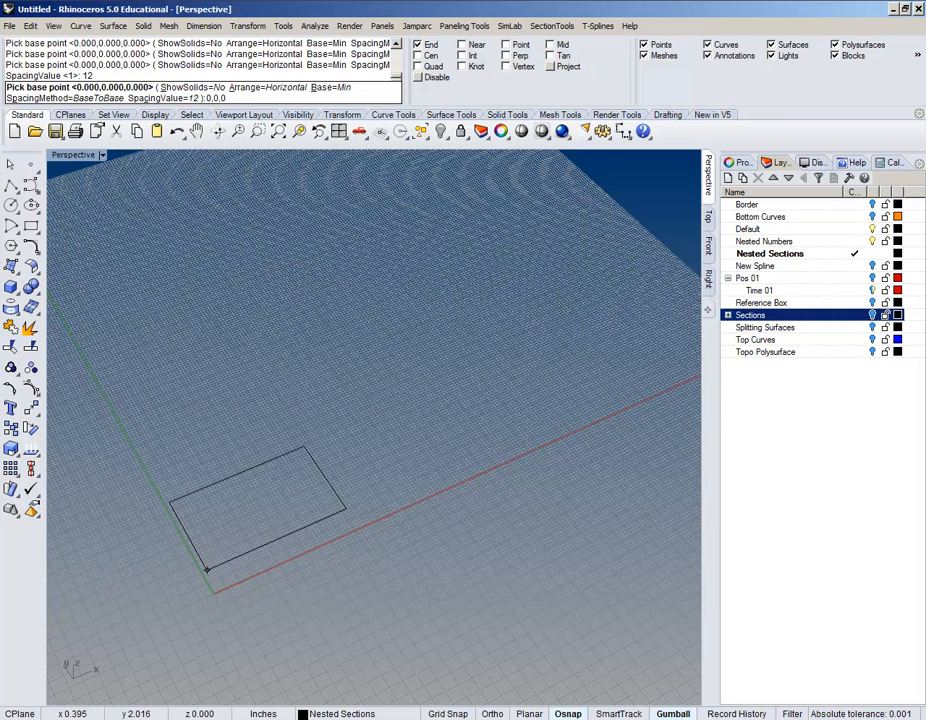
{"action": "key", "text": "Return"}
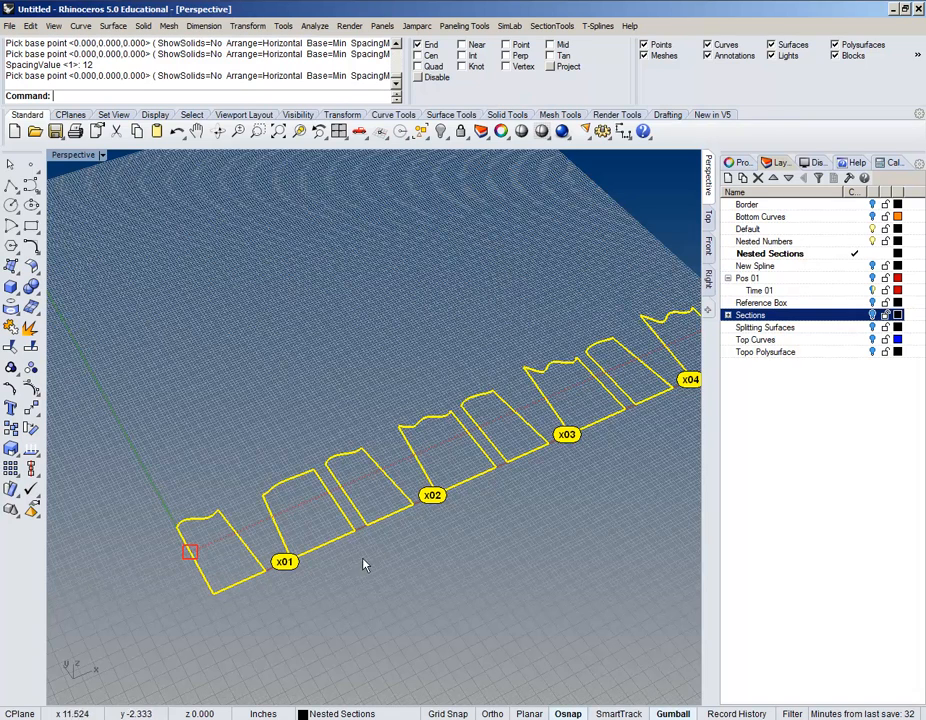
{"action": "scroll", "coordinate": [291, 409], "scroll_direction": "down", "scroll_amount": 10}
{"action": "scroll", "coordinate": [291, 409], "scroll_direction": "up", "scroll_amount": 2}
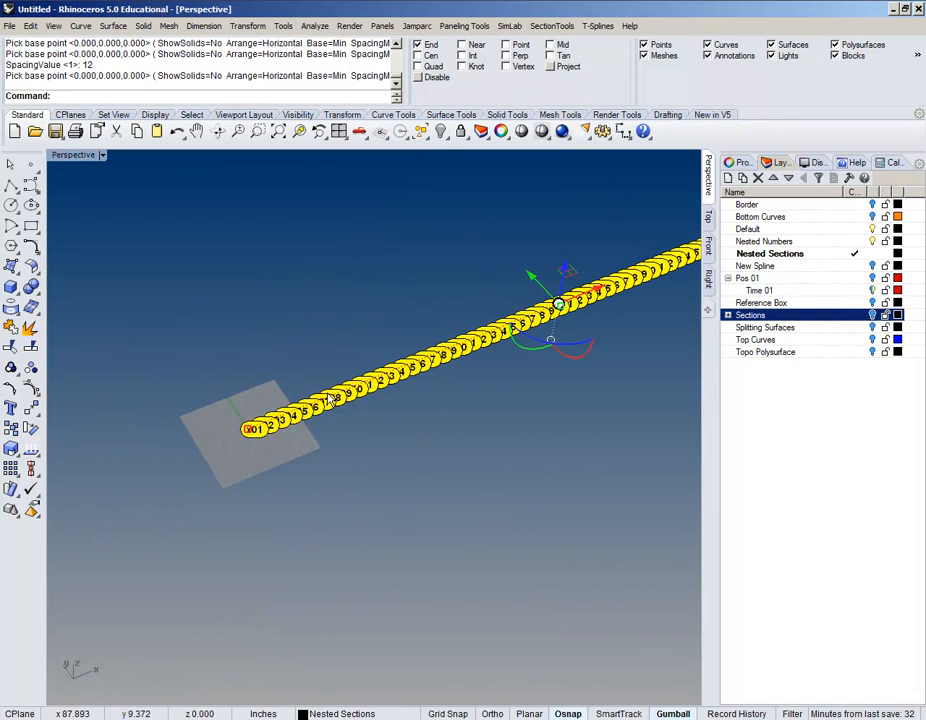
{"action": "left_click", "coordinate": [708, 218]}
{"action": "scroll", "coordinate": [382, 405], "scroll_direction": "down", "scroll_amount": 3}
{"action": "right_click_drag", "start_coordinate": [438, 480], "coordinate": [151, 424]}
{"action": "scroll", "coordinate": [279, 372], "scroll_direction": "down", "scroll_amount": 5}
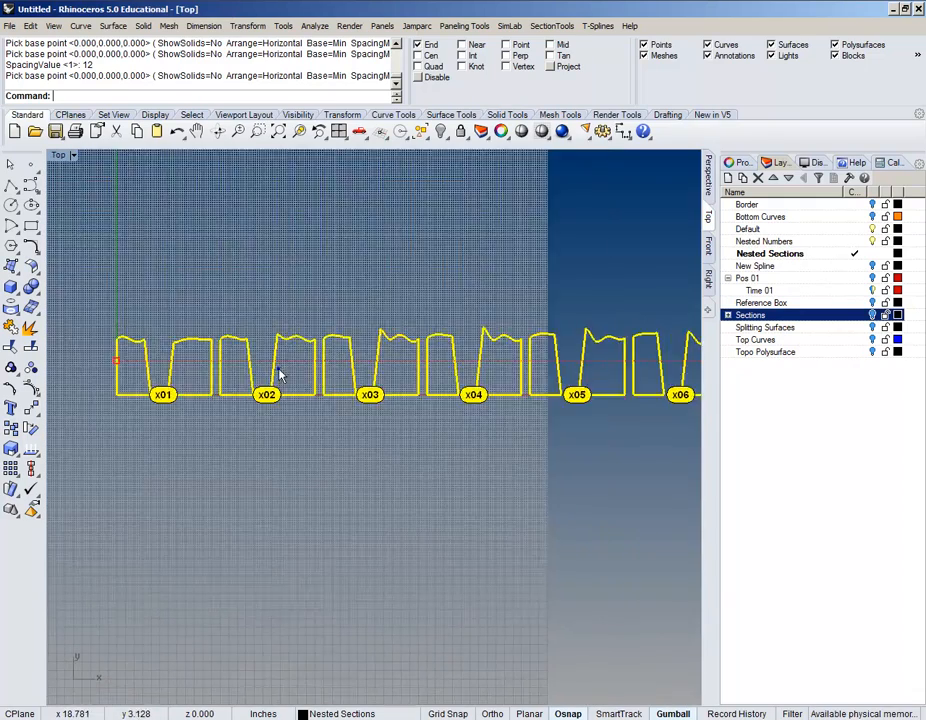
{"action": "scroll", "coordinate": [275, 385], "scroll_direction": "up", "scroll_amount": 8}
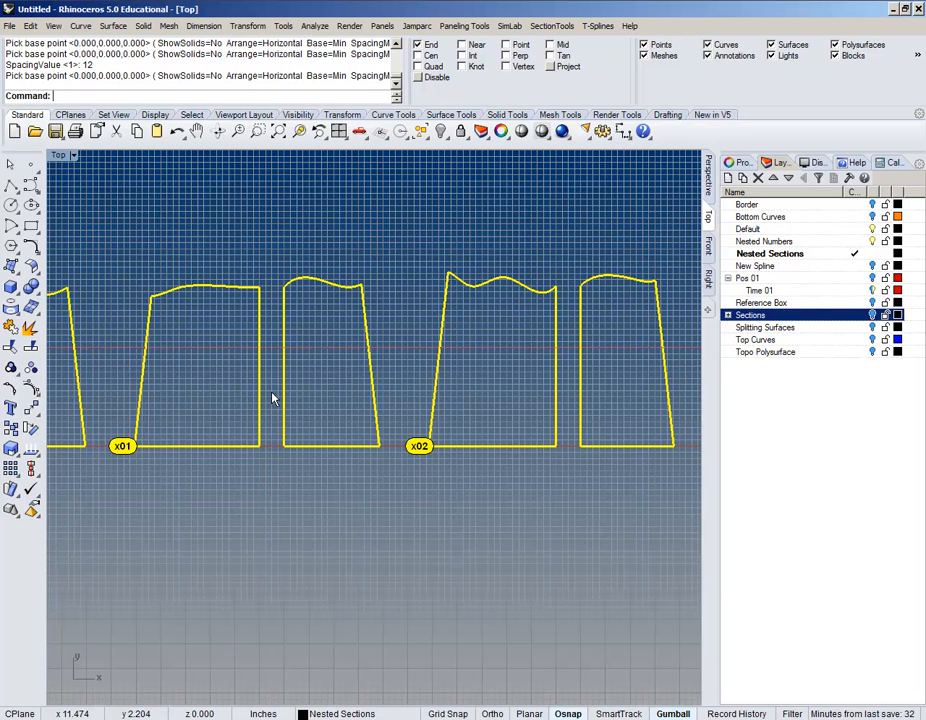
{"action": "scroll", "coordinate": [428, 467], "scroll_direction": "down", "scroll_amount": 14}
{"action": "right_click_drag", "start_coordinate": [577, 515], "coordinate": [322, 437]}
{"action": "scroll", "coordinate": [316, 390], "scroll_direction": "down", "scroll_amount": 8}
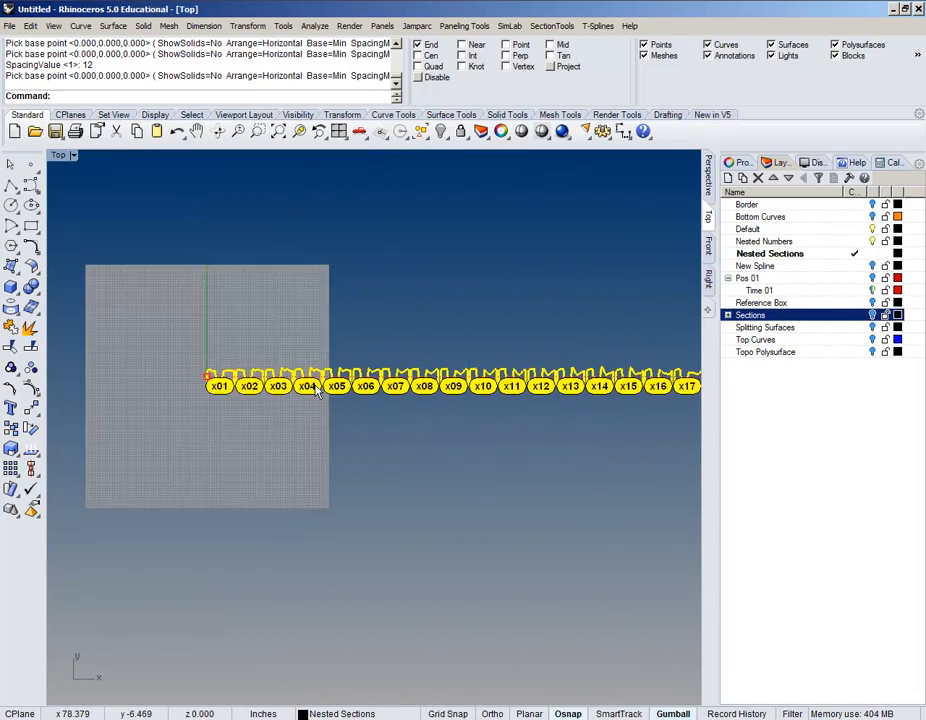
{"action": "right_click_drag", "start_coordinate": [488, 430], "coordinate": [289, 430]}
{"action": "right_click_drag", "start_coordinate": [537, 436], "coordinate": [335, 430]}
{"action": "right_click_drag", "start_coordinate": [405, 434], "coordinate": [182, 410]}
{"action": "right_click_drag", "start_coordinate": [355, 413], "coordinate": [101, 419]}
{"action": "right_click_drag", "start_coordinate": [521, 429], "coordinate": [344, 433]}
{"action": "scroll", "coordinate": [514, 450], "scroll_direction": "up", "scroll_amount": 10}
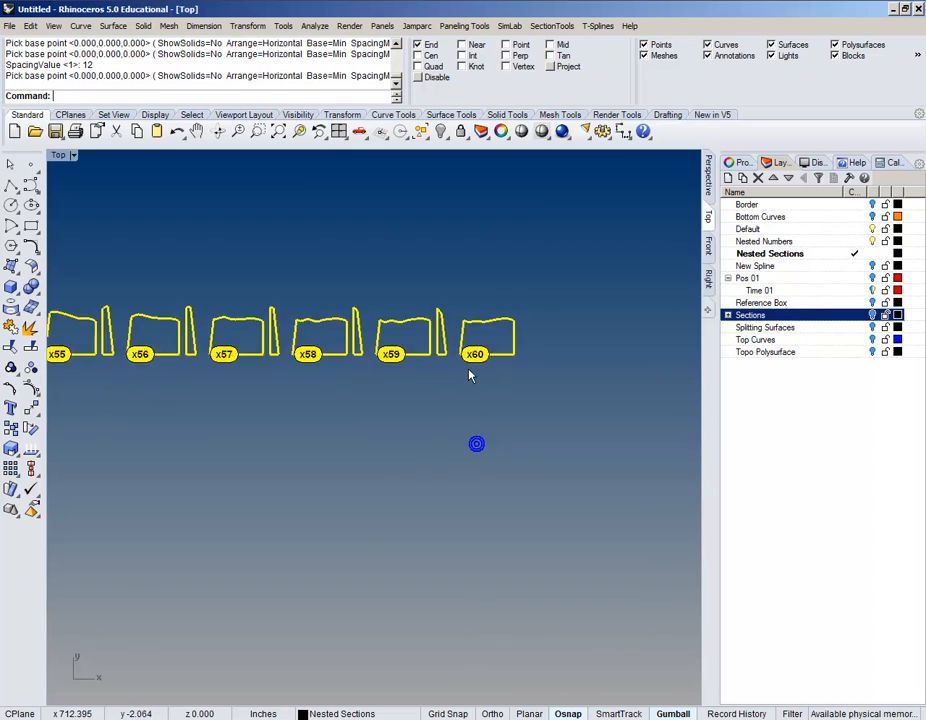
{"action": "scroll", "coordinate": [491, 325], "scroll_direction": "down", "scroll_amount": 9}
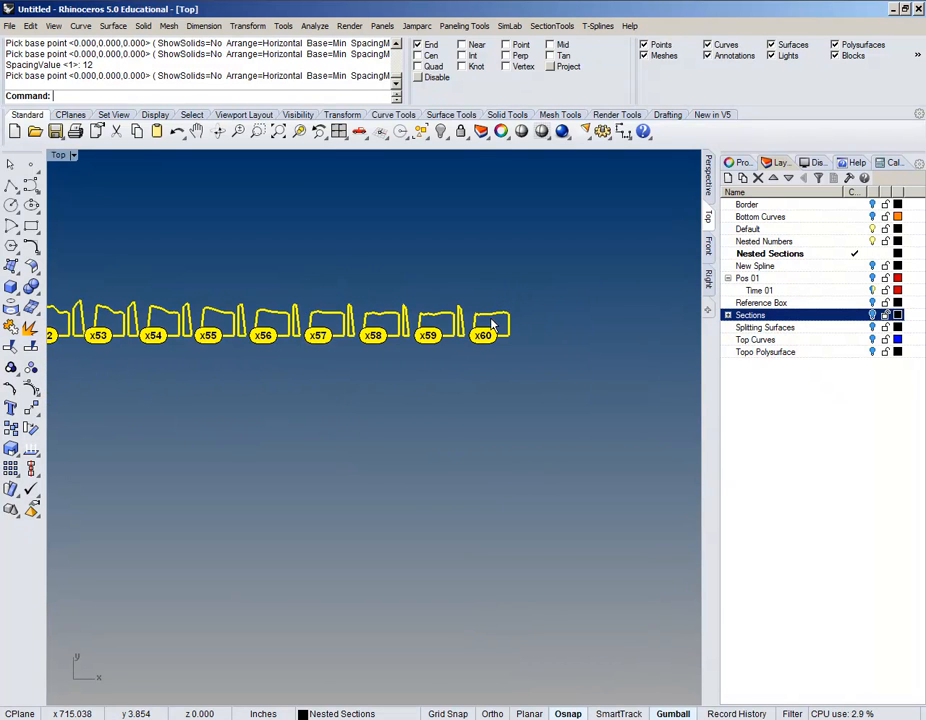
{"action": "right_click_drag", "start_coordinate": [280, 436], "coordinate": [403, 451]}
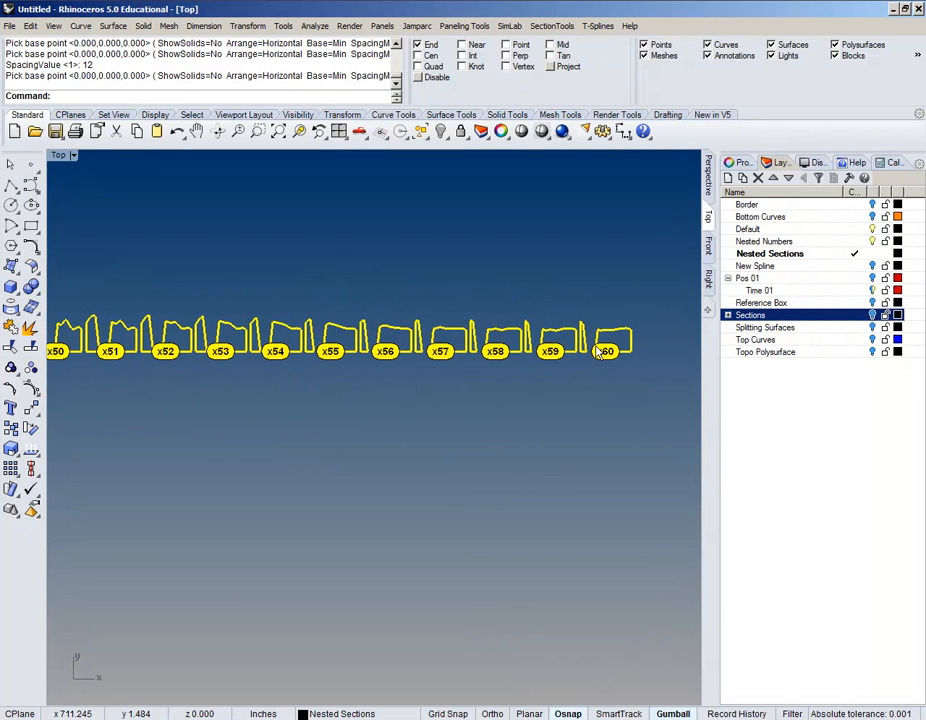
{"action": "scroll", "coordinate": [570, 354], "scroll_direction": "up", "scroll_amount": 10}
{"action": "right_click_drag", "start_coordinate": [588, 404], "coordinate": [408, 457]}
{"action": "scroll", "coordinate": [408, 457], "scroll_direction": "up", "scroll_amount": 6}
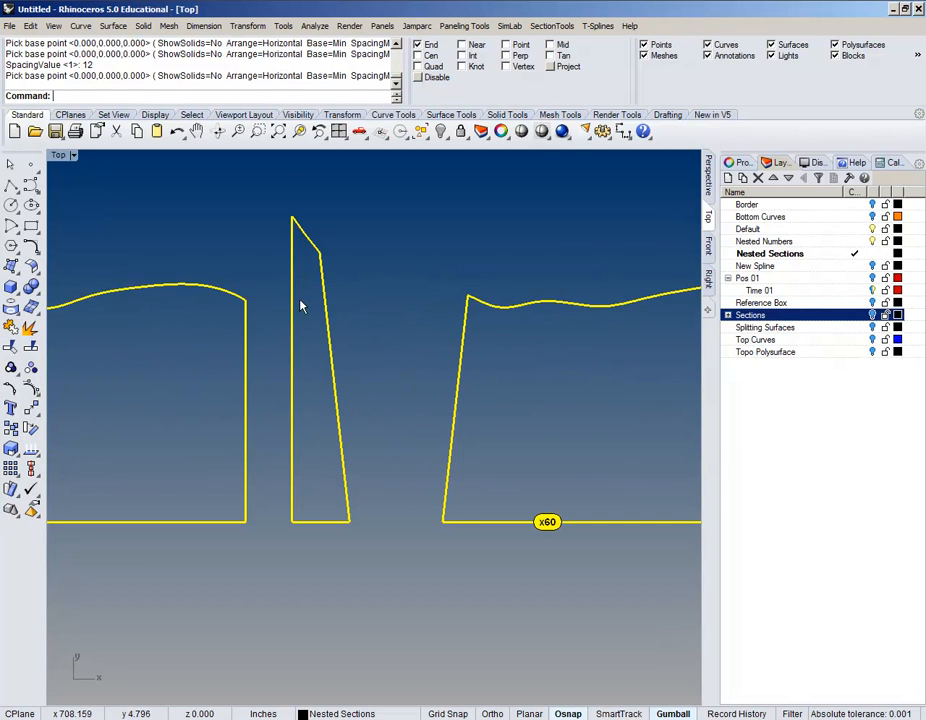
{"action": "right_click_drag", "start_coordinate": [312, 337], "coordinate": [89, 366]}
{"action": "scroll", "coordinate": [79, 347], "scroll_direction": "up", "scroll_amount": 4}
{"action": "scroll", "coordinate": [79, 347], "scroll_direction": "down", "scroll_amount": 2}
{"action": "scroll", "coordinate": [601, 385], "scroll_direction": "down", "scroll_amount": 8}
{"action": "scroll", "coordinate": [601, 387], "scroll_direction": "down", "scroll_amount": 3}
{"action": "scroll", "coordinate": [545, 390], "scroll_direction": "up", "scroll_amount": 4}
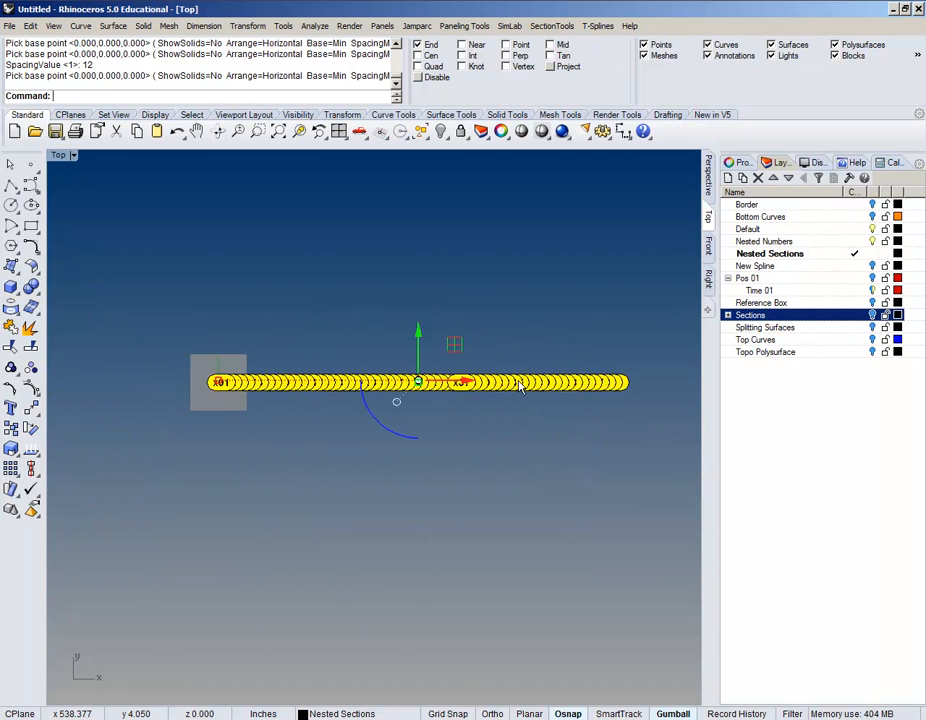
{"action": "scroll", "coordinate": [413, 398], "scroll_direction": "down", "scroll_amount": 4}
{"action": "scroll", "coordinate": [240, 391], "scroll_direction": "up", "scroll_amount": 8}
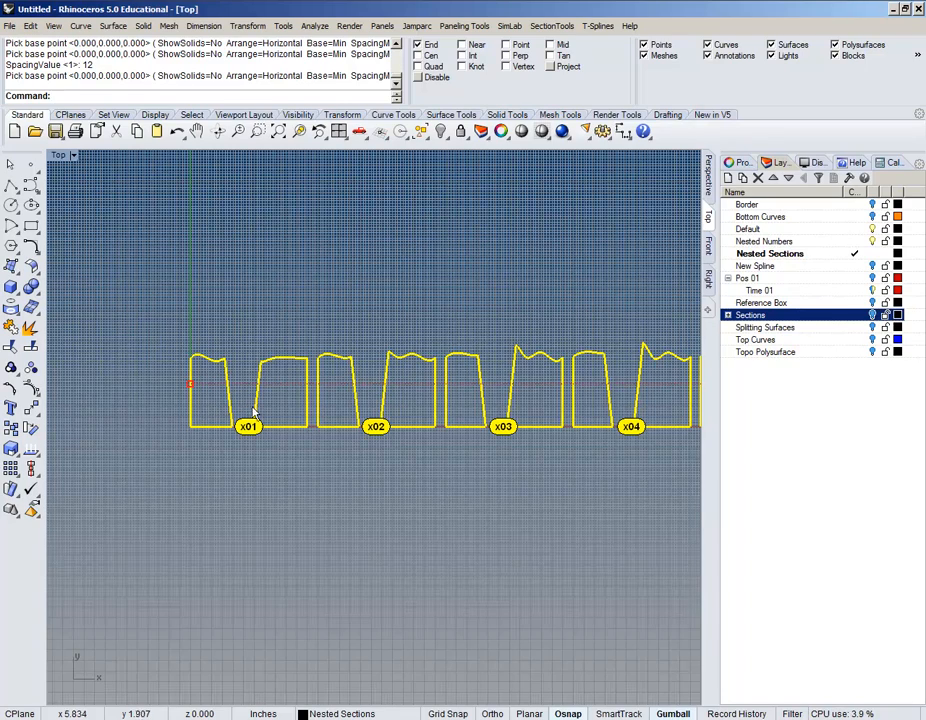
{"action": "scroll", "coordinate": [256, 420], "scroll_direction": "up", "scroll_amount": 5}
{"action": "scroll", "coordinate": [256, 420], "scroll_direction": "down", "scroll_amount": 5}
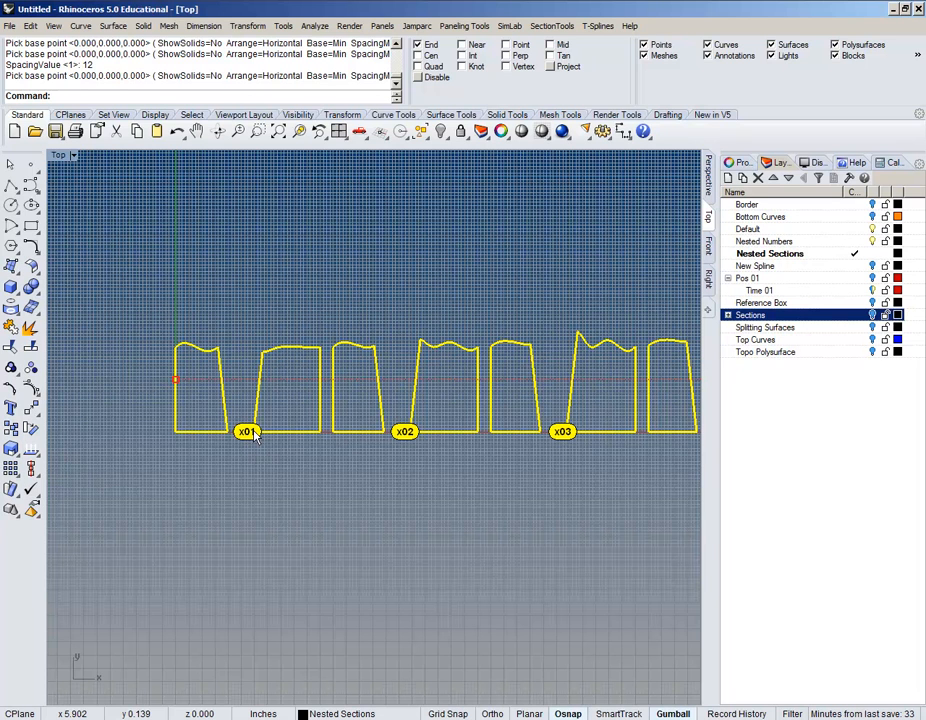
{"action": "scroll", "coordinate": [355, 309], "scroll_direction": "up", "scroll_amount": 5}
Step: Place the text 'TEST' at a point in empty space
{"action": "left_click", "coordinate": [325, 327]}
{"action": "scroll", "coordinate": [325, 327], "scroll_direction": "up", "scroll_amount": 2}
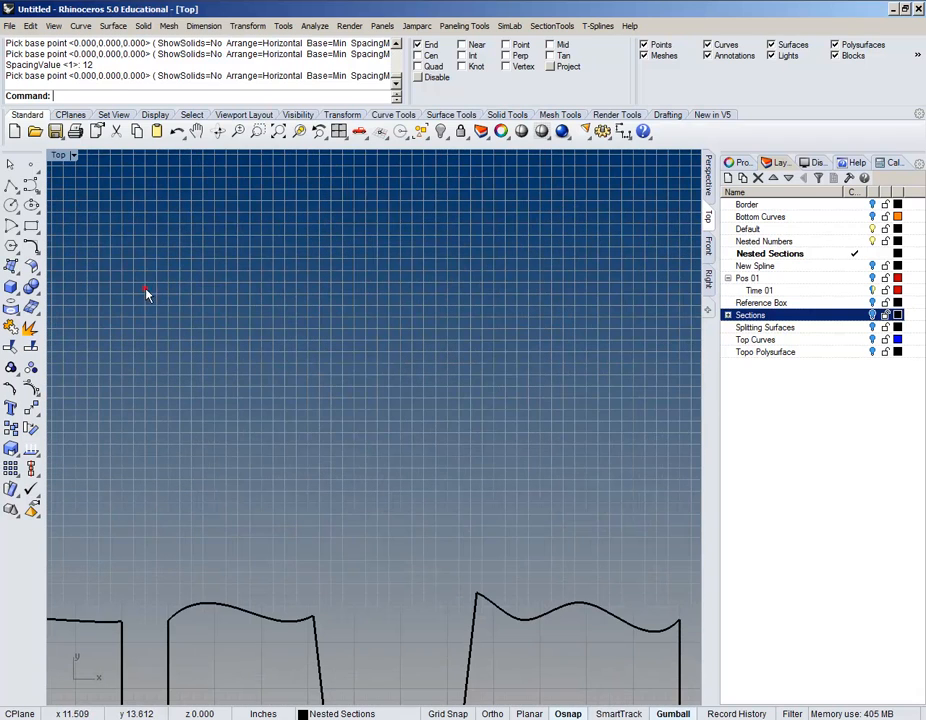
{"action": "type", "text": "Text"}
{"action": "key", "text": "Return"}
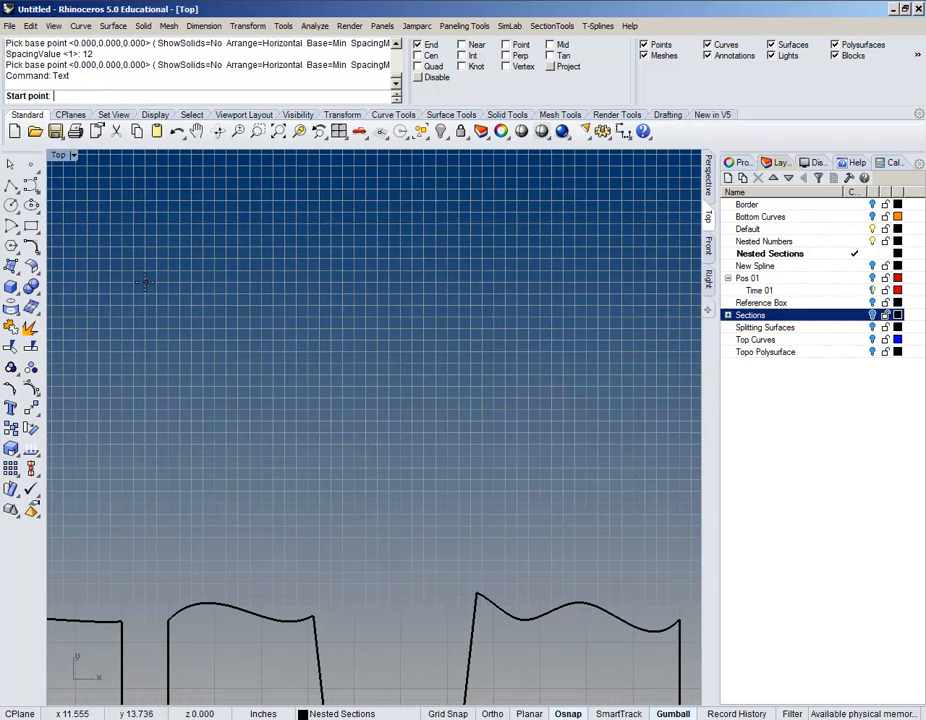
{"action": "left_click", "coordinate": [250, 354]}
{"action": "left_click", "coordinate": [180, 294]}
{"action": "type", "text": "TEST"}
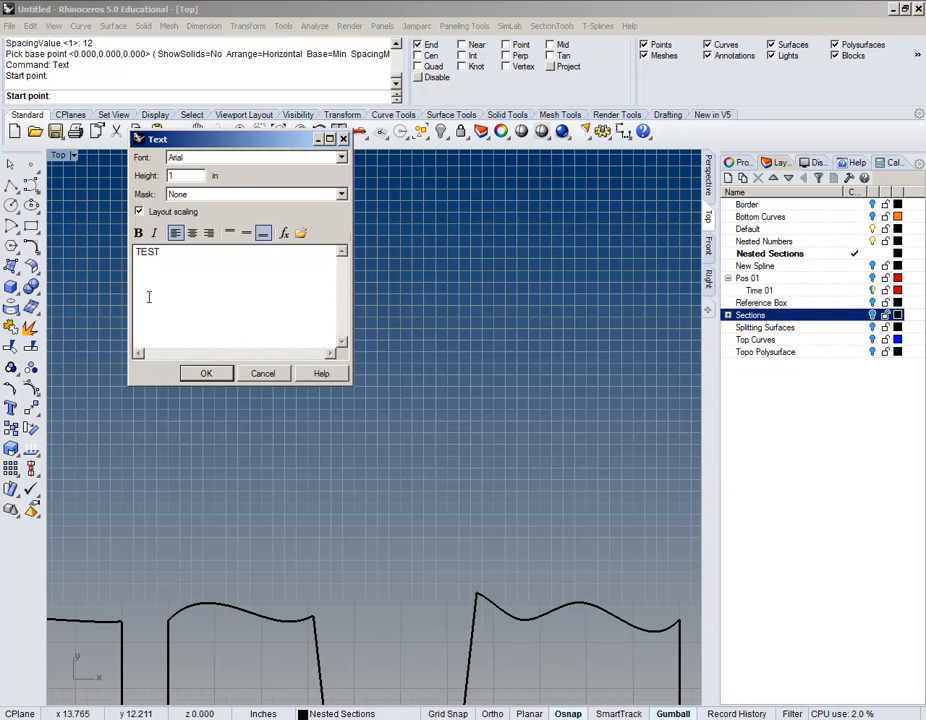
{"action": "left_click", "coordinate": [206, 373]}
Step: Explode the TEST text into curves and select all four outlines
{"action": "scroll", "coordinate": [283, 346], "scroll_direction": "up", "scroll_amount": 3}
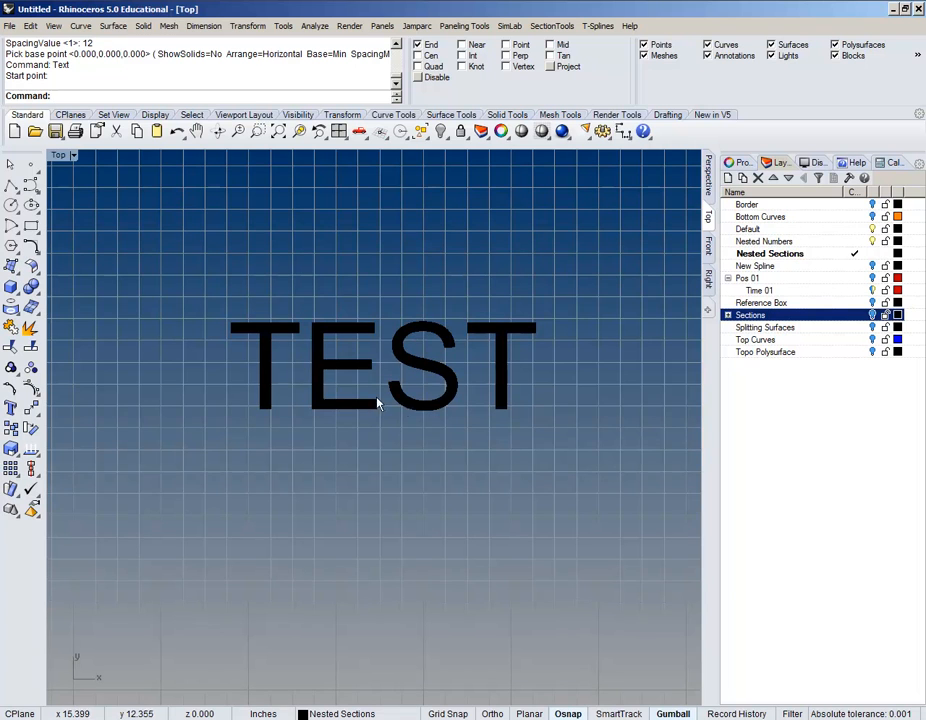
{"action": "left_click", "coordinate": [430, 410]}
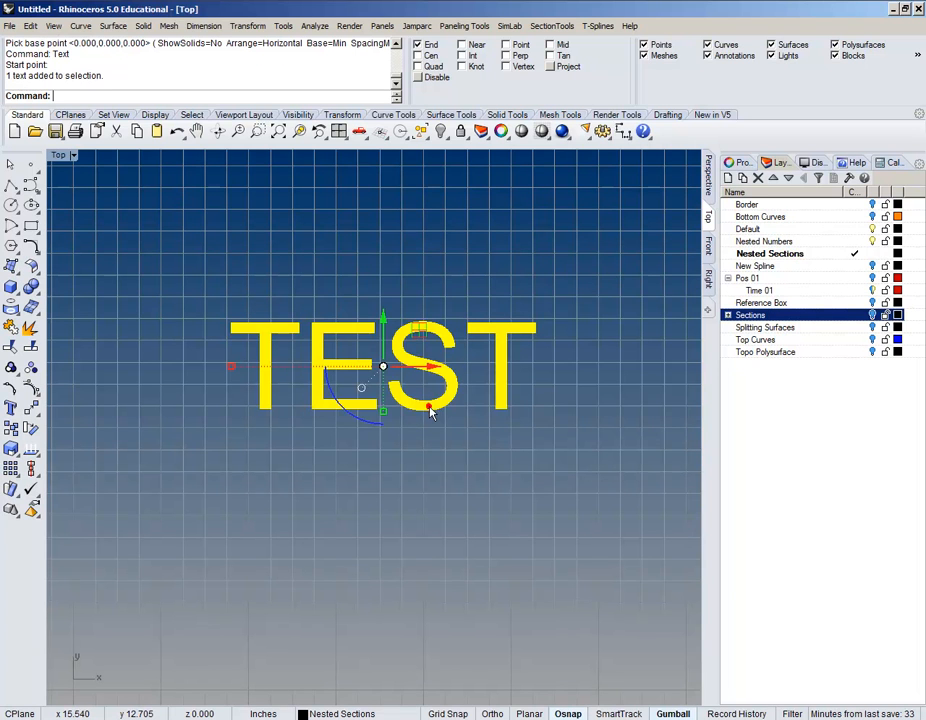
{"action": "type", "text": "Explode"}
{"action": "key", "text": "Return"}
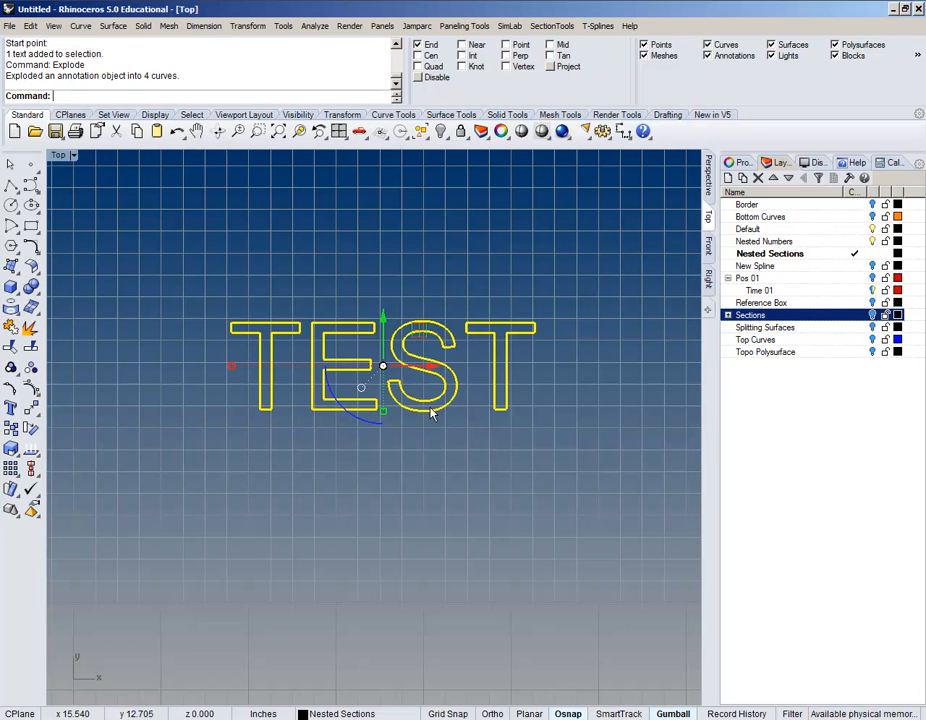
{"action": "left_click", "coordinate": [397, 252]}
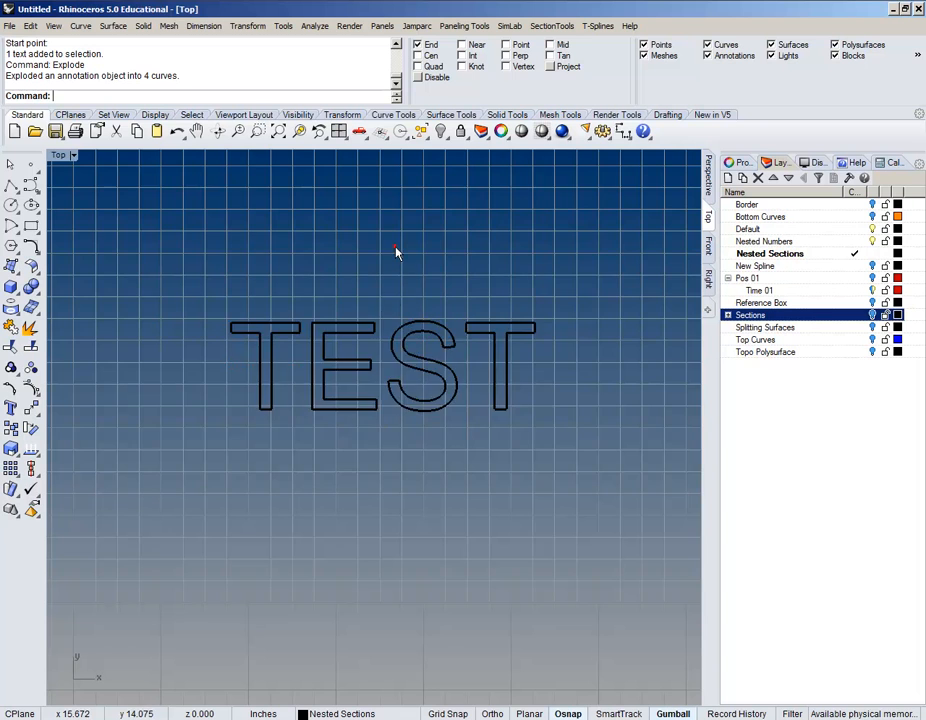
{"action": "scroll", "coordinate": [338, 336], "scroll_direction": "up", "scroll_amount": 2}
{"action": "right_click_drag", "start_coordinate": [432, 351], "coordinate": [455, 362]}
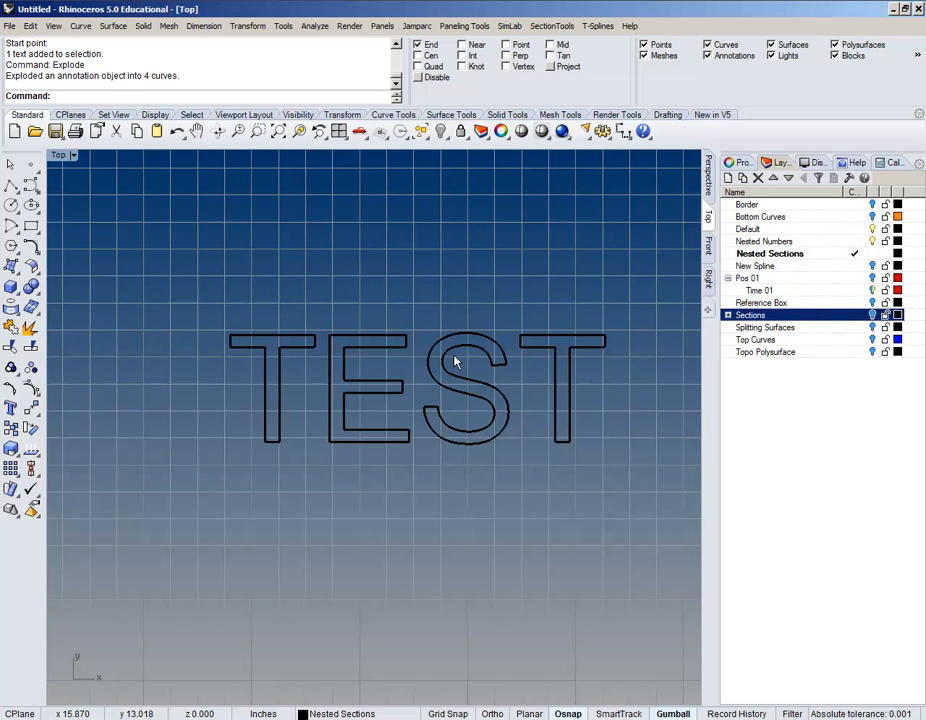
{"action": "mouse_move", "coordinate": [570, 295]}
{"action": "left_mouse_down"}
{"action": "mouse_move", "coordinate": [248, 450]}
{"action": "mouse_move", "coordinate": [326, 352]}
{"action": "mouse_move", "coordinate": [529, 302]}
{"action": "left_mouse_up"}
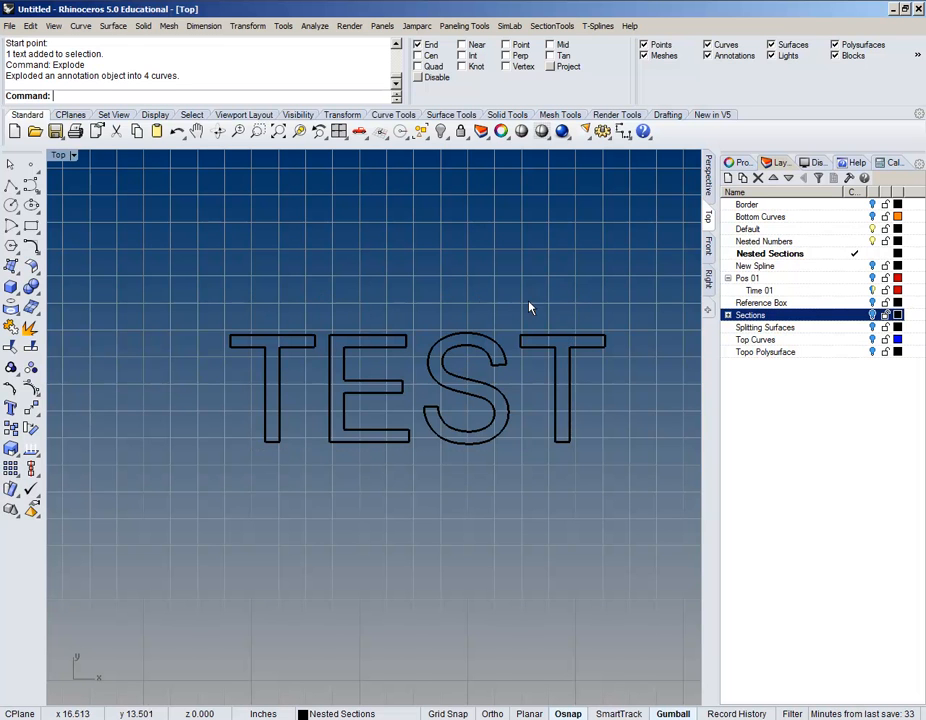
{"action": "right_click_drag", "start_coordinate": [533, 296], "coordinate": [509, 320]}
{"action": "left_click_drag", "start_coordinate": [563, 293], "coordinate": [192, 408]}
{"action": "right_click_drag", "start_coordinate": [568, 309], "coordinate": [564, 308]}
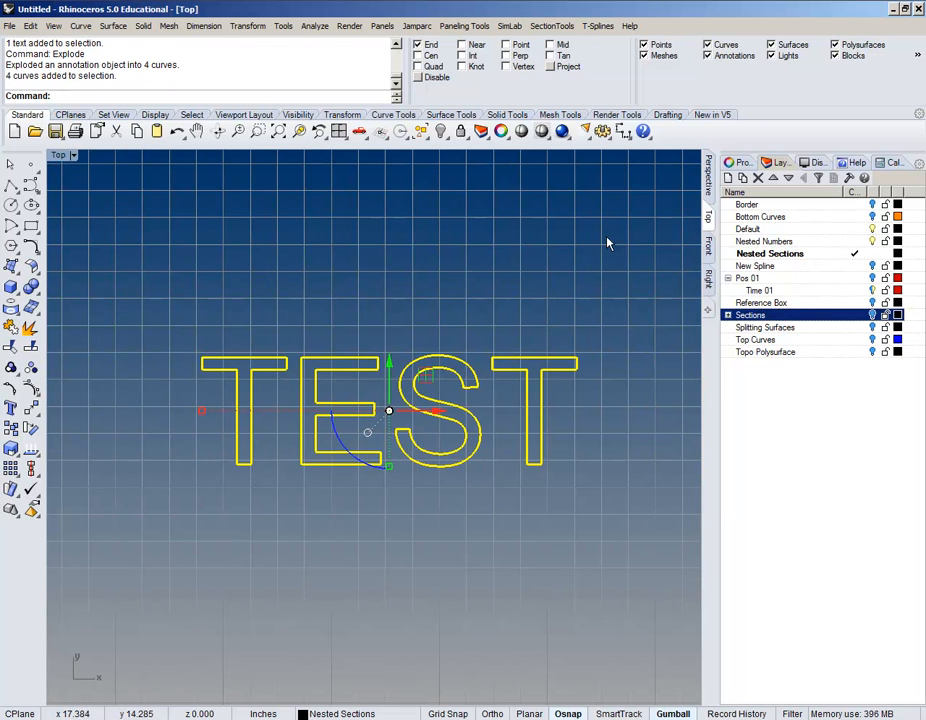
Step: Check the four TEST curves in the Properties panel, then deselect them
{"action": "left_click", "coordinate": [745, 165]}
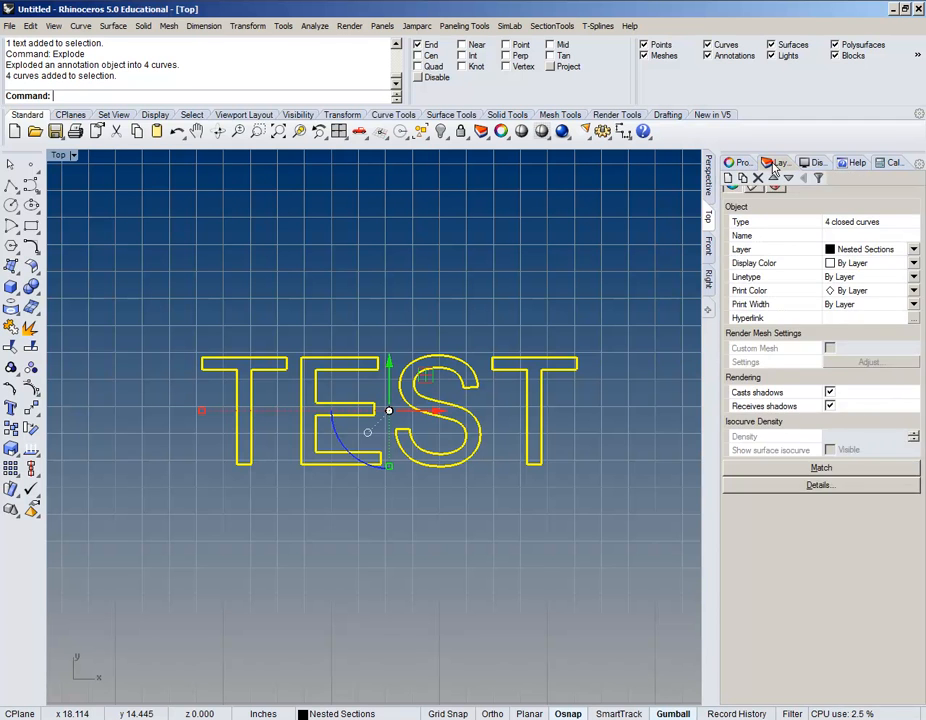
{"action": "left_click", "coordinate": [776, 165]}
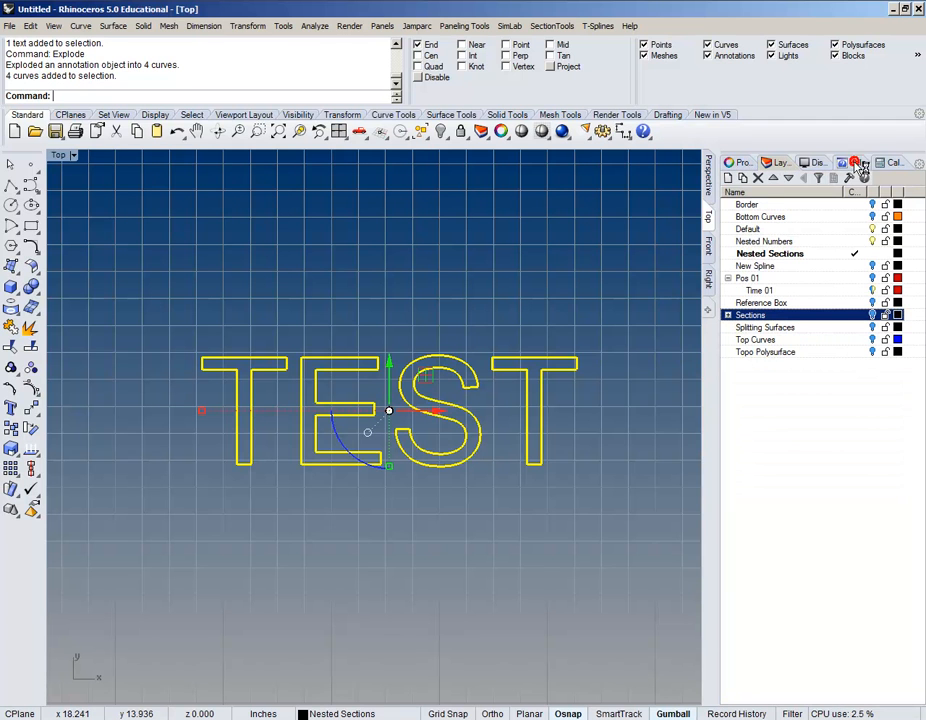
{"action": "left_click", "coordinate": [858, 164]}
{"action": "left_click", "coordinate": [745, 165]}
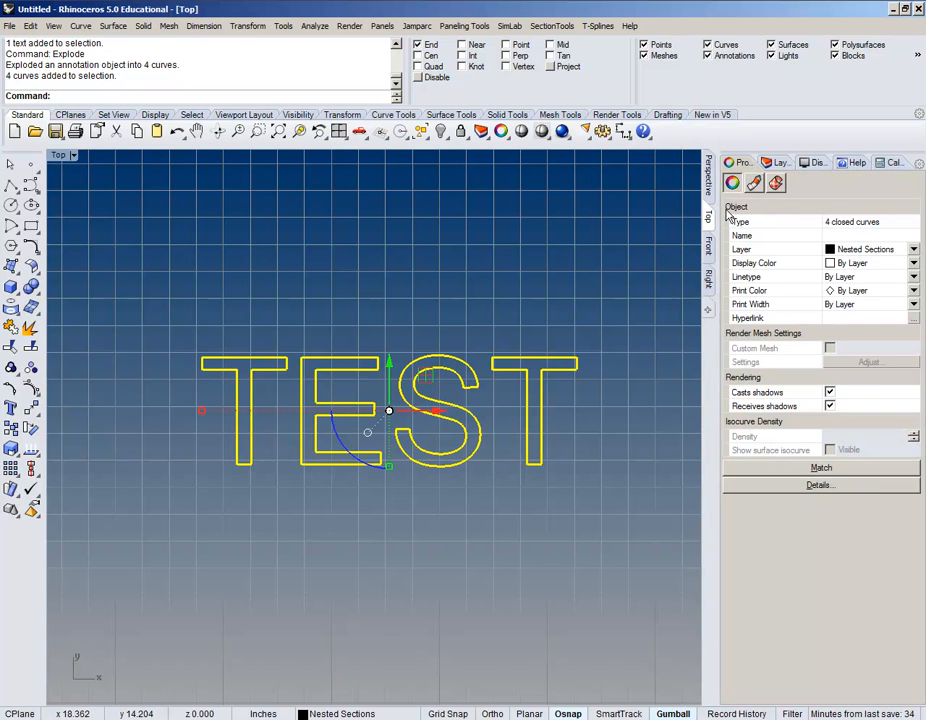
{"action": "left_click", "coordinate": [496, 316]}
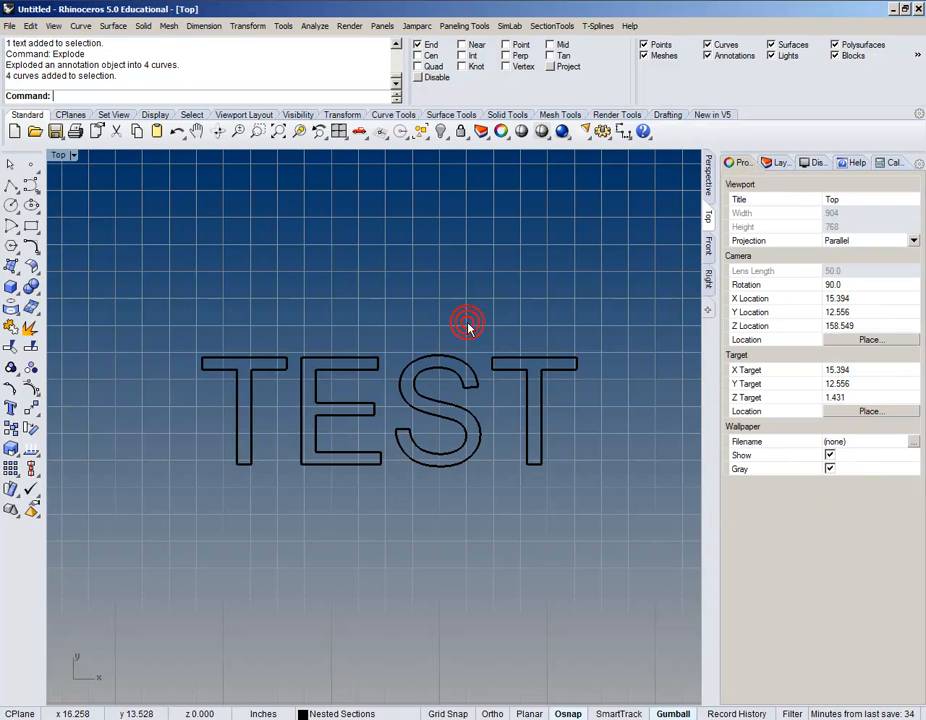
Step: Undo the explode and change the TEST text font to RhSS
{"action": "key", "text": "ctrl+z"}
{"action": "left_click", "coordinate": [473, 381]}
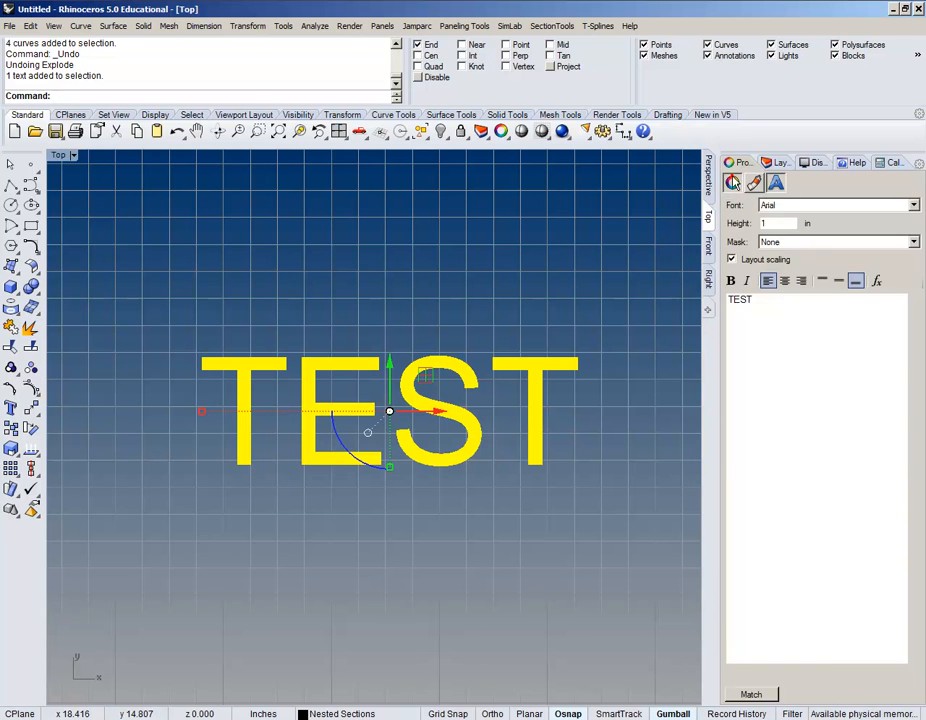
{"action": "left_click", "coordinate": [732, 182]}
{"action": "left_click", "coordinate": [776, 183]}
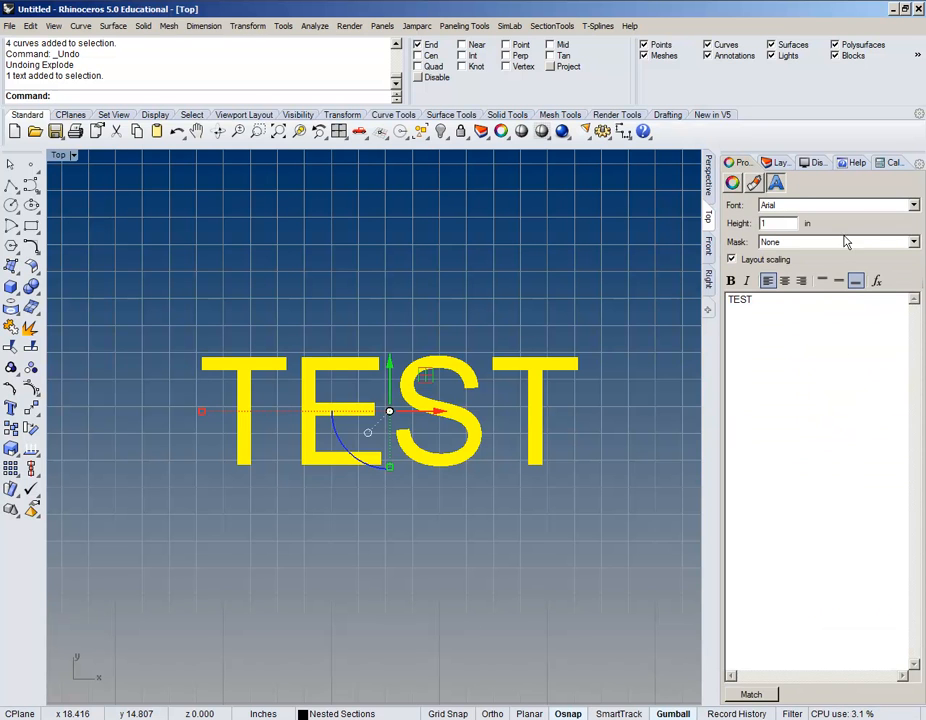
{"action": "left_click", "coordinate": [916, 204]}
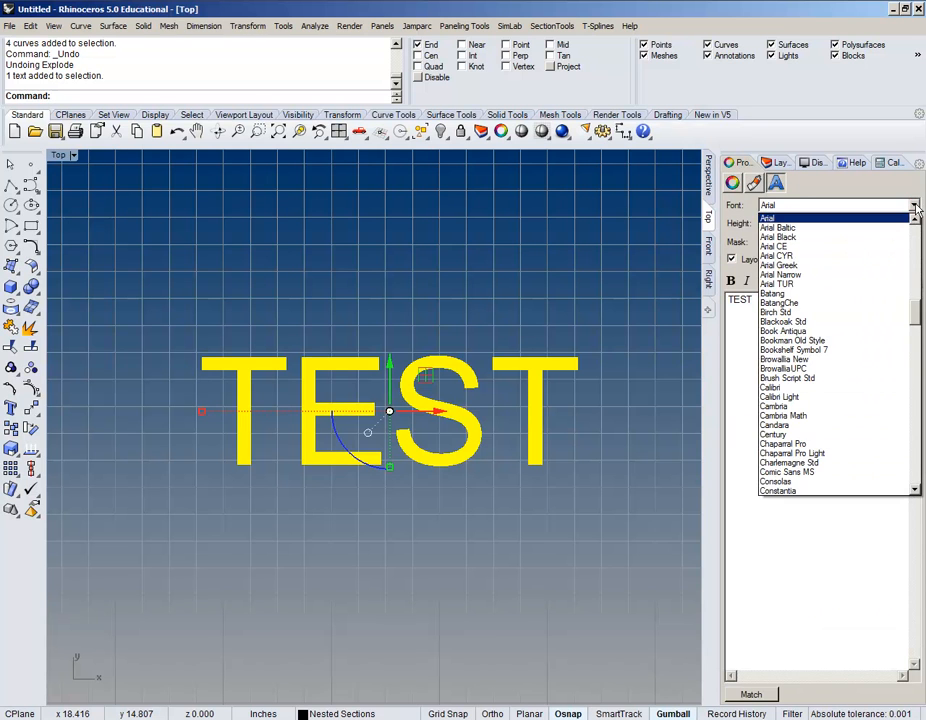
{"action": "key", "text": "r"}
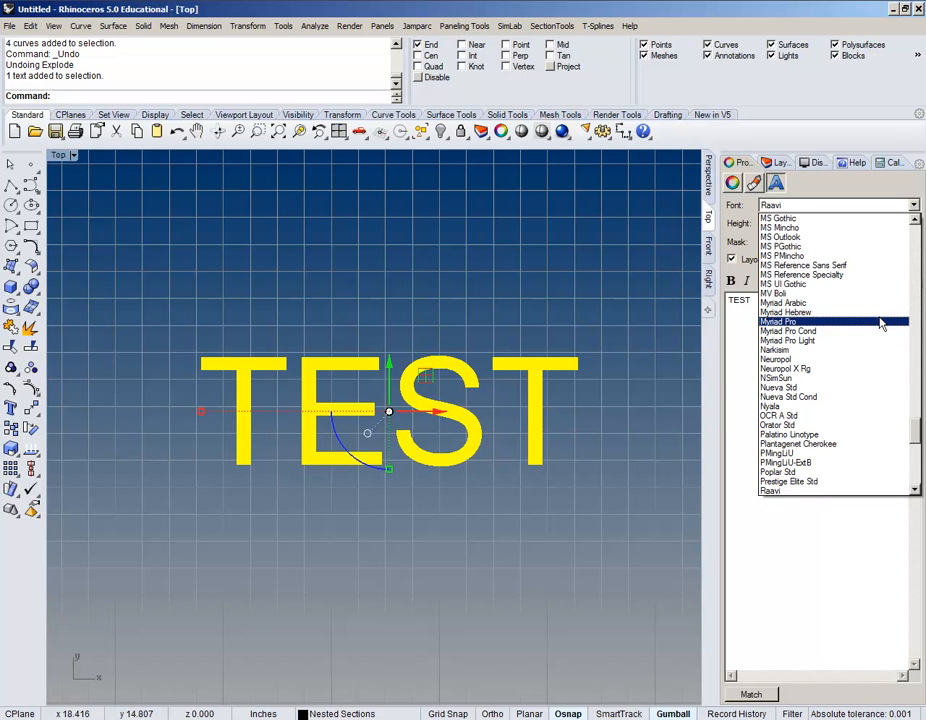
{"action": "scroll", "coordinate": [873, 334], "scroll_direction": "down", "scroll_amount": 3}
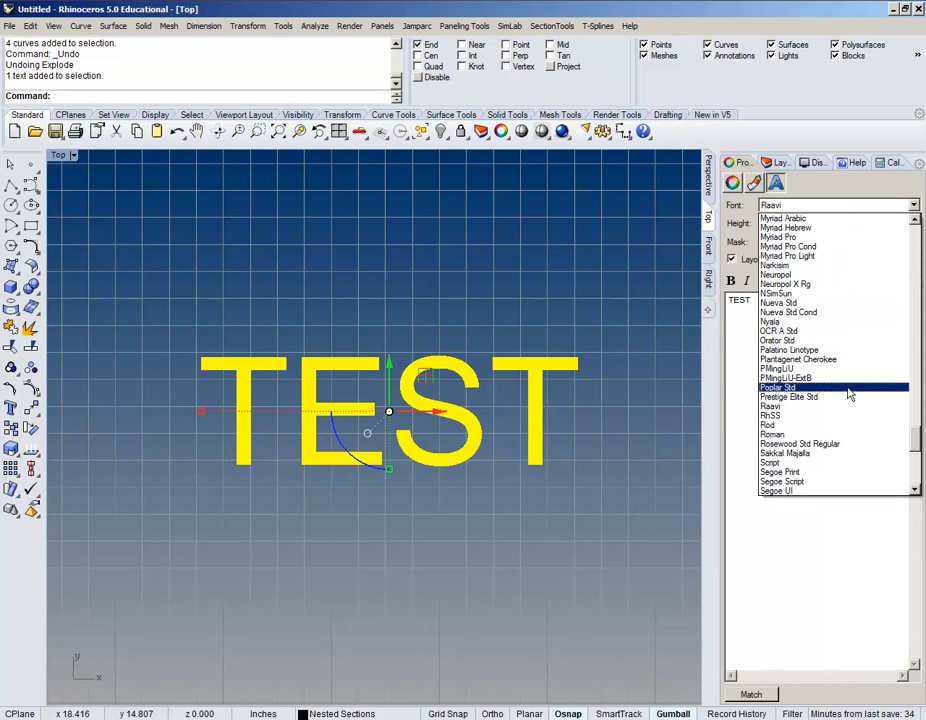
{"action": "scroll", "coordinate": [800, 390], "scroll_direction": "down", "scroll_amount": 2}
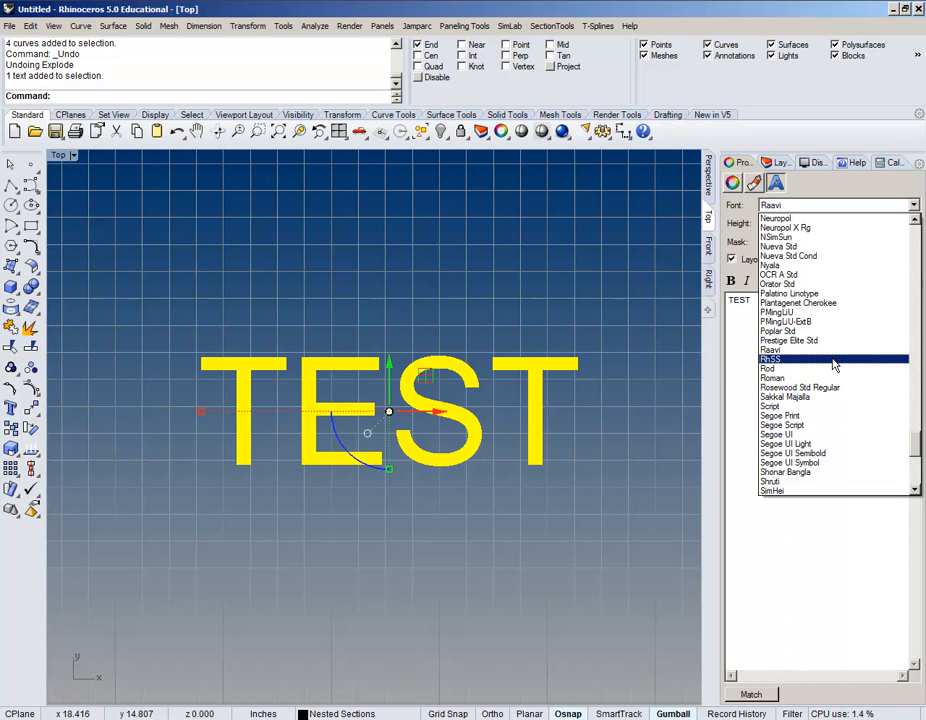
{"action": "left_click", "coordinate": [834, 361]}
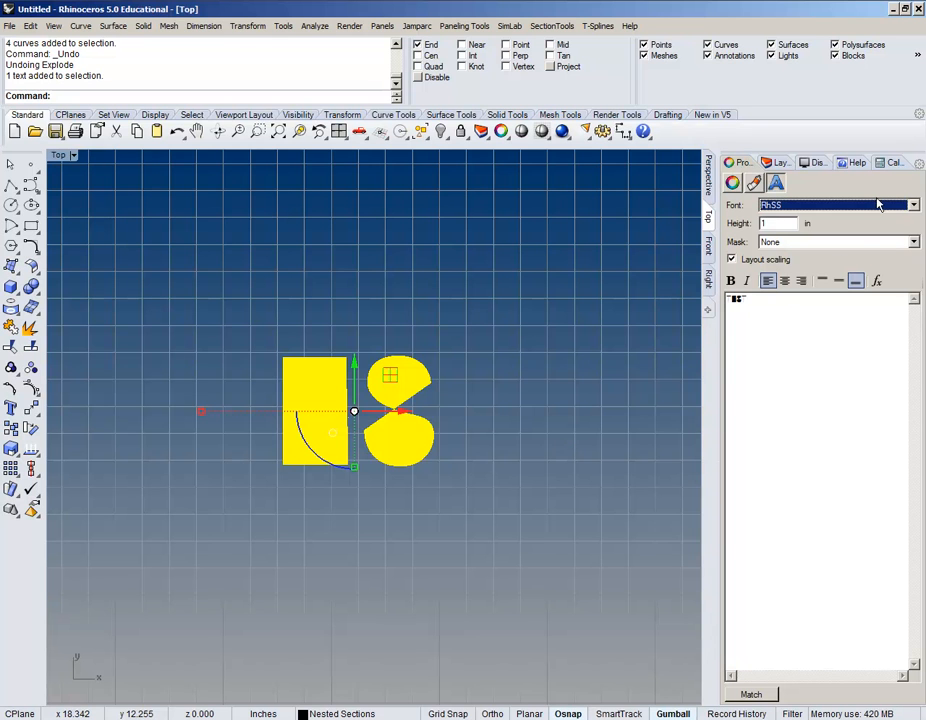
Step: Explode the RhSS TEST text into seven single-stroke curves
{"action": "right_click_drag", "start_coordinate": [453, 384], "coordinate": [507, 371]}
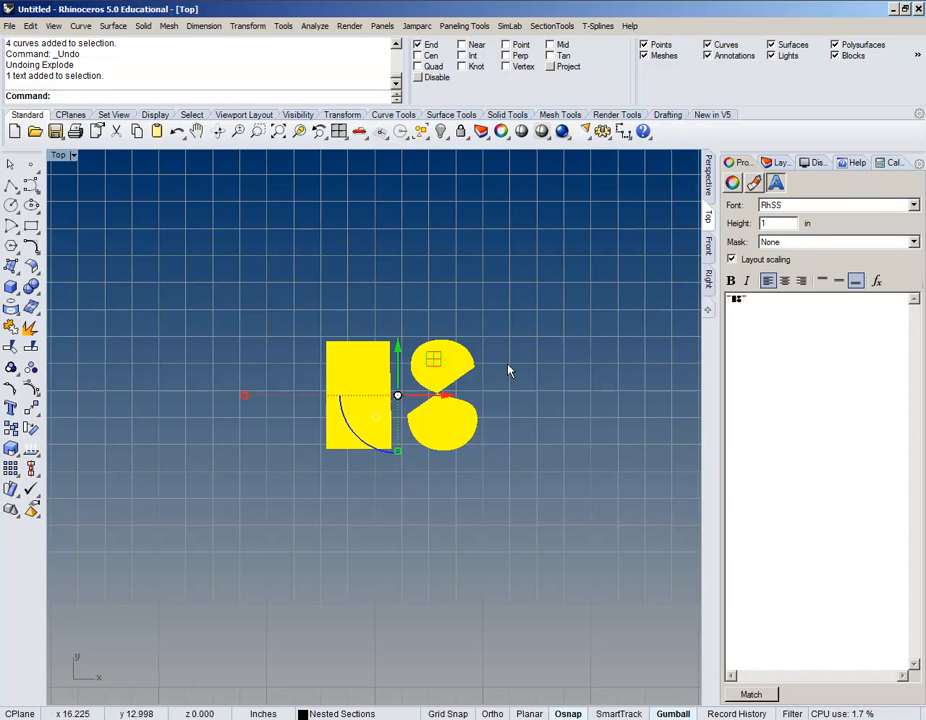
{"action": "type", "text": "Explode"}
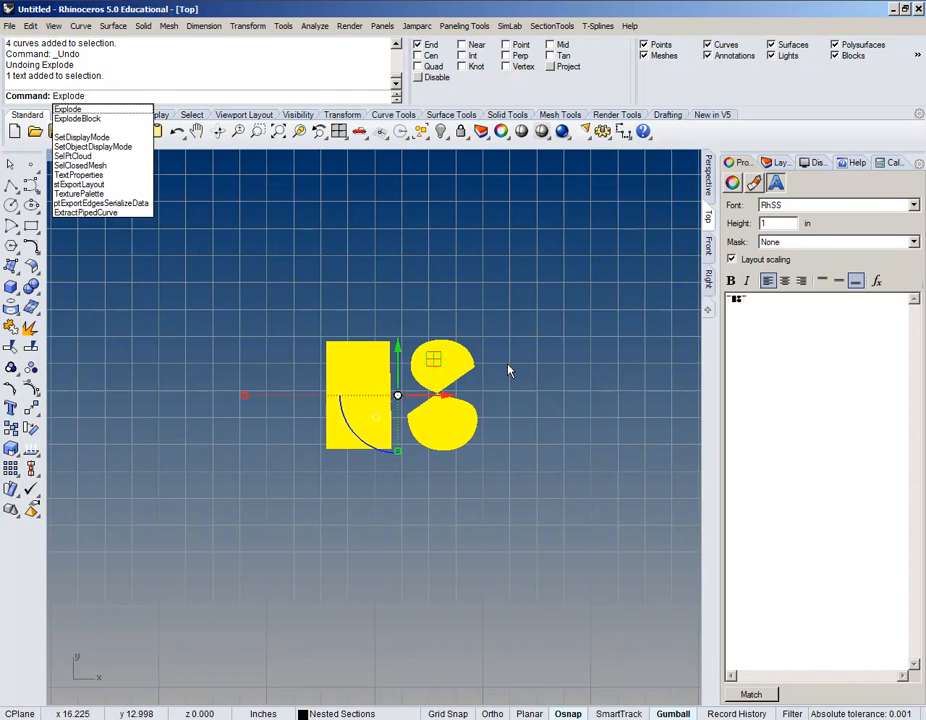
{"action": "key", "text": "Return"}
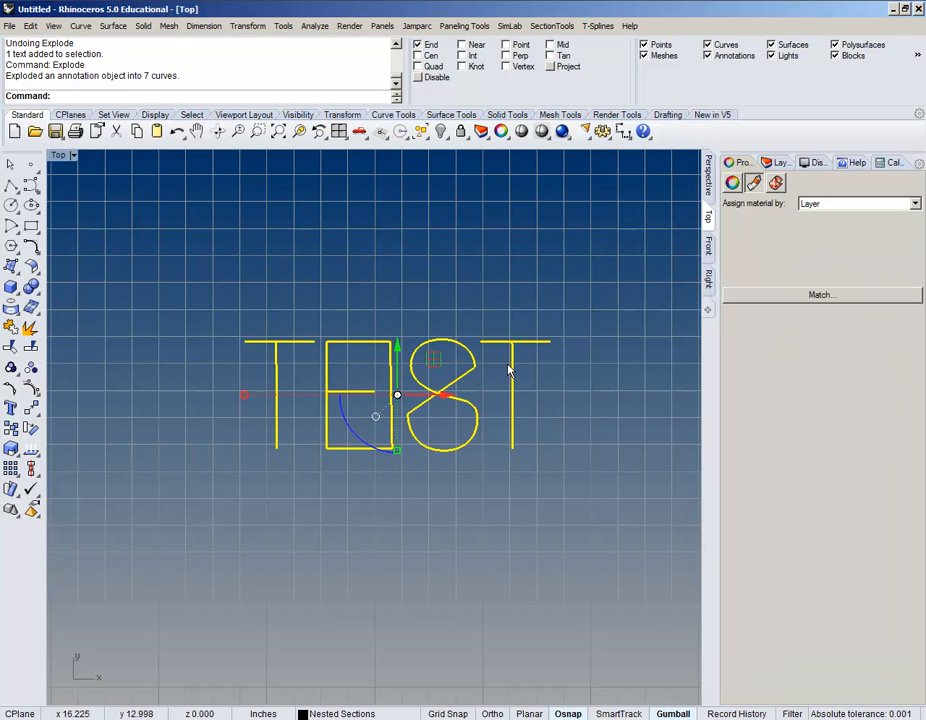
{"action": "left_click", "coordinate": [447, 485]}
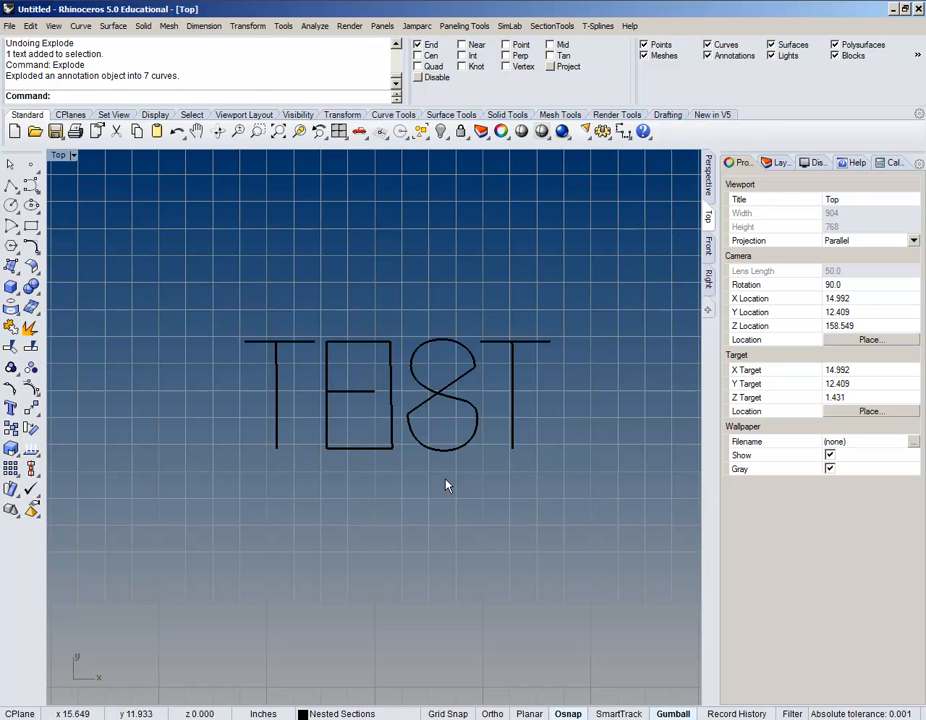
Step: Delete all seven TEST curves from the viewport, then open a new Chrome window
{"action": "scroll", "coordinate": [554, 335], "scroll_direction": "up", "scroll_amount": 2}
{"action": "left_click_drag", "start_coordinate": [576, 286], "coordinate": [110, 553]}
{"action": "key", "text": "Delete"}
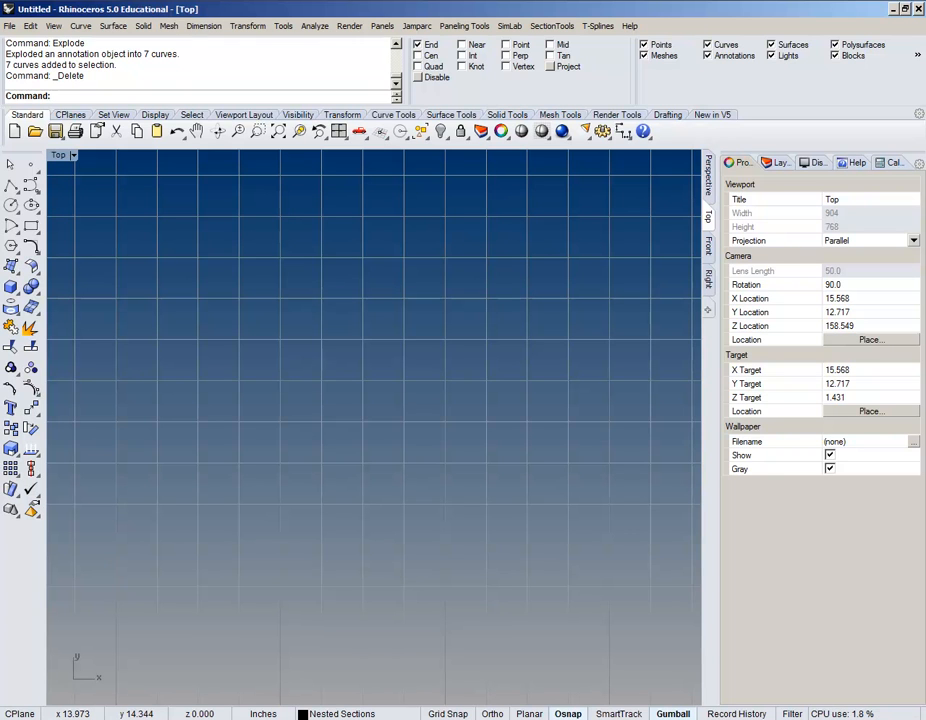
{"action": "left_click", "coordinate": [81, 1]}
{"action": "left_click_drag", "start_coordinate": [373, 98], "coordinate": [299, 77]}
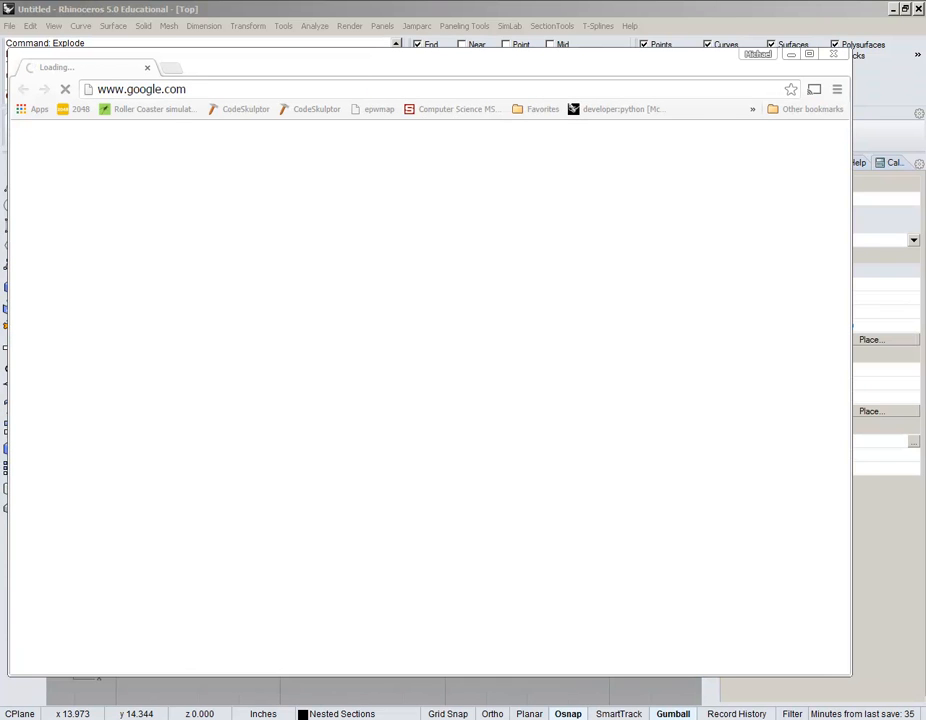
Step: Accept the Wi-Fi network's connection page in Chrome, then return to the Rhino model
{"action": "left_click", "coordinate": [822, 89]}
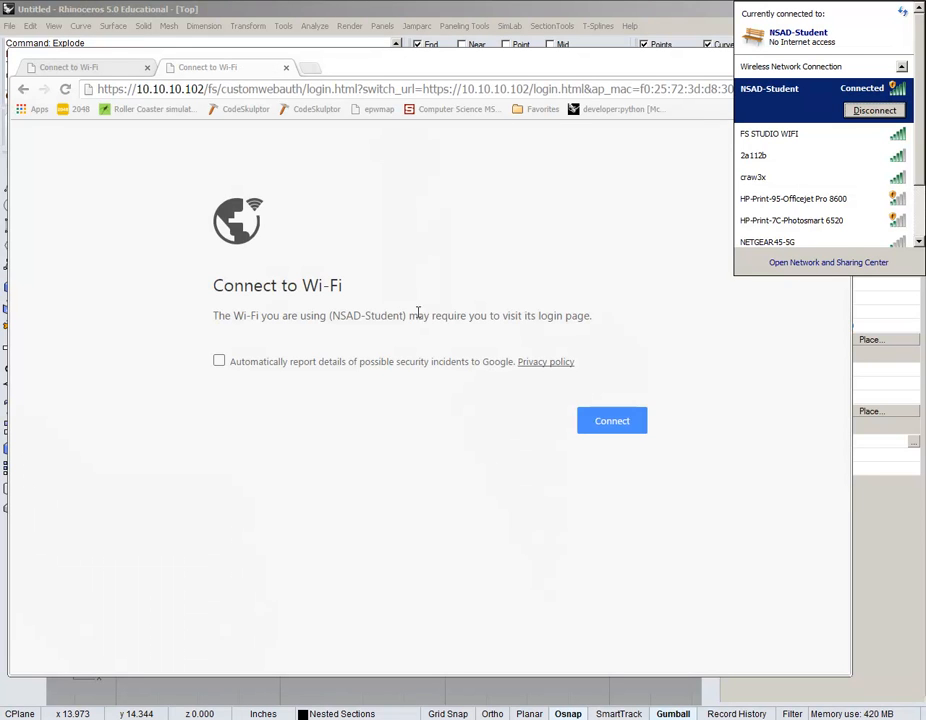
{"action": "left_click", "coordinate": [611, 432]}
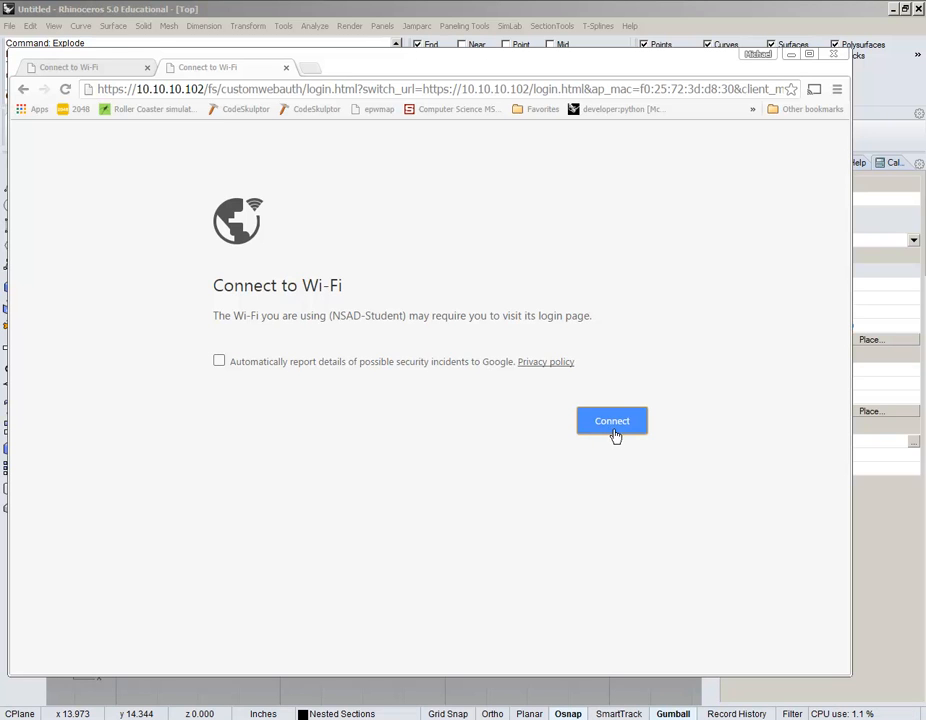
{"action": "left_click", "coordinate": [101, 68]}
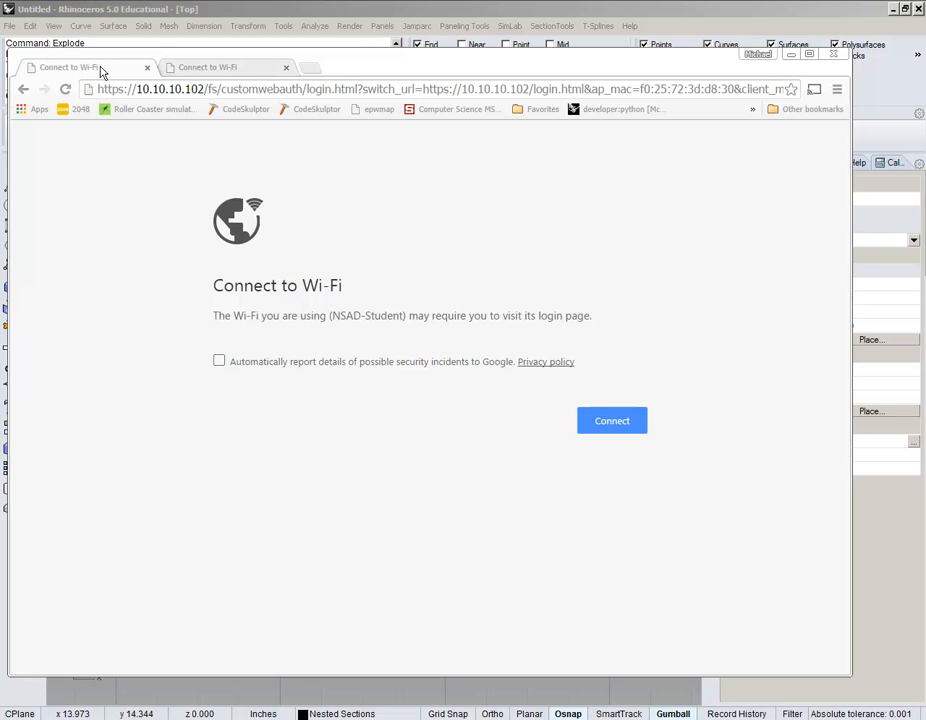
{"action": "left_click", "coordinate": [608, 418]}
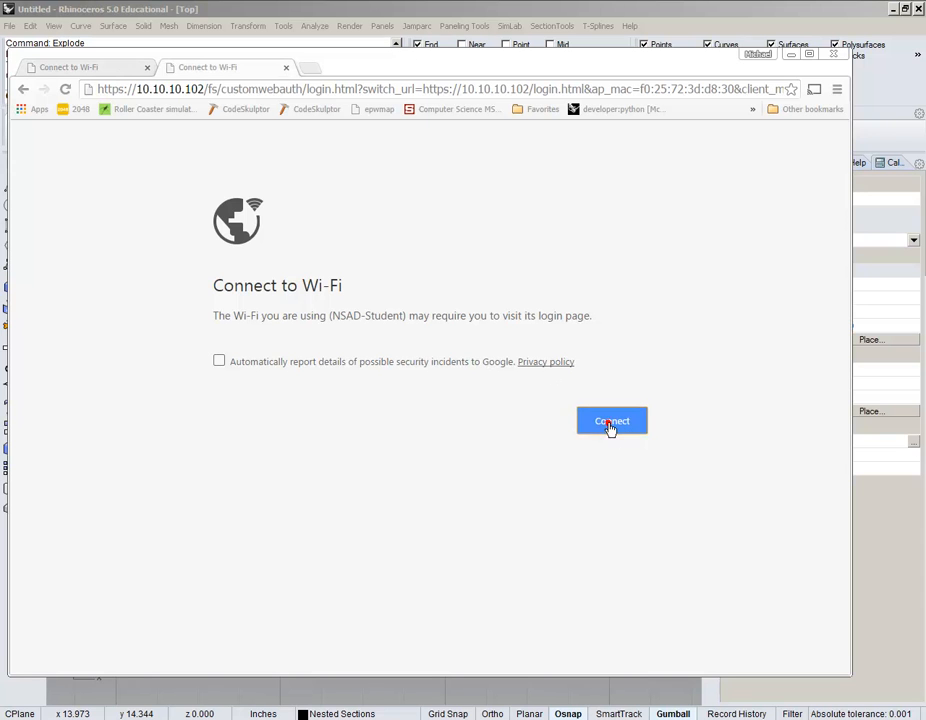
{"action": "left_click", "coordinate": [474, 12]}
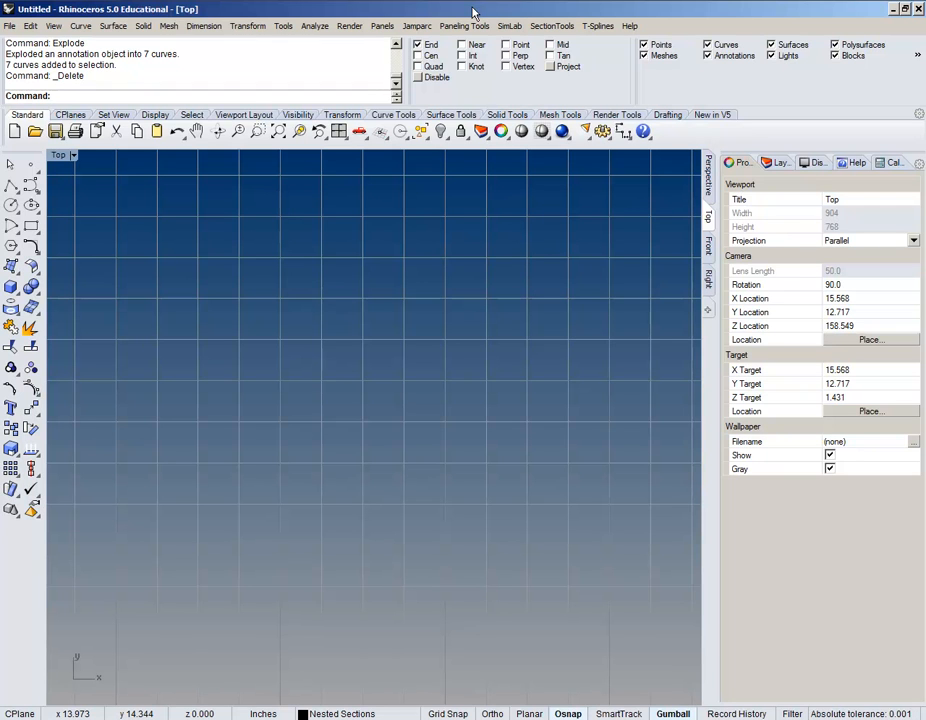
Step: Zoom out and pan the Top view until the full row of profiles from x01 to x59 fits
{"action": "scroll", "coordinate": [375, 290], "scroll_direction": "down", "scroll_amount": 5}
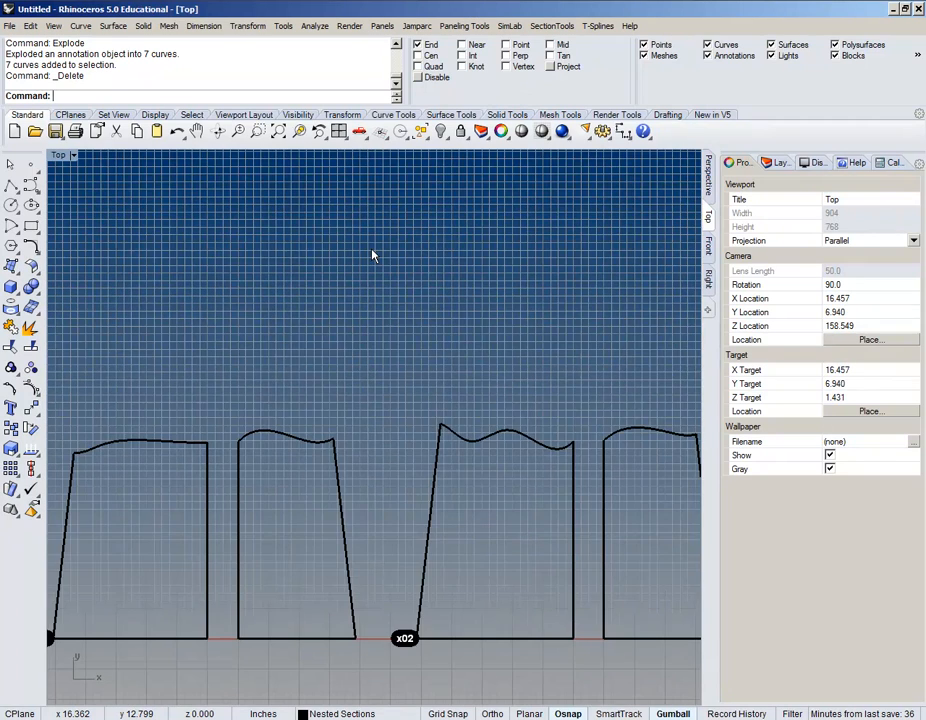
{"action": "scroll", "coordinate": [372, 256], "scroll_direction": "down", "scroll_amount": 5}
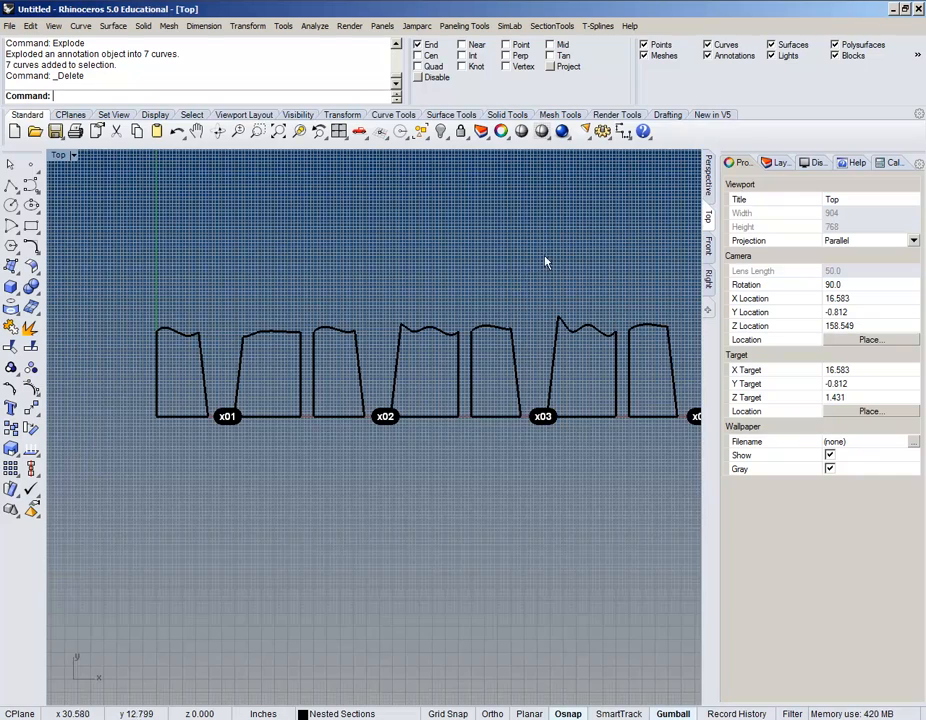
{"action": "right_click_drag", "start_coordinate": [562, 250], "coordinate": [372, 225]}
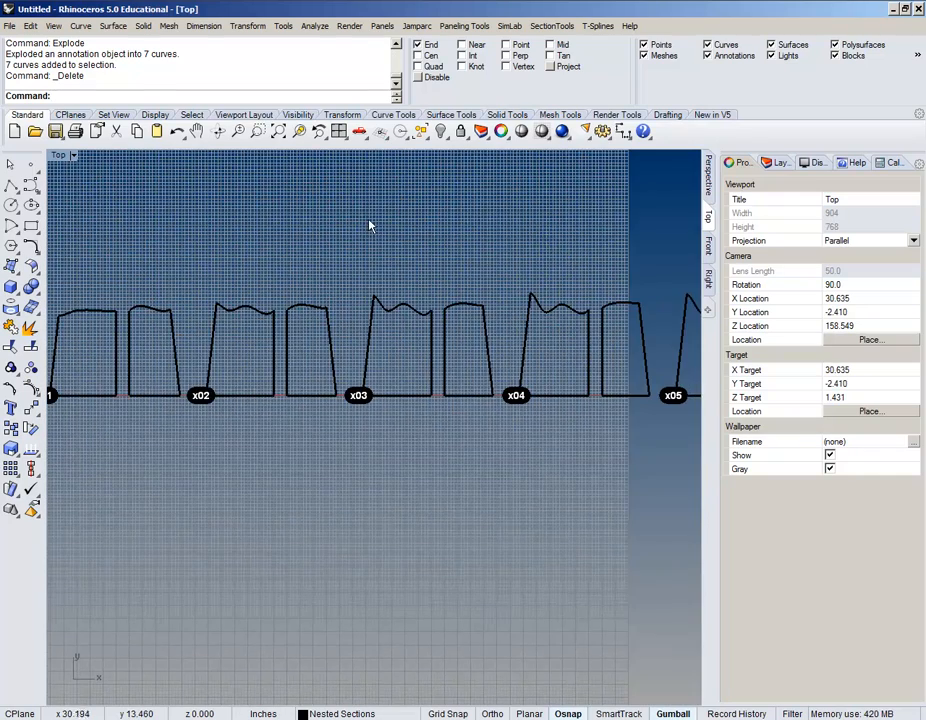
{"action": "scroll", "coordinate": [370, 225], "scroll_direction": "down", "scroll_amount": 3}
{"action": "right_click_drag", "start_coordinate": [506, 219], "coordinate": [325, 250]}
{"action": "scroll", "coordinate": [325, 250], "scroll_direction": "down", "scroll_amount": 3}
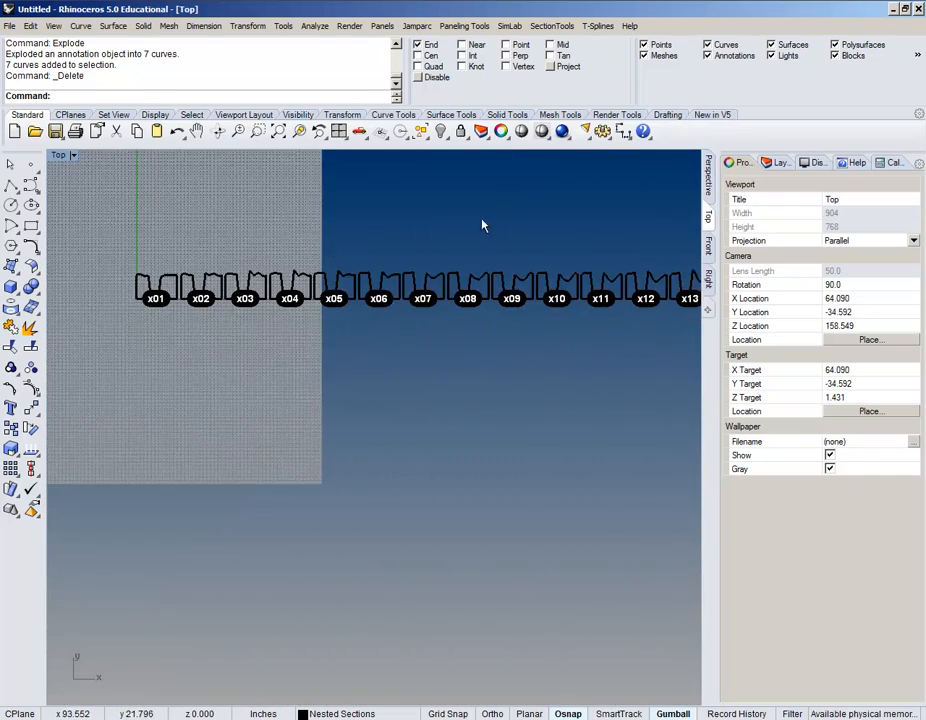
{"action": "right_click_drag", "start_coordinate": [484, 223], "coordinate": [363, 240]}
{"action": "scroll", "coordinate": [363, 240], "scroll_direction": "down", "scroll_amount": 5}
{"action": "right_click_drag", "start_coordinate": [492, 229], "coordinate": [347, 283]}
{"action": "scroll", "coordinate": [350, 285], "scroll_direction": "down", "scroll_amount": 2}
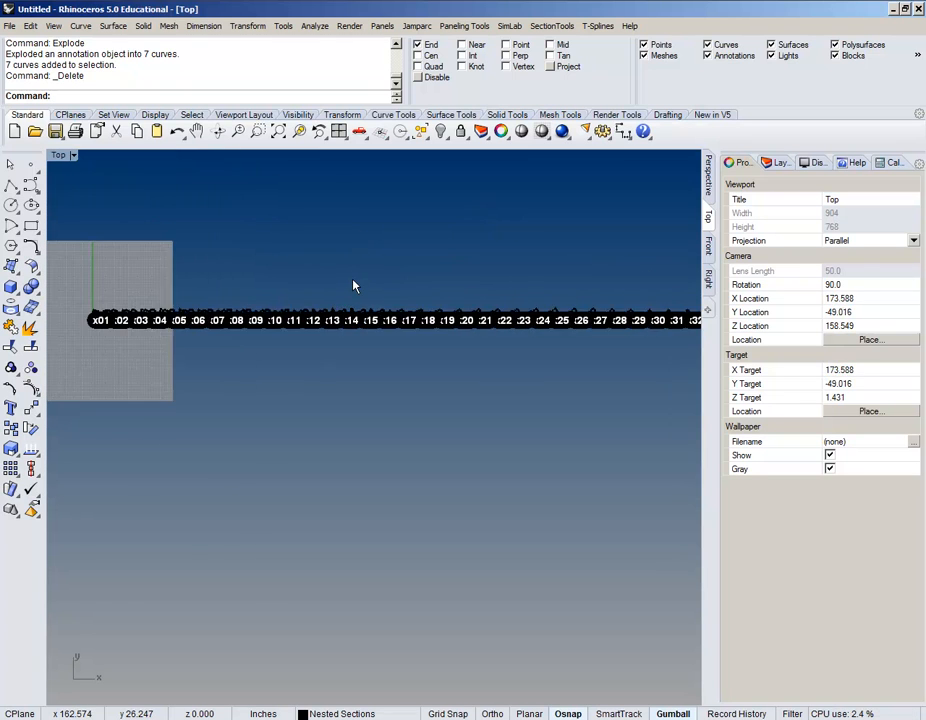
{"action": "scroll", "coordinate": [424, 268], "scroll_direction": "down", "scroll_amount": 3}
{"action": "right_click_drag", "start_coordinate": [424, 268], "coordinate": [291, 279]}
{"action": "scroll", "coordinate": [401, 287], "scroll_direction": "down", "scroll_amount": 2}
{"action": "scroll", "coordinate": [470, 295], "scroll_direction": "up", "scroll_amount": 3}
{"action": "scroll", "coordinate": [450, 299], "scroll_direction": "up", "scroll_amount": 6}
{"action": "scroll", "coordinate": [450, 393], "scroll_direction": "down", "scroll_amount": 4}
{"action": "scroll", "coordinate": [450, 387], "scroll_direction": "down", "scroll_amount": 14}
{"action": "right_click_drag", "start_coordinate": [282, 358], "coordinate": [329, 321]}
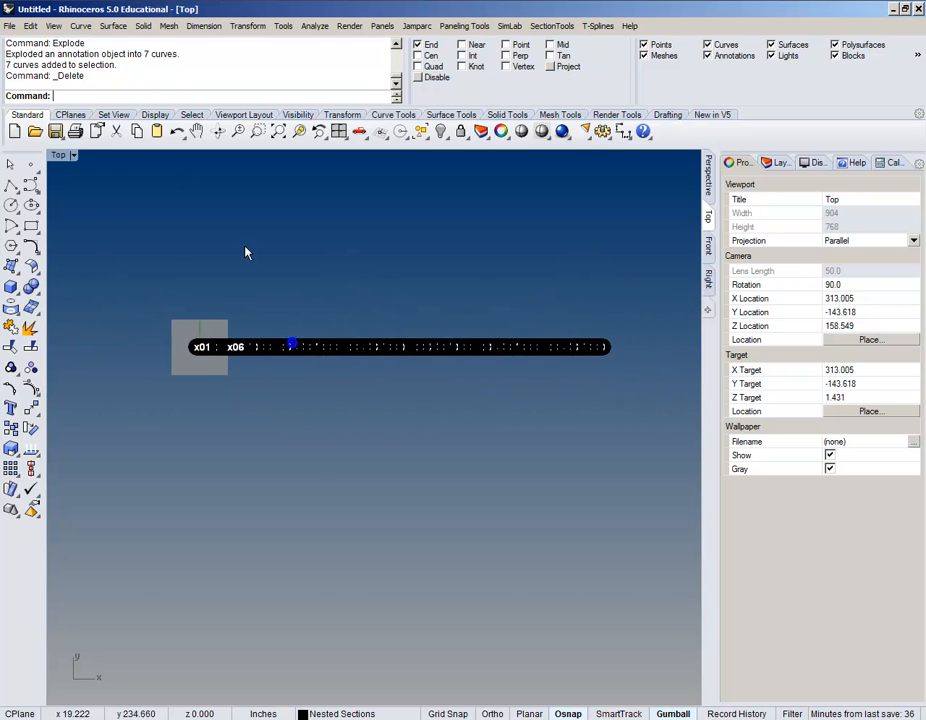
{"action": "scroll", "coordinate": [304, 298], "scroll_direction": "up", "scroll_amount": 2}
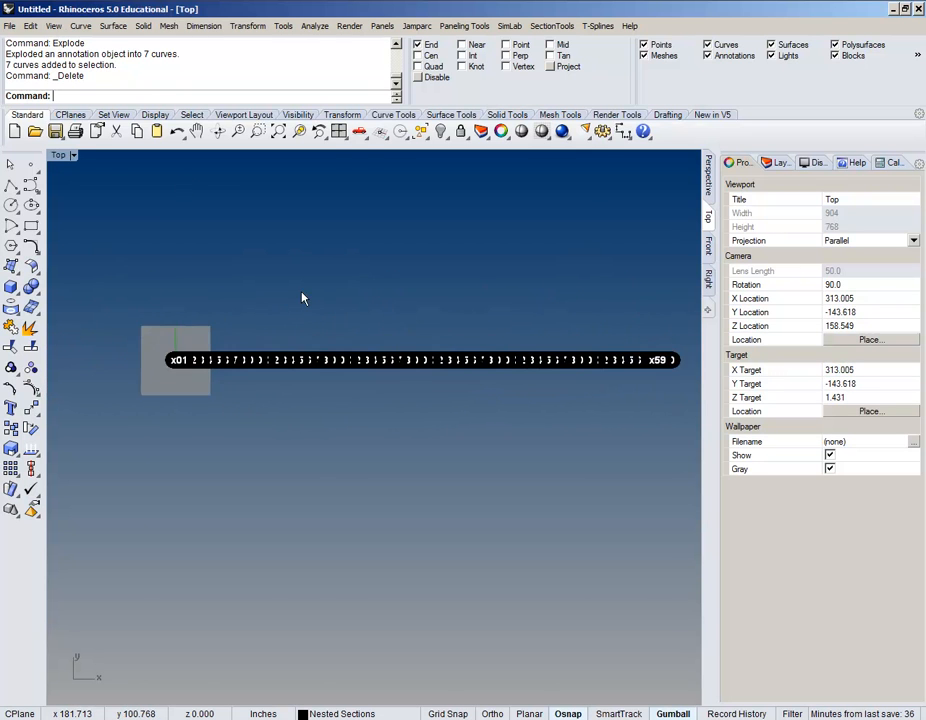
Step: Dismiss the Edit menu and try the mistyped SelDotS command
{"action": "left_click", "coordinate": [31, 25]}
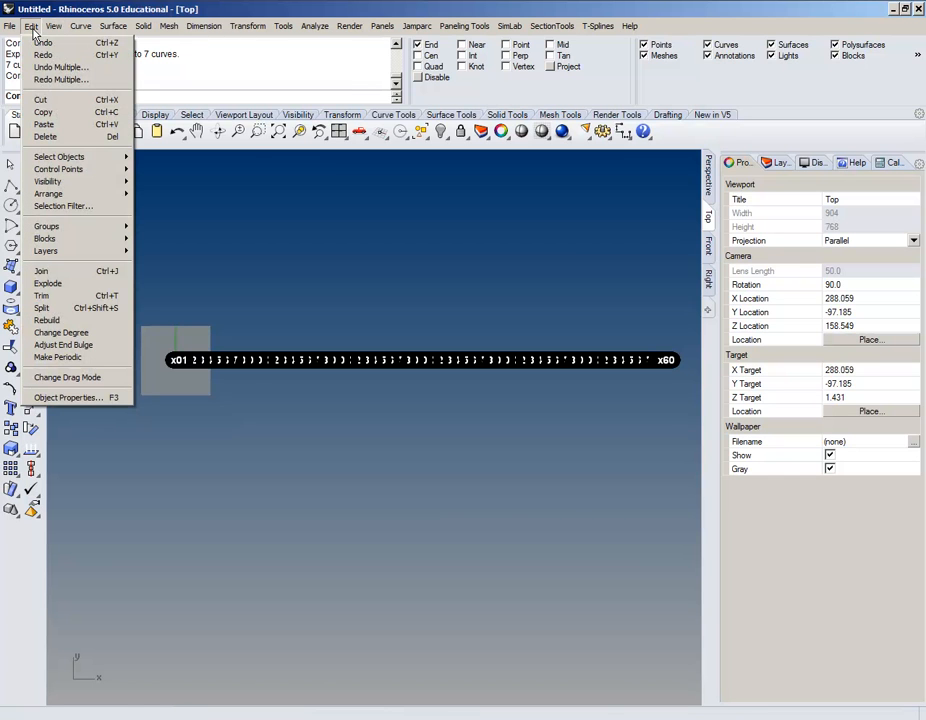
{"action": "mouse_move", "coordinate": [79, 159]}
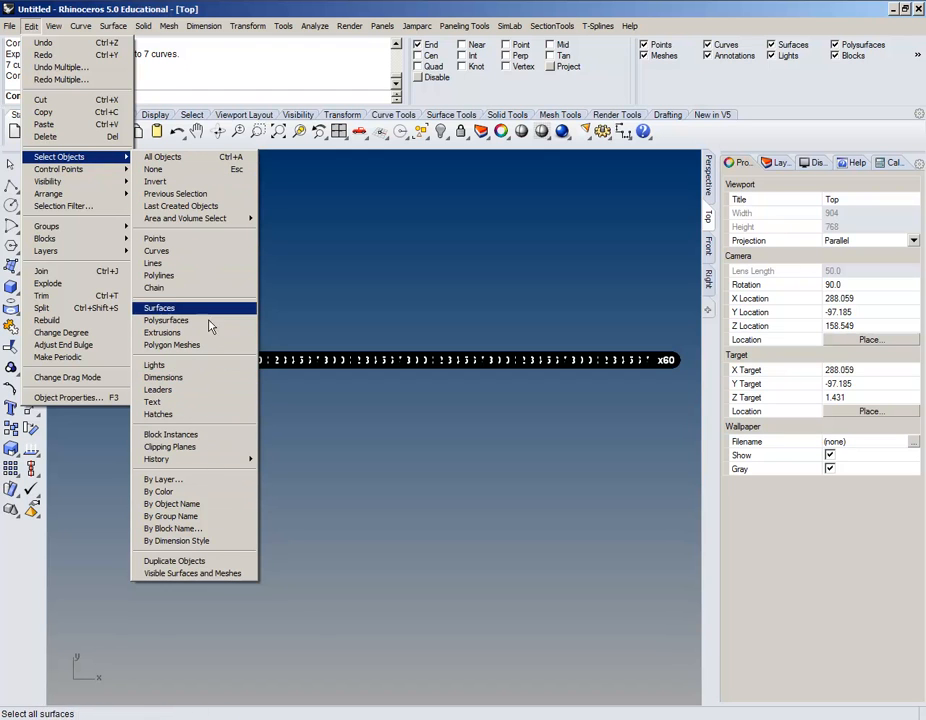
{"action": "left_click", "coordinate": [377, 205]}
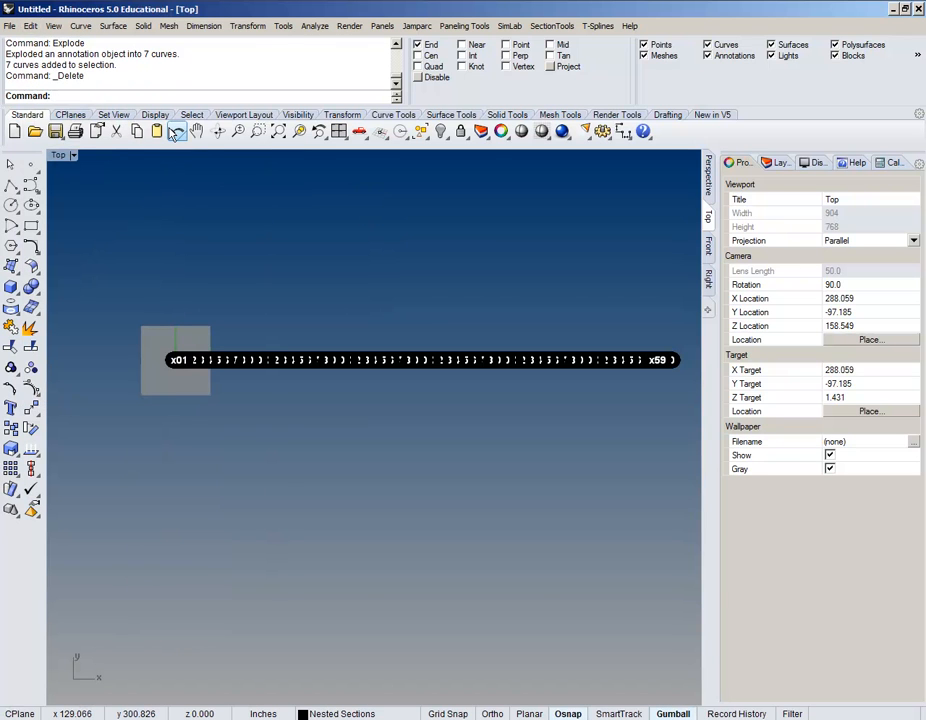
{"action": "type", "text": "SelDotS"}
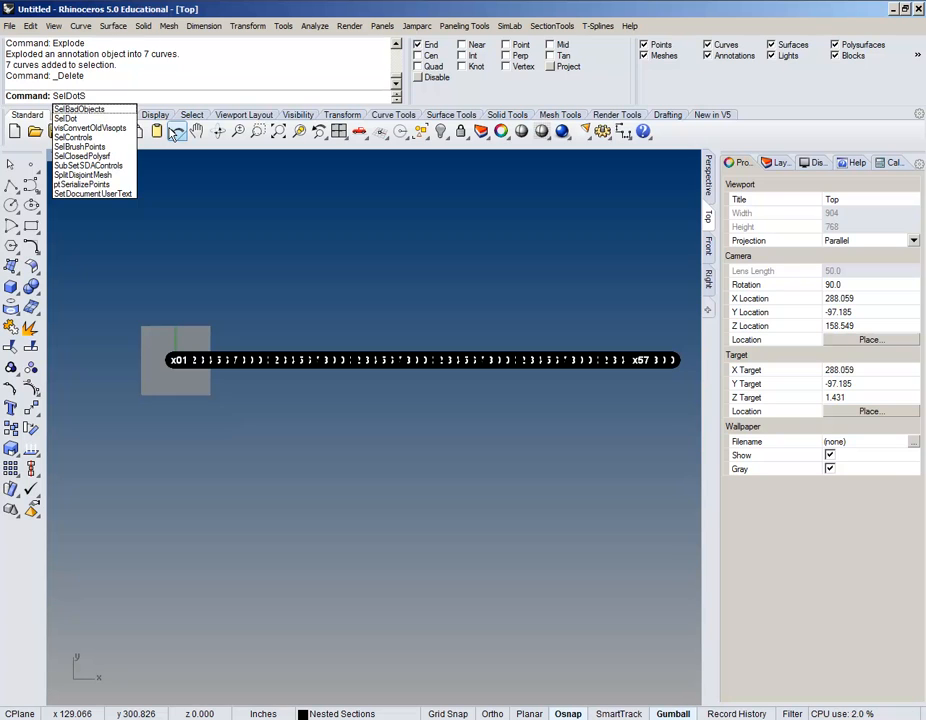
{"action": "key", "text": "Return"}
Step: Select all 60 section-number text dots with SelDot and look over the selection
{"action": "type", "text": "SelDot"}
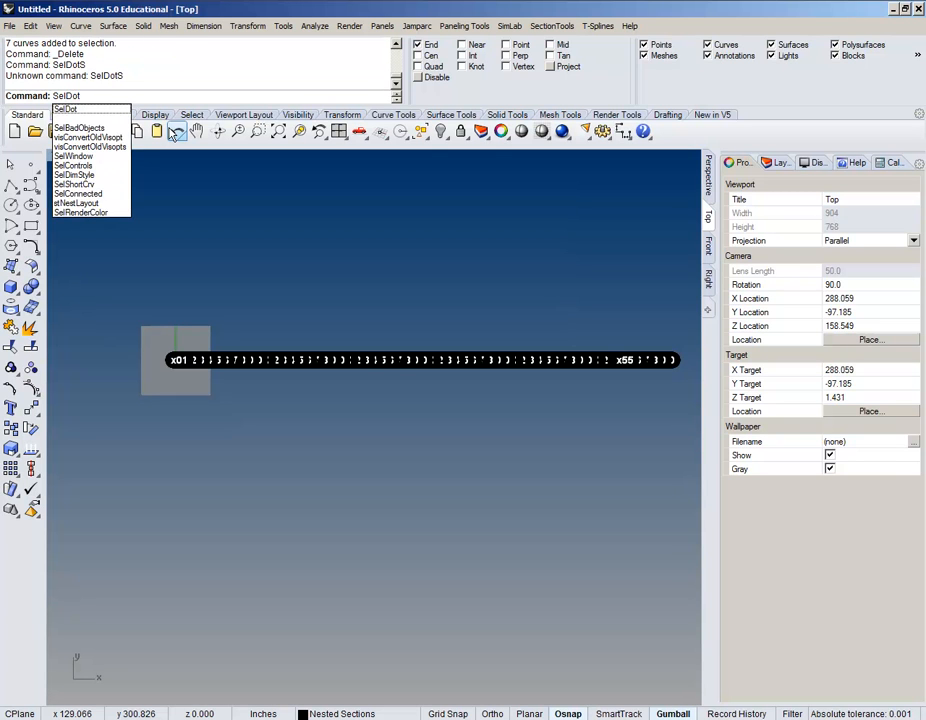
{"action": "key", "text": "Return"}
{"action": "right_click_drag", "start_coordinate": [509, 367], "coordinate": [464, 287]}
{"action": "scroll", "coordinate": [471, 276], "scroll_direction": "up", "scroll_amount": 10}
{"action": "scroll", "coordinate": [473, 276], "scroll_direction": "up", "scroll_amount": 7}
{"action": "scroll", "coordinate": [325, 389], "scroll_direction": "down", "scroll_amount": 8}
{"action": "scroll", "coordinate": [349, 400], "scroll_direction": "up", "scroll_amount": 1}
{"action": "scroll", "coordinate": [349, 398], "scroll_direction": "down", "scroll_amount": 5}
Step: Start ConvertDots with DeleteInput=Yes, Output=Text and a 0.25 text height
{"action": "type", "text": "C"}
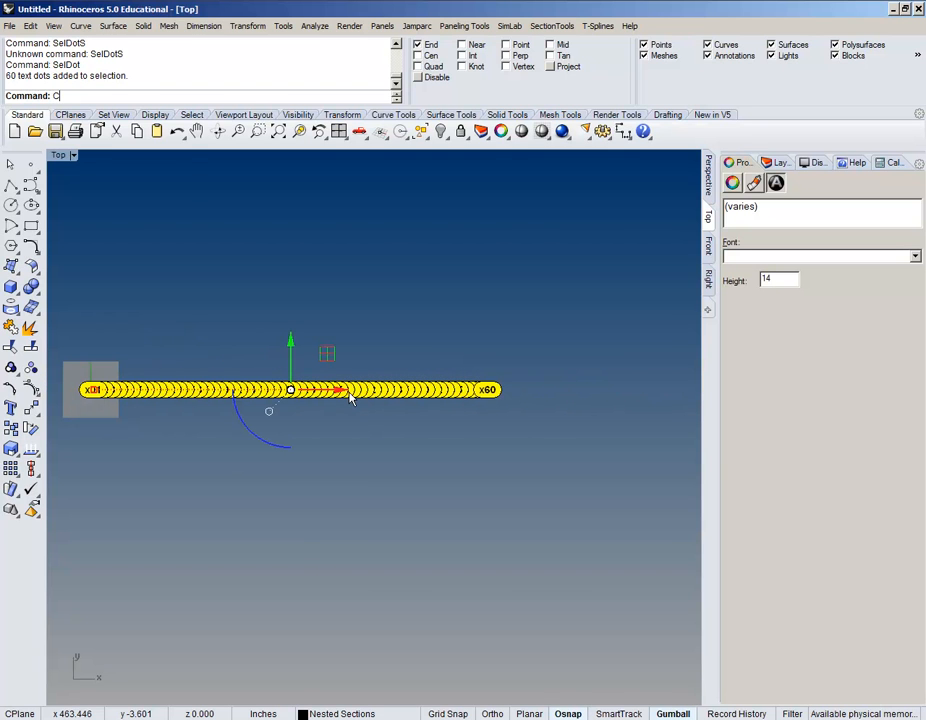
{"action": "type", "text": "onver"}
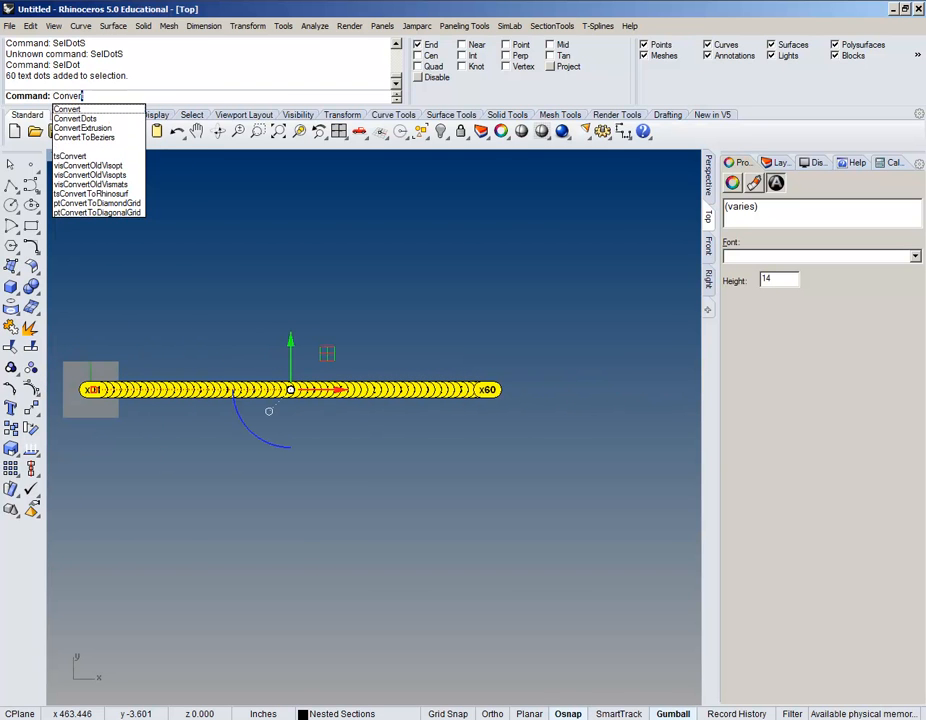
{"action": "type", "text": "tDo"}
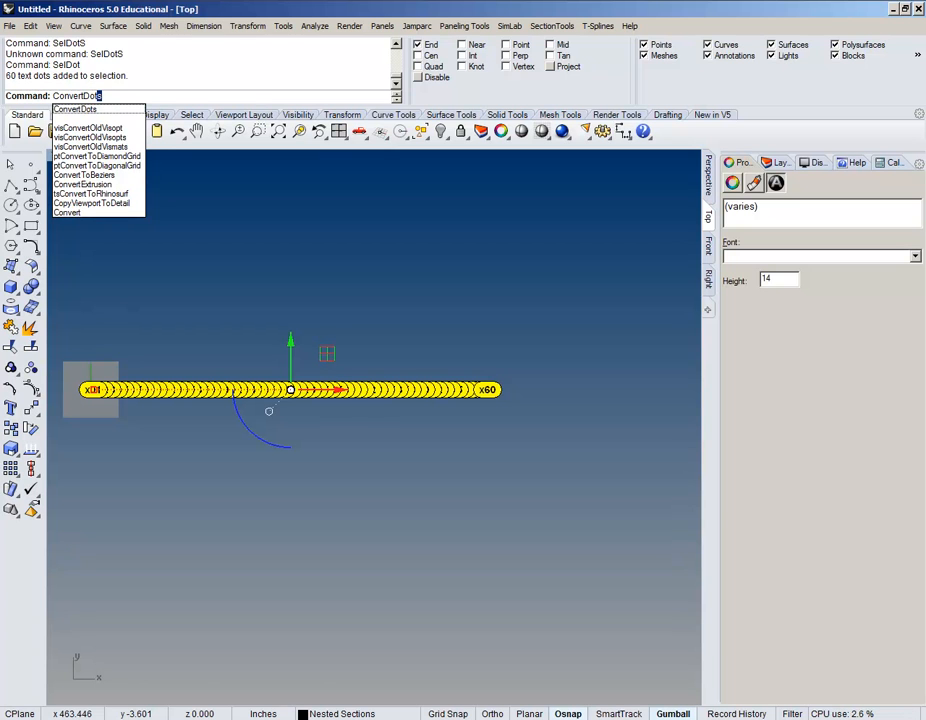
{"action": "type", "text": "t"}
{"action": "key", "text": "Return"}
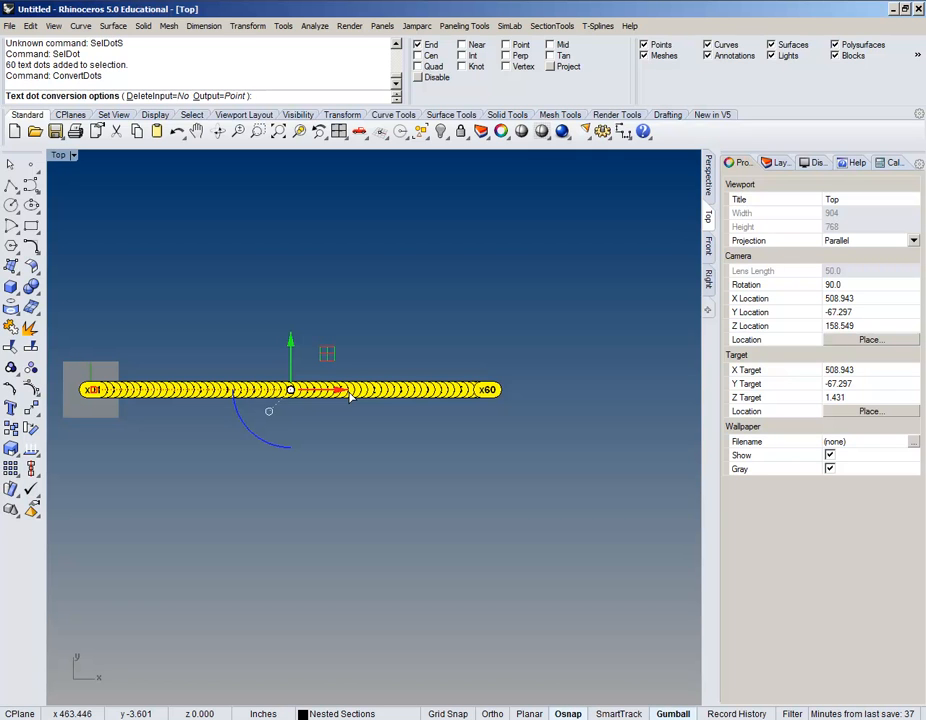
{"action": "left_click", "coordinate": [165, 96]}
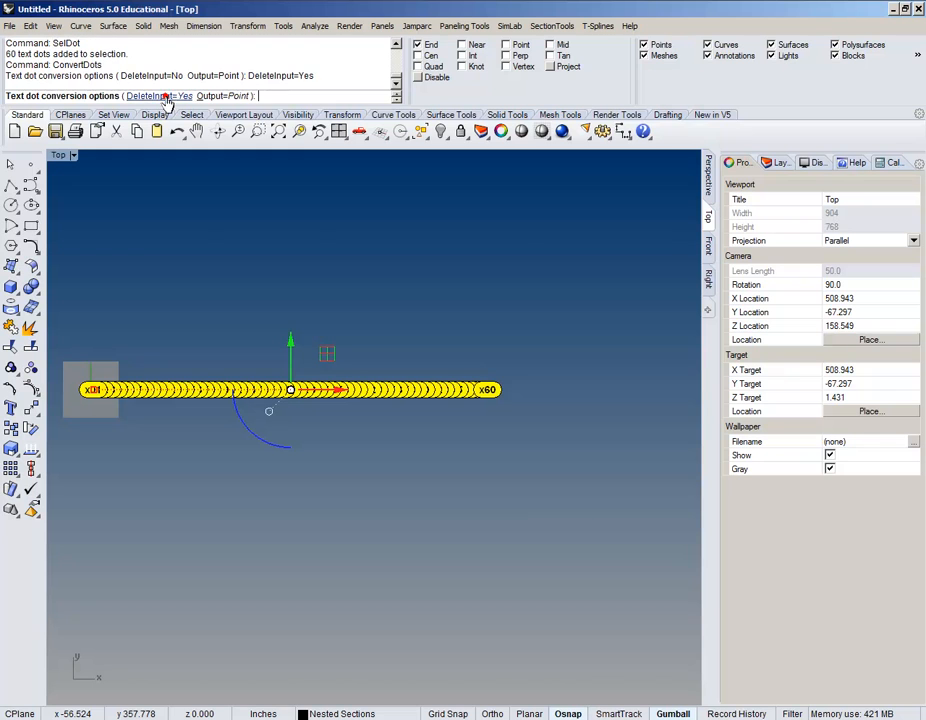
{"action": "left_click", "coordinate": [224, 96]}
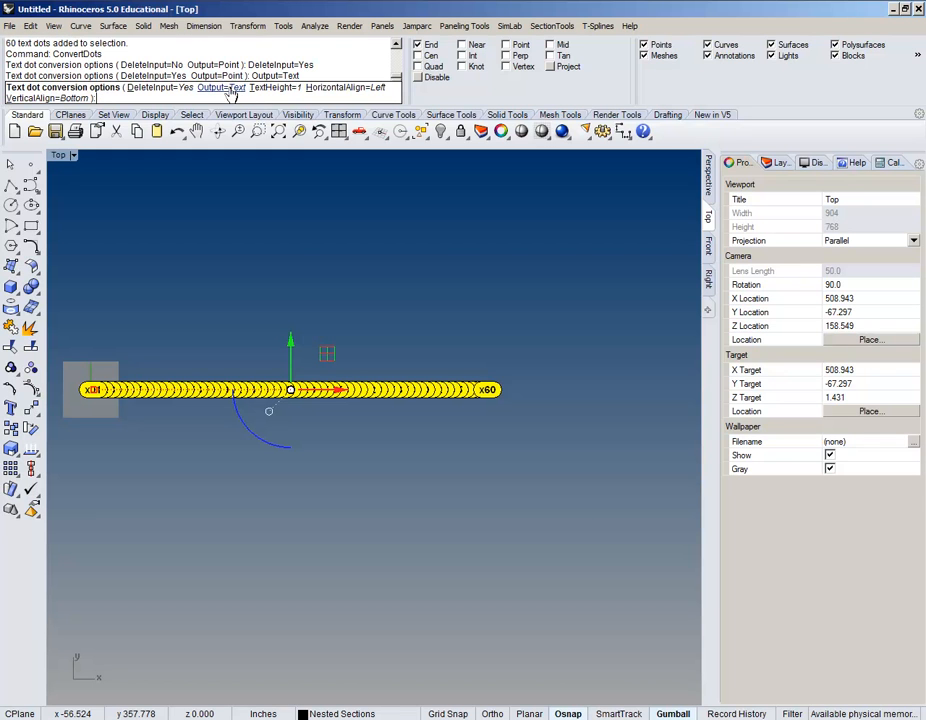
{"action": "left_click", "coordinate": [229, 89]}
{"action": "left_click", "coordinate": [224, 96]}
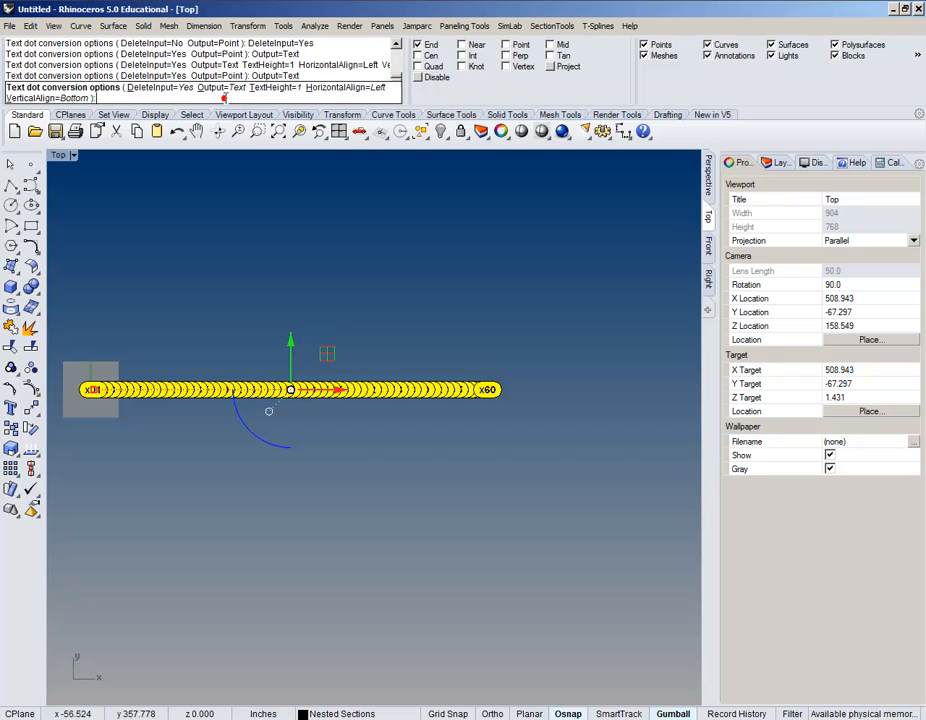
{"action": "left_click", "coordinate": [281, 89]}
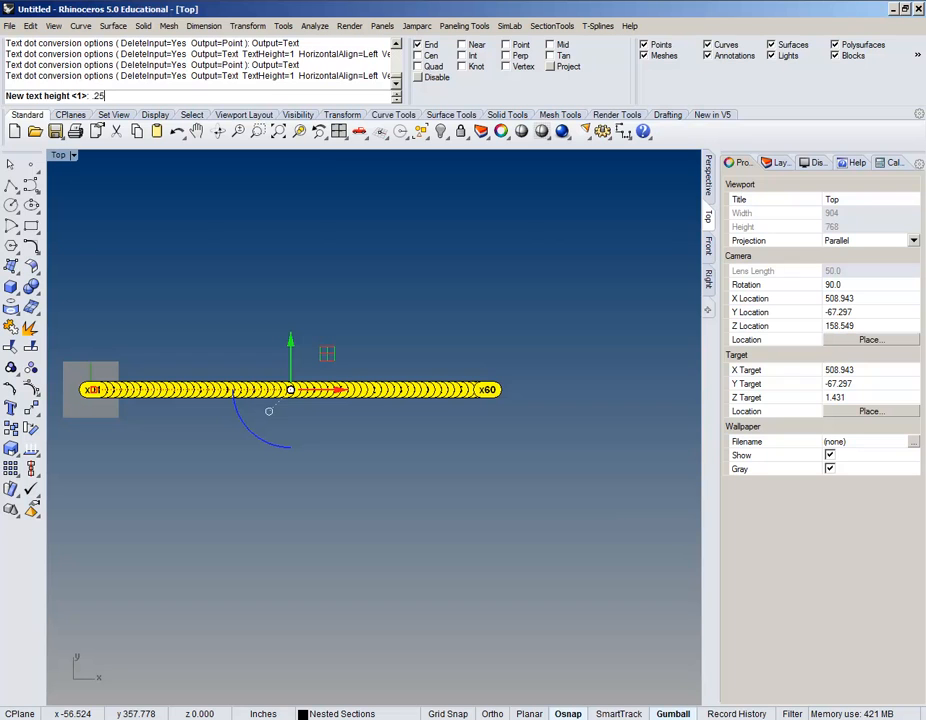
{"action": "key", "text": "Return"}
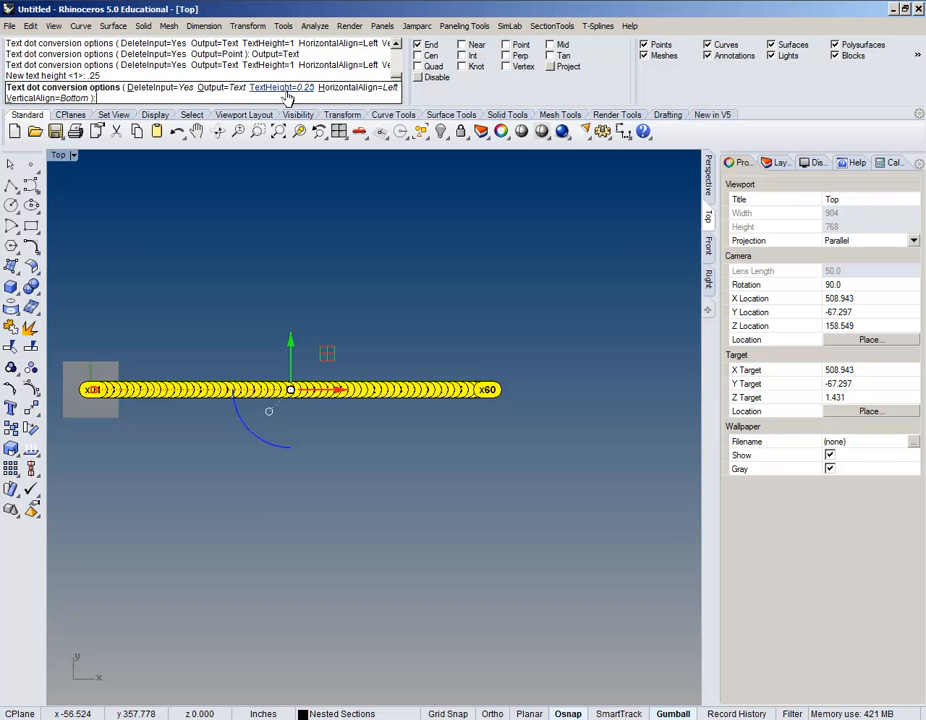
Step: Set the text to centre horizontally and align to the top, then convert the dots
{"action": "left_click", "coordinate": [370, 92]}
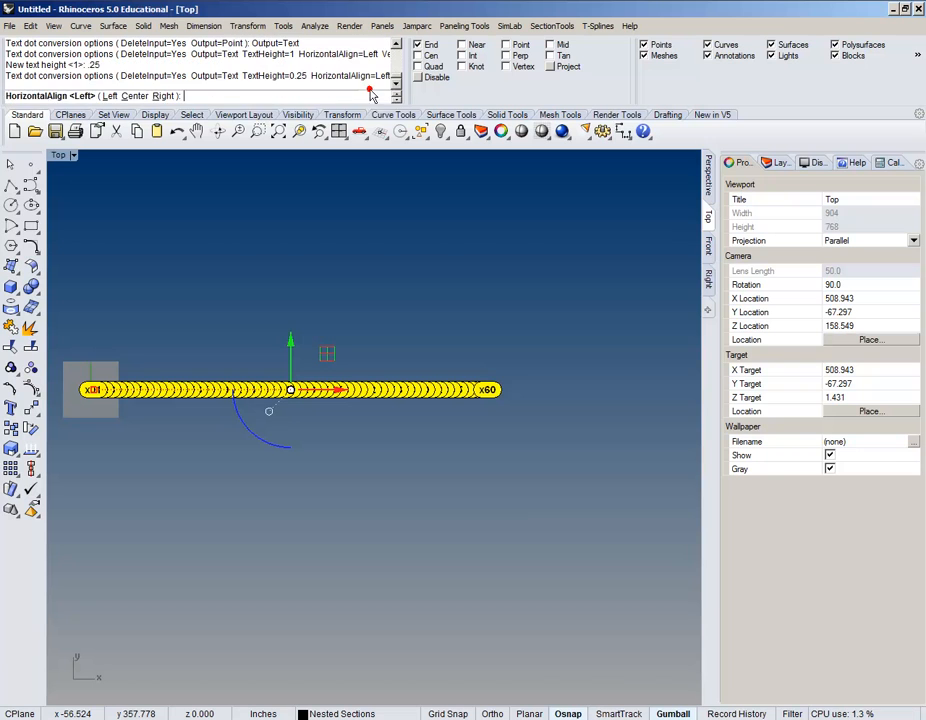
{"action": "left_click", "coordinate": [130, 97]}
{"action": "left_click", "coordinate": [120, 98]}
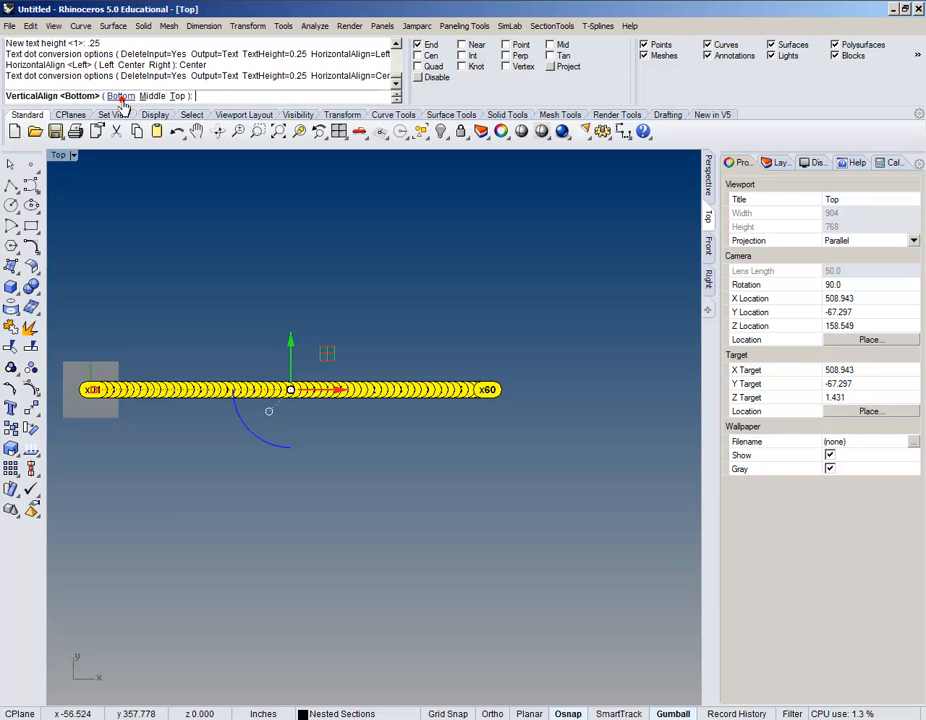
{"action": "left_click", "coordinate": [176, 98]}
{"action": "scroll", "coordinate": [306, 424], "scroll_direction": "up", "scroll_amount": 4}
{"action": "right_click_drag", "start_coordinate": [306, 424], "coordinate": [399, 432]}
{"action": "scroll", "coordinate": [393, 431], "scroll_direction": "down", "scroll_amount": 3}
{"action": "scroll", "coordinate": [393, 426], "scroll_direction": "down", "scroll_amount": 2}
{"action": "right_click", "coordinate": [393, 424]}
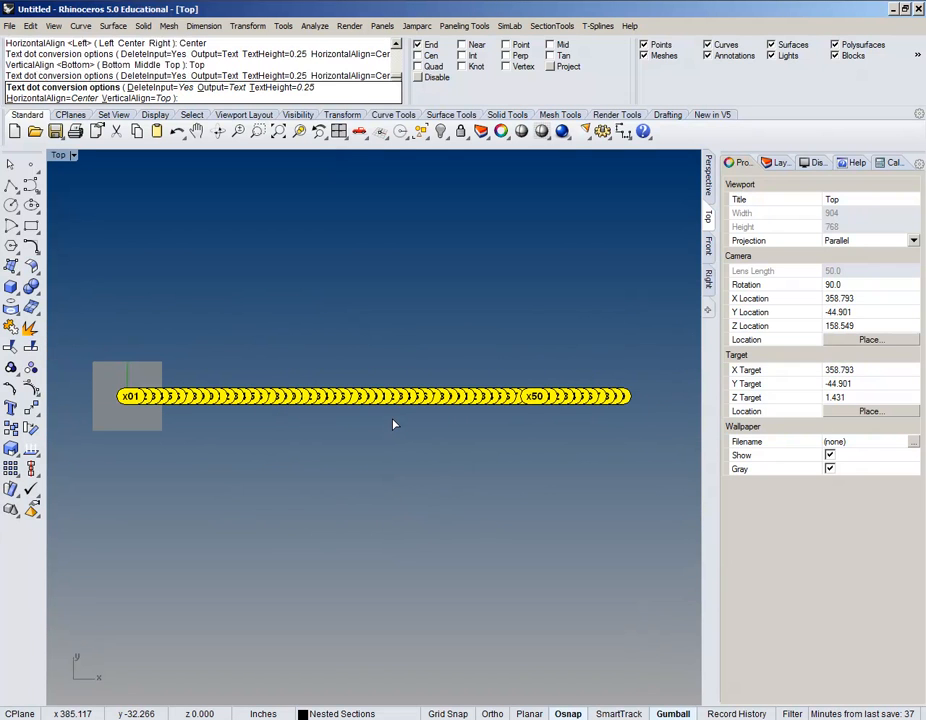
Step: Move the 60 selected text labels onto the Nested Numbers layer
{"action": "scroll", "coordinate": [134, 402], "scroll_direction": "up", "scroll_amount": 10}
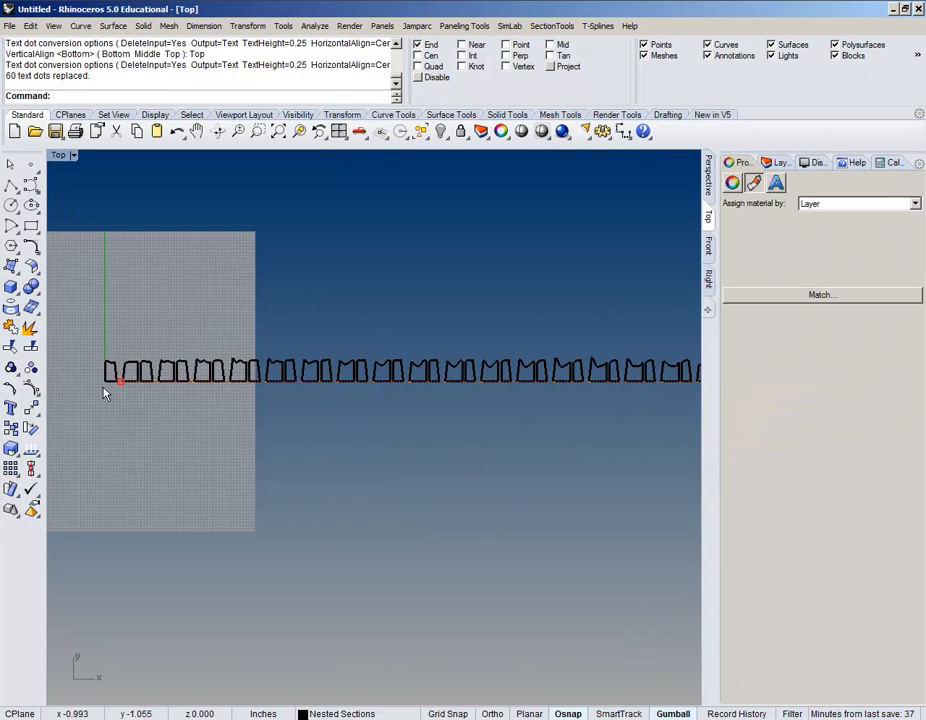
{"action": "scroll", "coordinate": [263, 373], "scroll_direction": "up", "scroll_amount": 6}
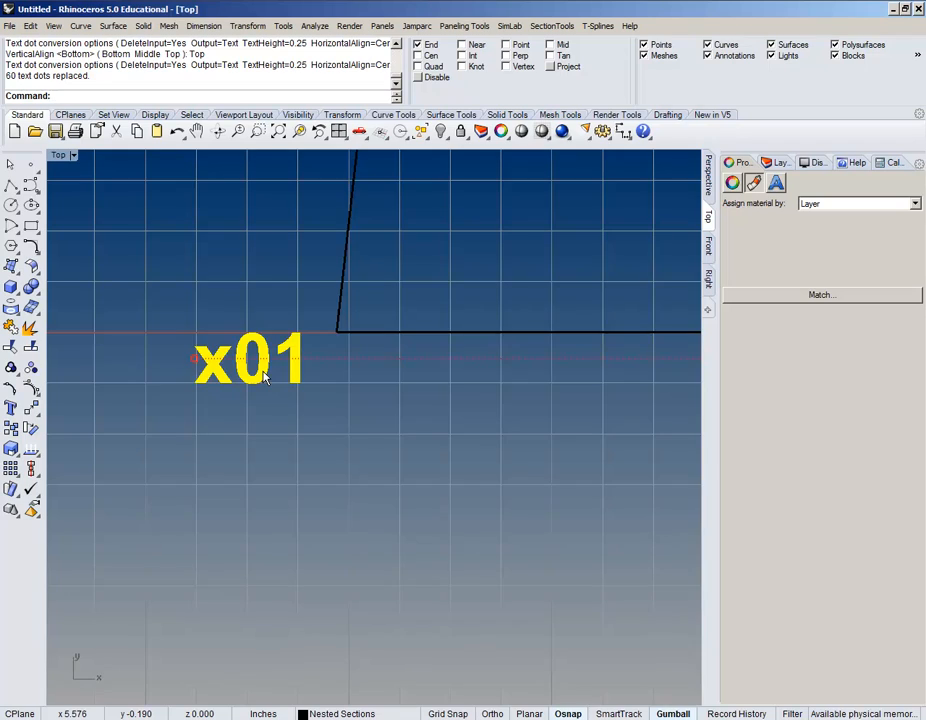
{"action": "scroll", "coordinate": [265, 376], "scroll_direction": "down", "scroll_amount": 12}
{"action": "right_click_drag", "start_coordinate": [467, 405], "coordinate": [348, 394]}
{"action": "left_click", "coordinate": [777, 162]}
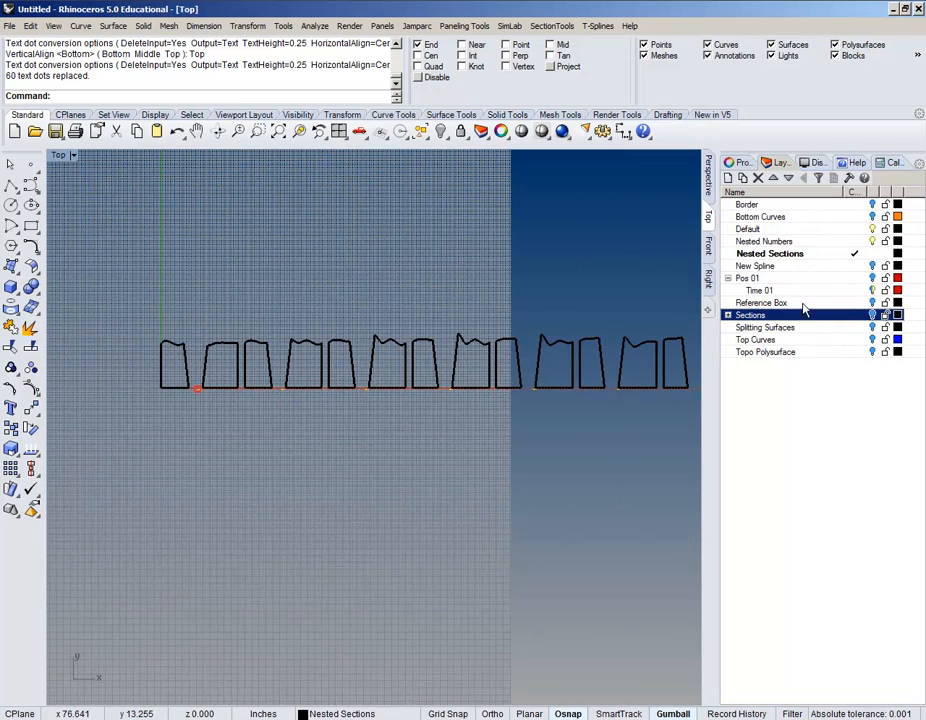
{"action": "right_click", "coordinate": [829, 242]}
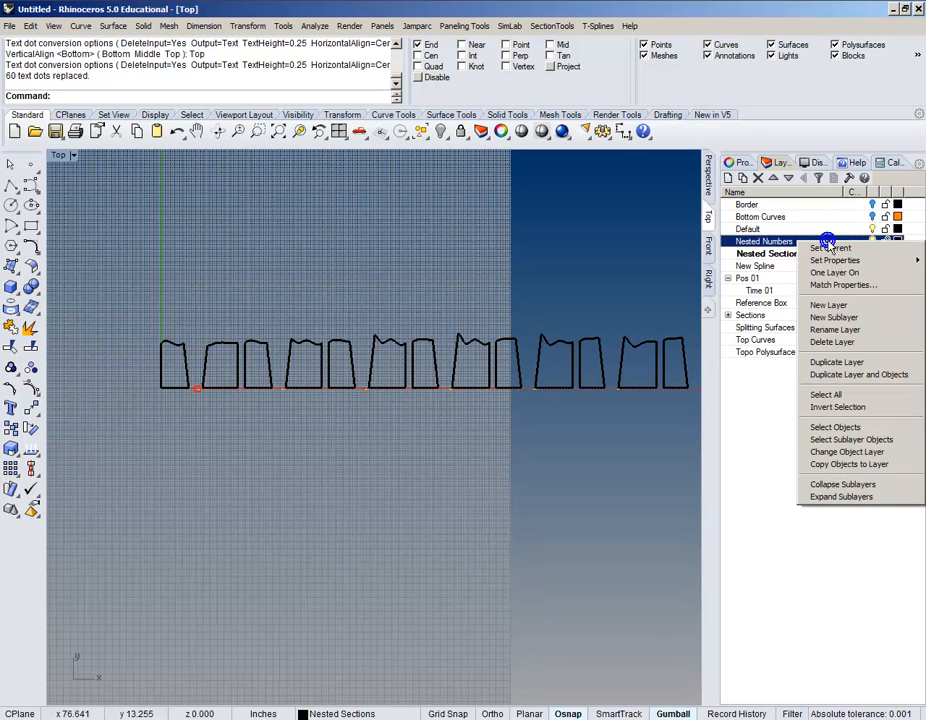
{"action": "left_click", "coordinate": [848, 452]}
{"action": "scroll", "coordinate": [362, 382], "scroll_direction": "down", "scroll_amount": 5}
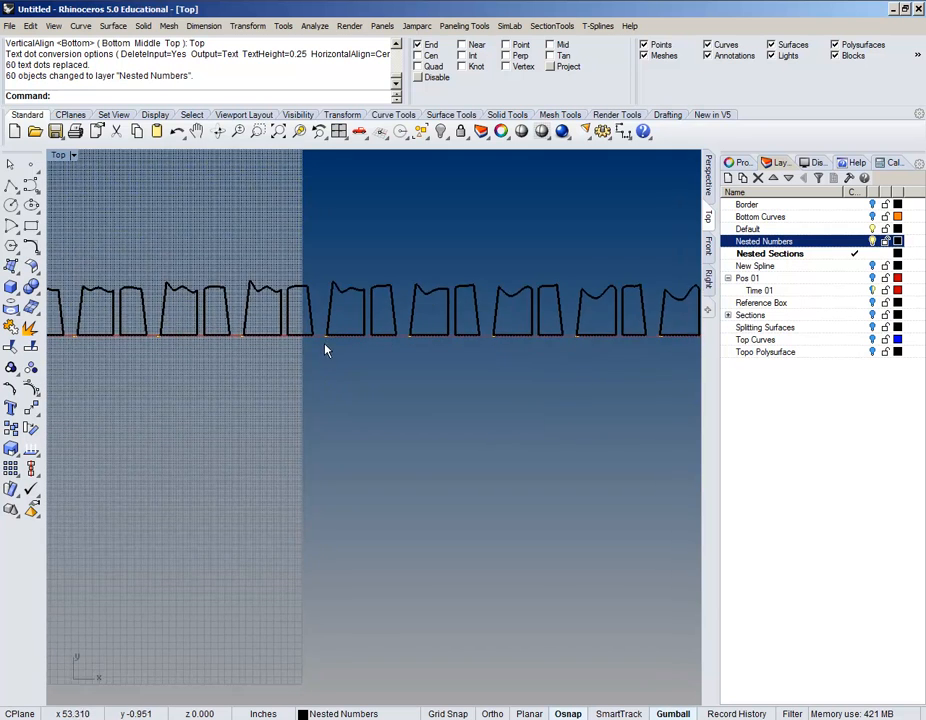
Step: Zoom and pan to the x10 label, cancelling a half-entered Explode command
{"action": "scroll", "coordinate": [417, 351], "scroll_direction": "up", "scroll_amount": 8}
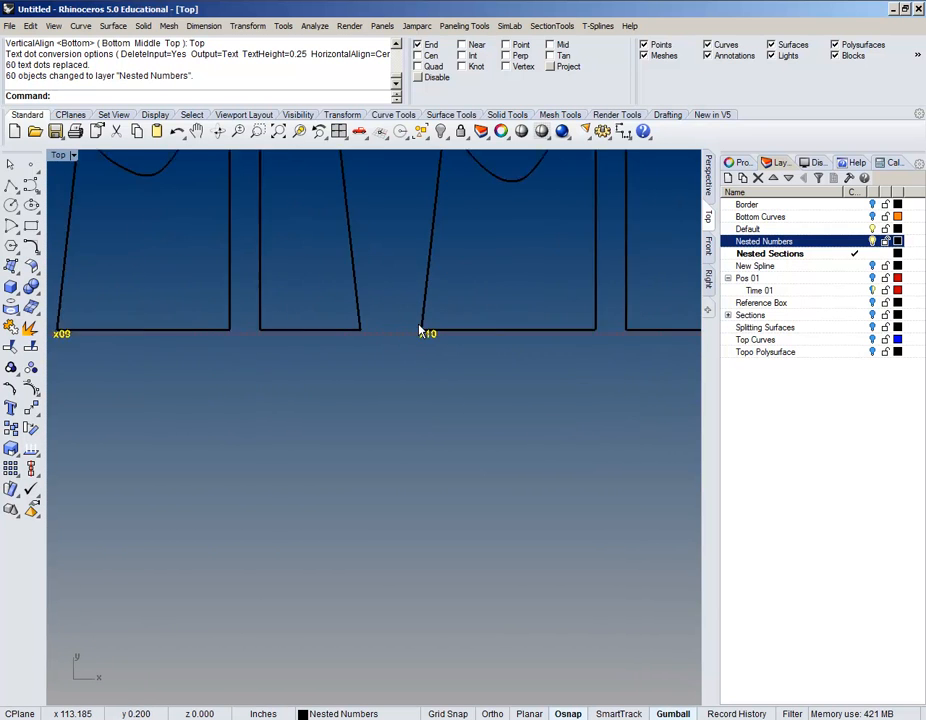
{"action": "scroll", "coordinate": [446, 366], "scroll_direction": "up", "scroll_amount": 2}
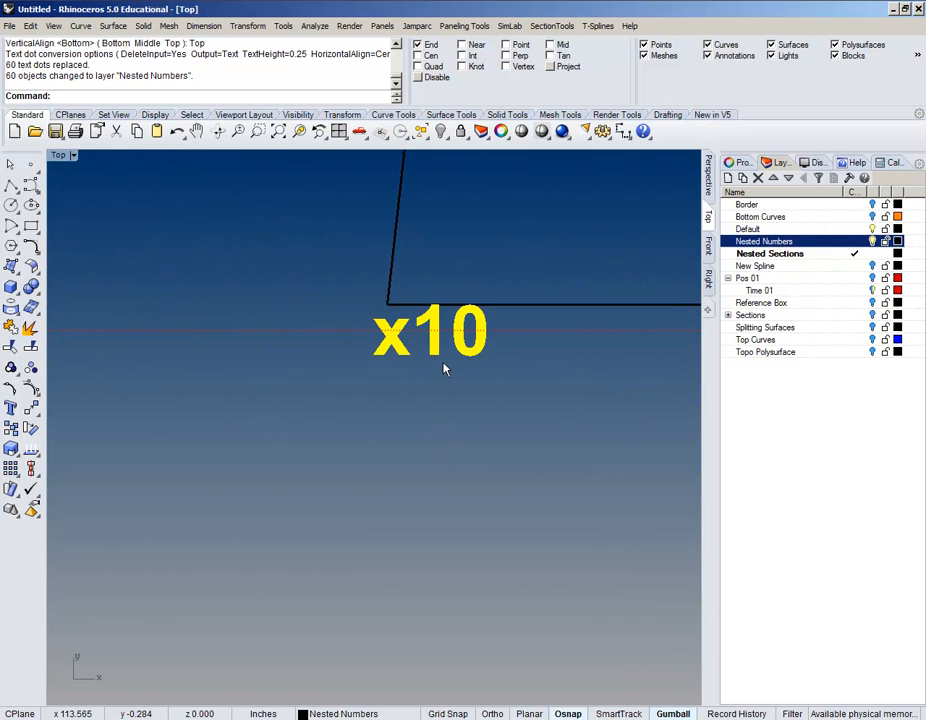
{"action": "scroll", "coordinate": [445, 369], "scroll_direction": "down", "scroll_amount": 2}
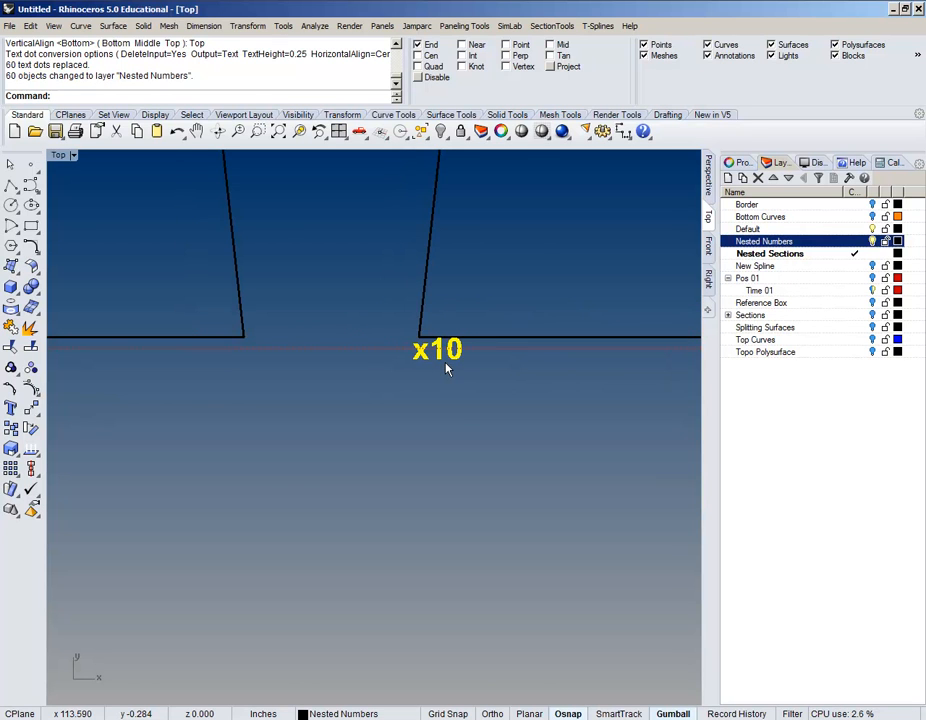
{"action": "scroll", "coordinate": [446, 369], "scroll_direction": "down", "scroll_amount": 5}
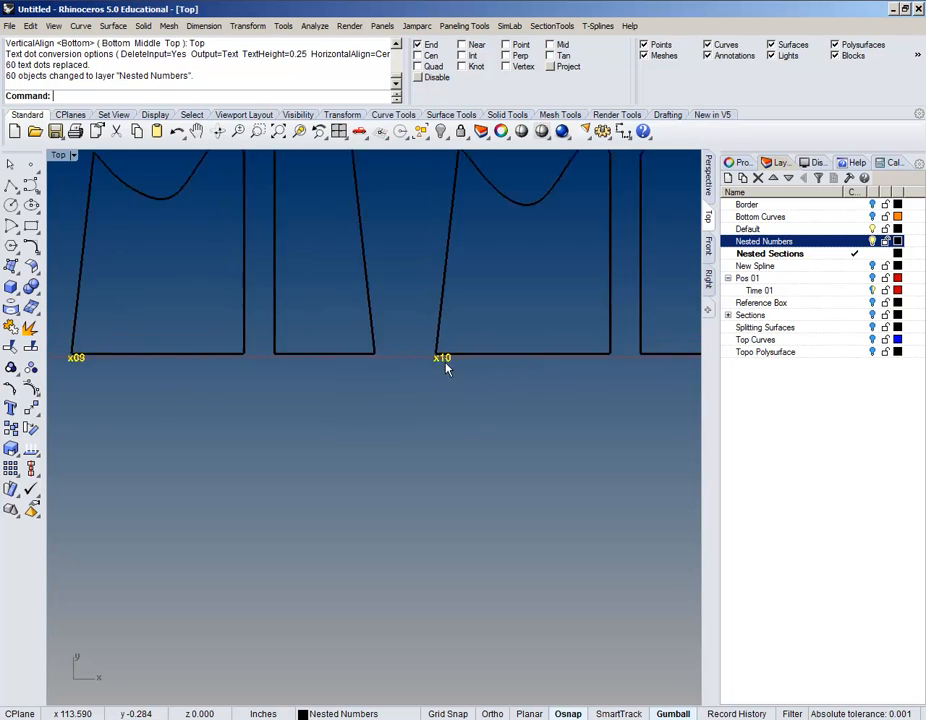
{"action": "scroll", "coordinate": [349, 306], "scroll_direction": "up", "scroll_amount": 4}
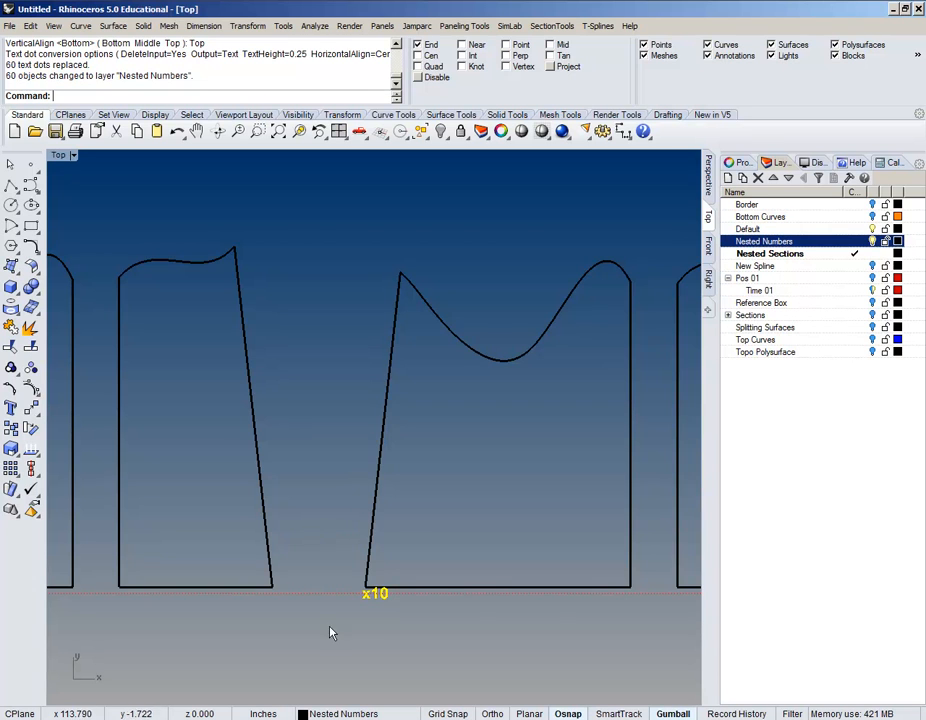
{"action": "right_click_drag", "start_coordinate": [332, 632], "coordinate": [438, 465]}
{"action": "scroll", "coordinate": [395, 473], "scroll_direction": "up", "scroll_amount": 5}
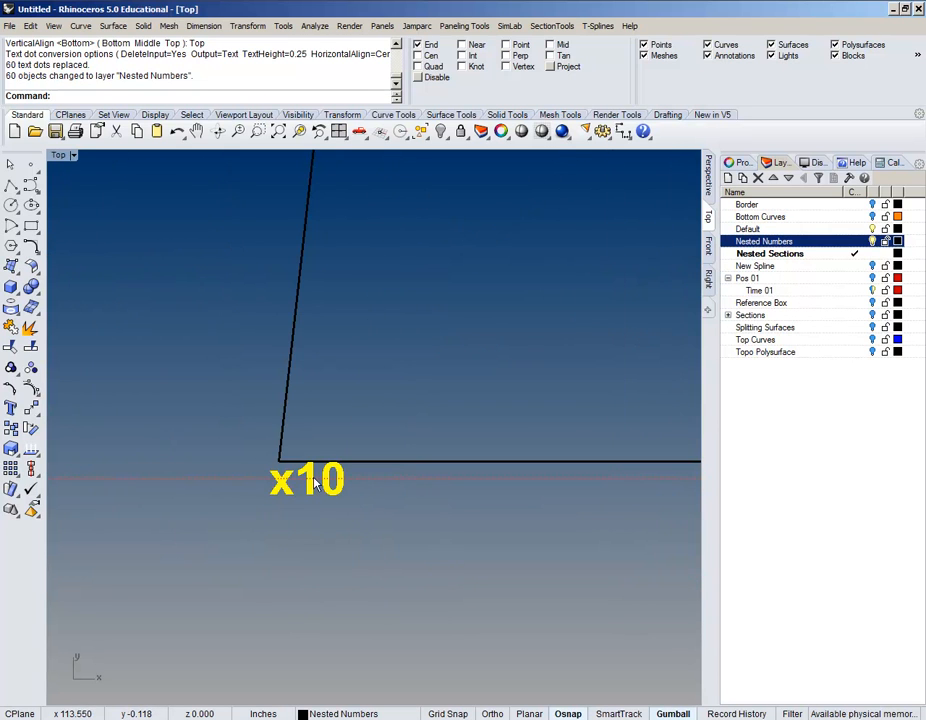
{"action": "scroll", "coordinate": [313, 483], "scroll_direction": "down", "scroll_amount": 3}
{"action": "right_click_drag", "start_coordinate": [537, 506], "coordinate": [320, 504]}
{"action": "scroll", "coordinate": [320, 504], "scroll_direction": "down", "scroll_amount": 3}
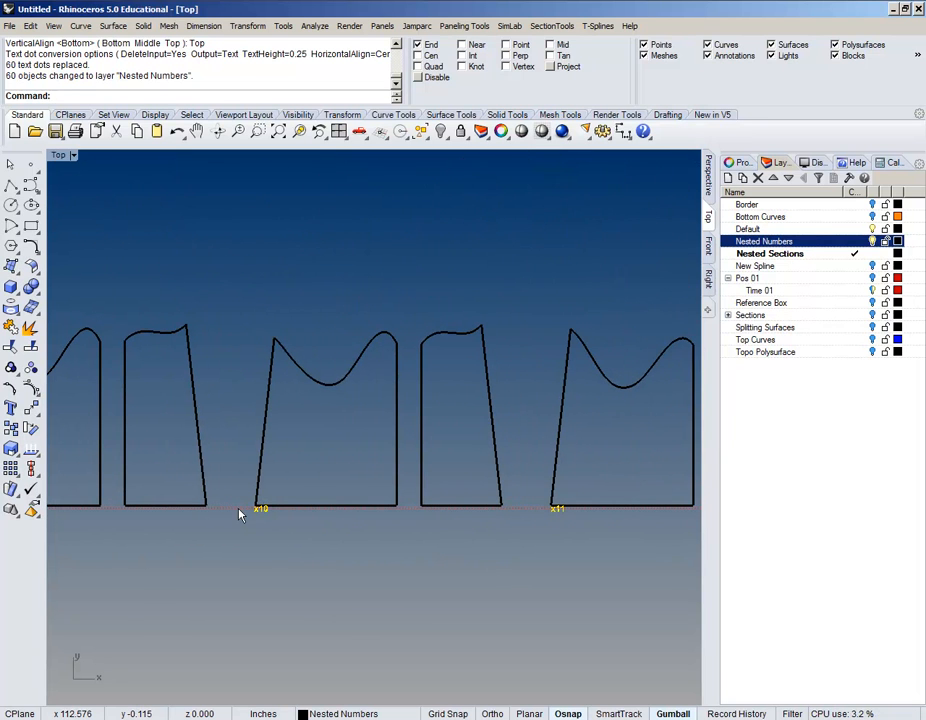
{"action": "type", "text": "Explode"}
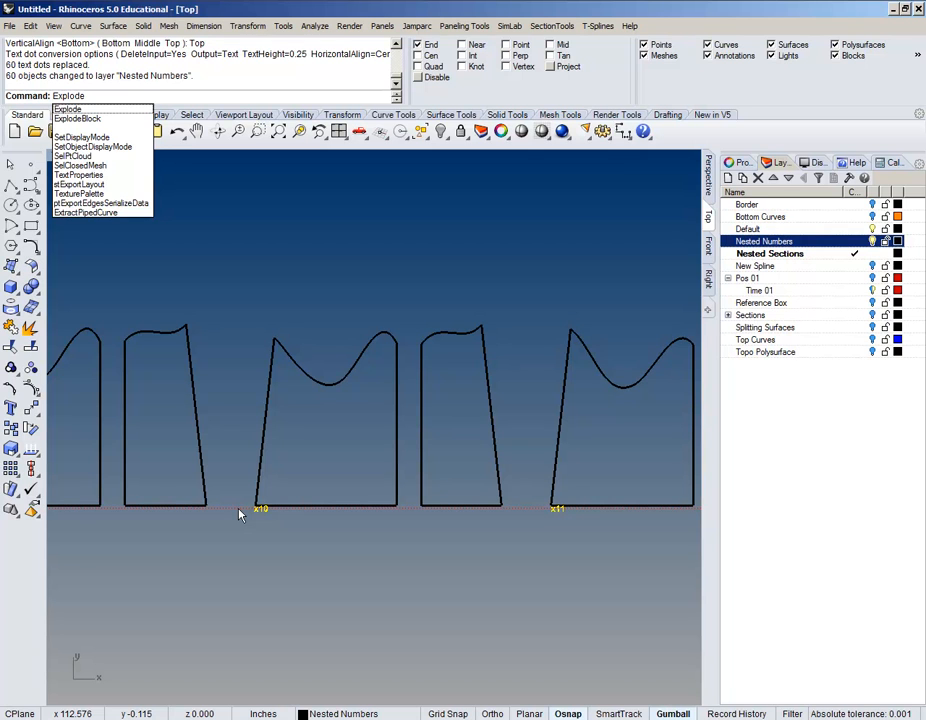
{"action": "key", "text": "Escape"}
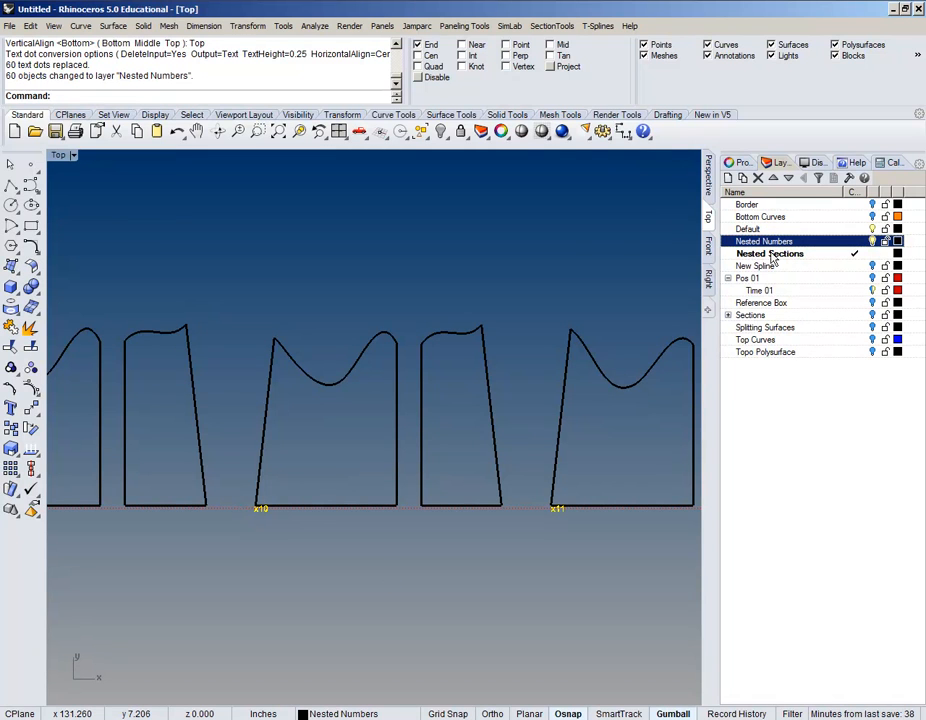
Step: Change the selected labels' font to RhSS on the Properties Text page
{"action": "left_click", "coordinate": [752, 166]}
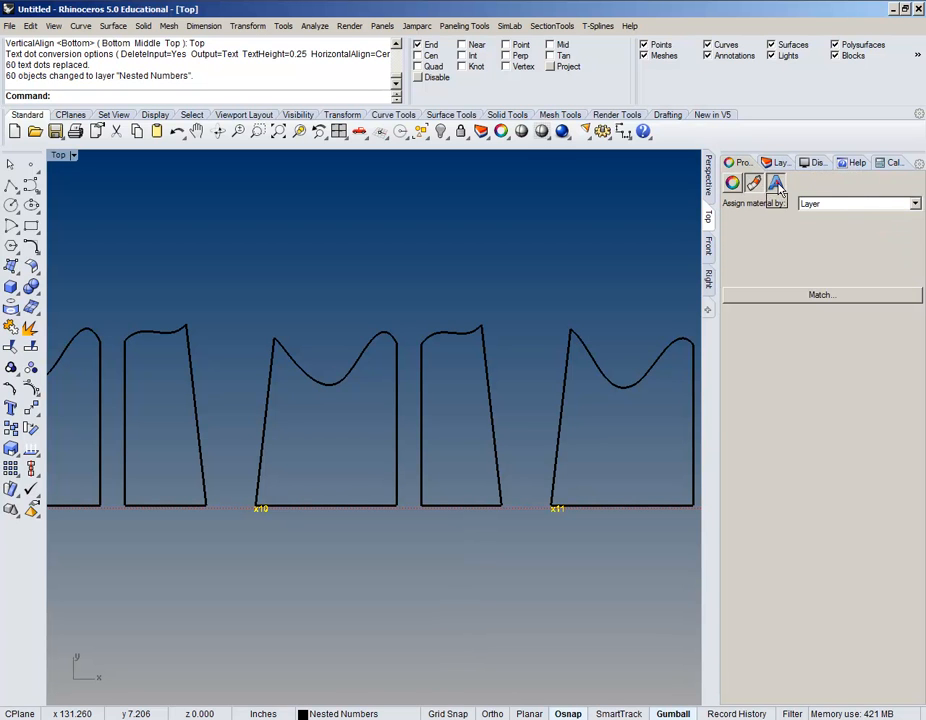
{"action": "left_click", "coordinate": [776, 184]}
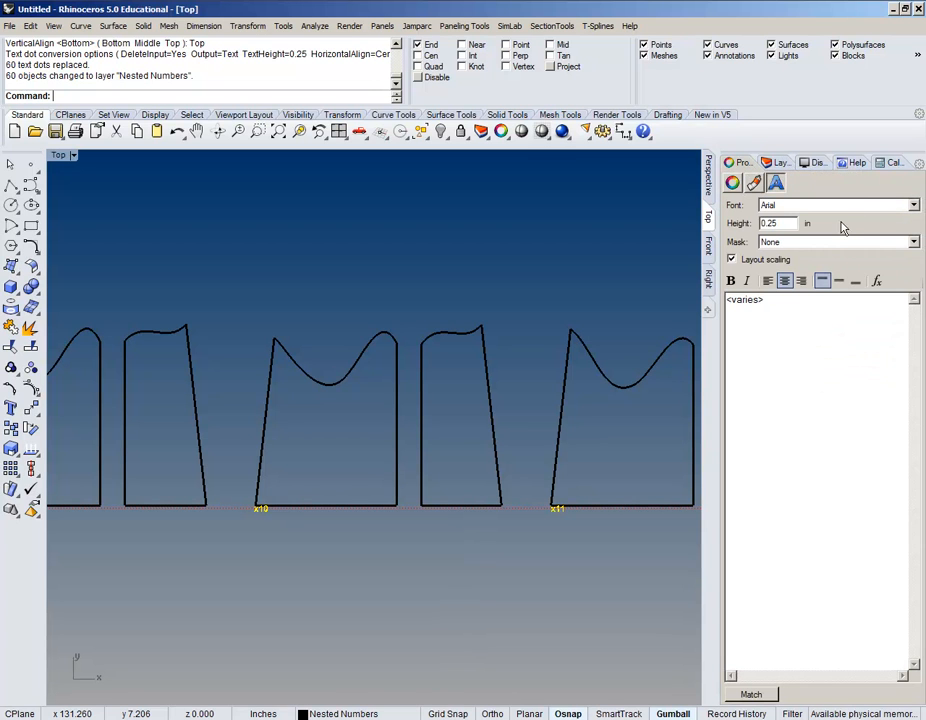
{"action": "left_click", "coordinate": [912, 206]}
{"action": "key", "text": "r"}
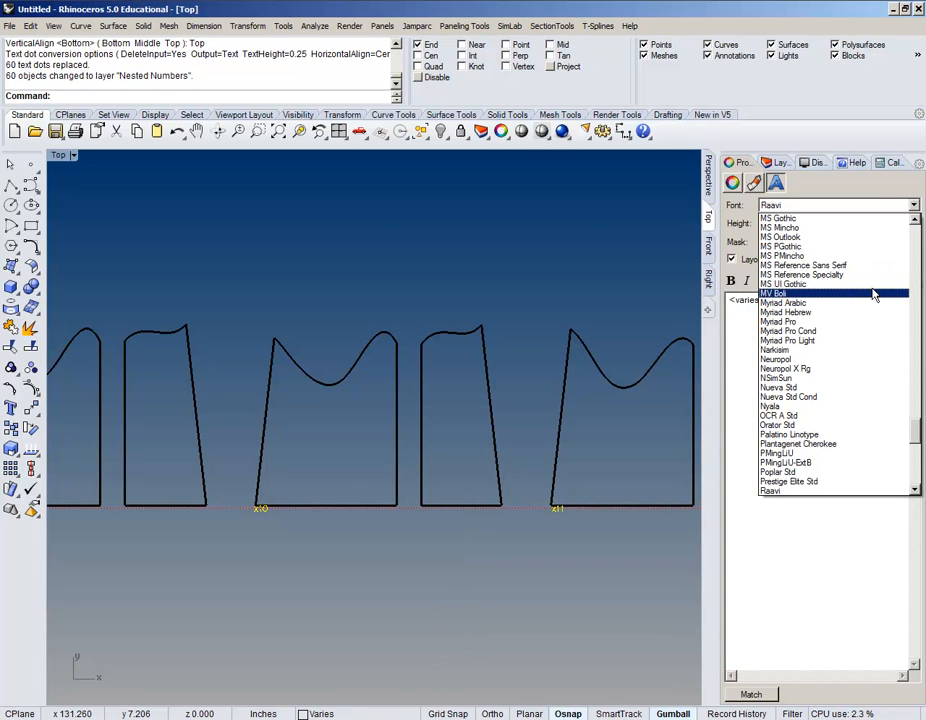
{"action": "scroll", "coordinate": [869, 302], "scroll_direction": "down", "scroll_amount": 3}
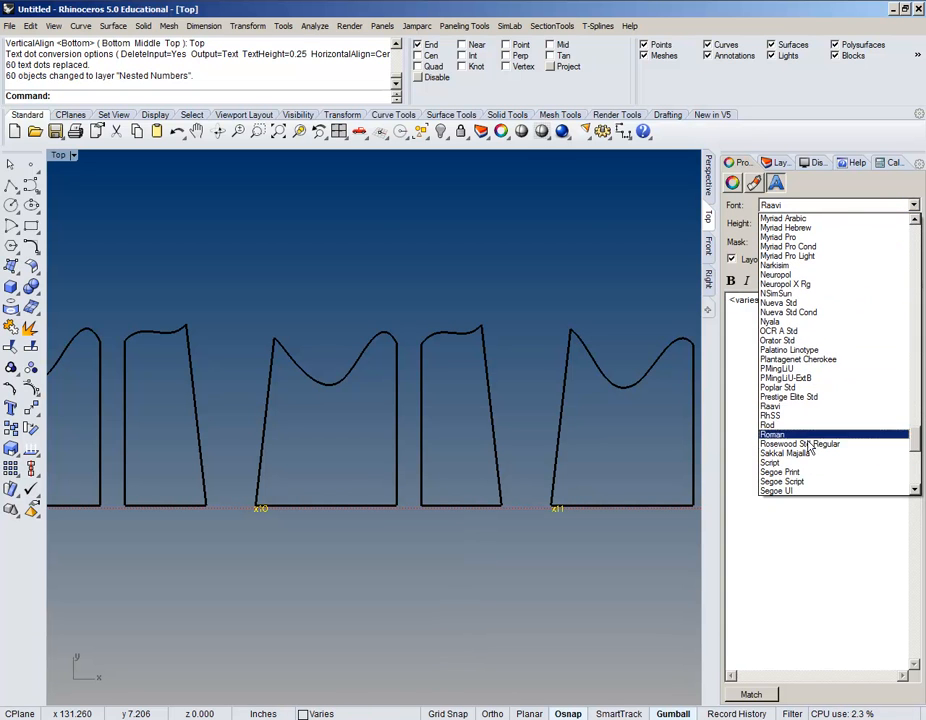
{"action": "left_click", "coordinate": [777, 368]}
{"action": "scroll", "coordinate": [559, 511], "scroll_direction": "up", "scroll_amount": 1}
{"action": "scroll", "coordinate": [850, 246], "scroll_direction": "down", "scroll_amount": 4}
{"action": "scroll", "coordinate": [851, 224], "scroll_direction": "down", "scroll_amount": 4}
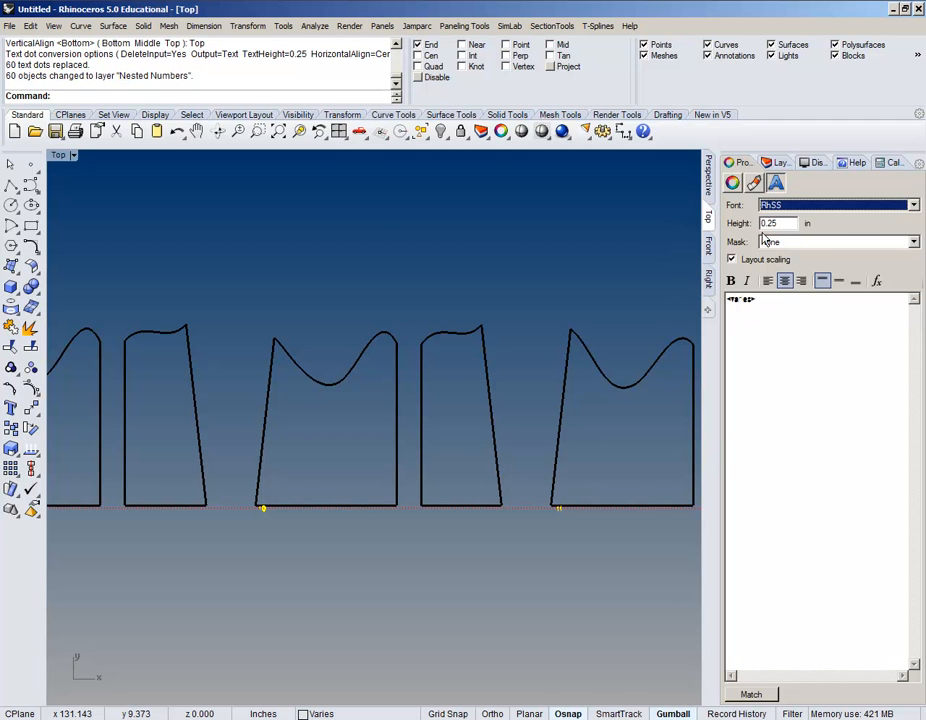
{"action": "left_click", "coordinate": [732, 183]}
{"action": "right_click_drag", "start_coordinate": [496, 489], "coordinate": [493, 462]}
{"action": "scroll", "coordinate": [557, 482], "scroll_direction": "up", "scroll_amount": 16}
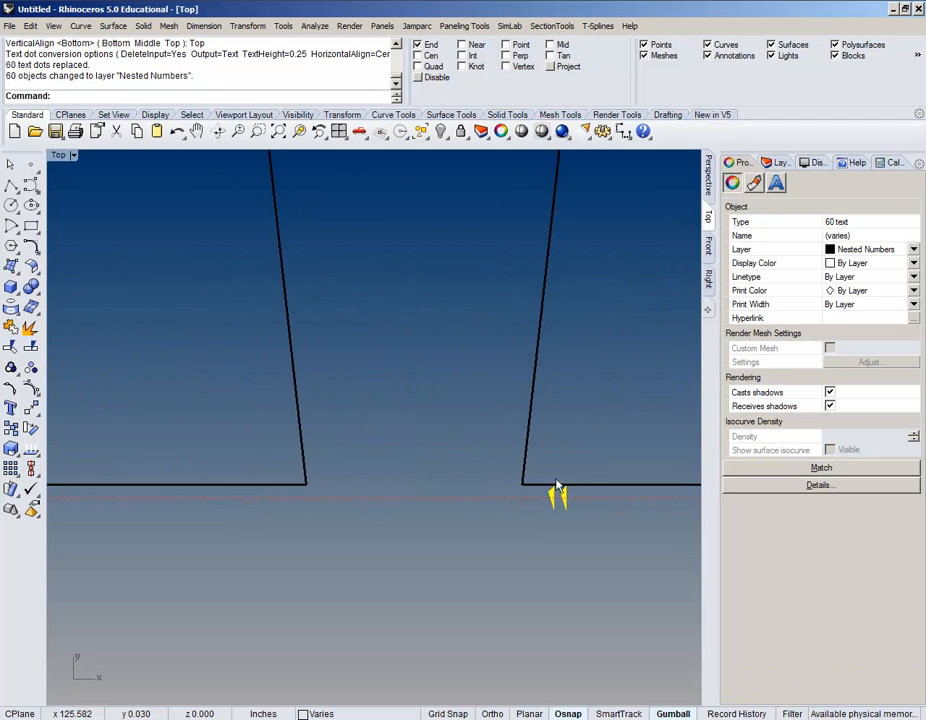
{"action": "right_click_drag", "start_coordinate": [530, 549], "coordinate": [559, 425]}
Step: Explode the 60 RhSS text labels into curves and centre the x10 label
{"action": "type", "text": "Explode"}
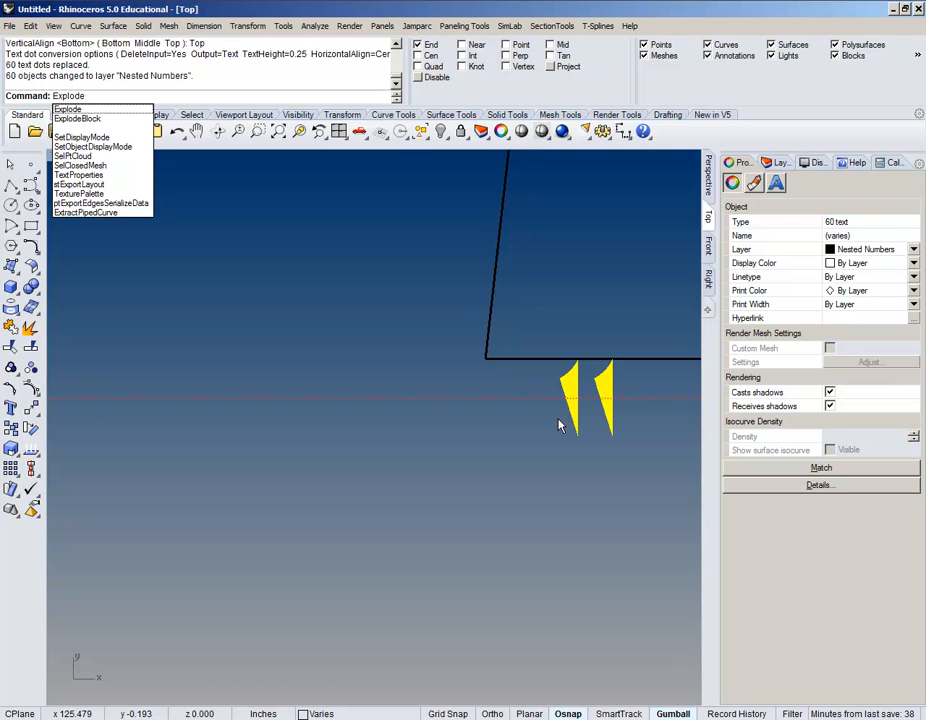
{"action": "key", "text": "Return"}
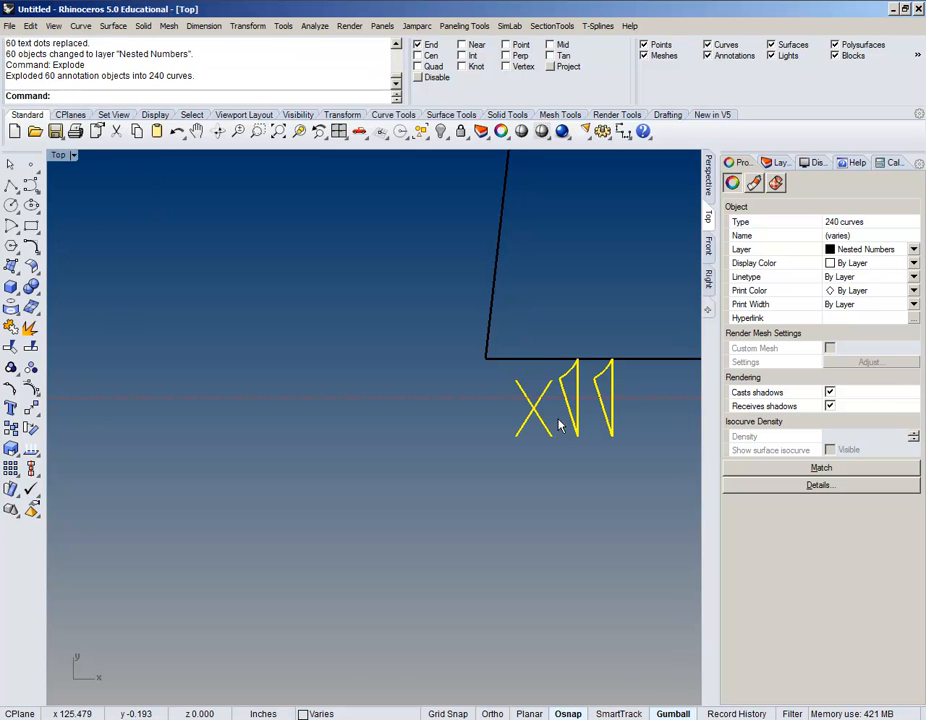
{"action": "scroll", "coordinate": [560, 425], "scroll_direction": "down", "scroll_amount": 10}
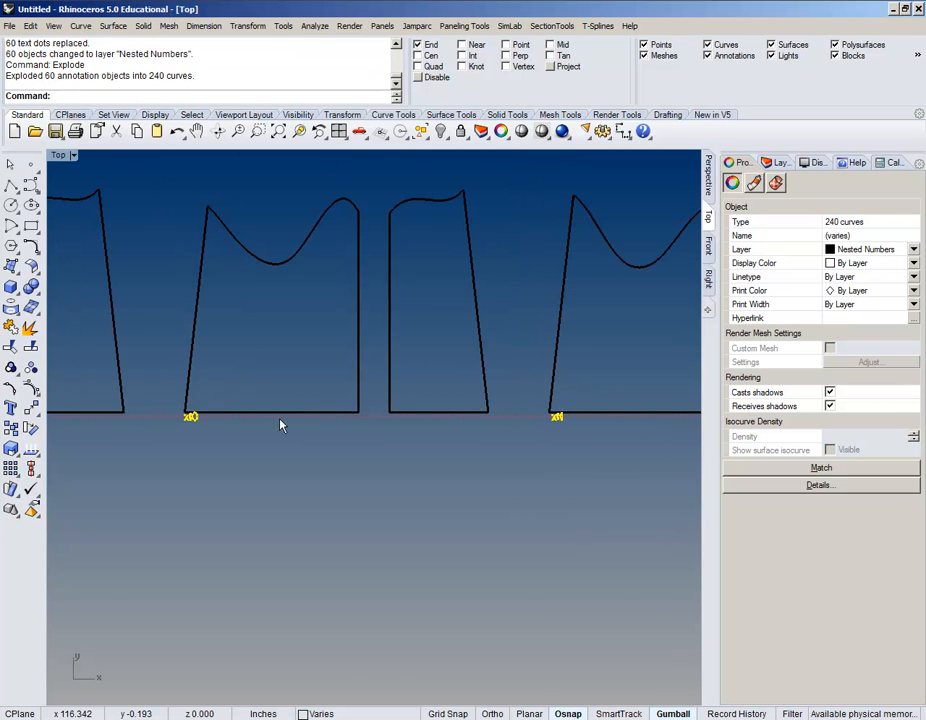
{"action": "scroll", "coordinate": [432, 445], "scroll_direction": "up", "scroll_amount": 8}
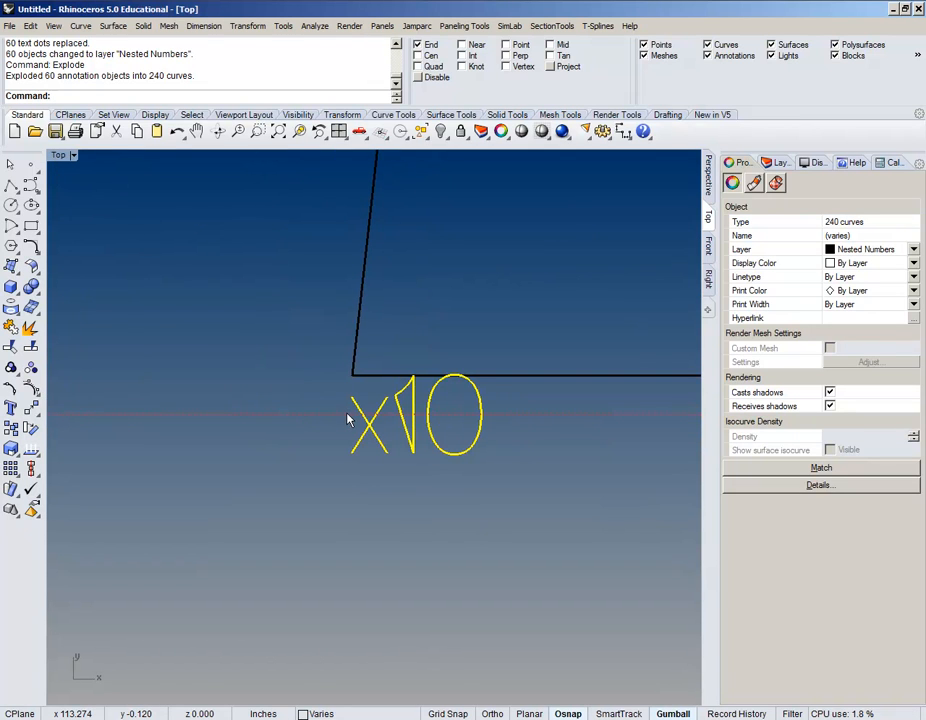
{"action": "scroll", "coordinate": [350, 418], "scroll_direction": "down", "scroll_amount": 3}
{"action": "right_click_drag", "start_coordinate": [315, 450], "coordinate": [585, 545]}
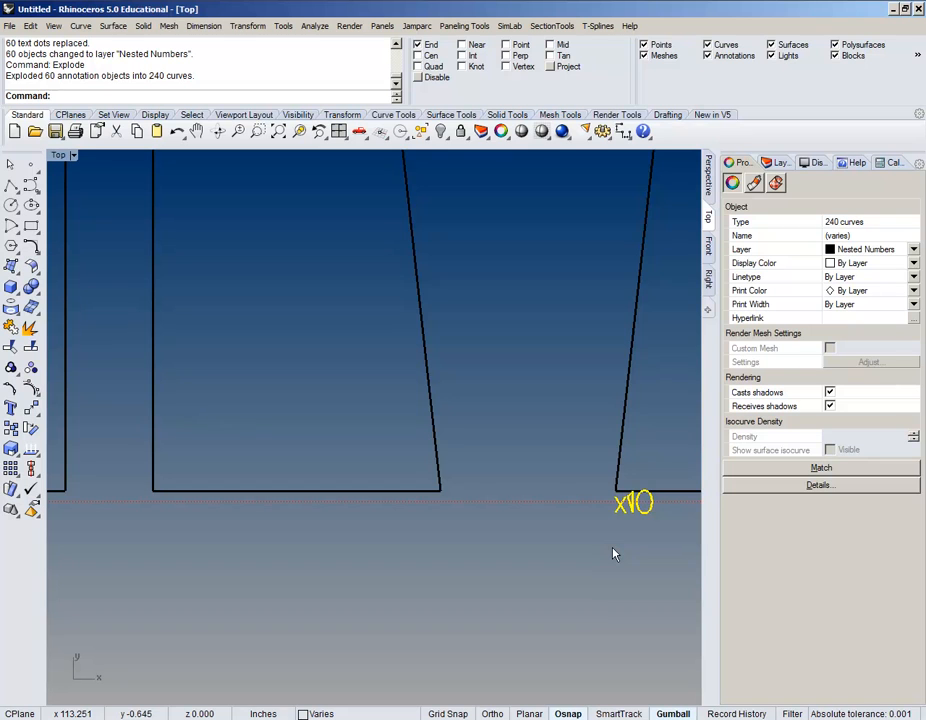
{"action": "right_click_drag", "start_coordinate": [614, 550], "coordinate": [302, 444]}
{"action": "scroll", "coordinate": [308, 442], "scroll_direction": "up", "scroll_amount": 4}
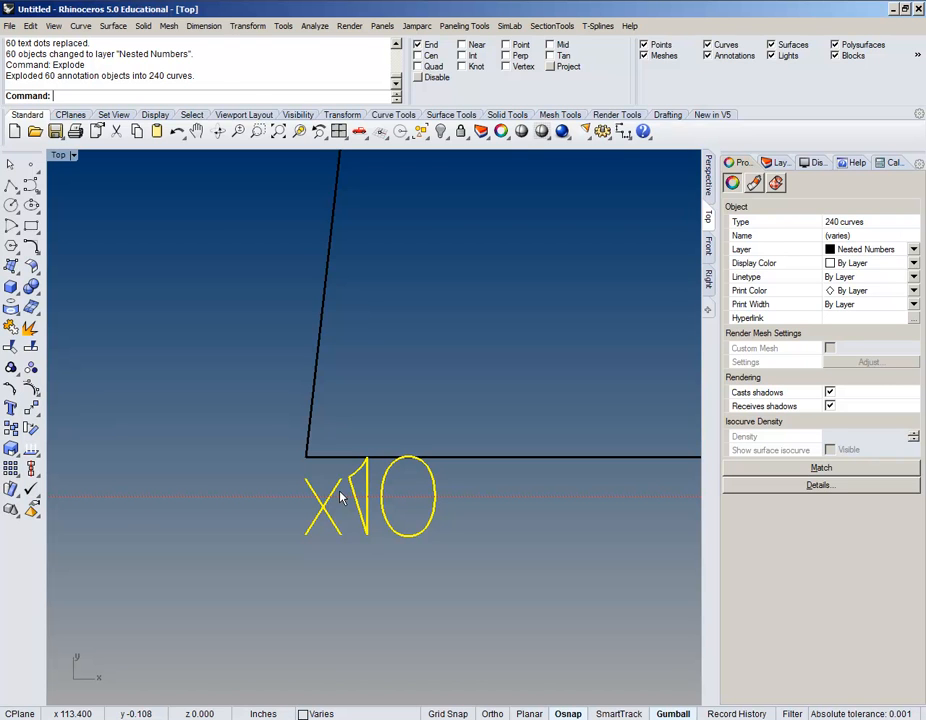
{"action": "scroll", "coordinate": [341, 497], "scroll_direction": "down", "scroll_amount": 5}
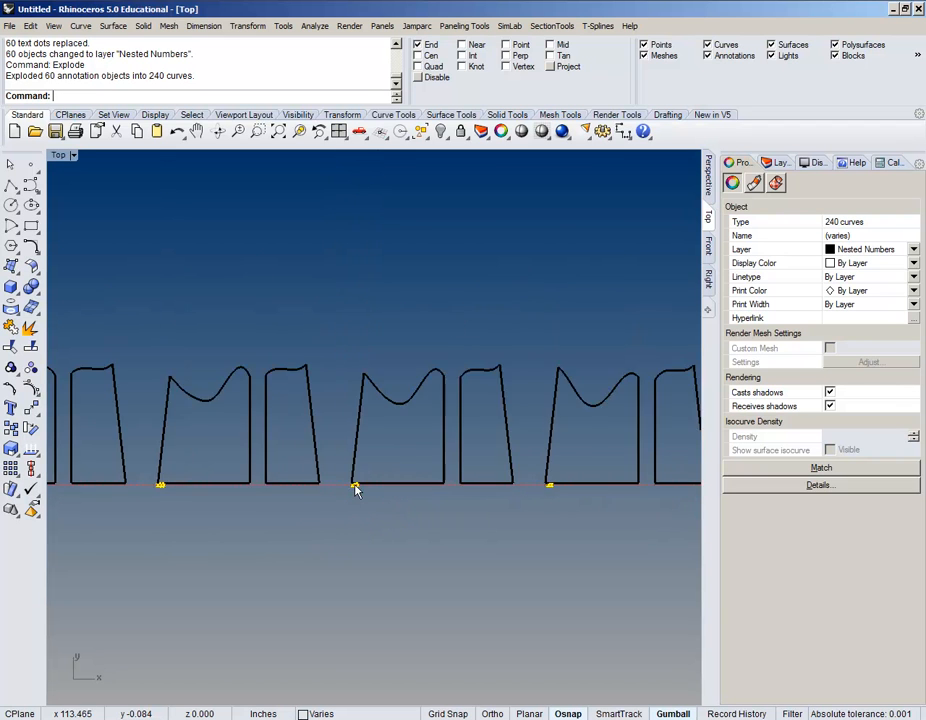
{"action": "scroll", "coordinate": [370, 510], "scroll_direction": "up", "scroll_amount": 8}
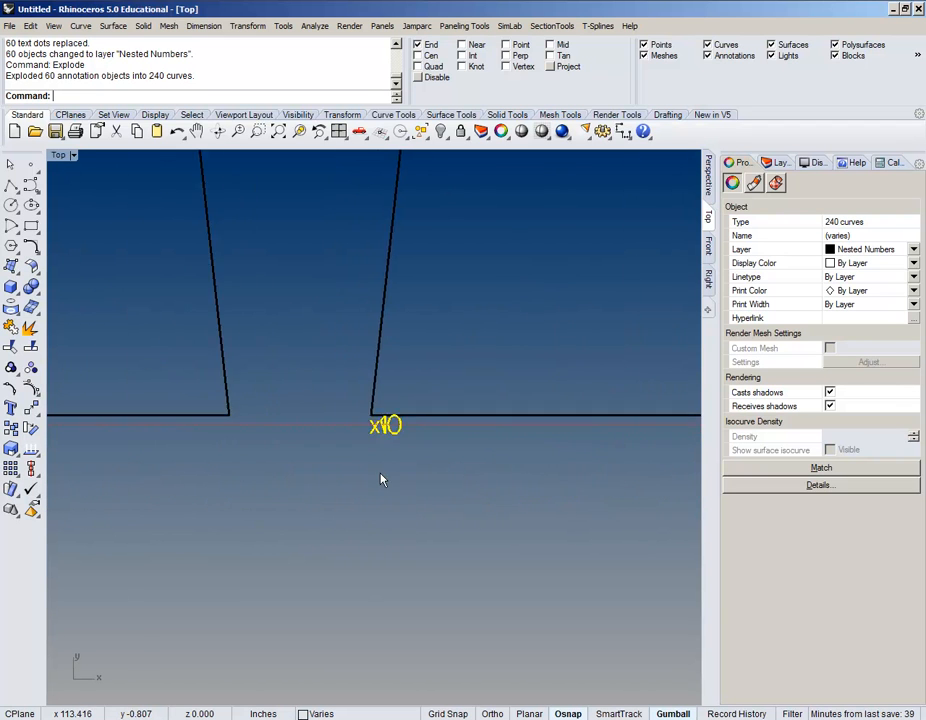
{"action": "scroll", "coordinate": [399, 370], "scroll_direction": "up", "scroll_amount": 4}
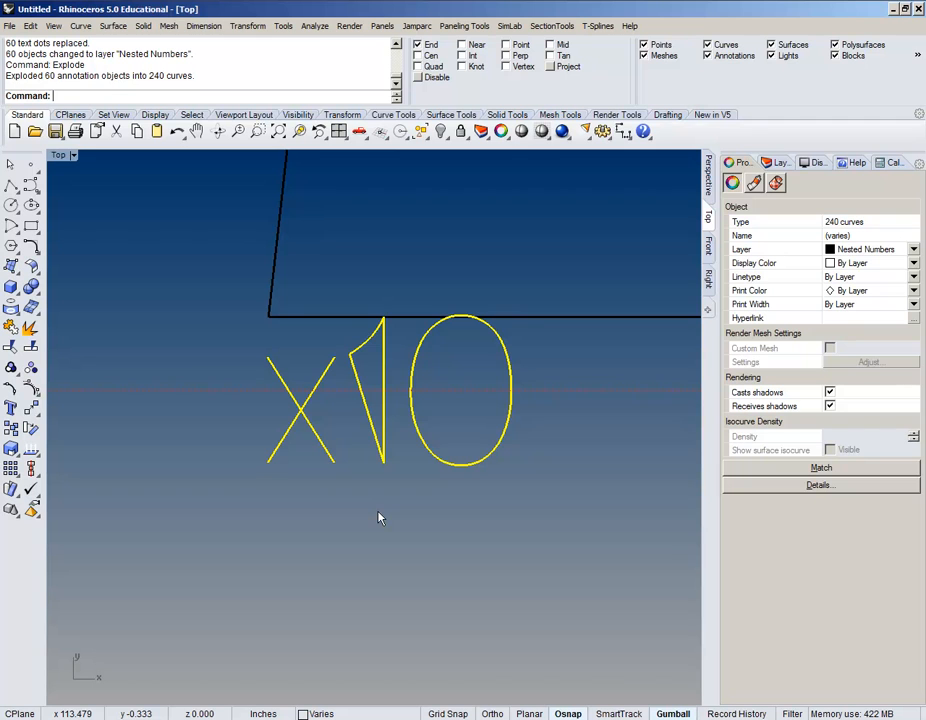
Step: Pick the x, 1 and 0 strokes of x10 to confirm they are separate curves
{"action": "left_click", "coordinate": [378, 518]}
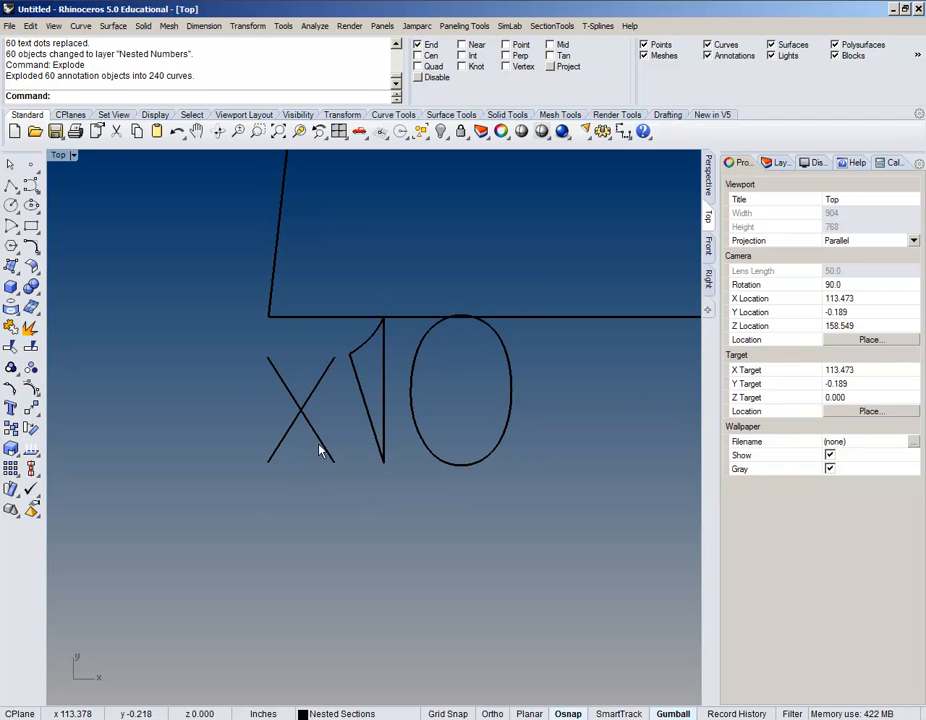
{"action": "left_click", "coordinate": [324, 448]}
{"action": "left_click", "coordinate": [322, 380]}
{"action": "left_click", "coordinate": [363, 480]}
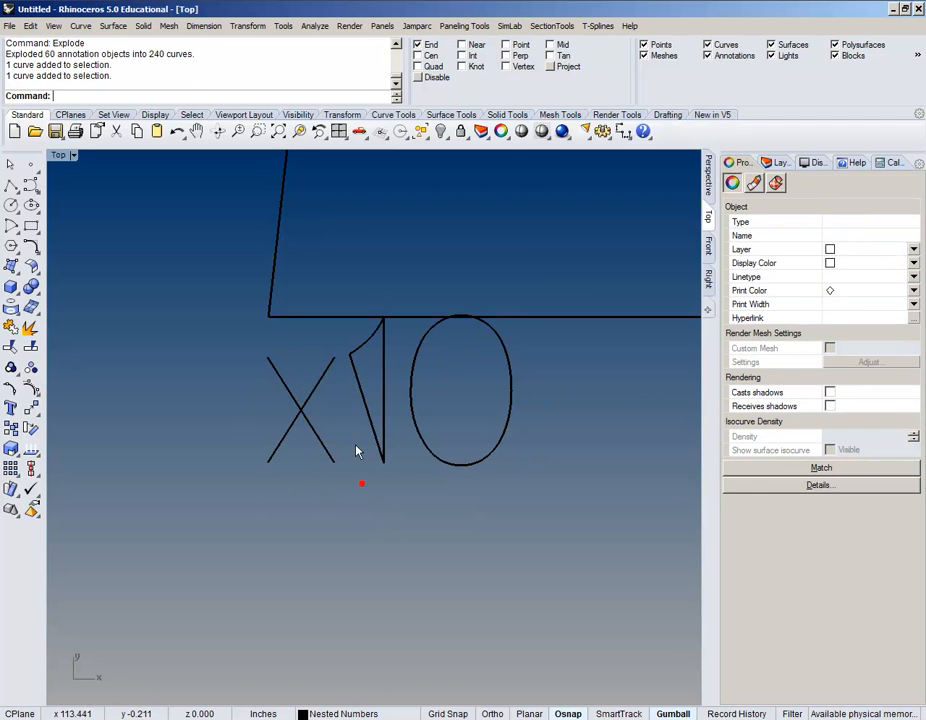
{"action": "left_click", "coordinate": [368, 404]}
{"action": "left_click", "coordinate": [435, 460]}
Step: Check the profile curve above x10, then return to the start of the row
{"action": "scroll", "coordinate": [432, 459], "scroll_direction": "down", "scroll_amount": 6}
{"action": "scroll", "coordinate": [428, 407], "scroll_direction": "up", "scroll_amount": 4}
{"action": "scroll", "coordinate": [432, 412], "scroll_direction": "up", "scroll_amount": 2}
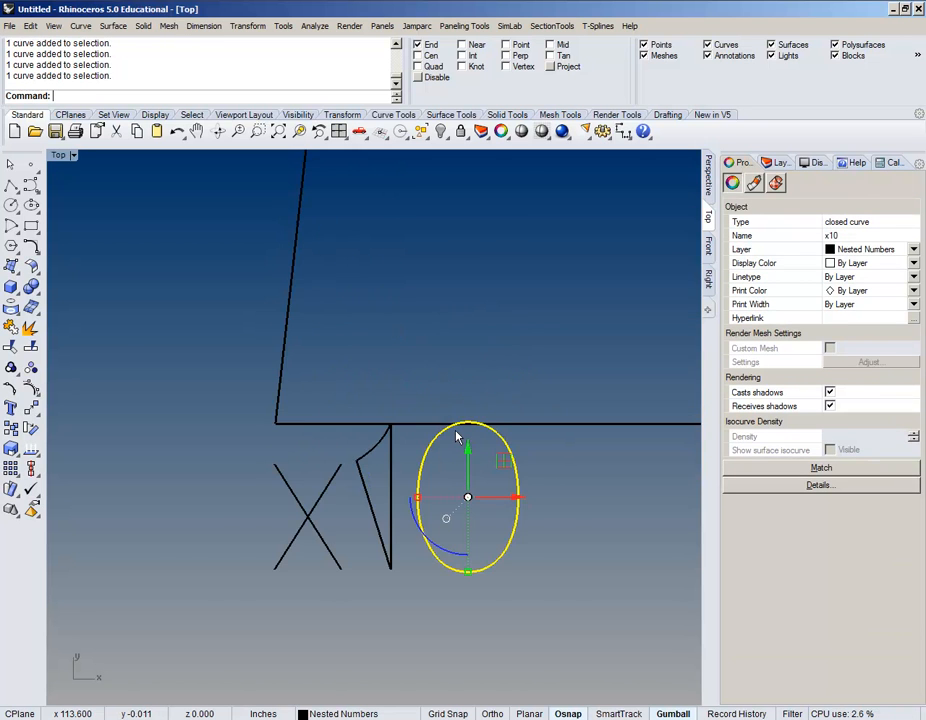
{"action": "scroll", "coordinate": [455, 430], "scroll_direction": "up", "scroll_amount": 2}
{"action": "scroll", "coordinate": [457, 434], "scroll_direction": "down", "scroll_amount": 5}
{"action": "scroll", "coordinate": [457, 434], "scroll_direction": "down", "scroll_amount": 1}
{"action": "right_click_drag", "start_coordinate": [482, 503], "coordinate": [346, 511]}
{"action": "scroll", "coordinate": [320, 465], "scroll_direction": "down", "scroll_amount": 5}
{"action": "left_click", "coordinate": [379, 455]}
{"action": "scroll", "coordinate": [356, 432], "scroll_direction": "down", "scroll_amount": 4}
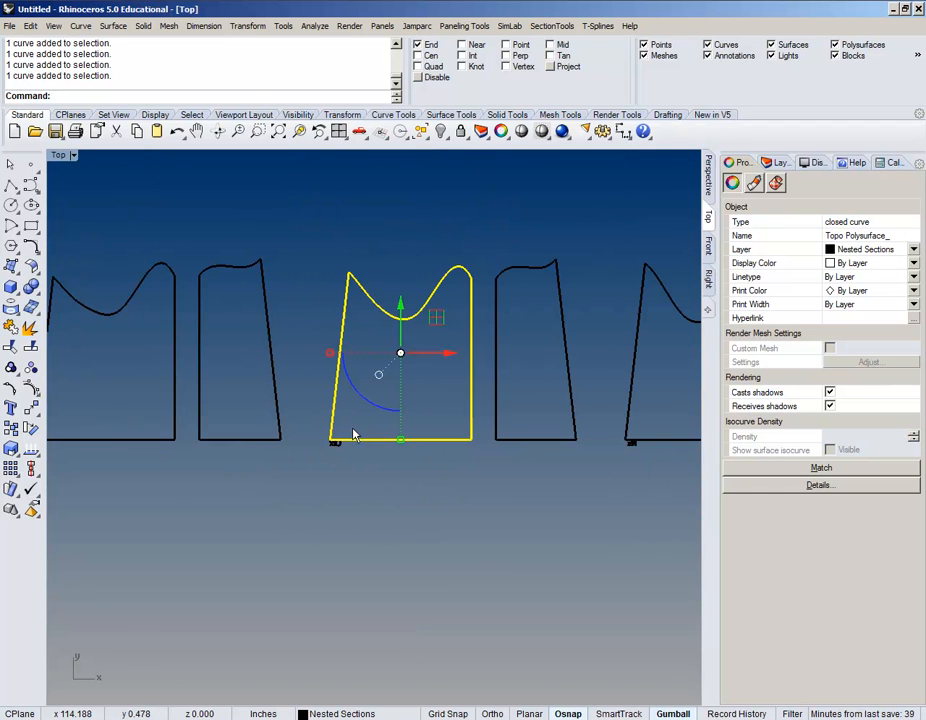
{"action": "scroll", "coordinate": [379, 463], "scroll_direction": "down", "scroll_amount": 1}
{"action": "scroll", "coordinate": [379, 460], "scroll_direction": "down", "scroll_amount": 12}
{"action": "left_click", "coordinate": [393, 496]}
{"action": "right_click_drag", "start_coordinate": [604, 521], "coordinate": [508, 508]}
Step: Select all open curves with SelOpenCrv and delete the 120 stray X marks
{"action": "type", "text": "SelOp"}
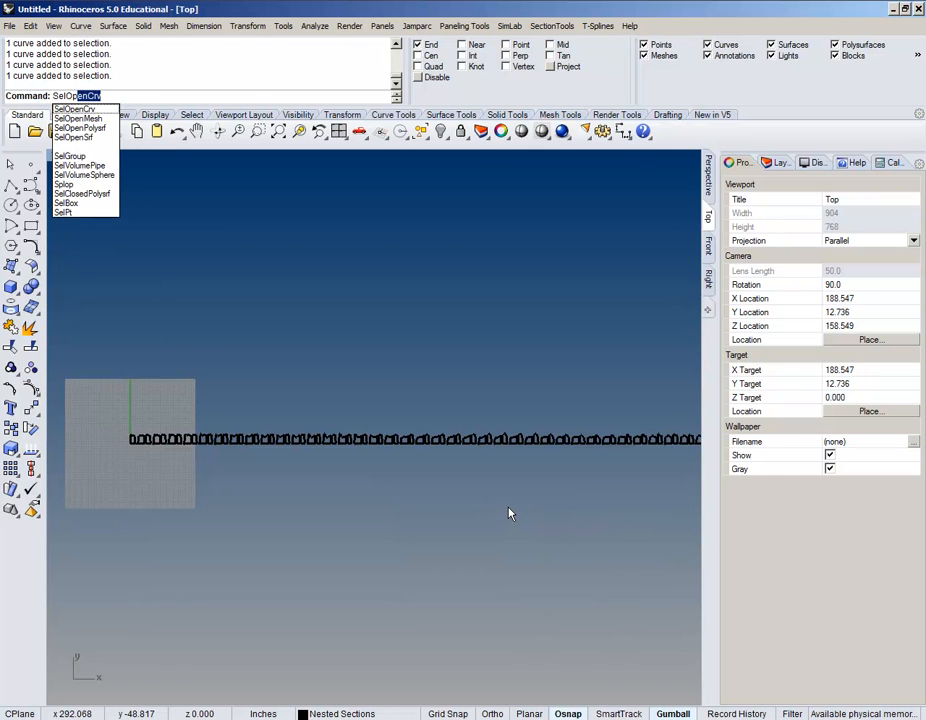
{"action": "type", "text": "enCr"}
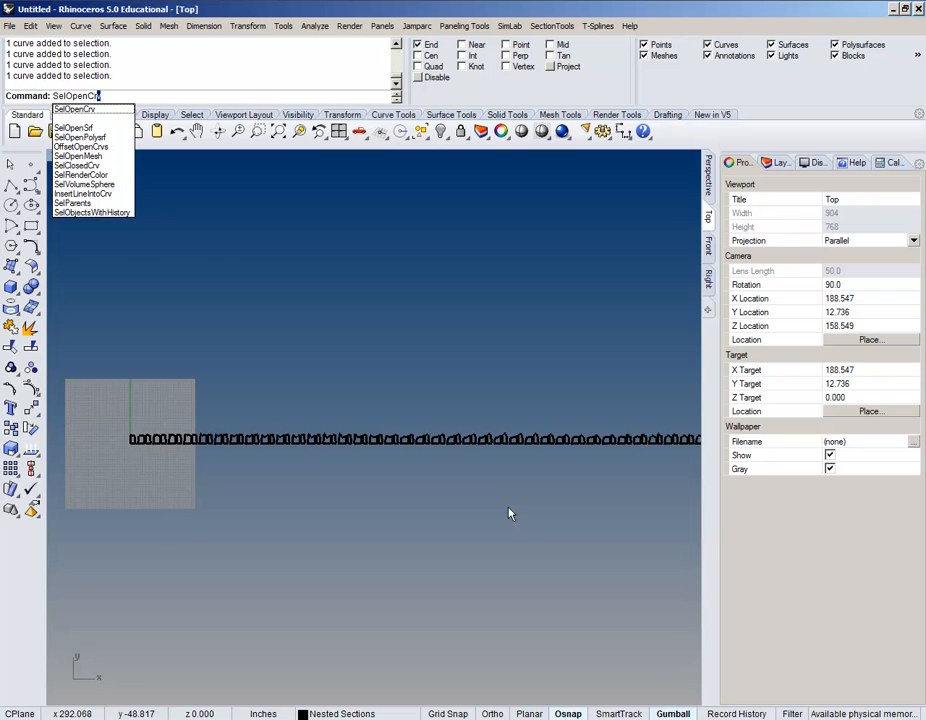
{"action": "key", "text": "Return"}
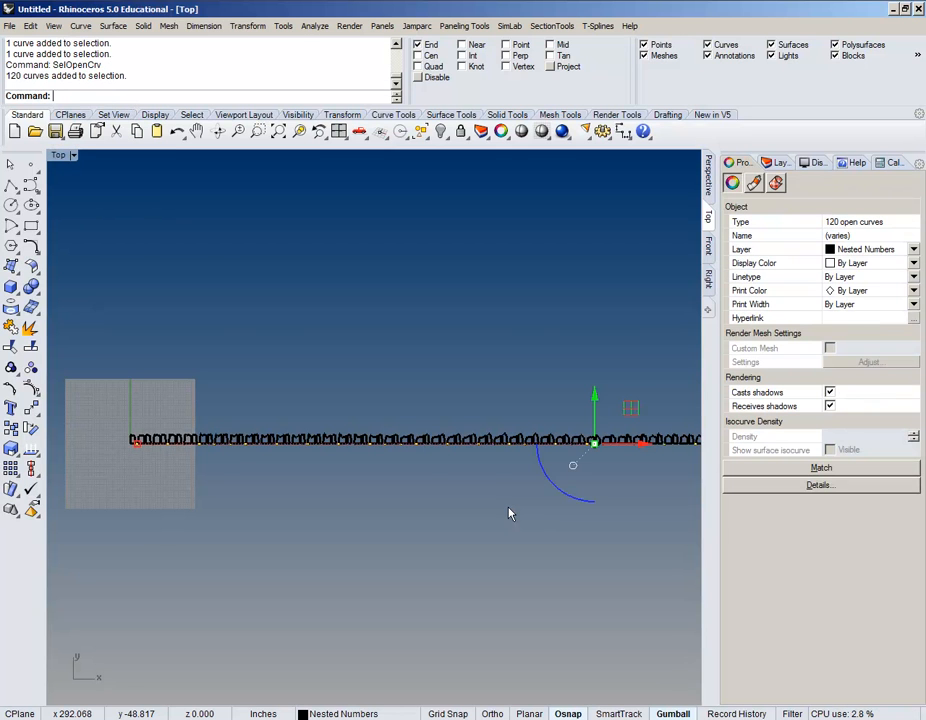
{"action": "scroll", "coordinate": [508, 512], "scroll_direction": "up", "scroll_amount": 2}
{"action": "scroll", "coordinate": [482, 450], "scroll_direction": "up", "scroll_amount": 5}
{"action": "scroll", "coordinate": [265, 489], "scroll_direction": "up", "scroll_amount": 3}
{"action": "scroll", "coordinate": [282, 441], "scroll_direction": "up", "scroll_amount": 2}
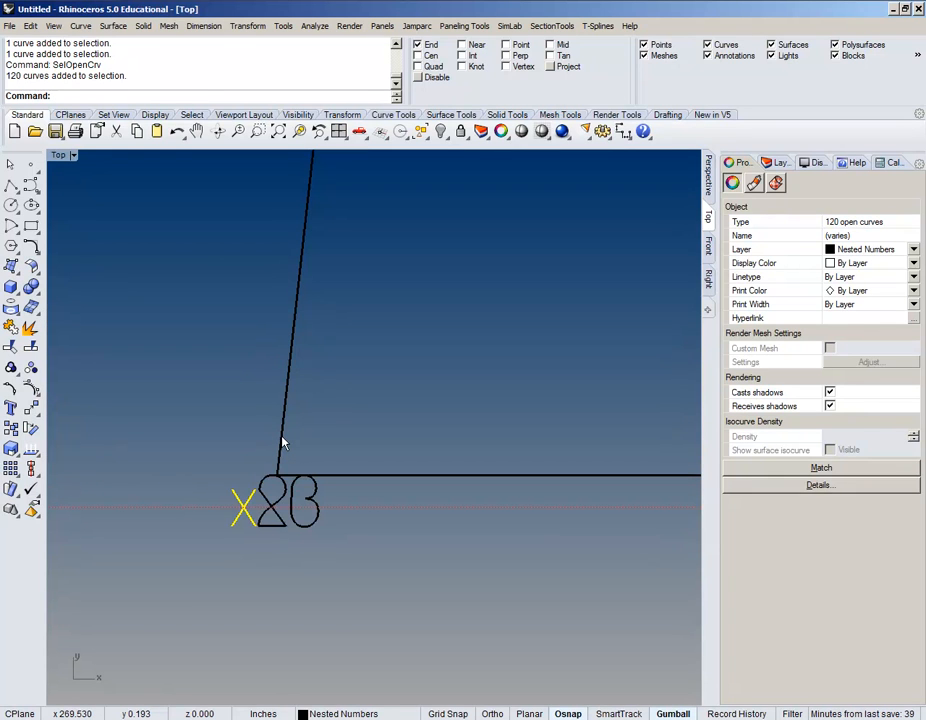
{"action": "key", "text": "Delete"}
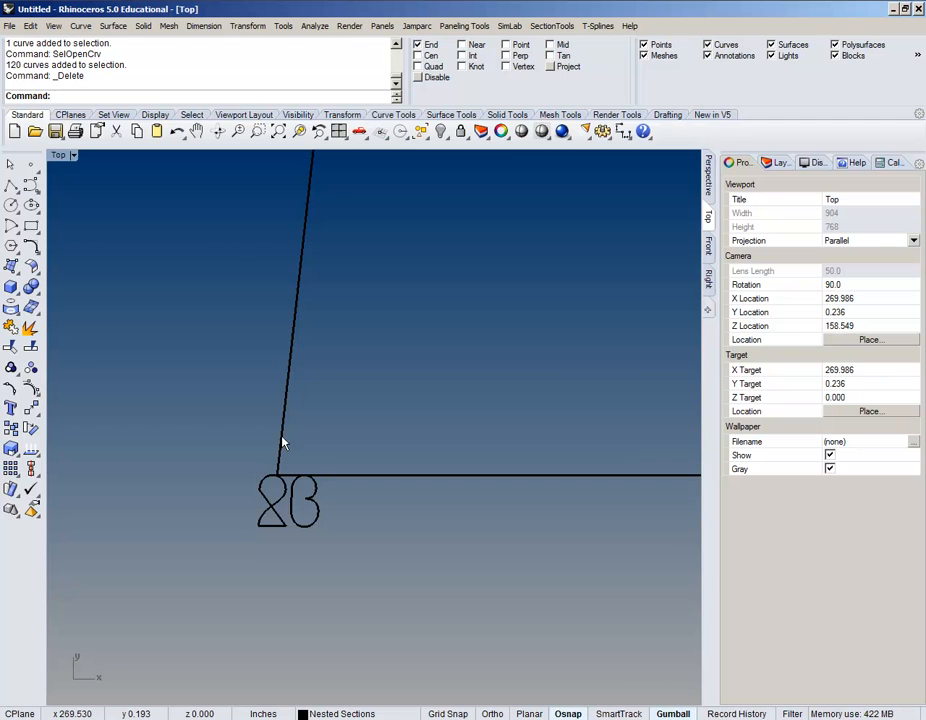
Step: Look along the profile row, then switch to Perspective view with the Layers panel
{"action": "scroll", "coordinate": [282, 442], "scroll_direction": "down", "scroll_amount": 5}
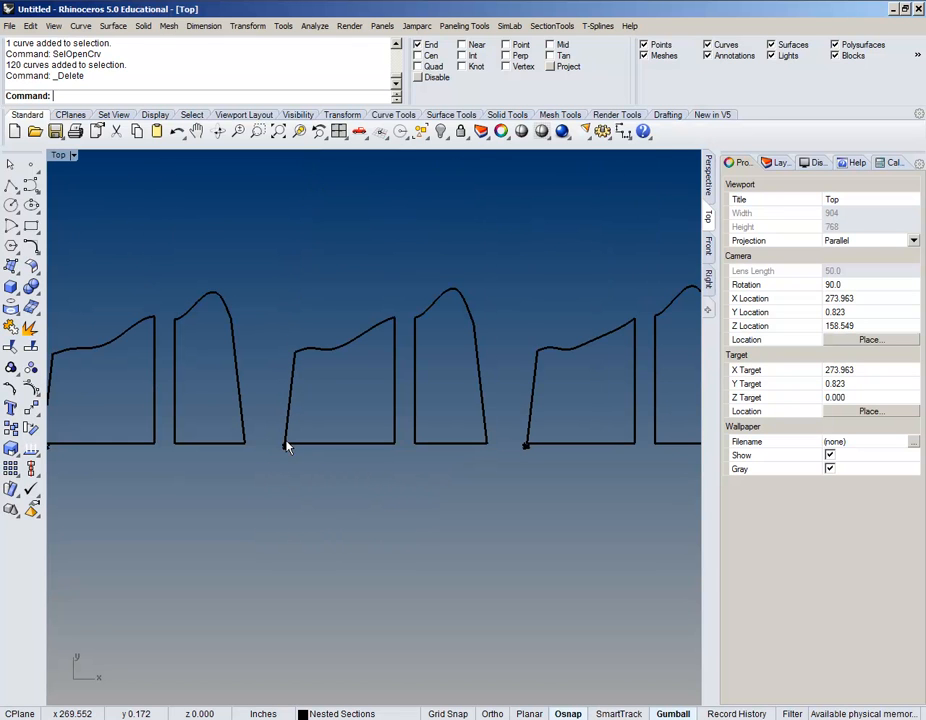
{"action": "scroll", "coordinate": [450, 457], "scroll_direction": "down", "scroll_amount": 10}
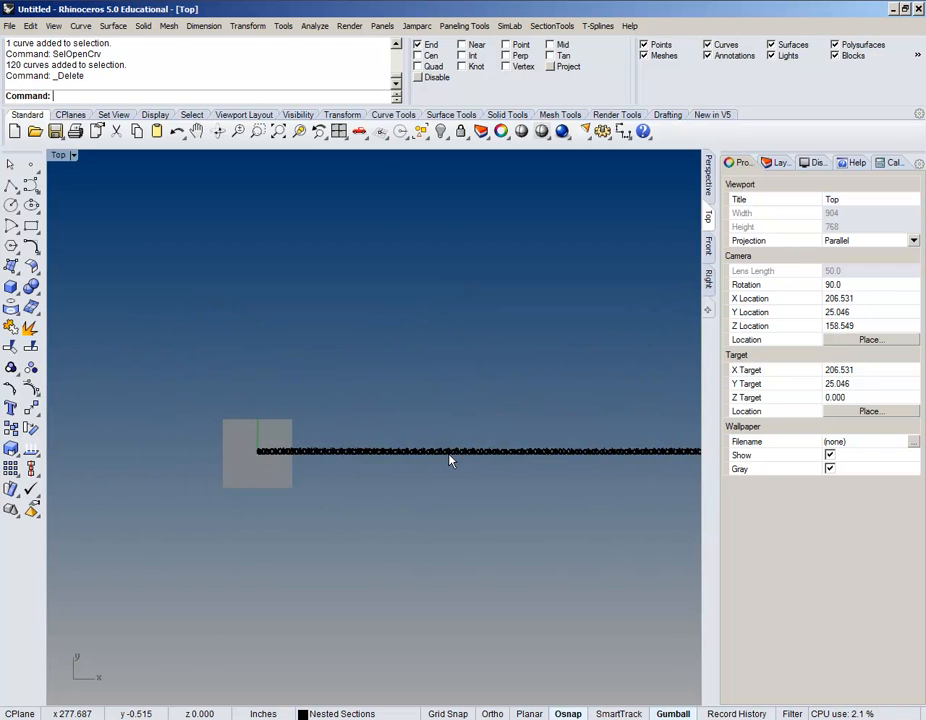
{"action": "right_click_drag", "start_coordinate": [450, 457], "coordinate": [190, 440]}
{"action": "scroll", "coordinate": [465, 428], "scroll_direction": "up", "scroll_amount": 6}
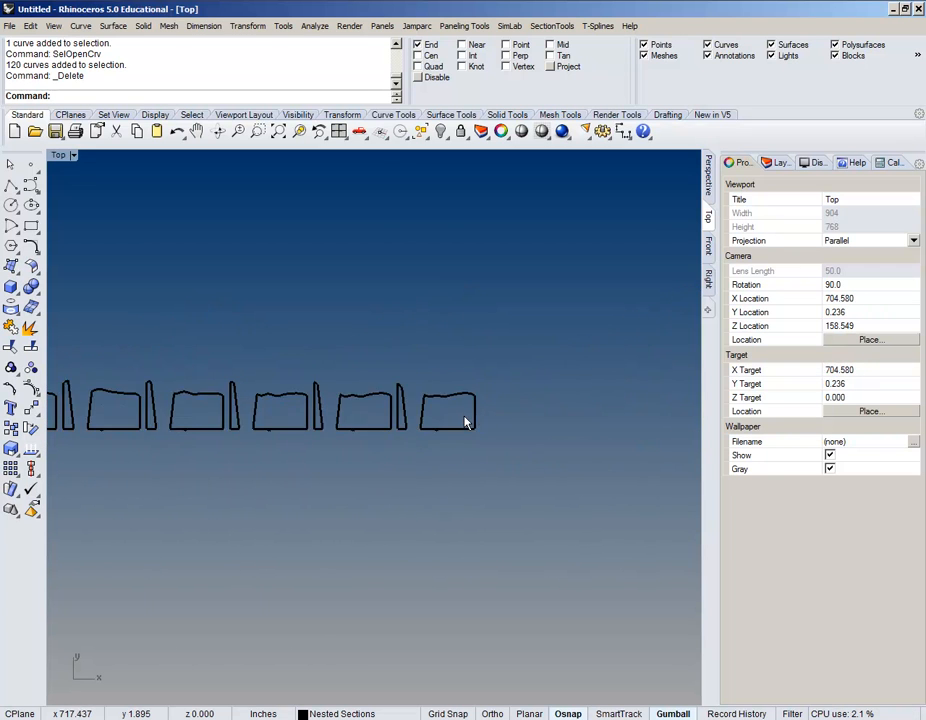
{"action": "scroll", "coordinate": [465, 423], "scroll_direction": "up", "scroll_amount": 2}
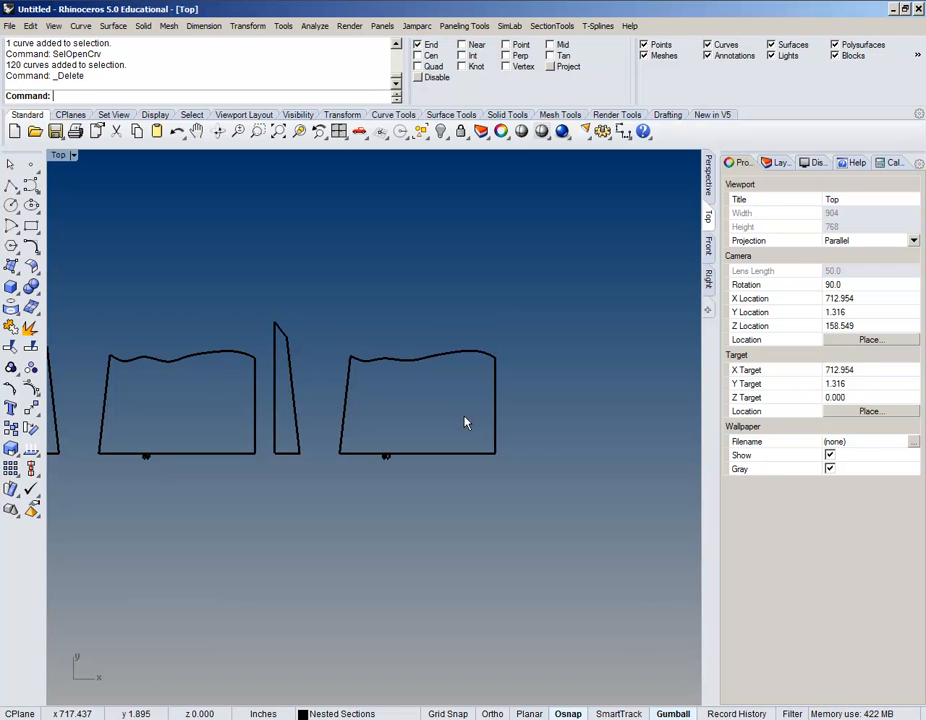
{"action": "scroll", "coordinate": [465, 423], "scroll_direction": "down", "scroll_amount": 5}
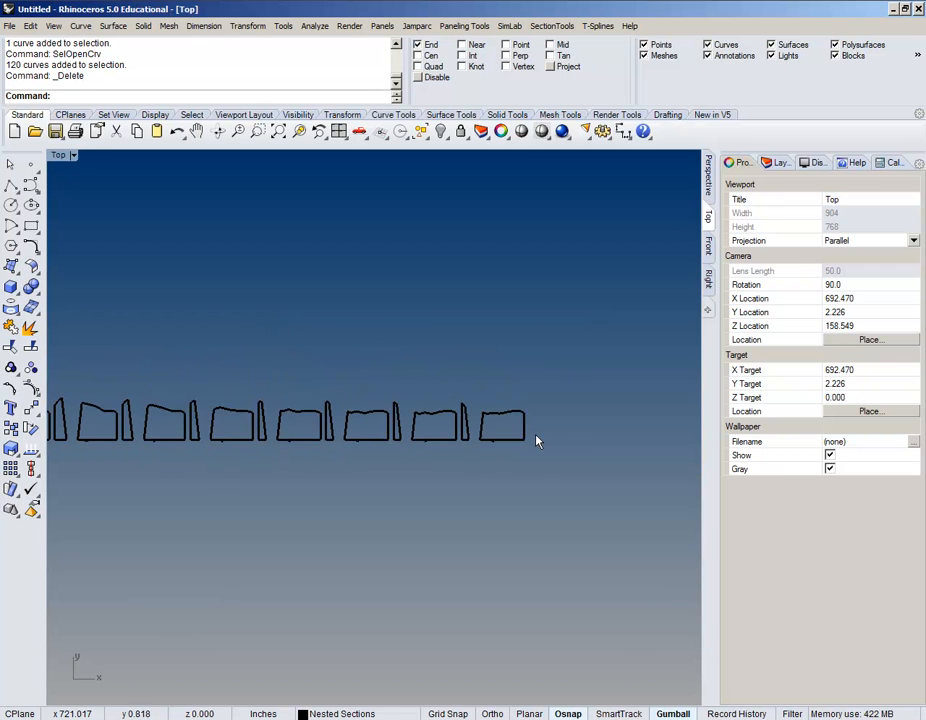
{"action": "left_click", "coordinate": [708, 175]}
{"action": "left_click", "coordinate": [780, 162]}
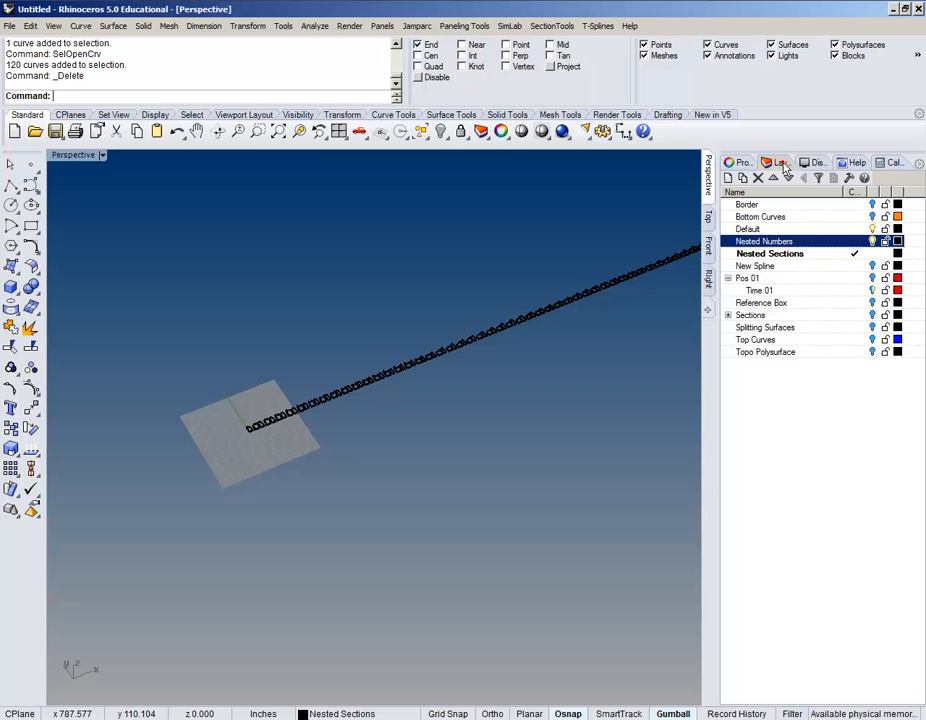
Step: Turn on the Topo Polysurface layer and view the terrain model in Perspective
{"action": "left_click", "coordinate": [873, 353]}
{"action": "scroll", "coordinate": [242, 430], "scroll_direction": "up", "scroll_amount": 5}
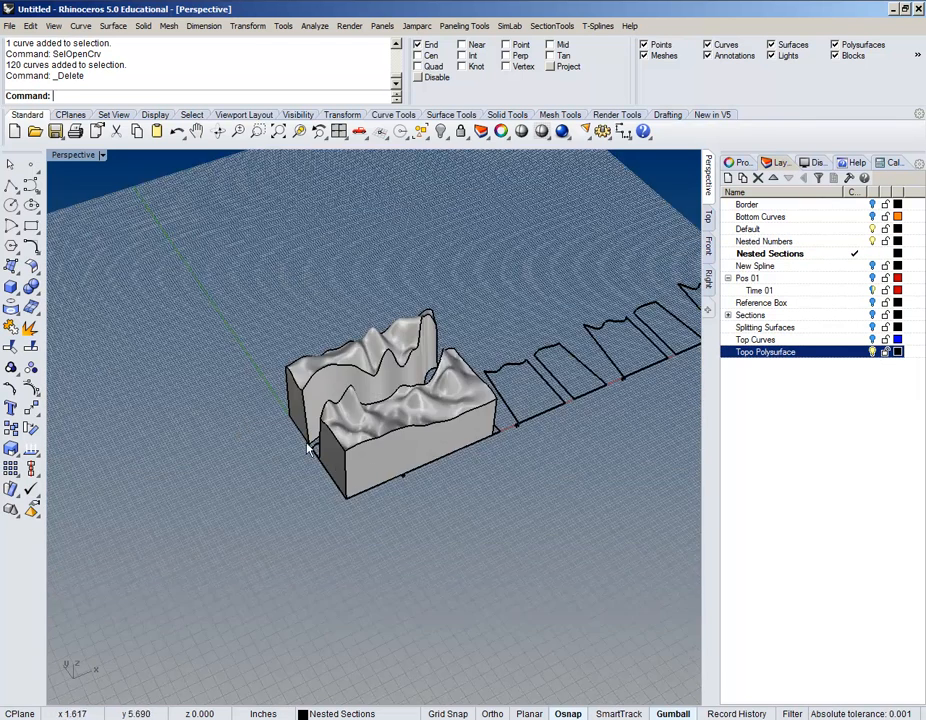
{"action": "right_click_drag", "start_coordinate": [309, 449], "coordinate": [260, 432], "text": "shift"}
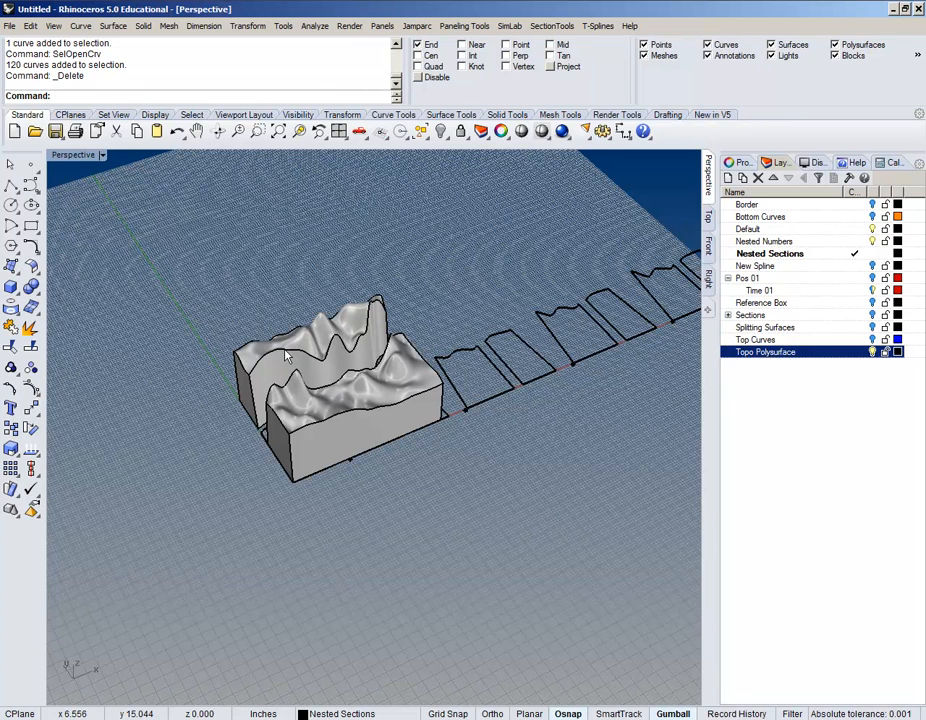
{"action": "scroll", "coordinate": [293, 318], "scroll_direction": "down", "scroll_amount": 3}
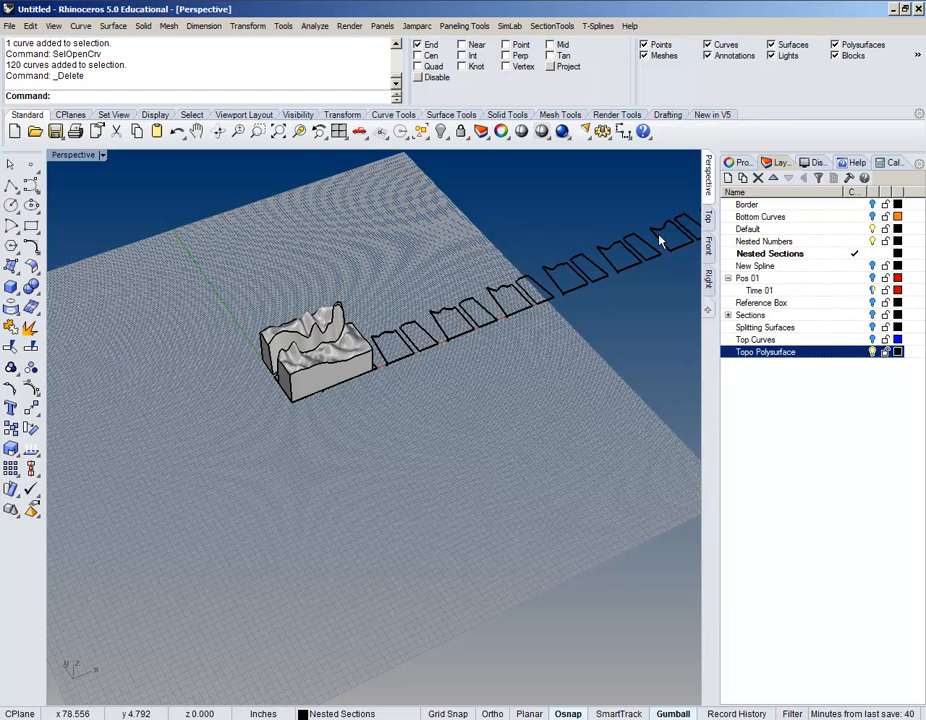
Step: Return to the Top viewport and zoom in on a section-number label
{"action": "left_click", "coordinate": [708, 216]}
{"action": "scroll", "coordinate": [462, 428], "scroll_direction": "up", "scroll_amount": 8}
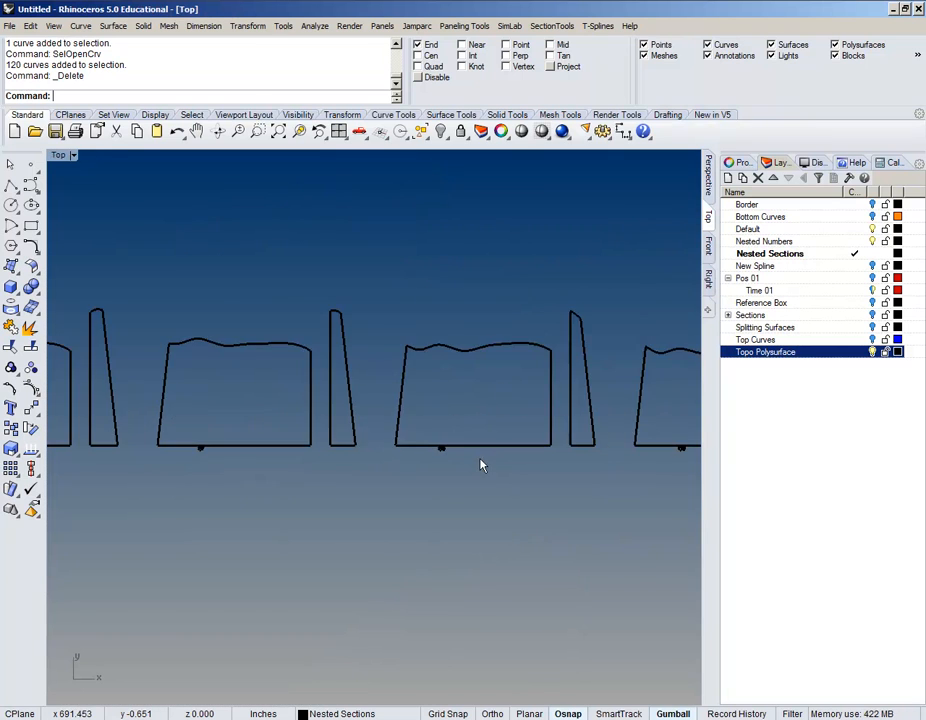
{"action": "scroll", "coordinate": [393, 428], "scroll_direction": "up", "scroll_amount": 3}
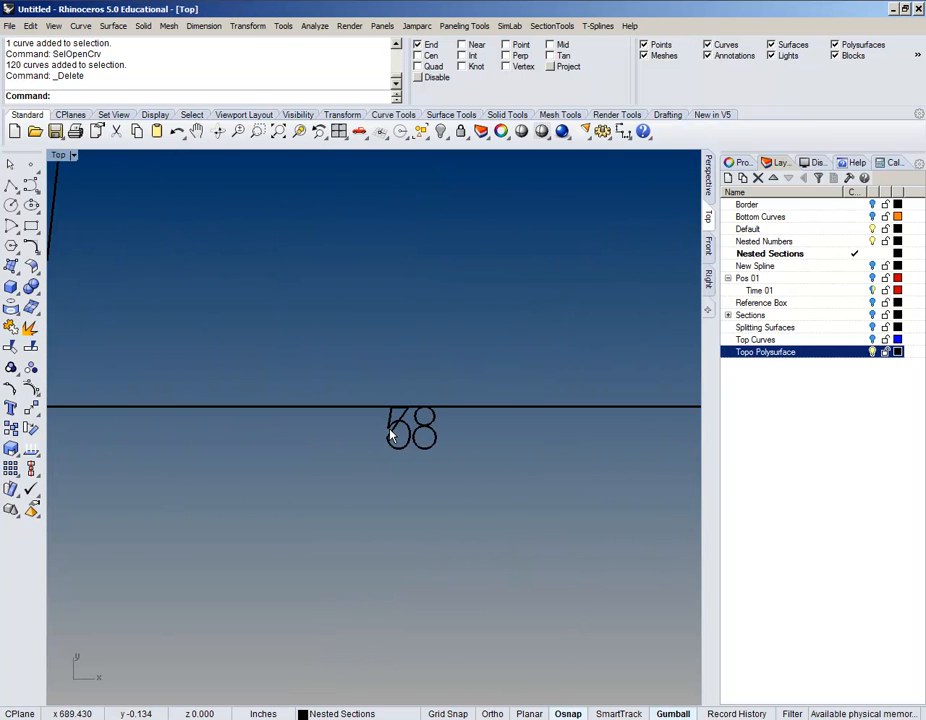
{"action": "scroll", "coordinate": [392, 431], "scroll_direction": "down", "scroll_amount": 5}
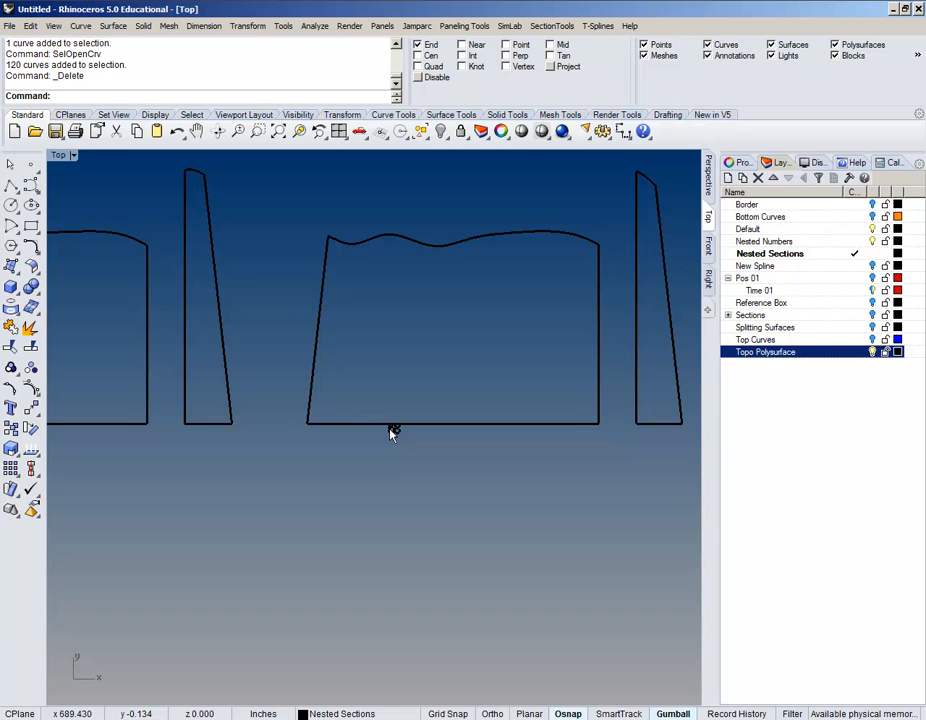
{"action": "scroll", "coordinate": [392, 431], "scroll_direction": "up", "scroll_amount": 5}
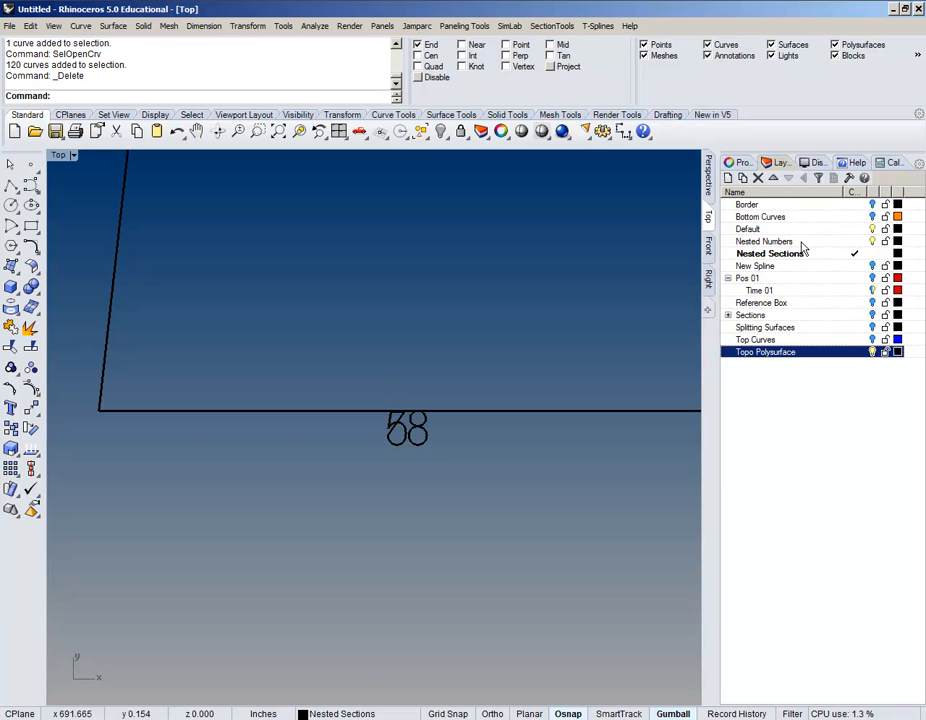
Step: Select all objects on the Nested Numbers layer
{"action": "left_click", "coordinate": [873, 242]}
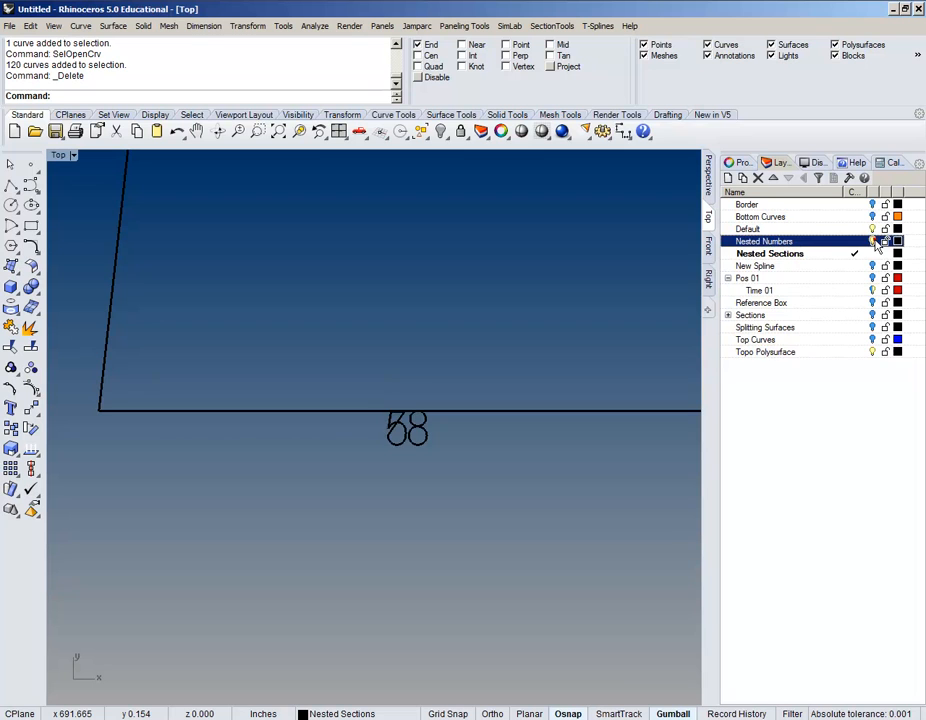
{"action": "left_click", "coordinate": [873, 242]}
{"action": "right_click", "coordinate": [800, 245]}
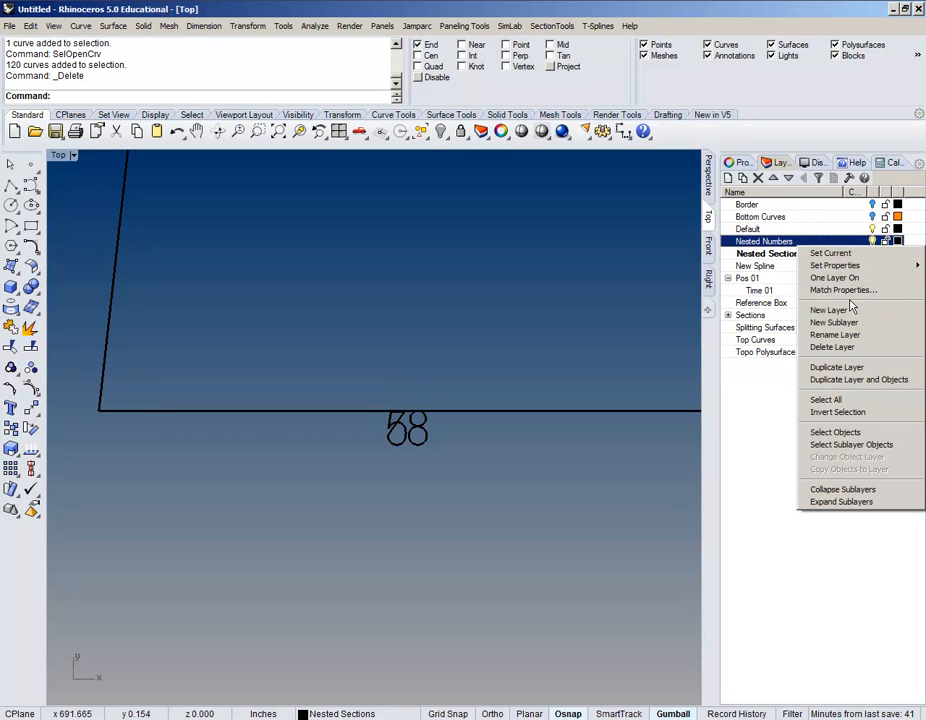
{"action": "left_click", "coordinate": [842, 432]}
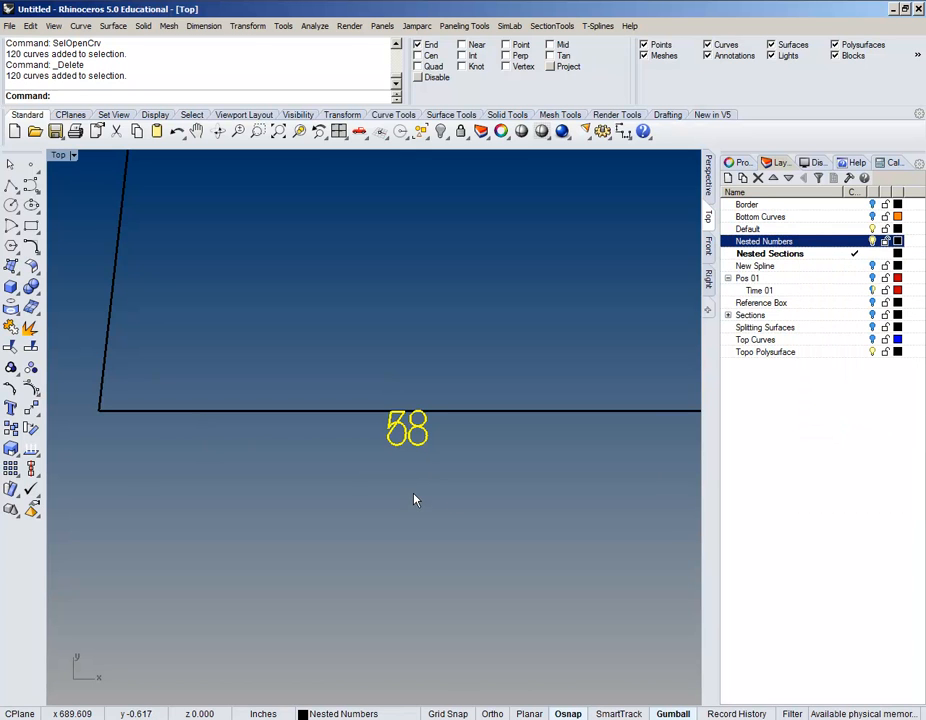
Step: Move the selected numbers upward so they sit just above the profile baselines
{"action": "type", "text": "M"}
{"action": "key", "text": "Return"}
{"action": "left_click", "coordinate": [476, 444]}
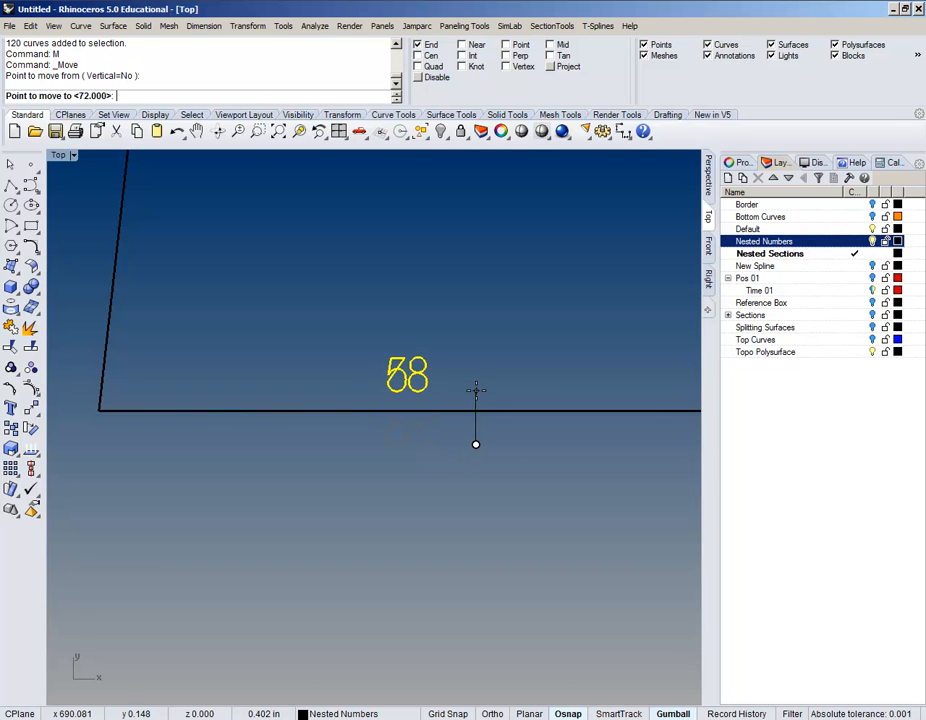
{"action": "left_click", "coordinate": [476, 390]}
{"action": "scroll", "coordinate": [477, 396], "scroll_direction": "down", "scroll_amount": 5}
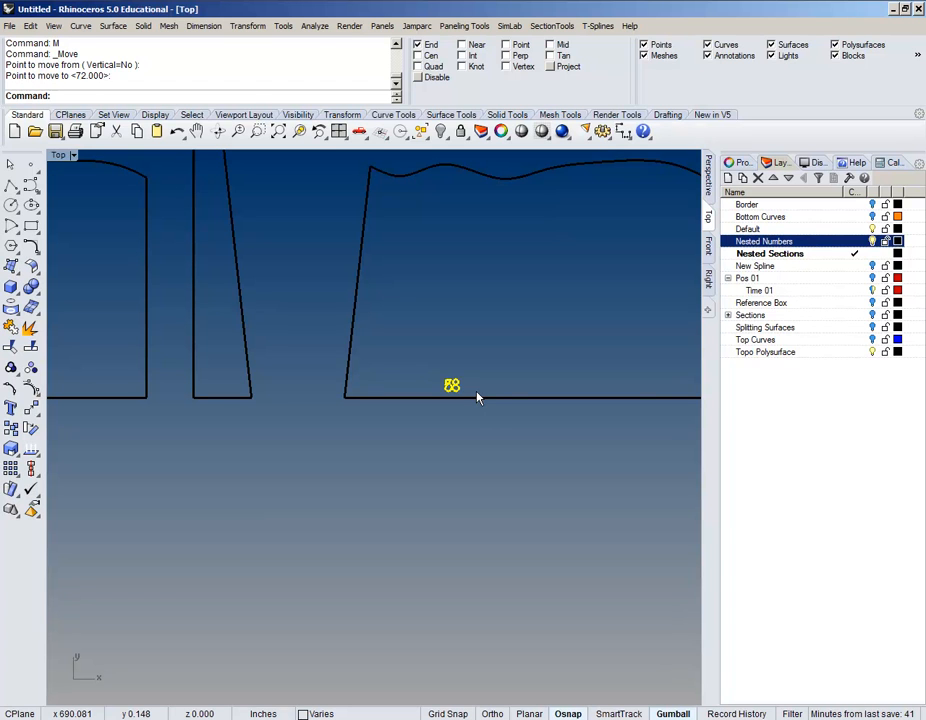
{"action": "scroll", "coordinate": [477, 395], "scroll_direction": "down", "scroll_amount": 4}
{"action": "right_click_drag", "start_coordinate": [521, 424], "coordinate": [440, 434]}
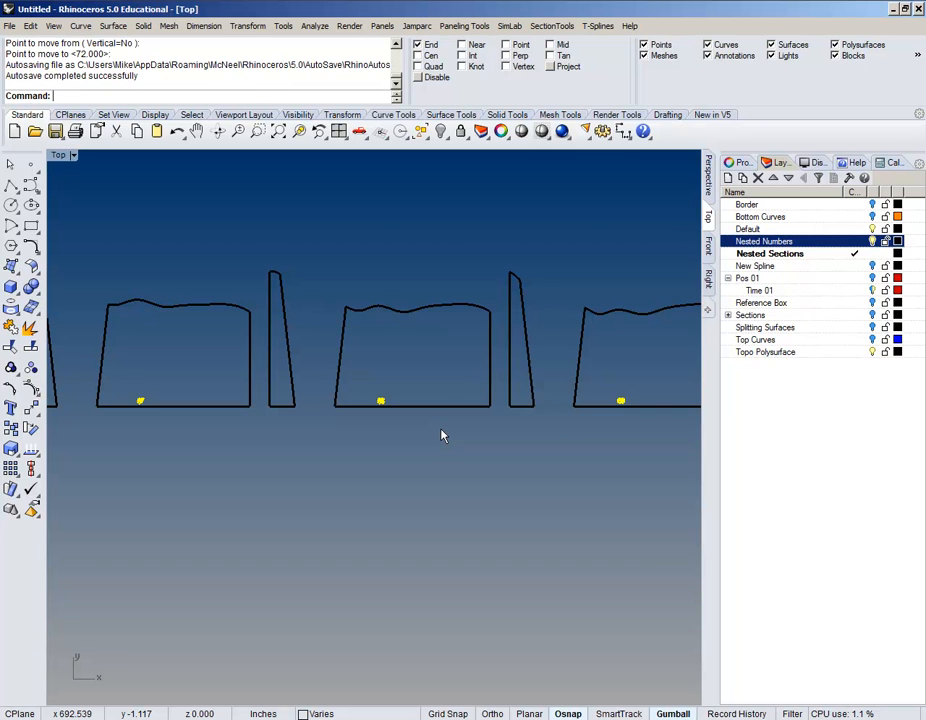
{"action": "scroll", "coordinate": [443, 436], "scroll_direction": "down", "scroll_amount": 3}
{"action": "scroll", "coordinate": [467, 418], "scroll_direction": "up", "scroll_amount": 6}
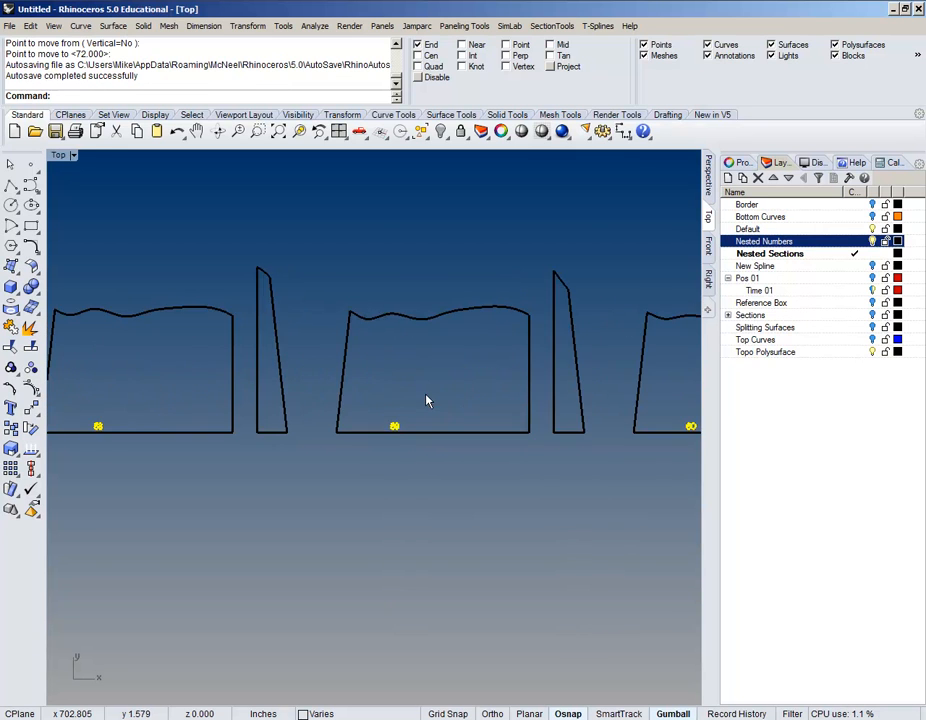
{"action": "scroll", "coordinate": [395, 462], "scroll_direction": "down", "scroll_amount": 10}
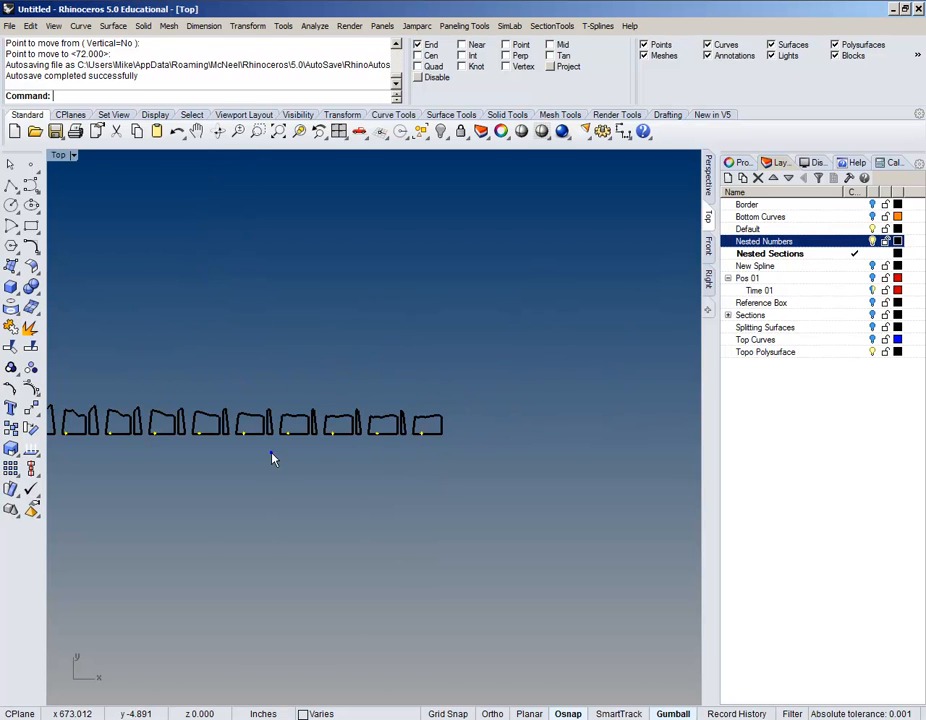
{"action": "right_click_drag", "start_coordinate": [192, 491], "coordinate": [372, 451]}
{"action": "right_click_drag", "start_coordinate": [219, 436], "coordinate": [482, 403]}
{"action": "right_click_drag", "start_coordinate": [283, 420], "coordinate": [530, 420]}
{"action": "right_click_drag", "start_coordinate": [372, 431], "coordinate": [530, 432]}
{"action": "right_click_drag", "start_coordinate": [345, 403], "coordinate": [581, 419]}
{"action": "right_click_drag", "start_coordinate": [310, 428], "coordinate": [474, 431]}
{"action": "right_click_drag", "start_coordinate": [196, 424], "coordinate": [463, 434]}
{"action": "right_click_drag", "start_coordinate": [302, 418], "coordinate": [504, 442]}
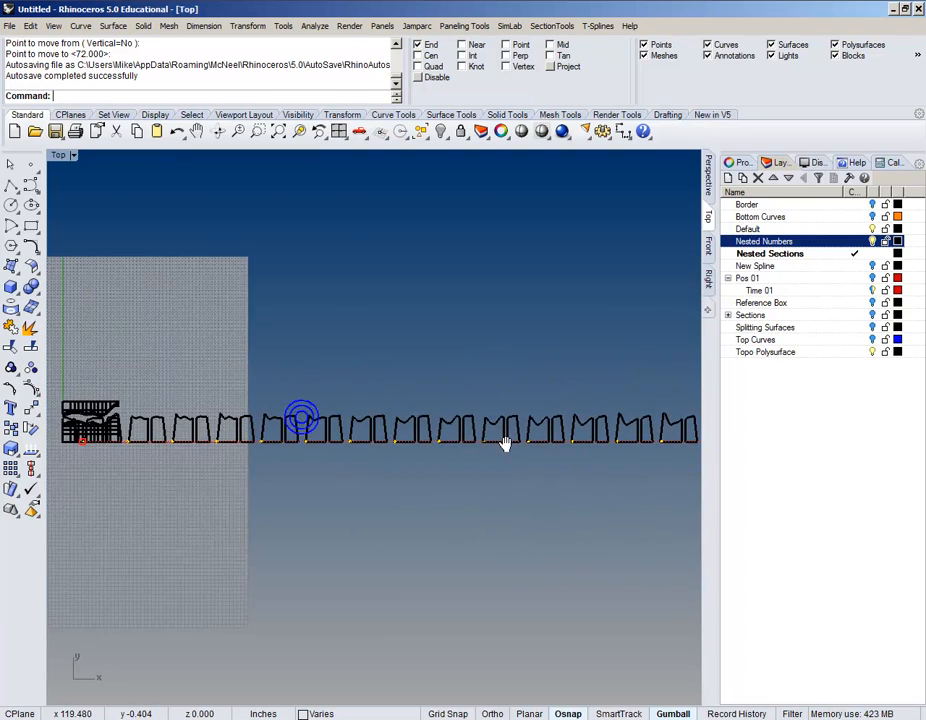
{"action": "right_click_drag", "start_coordinate": [246, 465], "coordinate": [352, 445]}
{"action": "scroll", "coordinate": [275, 410], "scroll_direction": "up", "scroll_amount": 12}
{"action": "scroll", "coordinate": [270, 440], "scroll_direction": "down", "scroll_amount": 7}
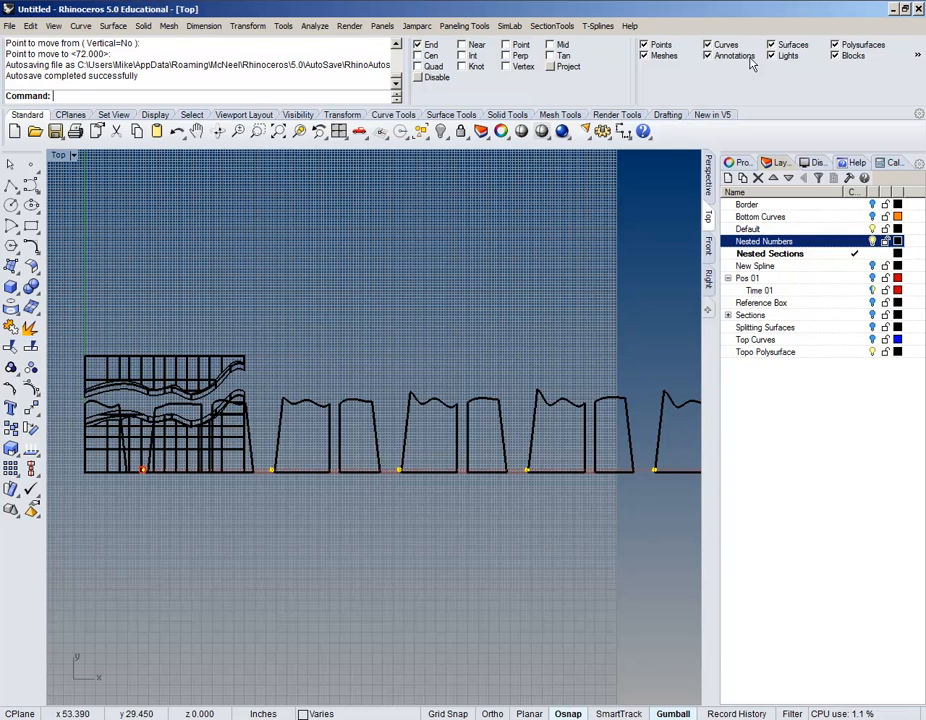
{"action": "left_click", "coordinate": [769, 1]}
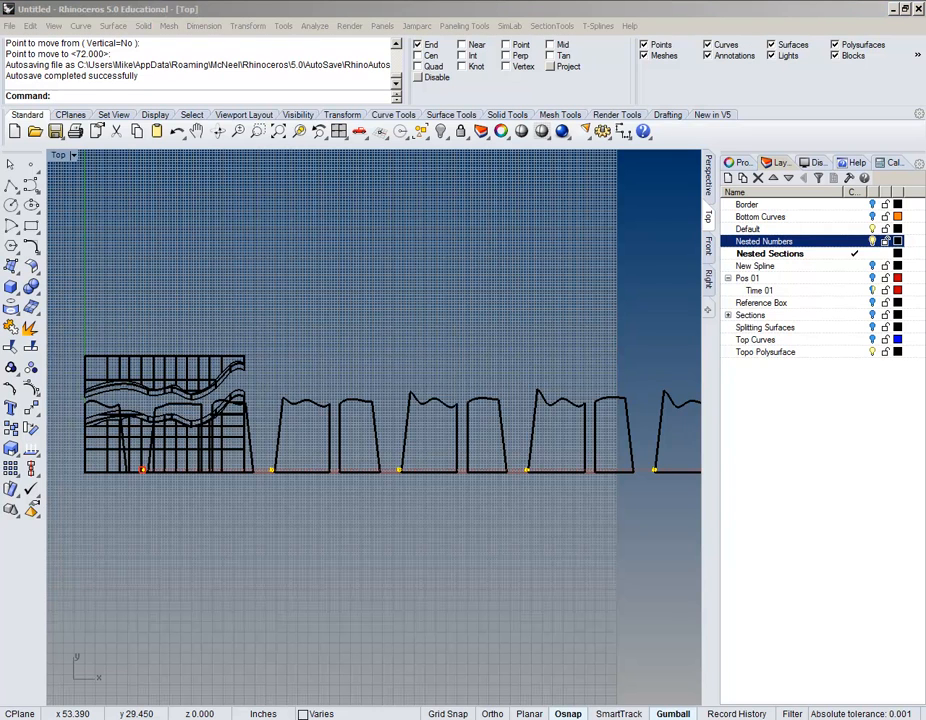